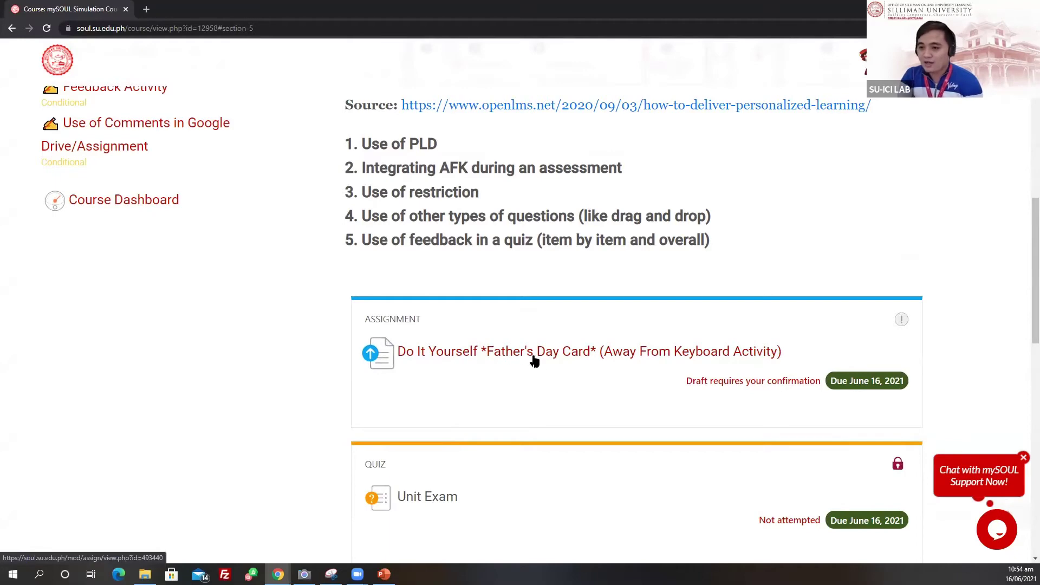
- Open the Do It Yourself Father's Day Card assignment and highlight its instruction, showing the unsubmitted 'hello' draft
click(568, 356)
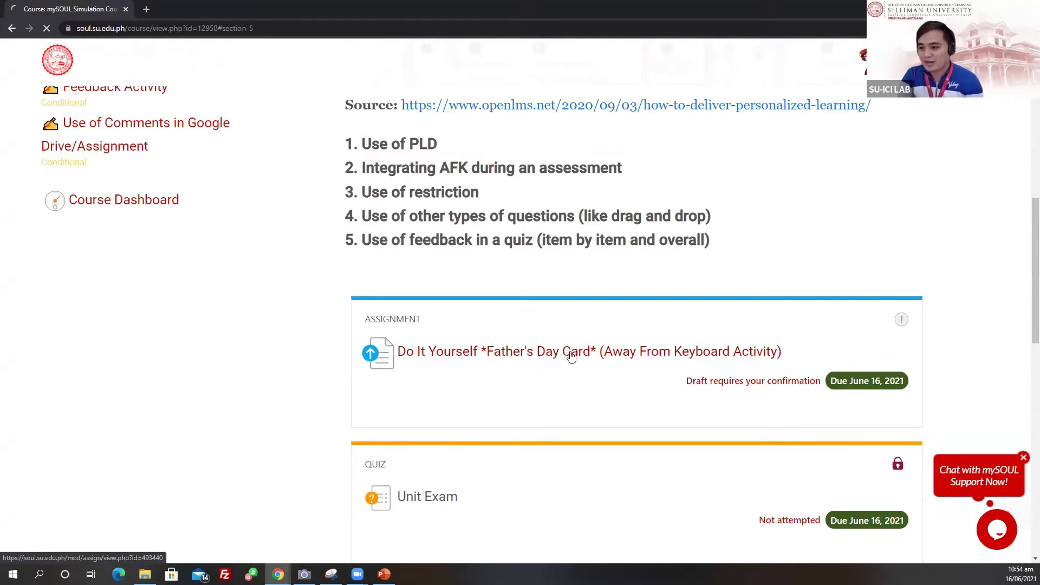
scroll(87, 202, down, 1)
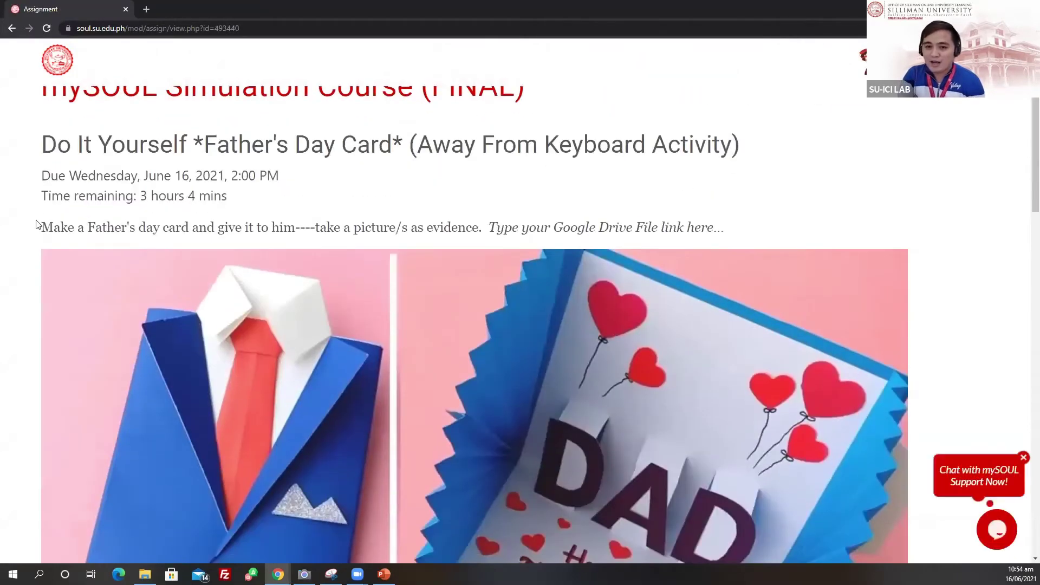
drag(41, 226, 479, 233)
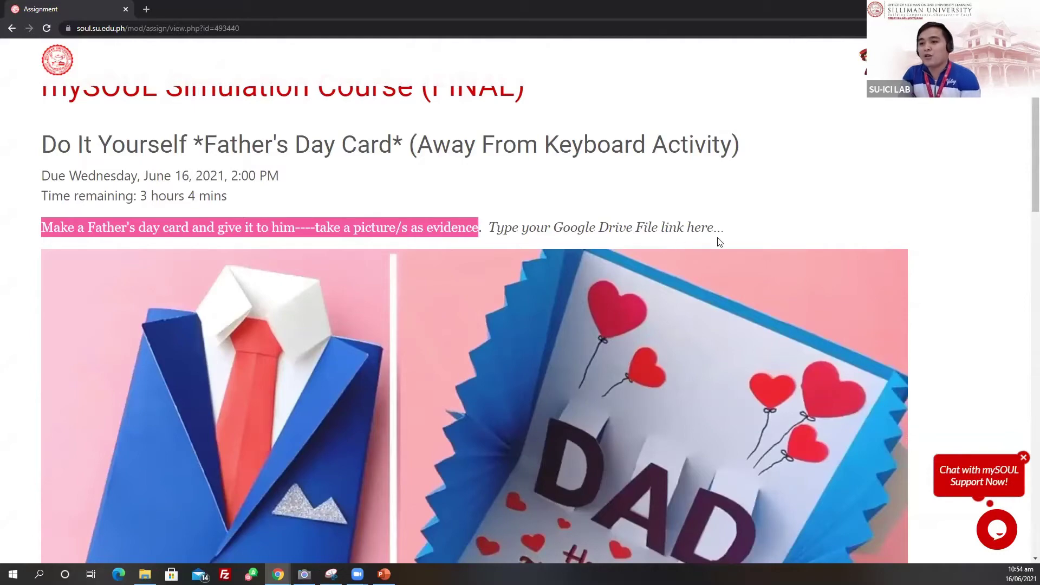
scroll(742, 320, down, 5)
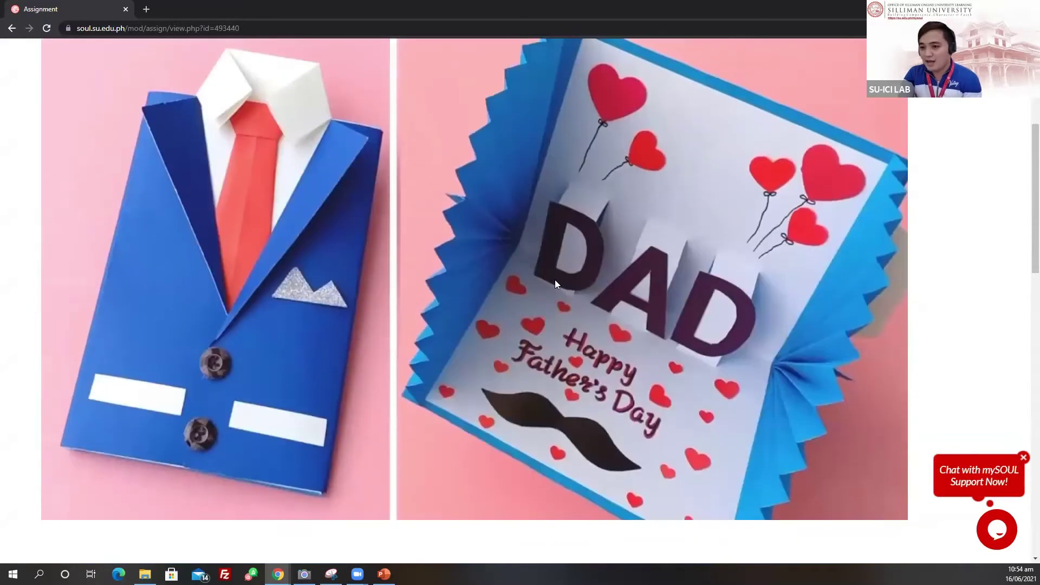
scroll(410, 341, up, 4)
scroll(468, 331, down, 13)
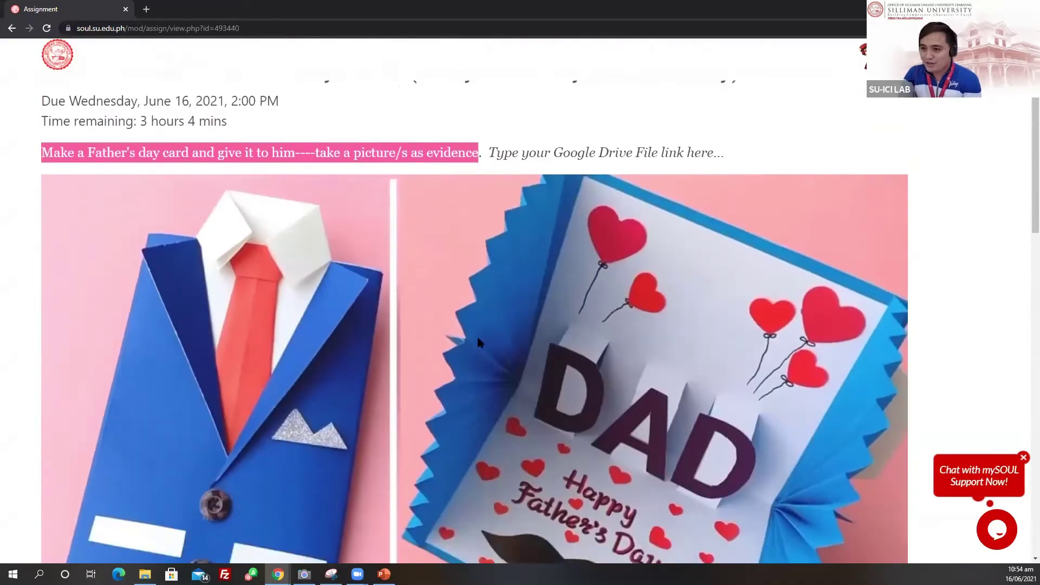
scroll(424, 337, up, 1)
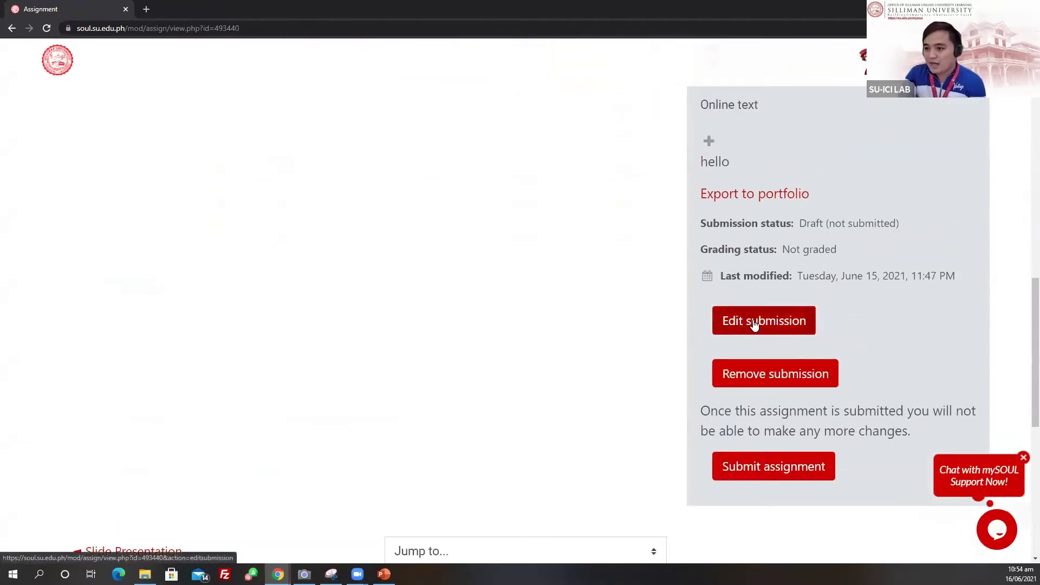
- Replace the draft's online text 'hello' with 'google file link' and save the changes
click(752, 322)
scroll(513, 356, down, 14)
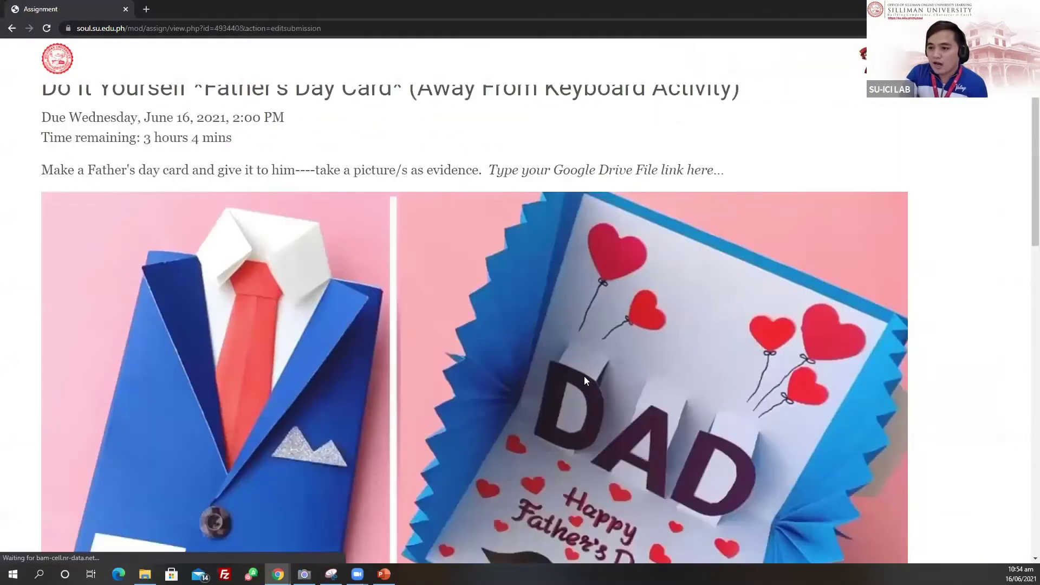
scroll(148, 177, up, 2)
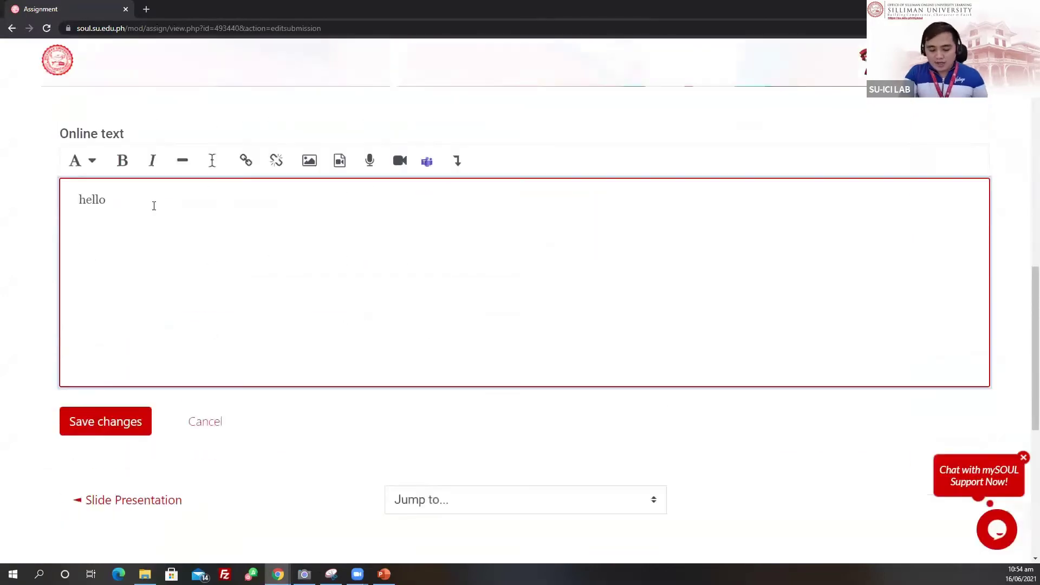
key(BackSpace)
key(BackSpace)
text(g)
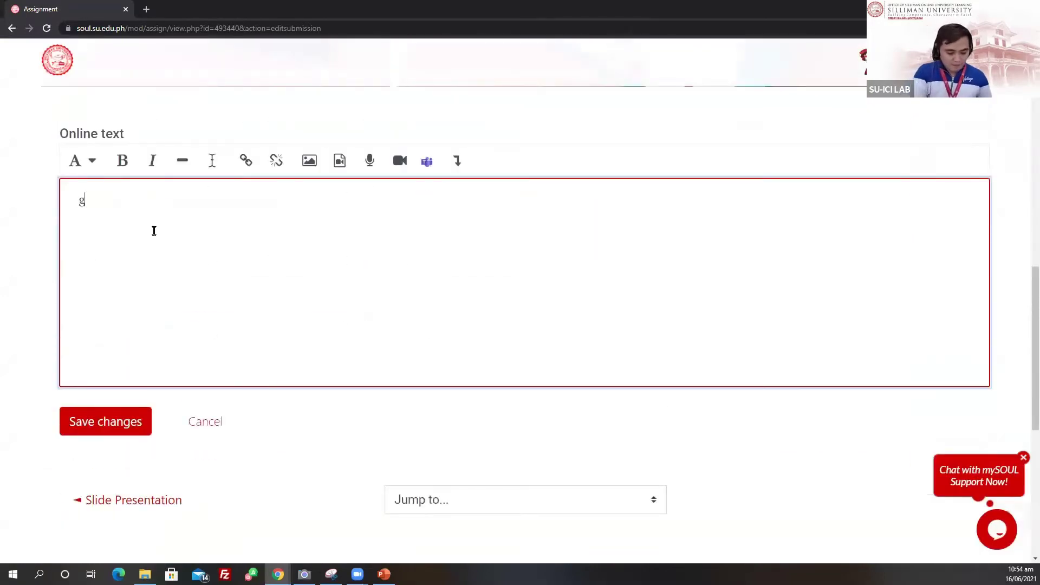
text(oogle file link)
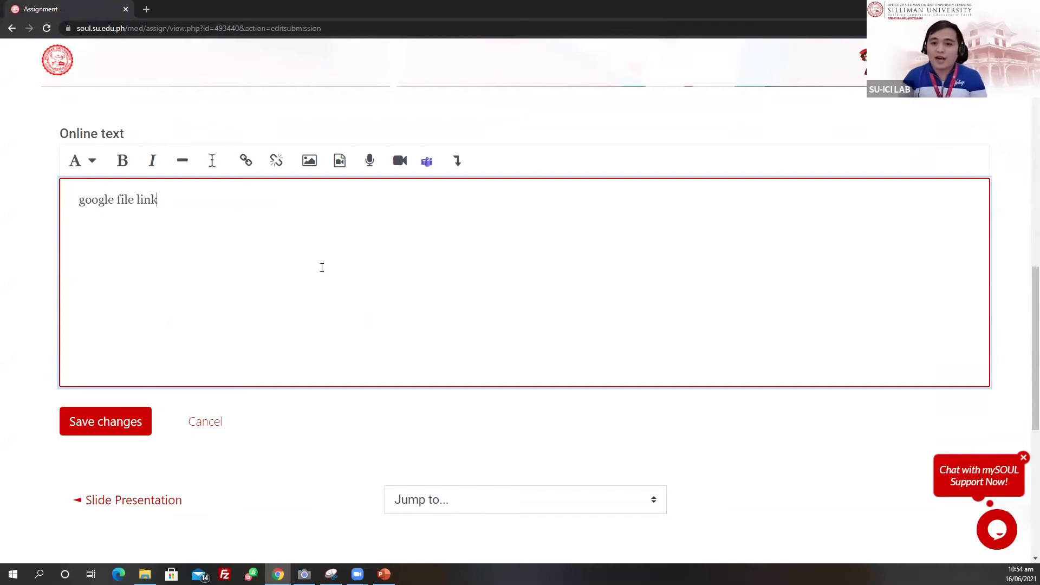
scroll(379, 292, up, 3)
scroll(377, 305, down, 3)
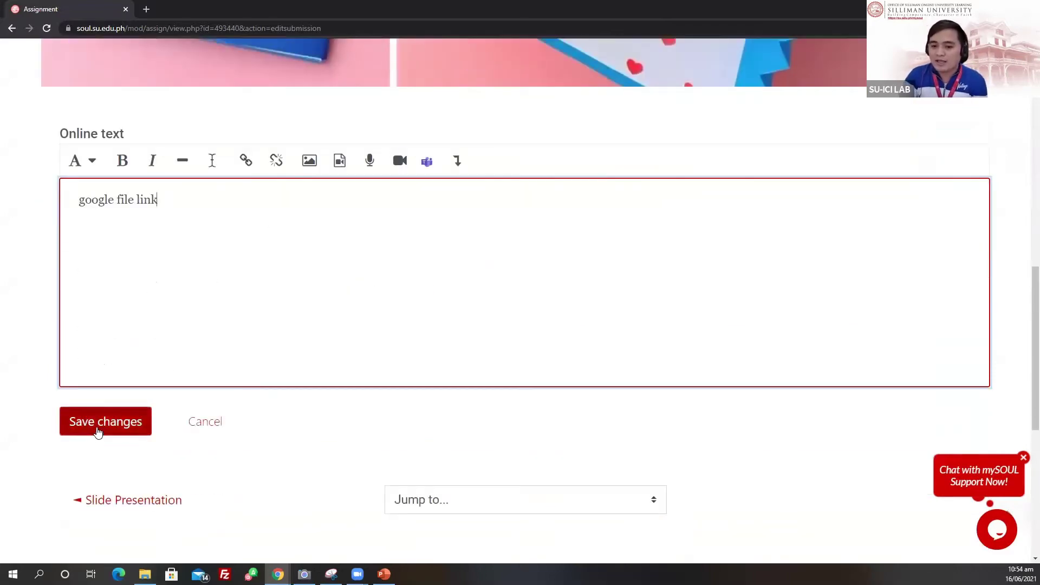
click(98, 431)
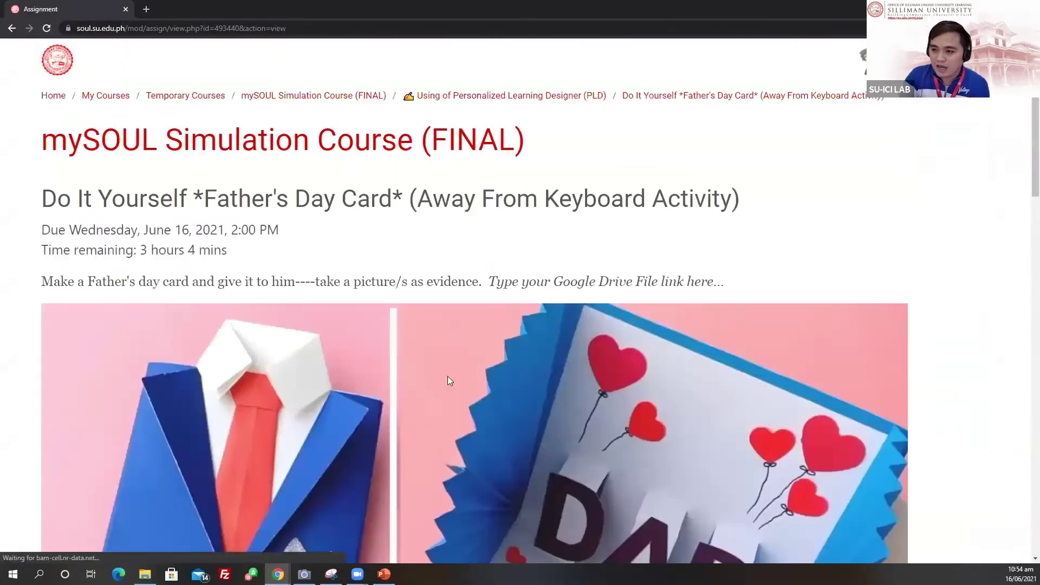
- Find the submission status panel and highlight the 'Draft (not submitted)' status
scroll(765, 317, down, 10)
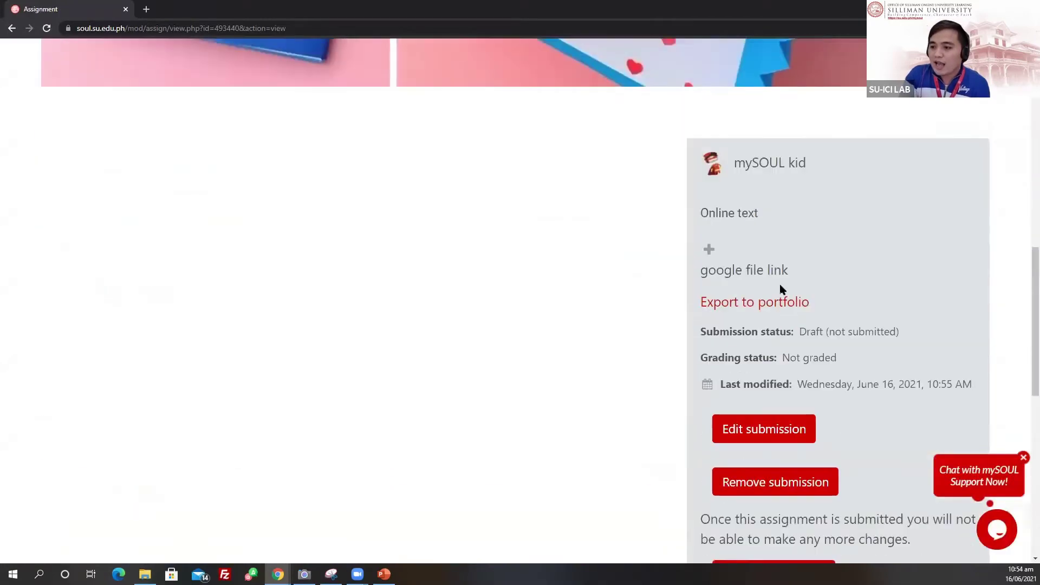
scroll(781, 282, down, 4)
scroll(666, 298, up, 4)
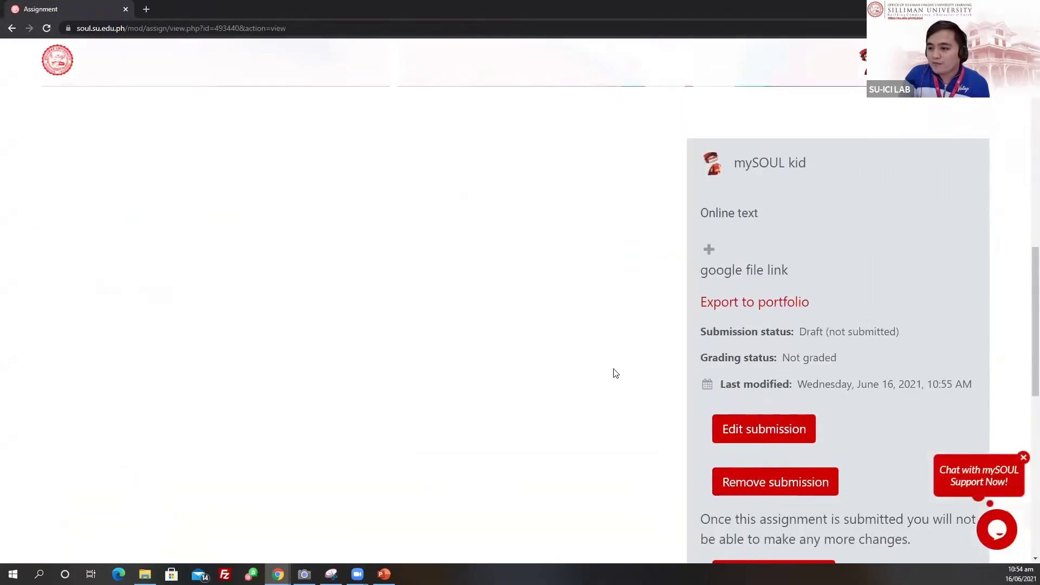
scroll(616, 373, down, 2)
scroll(667, 292, up, 3)
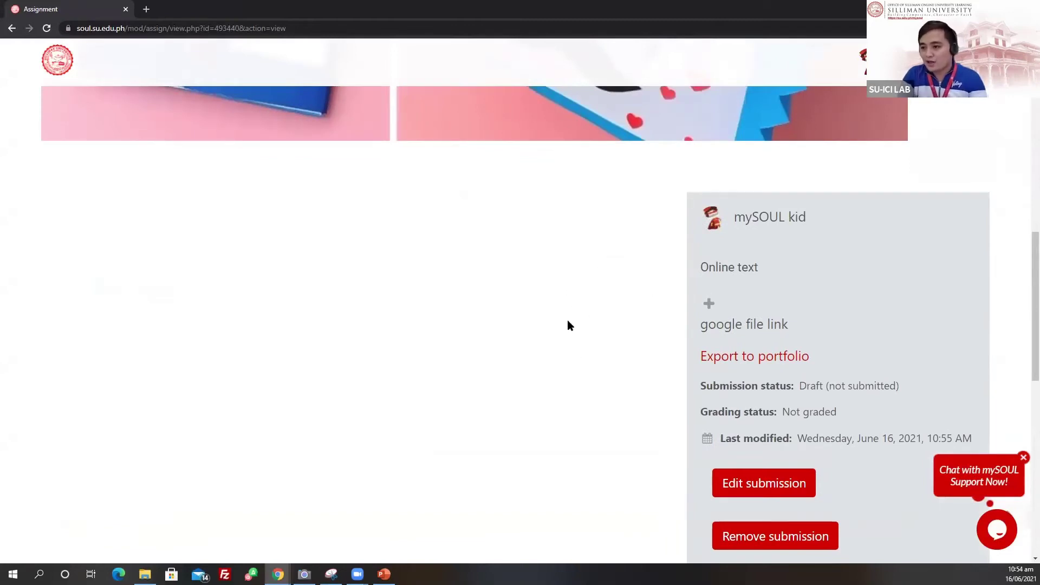
scroll(611, 267, down, 5)
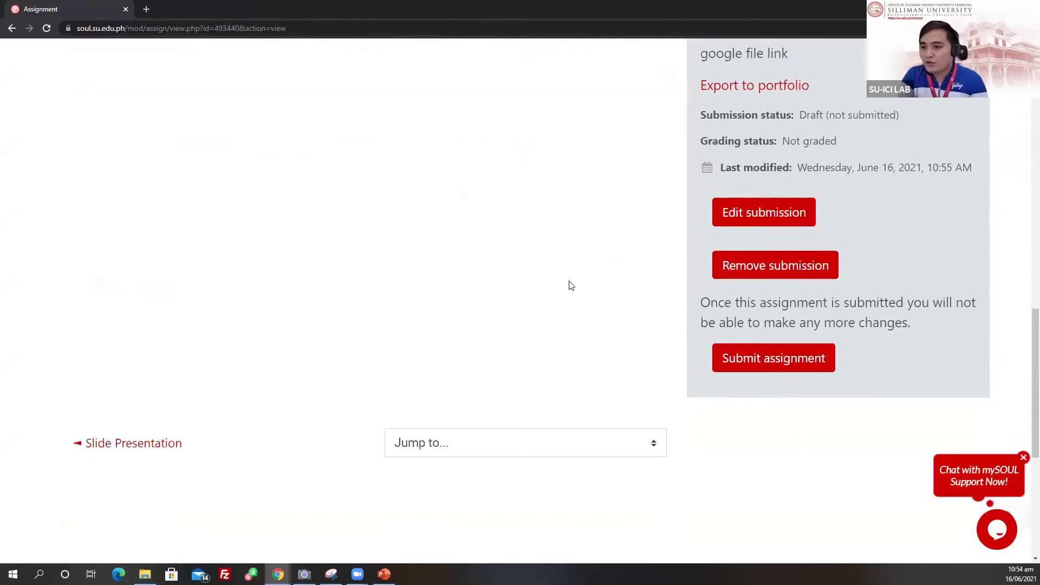
scroll(570, 272, up, 4)
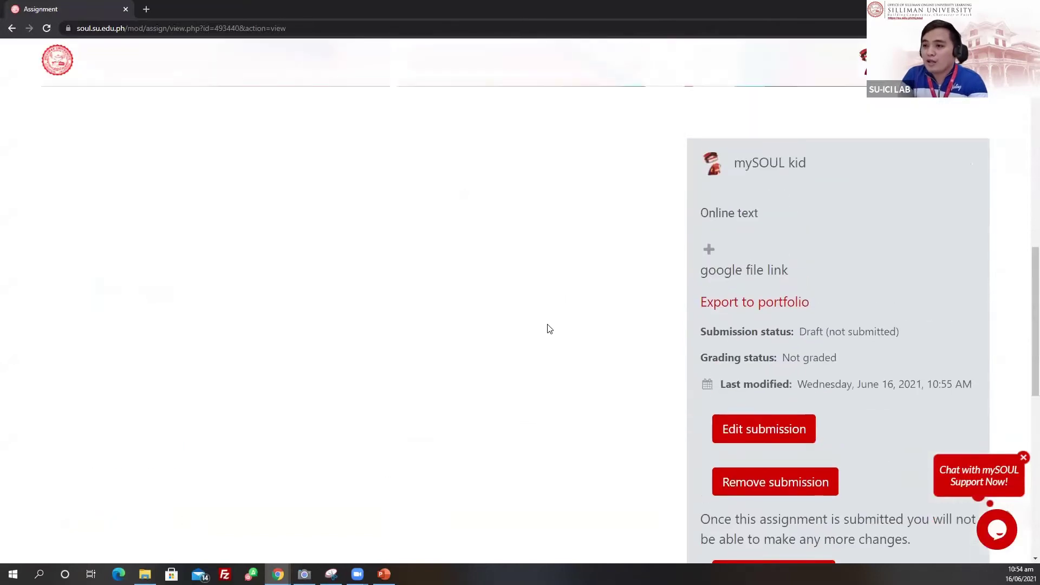
scroll(510, 324, up, 4)
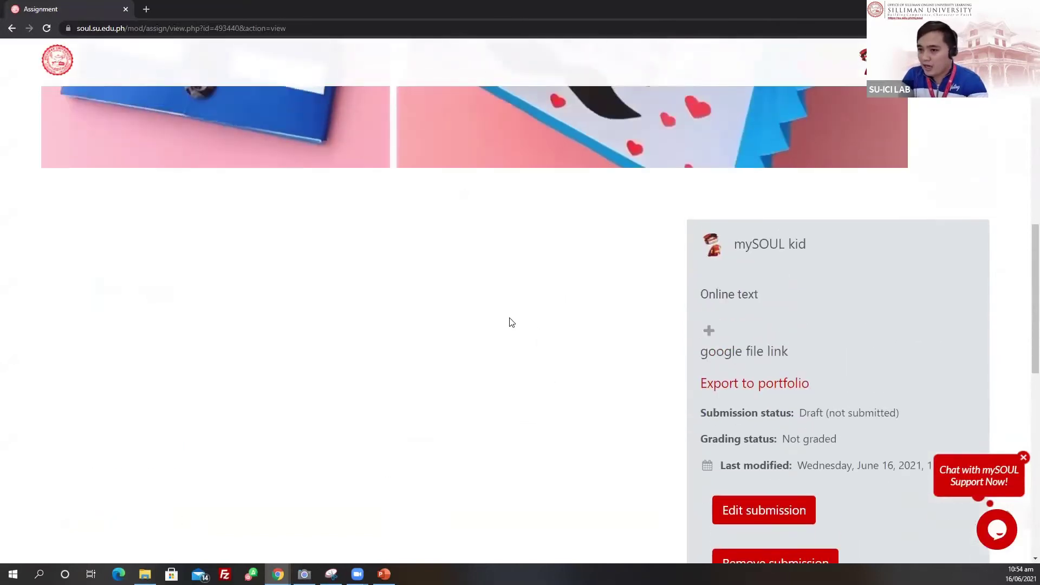
scroll(509, 322, up, 2)
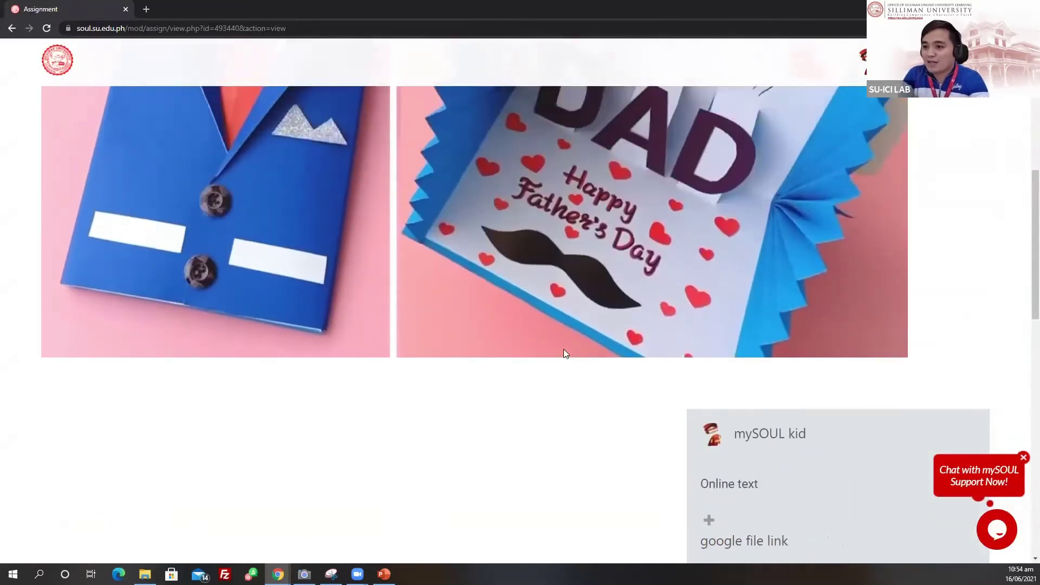
scroll(637, 390, down, 1)
scroll(671, 411, down, 1)
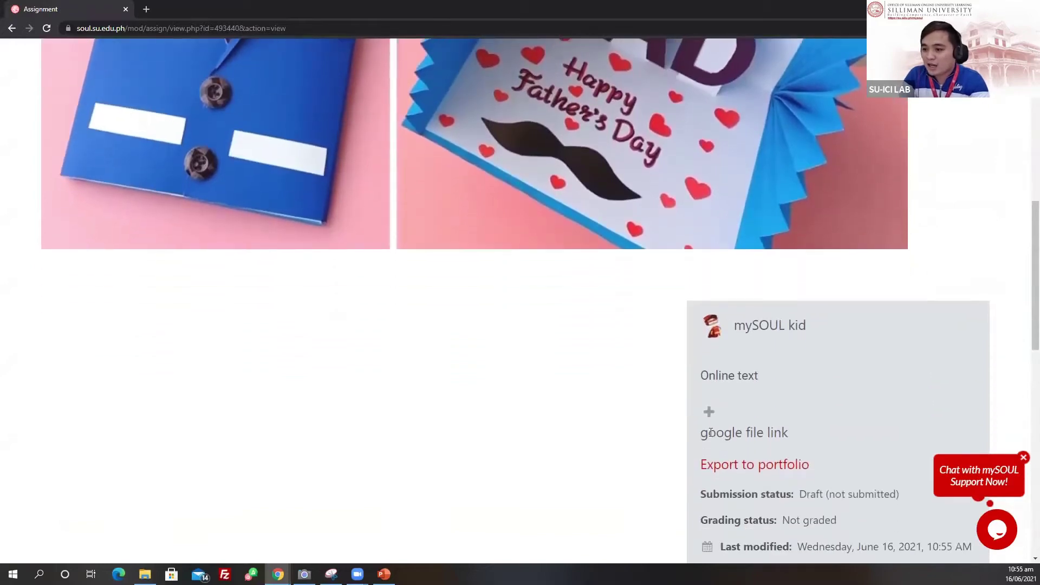
scroll(730, 403, down, 2)
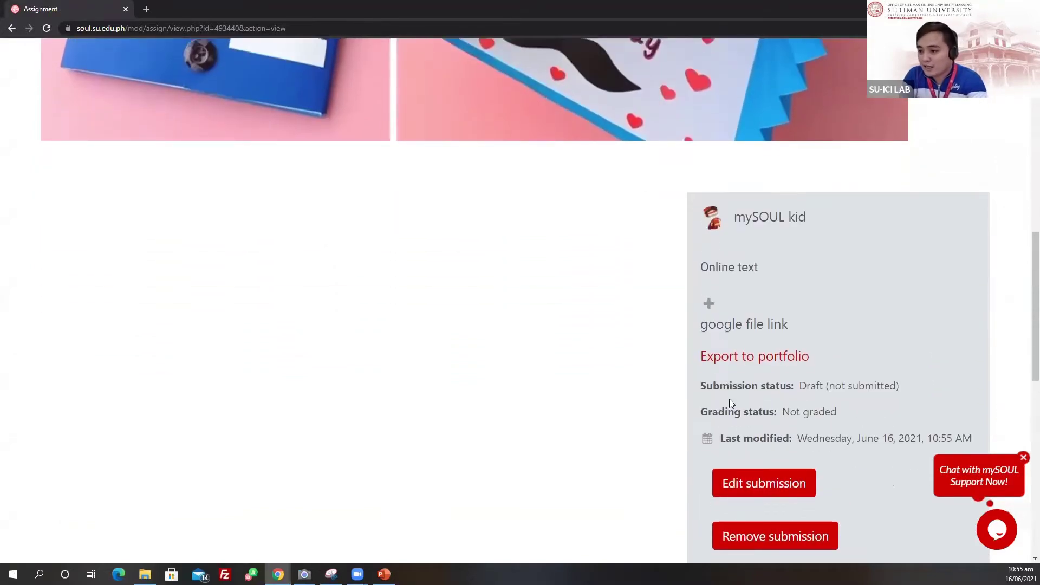
scroll(820, 435, down, 1)
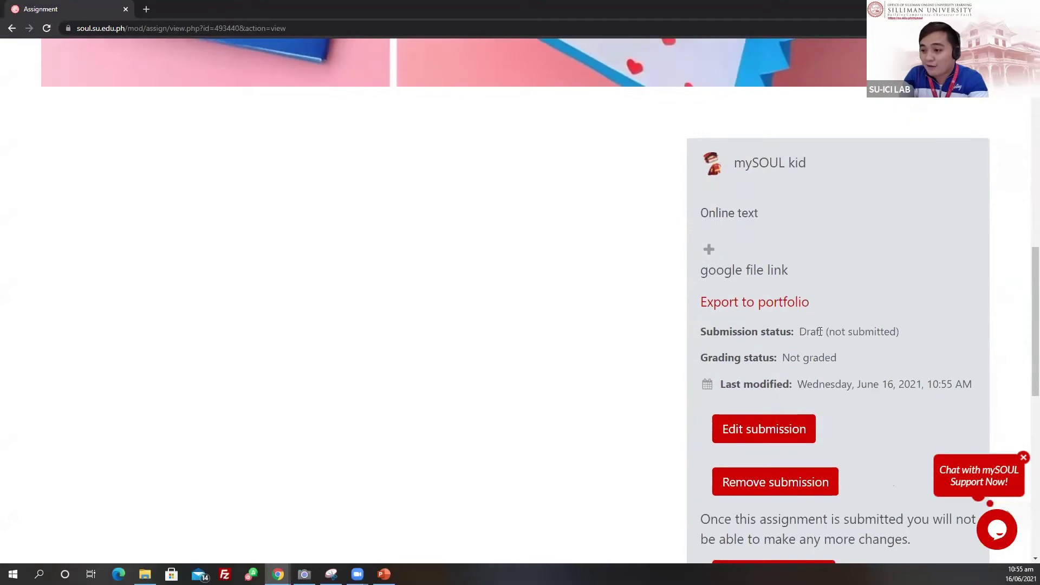
drag(820, 331, 907, 341)
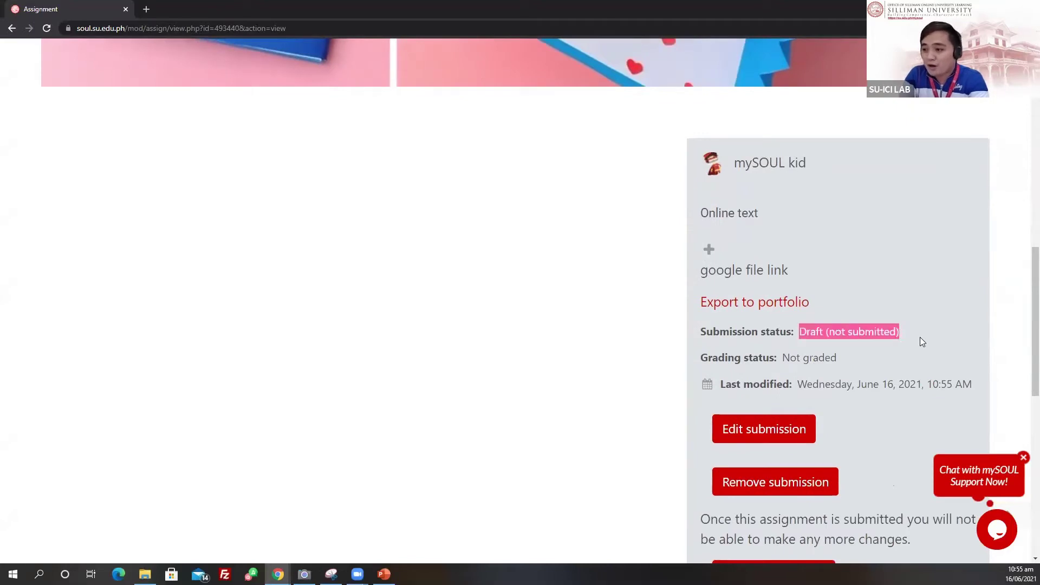
scroll(481, 272, up, 4)
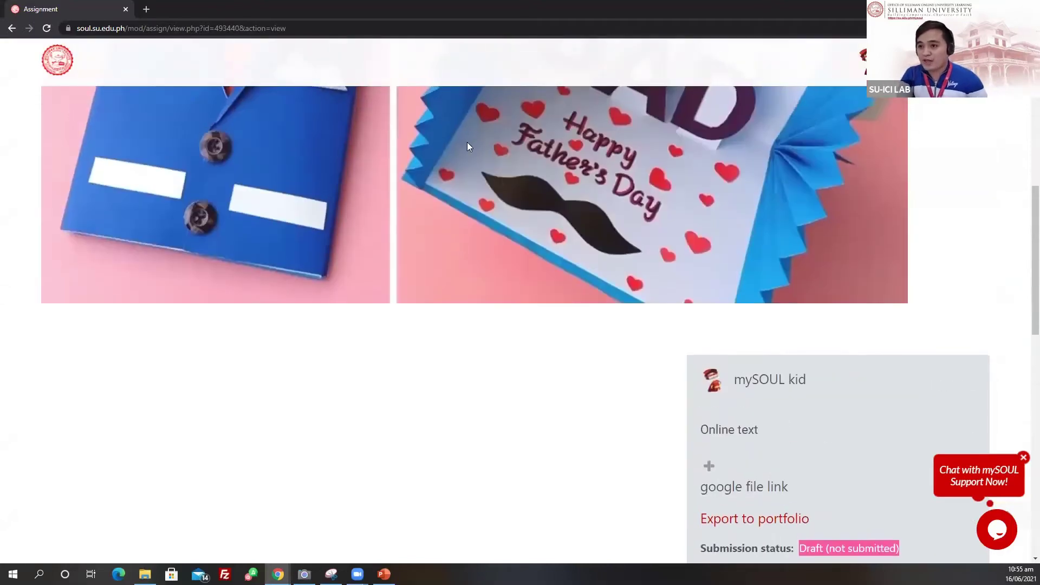
scroll(489, 356, down, 6)
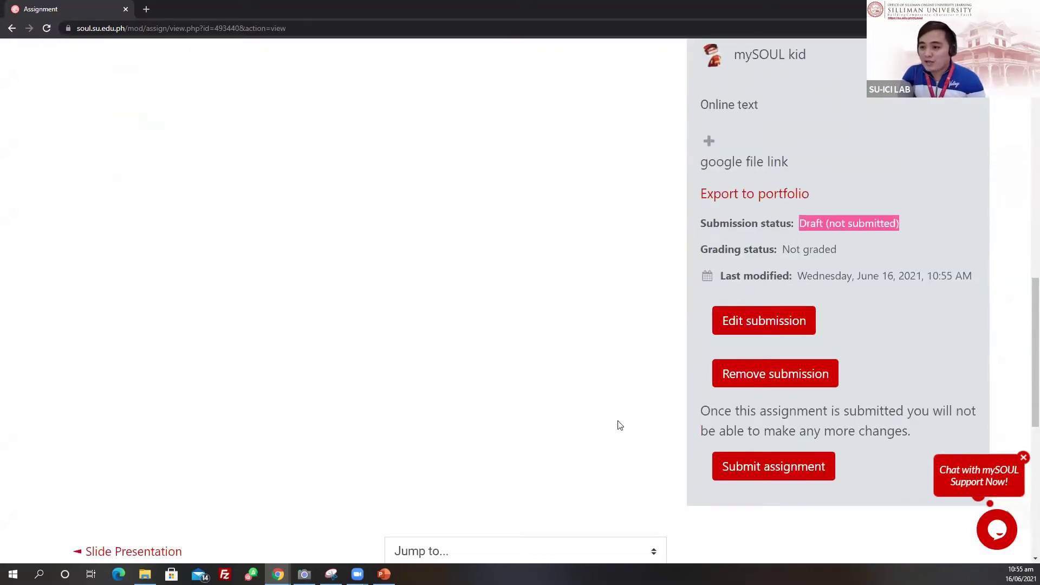
- Submit the Father's Day Card assignment for grading, confirm it, and close the thank-you message
click(751, 471)
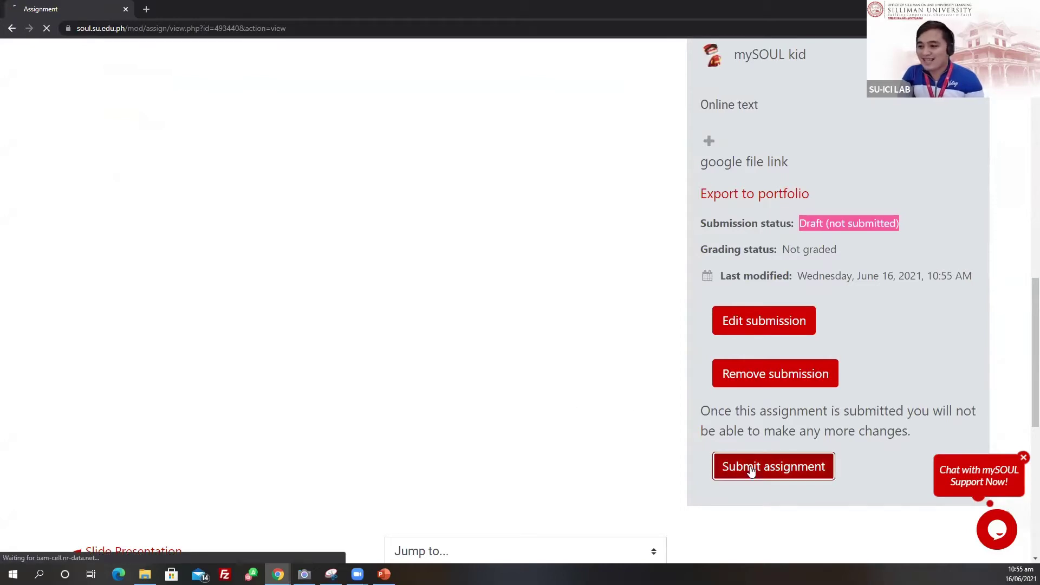
scroll(870, 350, down, 12)
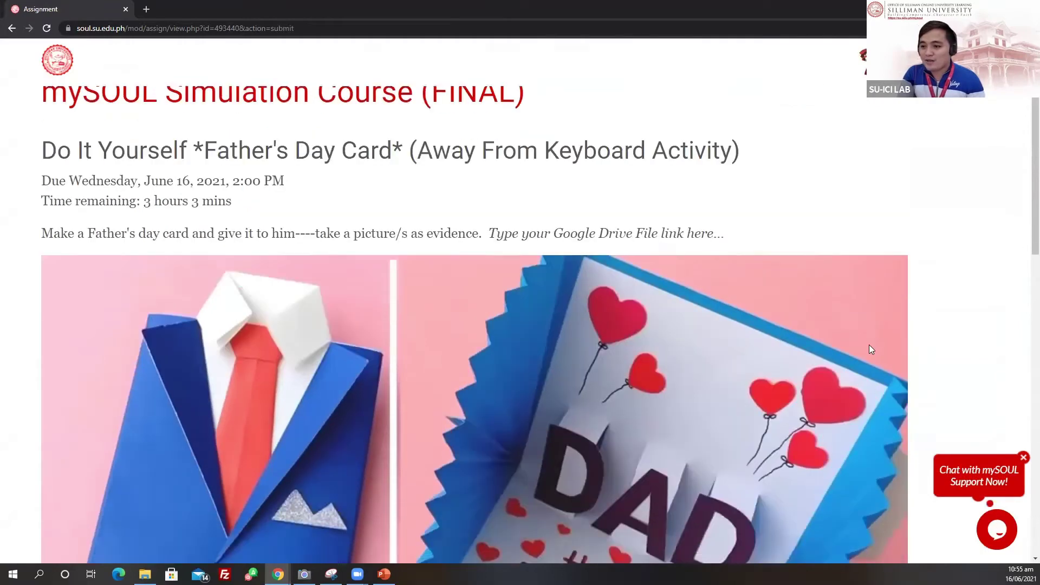
scroll(217, 276, up, 1)
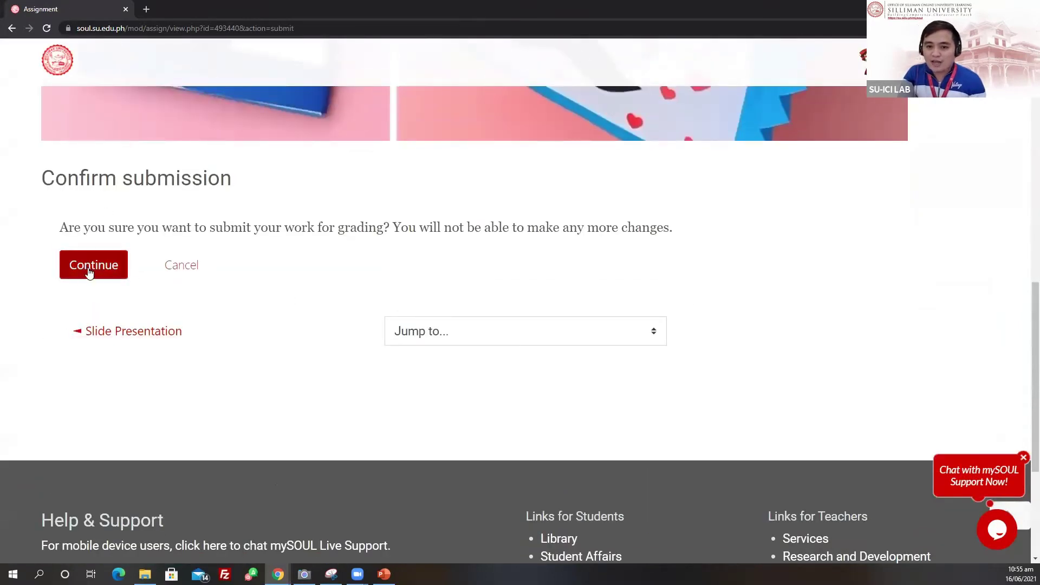
click(87, 268)
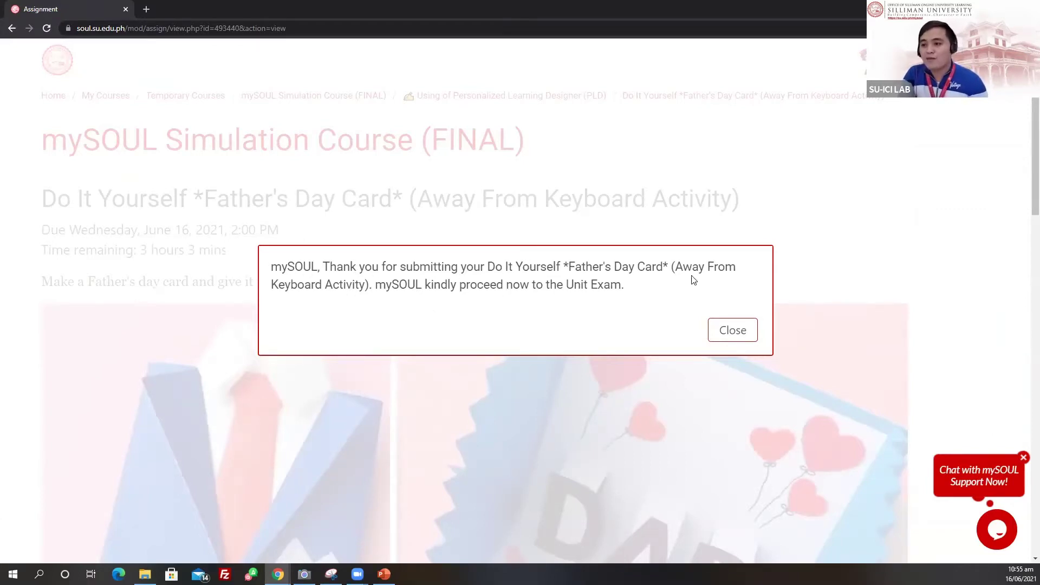
click(734, 332)
scroll(754, 321, down, 6)
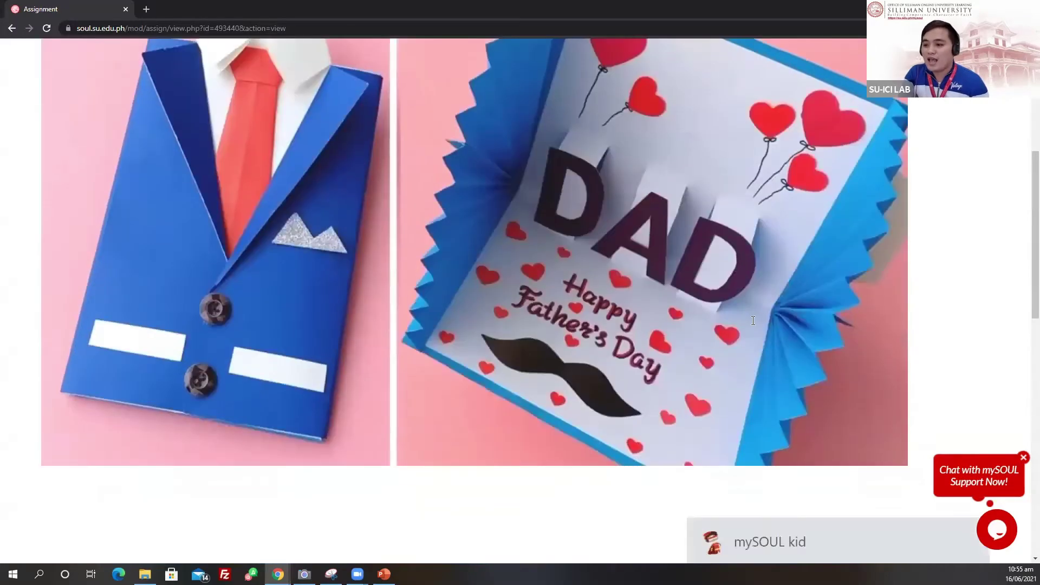
- Return to the 'Using of Personalized Learning Designer (PLD)' section and review the Assignment and Quiz cards
scroll(784, 247, down, 8)
scroll(801, 369, up, 8)
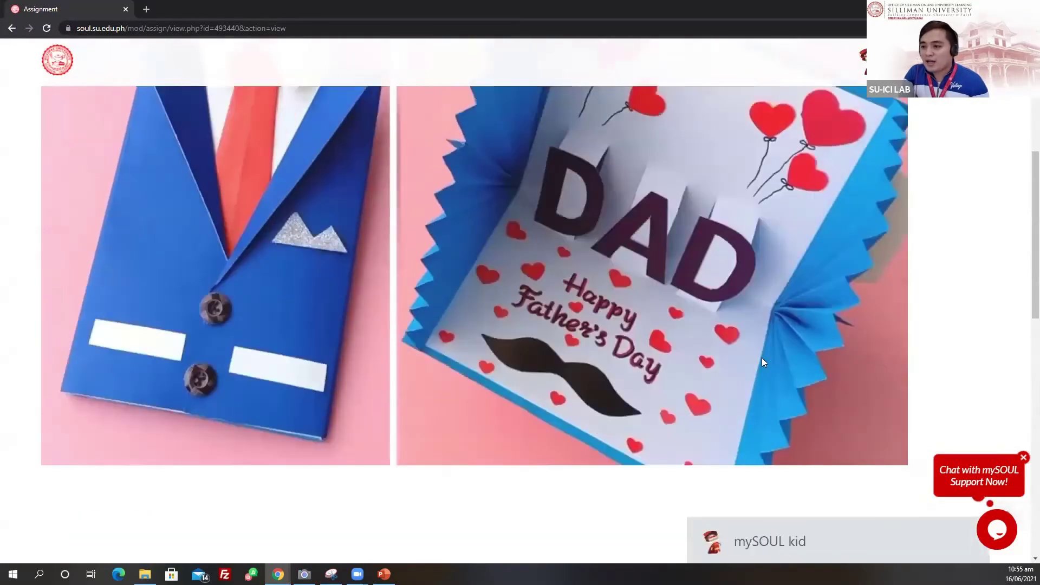
scroll(761, 362, up, 5)
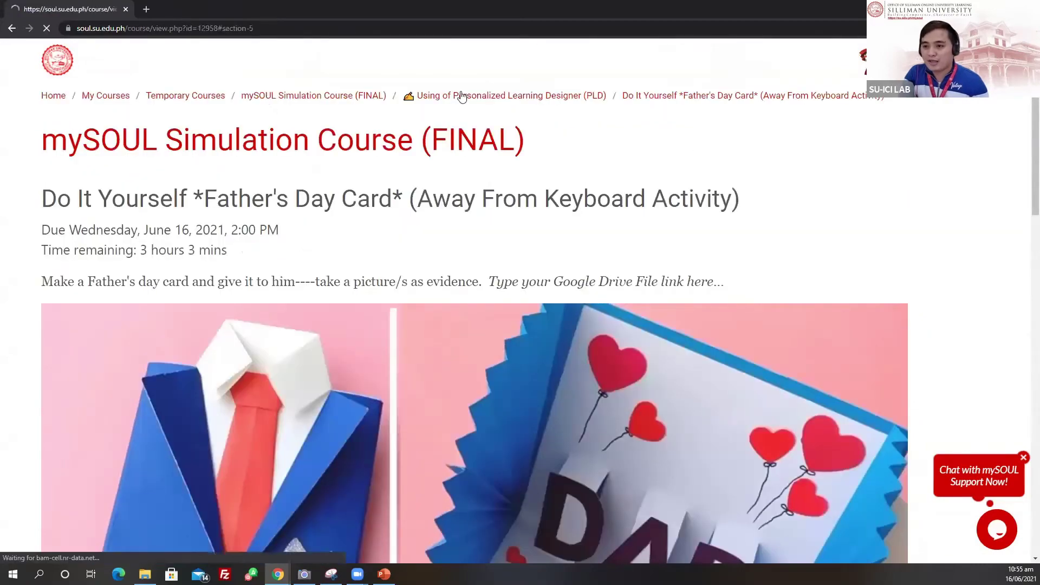
click(458, 97)
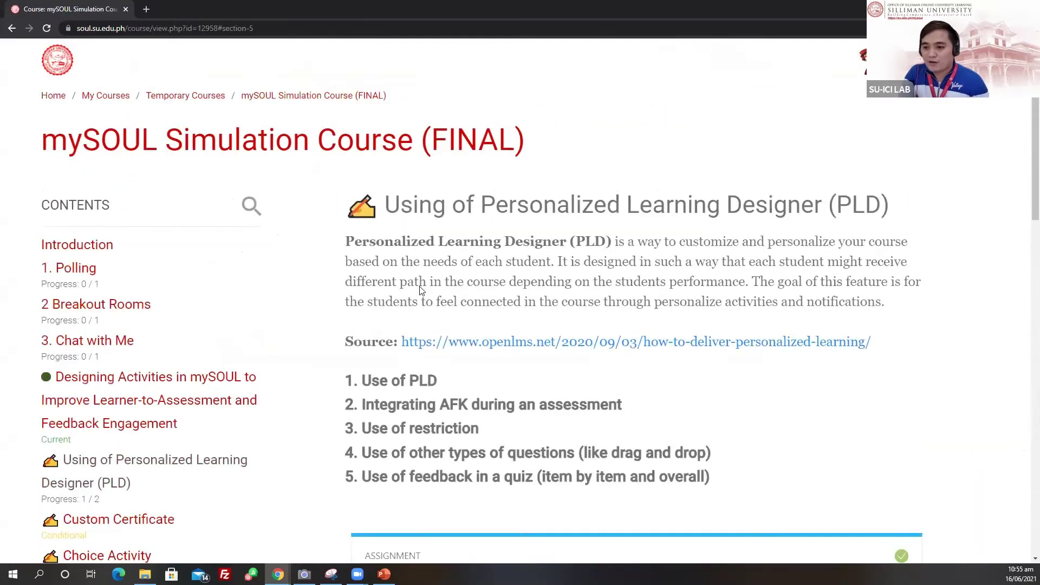
scroll(413, 353, down, 8)
scroll(415, 397, up, 6)
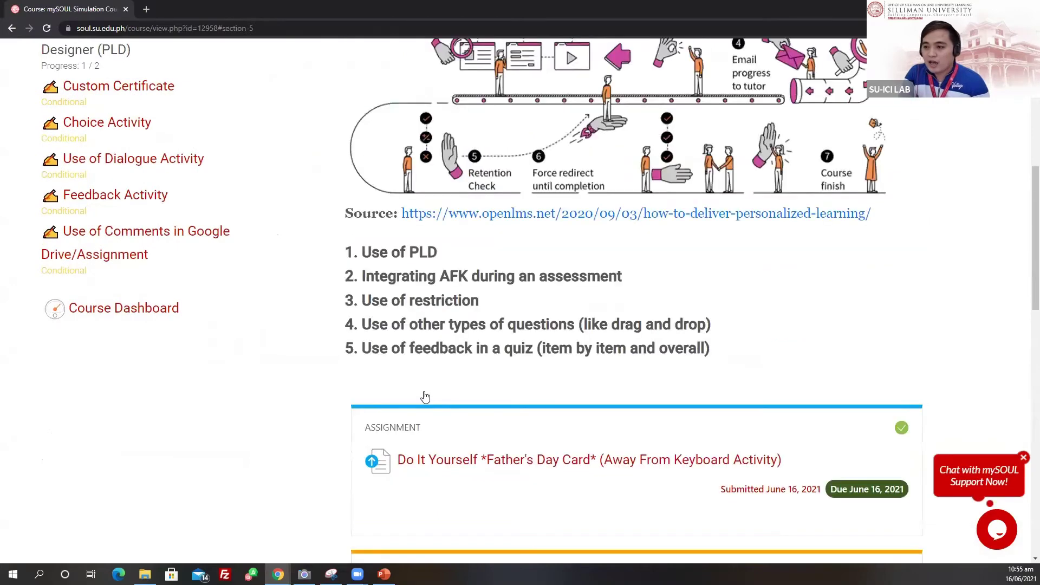
scroll(422, 397, down, 4)
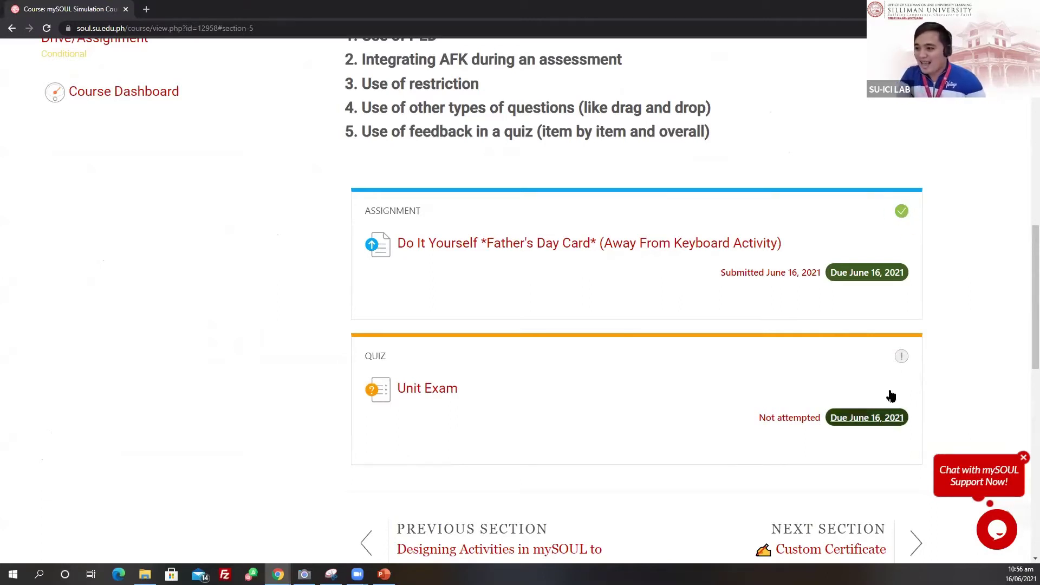
- Open the Unit Exam quiz page, then go back to the course's main page
click(422, 392)
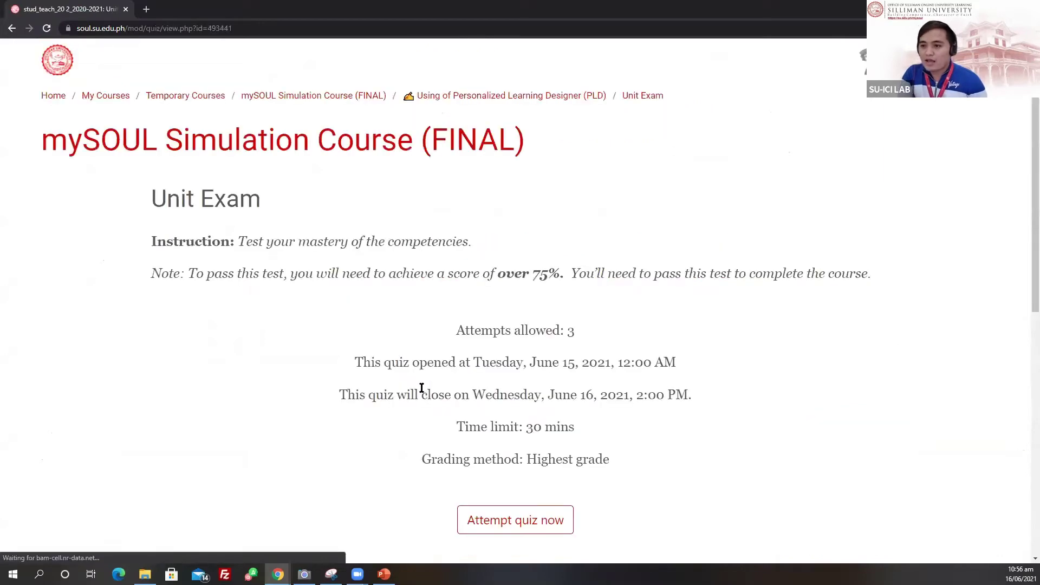
scroll(497, 372, down, 4)
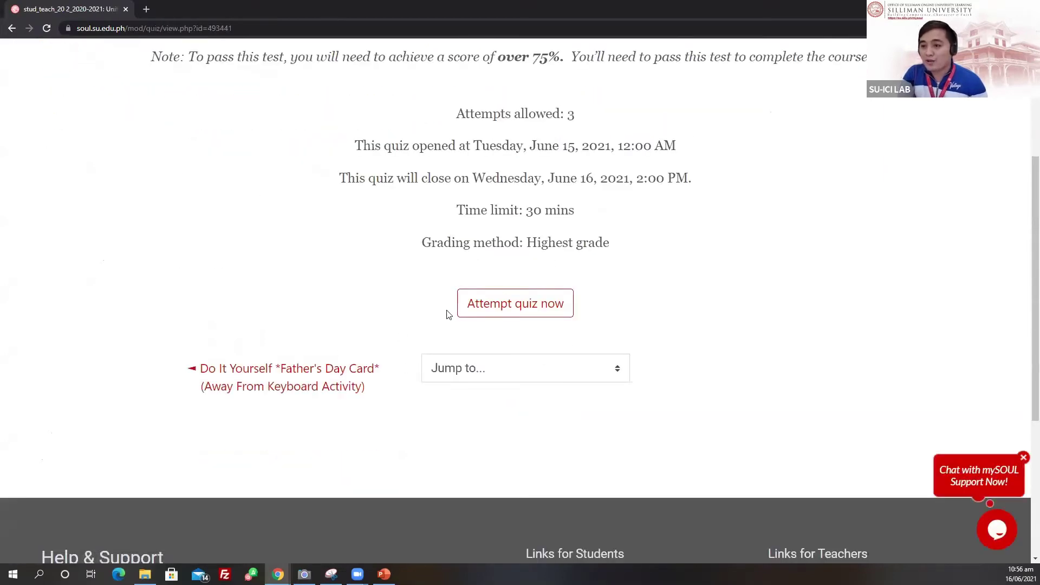
scroll(462, 341, up, 4)
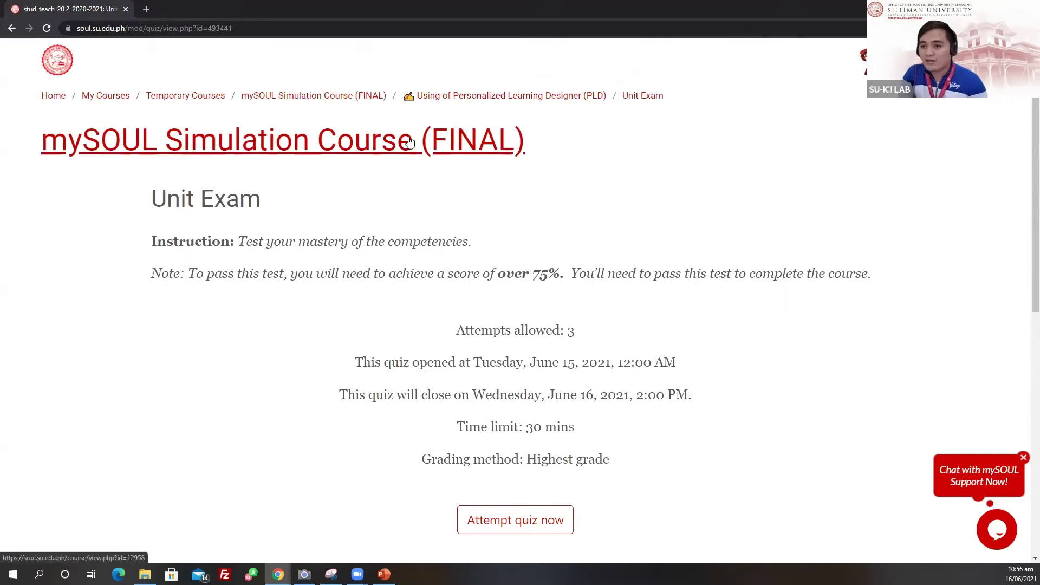
click(364, 142)
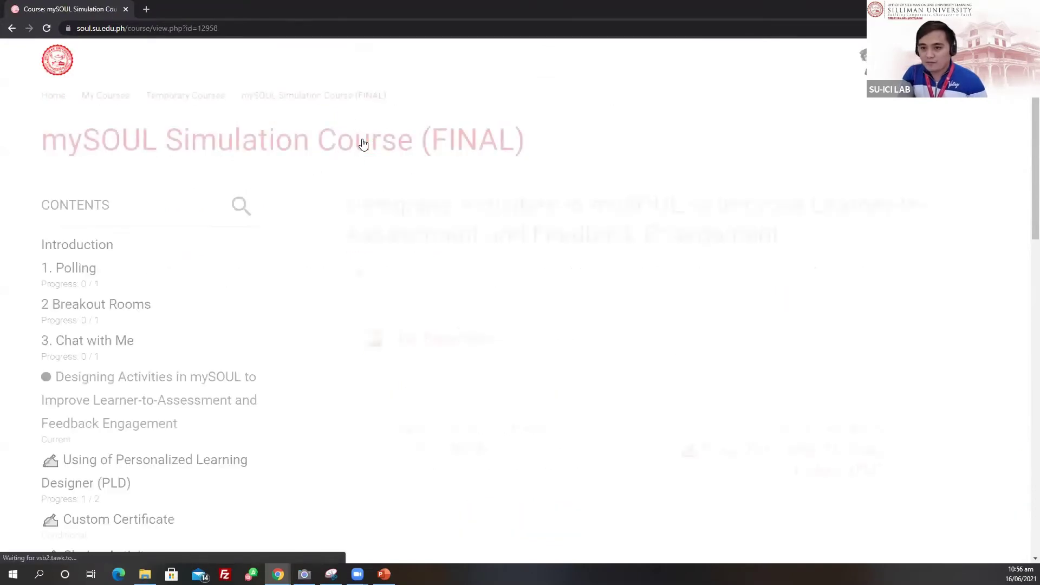
scroll(159, 391, down, 4)
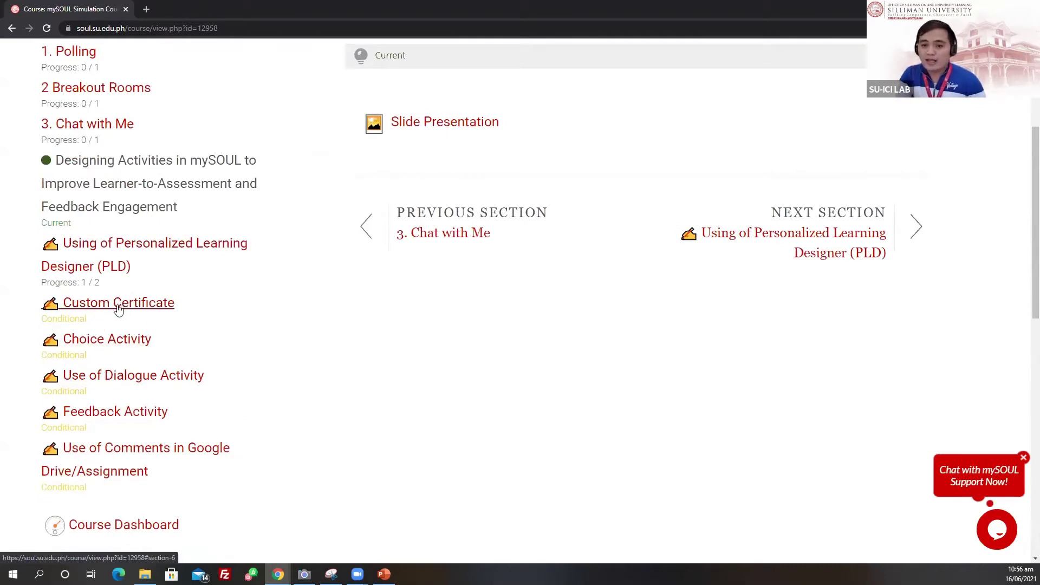
- Check the Custom Certificate section's Unit Exam score requirement, then return to the PLD section
click(119, 307)
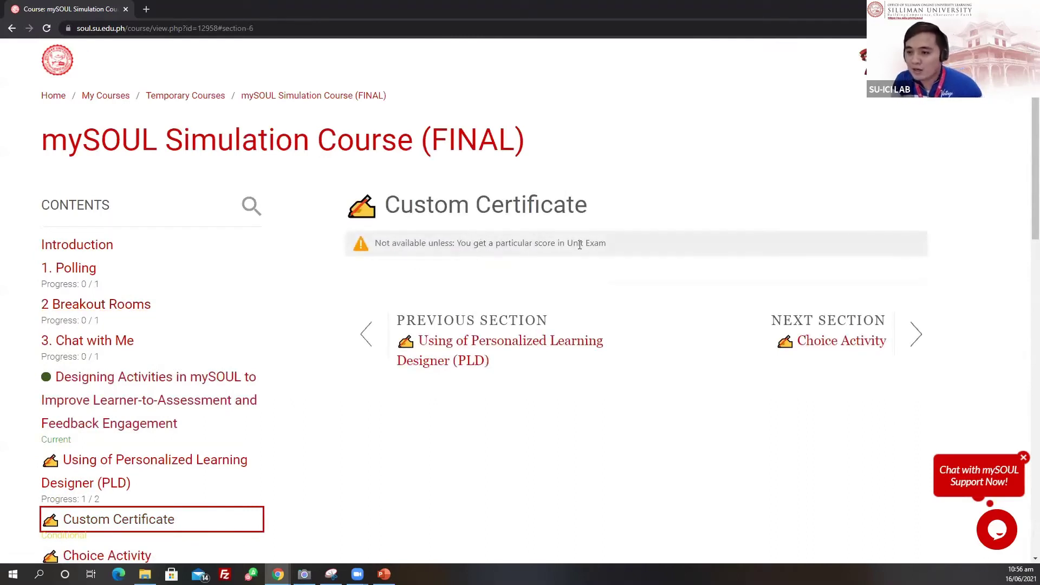
drag(566, 243, 612, 245)
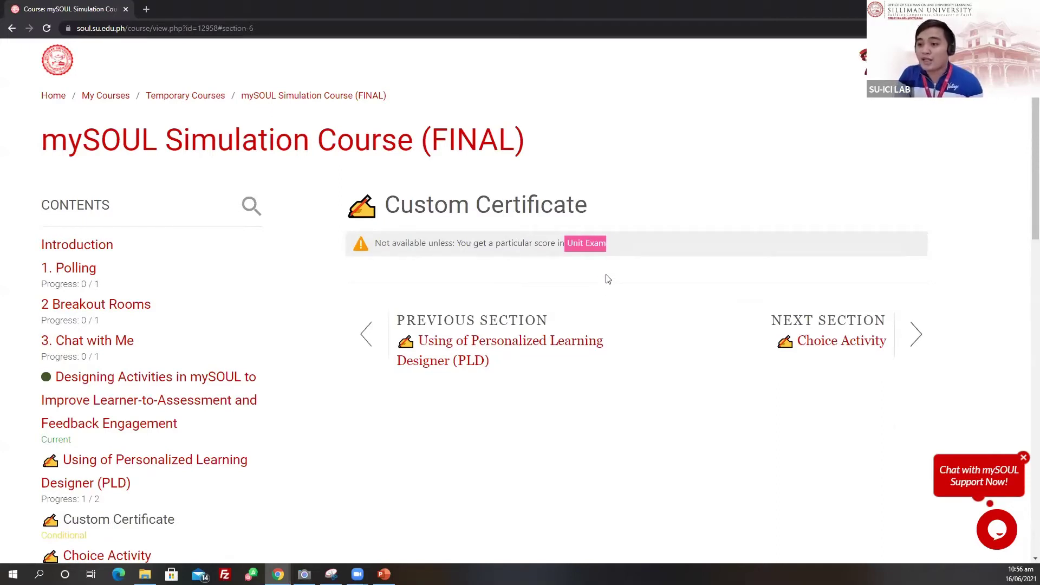
scroll(136, 497, down, 2)
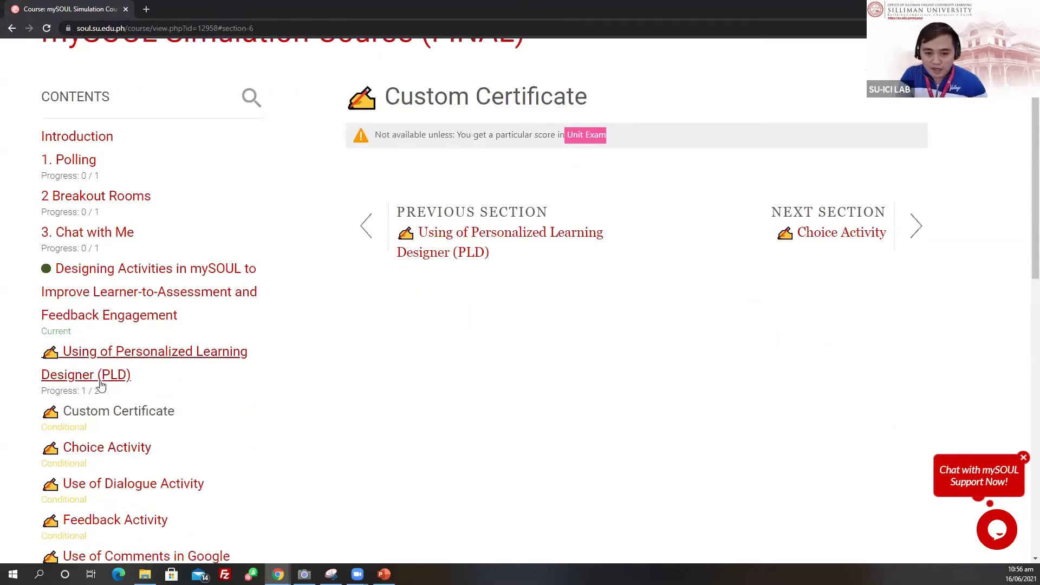
click(95, 373)
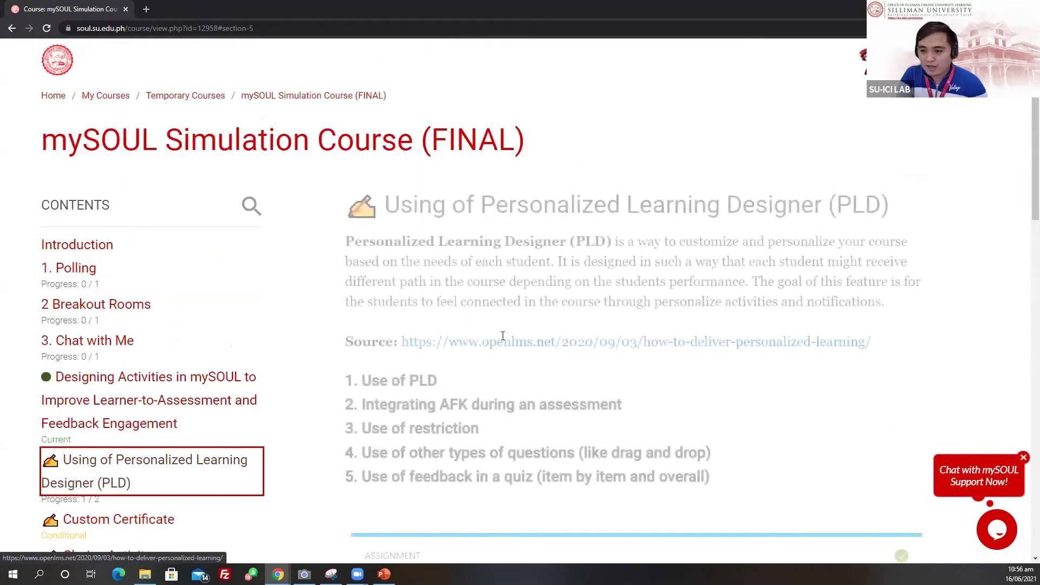
scroll(434, 293, down, 8)
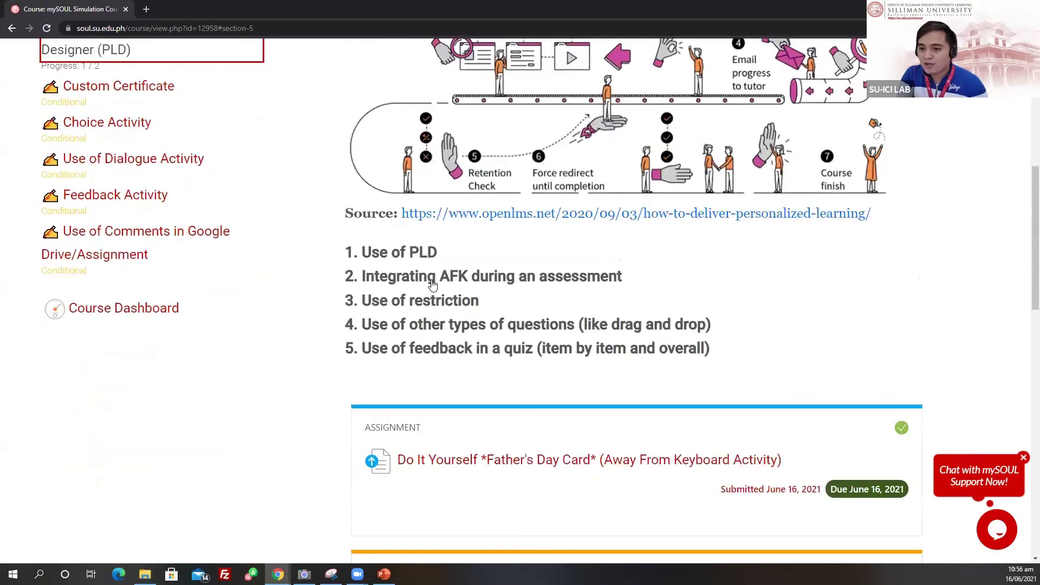
- Open the Unit Exam quiz and highlight its instruction, passing-score note and 'Attempts allowed: 3'
click(412, 312)
scroll(347, 205, down, 4)
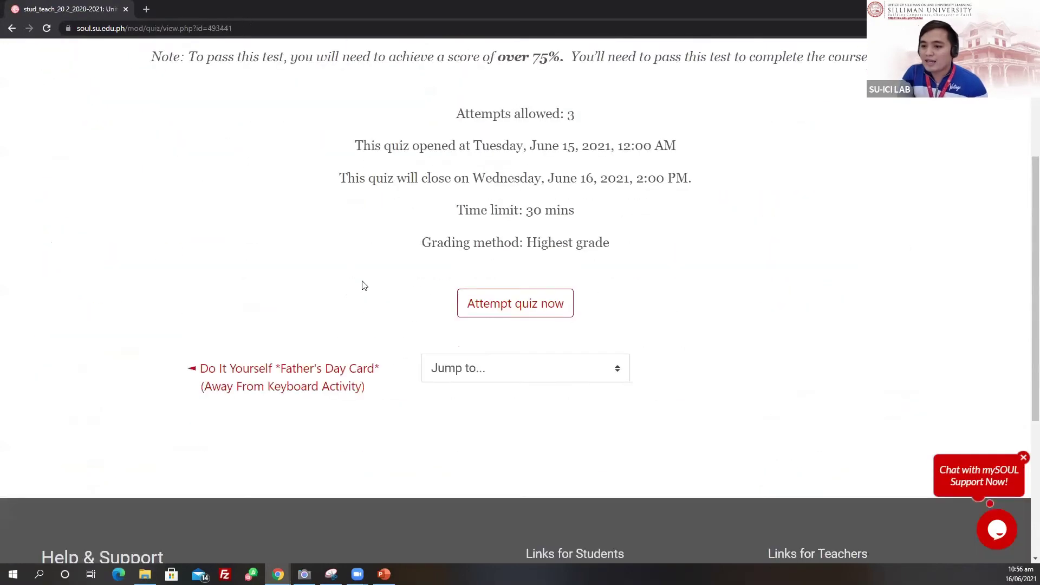
scroll(372, 307, up, 4)
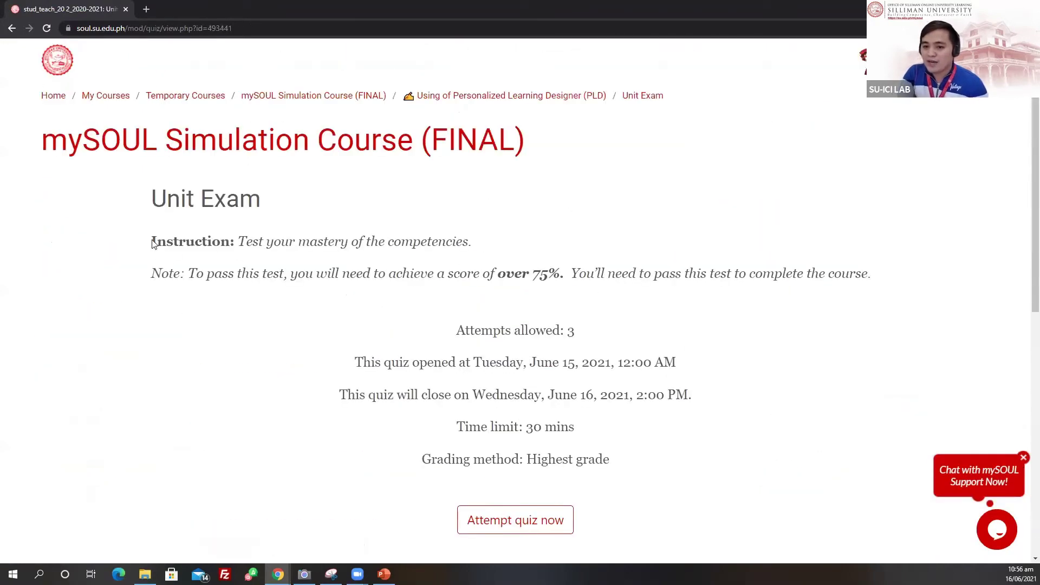
drag(151, 242, 487, 242)
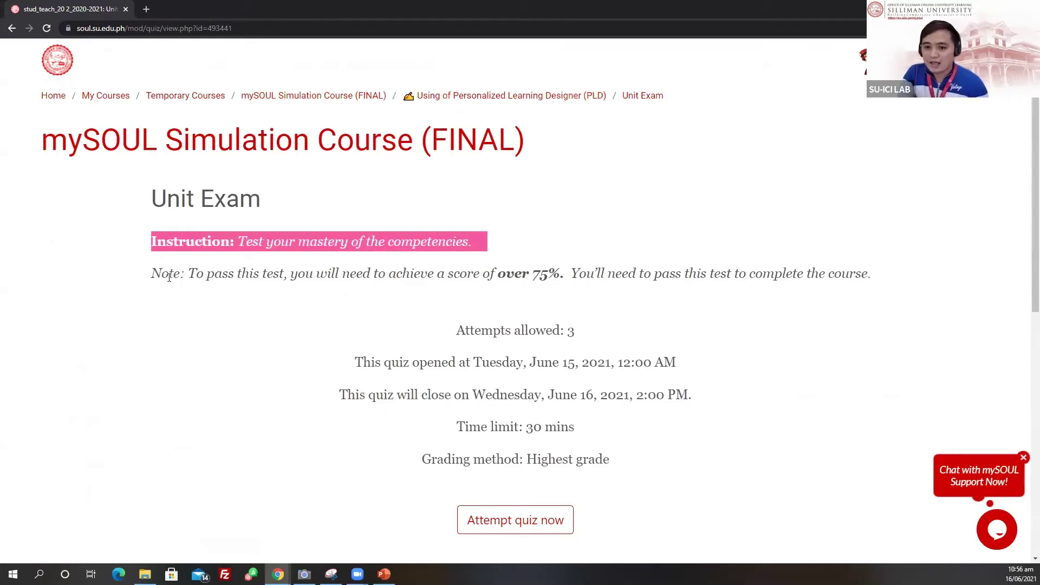
drag(158, 274, 936, 287)
click(269, 340)
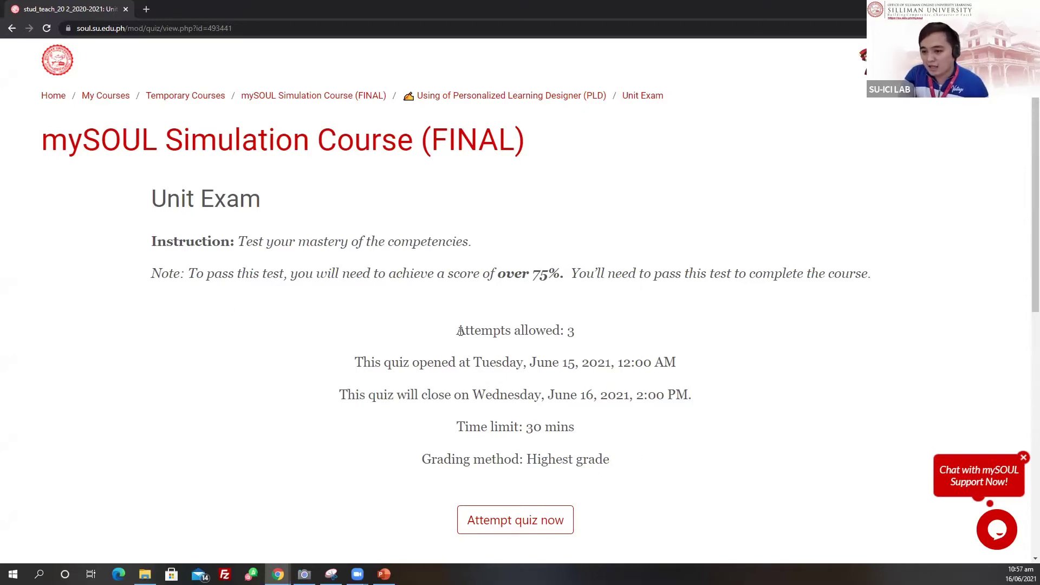
drag(460, 331, 581, 337)
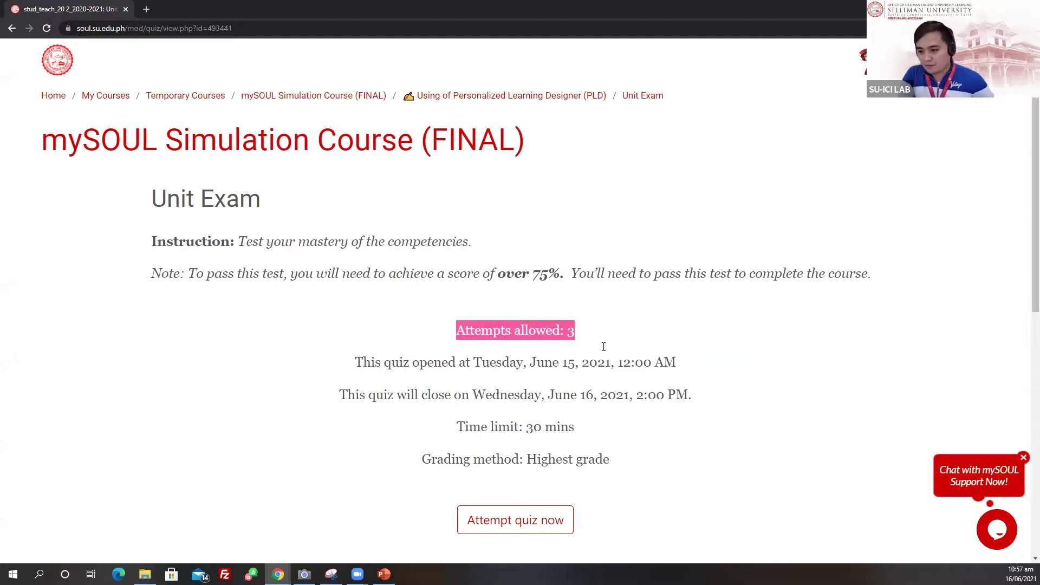
scroll(689, 357, down, 1)
scroll(441, 427, up, 1)
scroll(626, 391, down, 1)
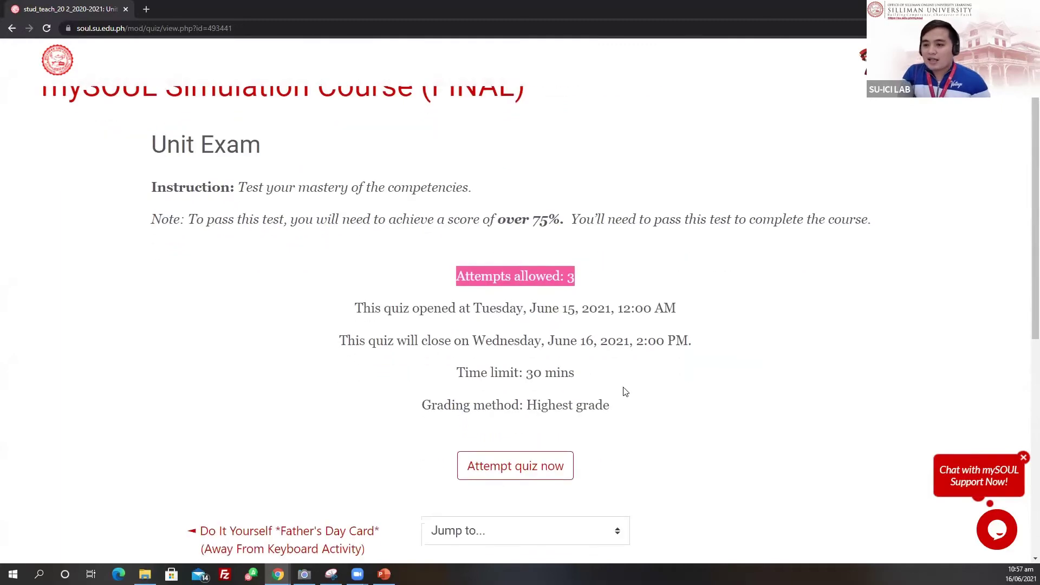
scroll(631, 391, up, 1)
scroll(575, 423, down, 3)
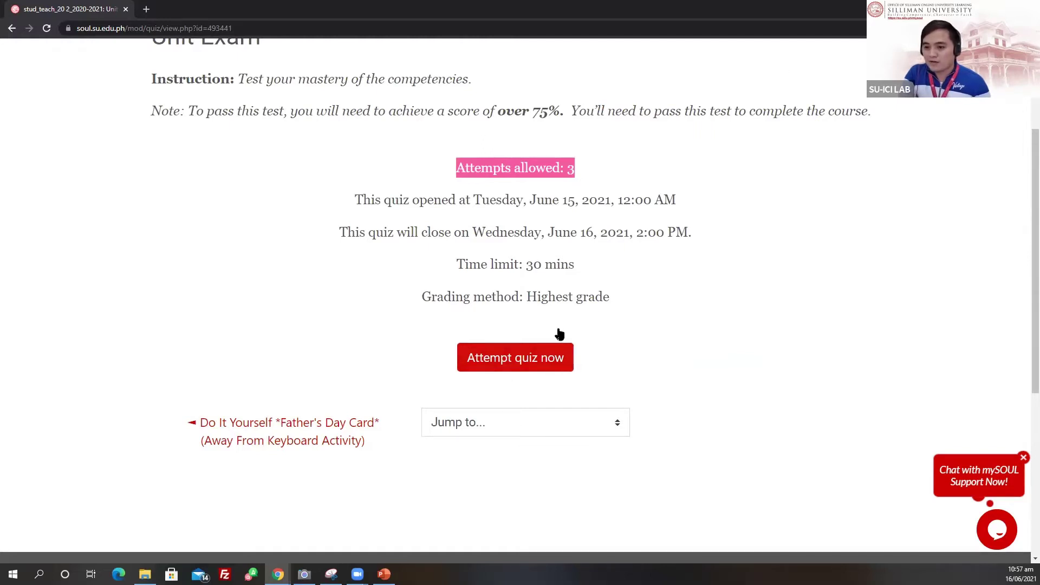
- Start a timed Unit Exam attempt and highlight the Multiple Choice Question Type heading
click(558, 355)
click(364, 378)
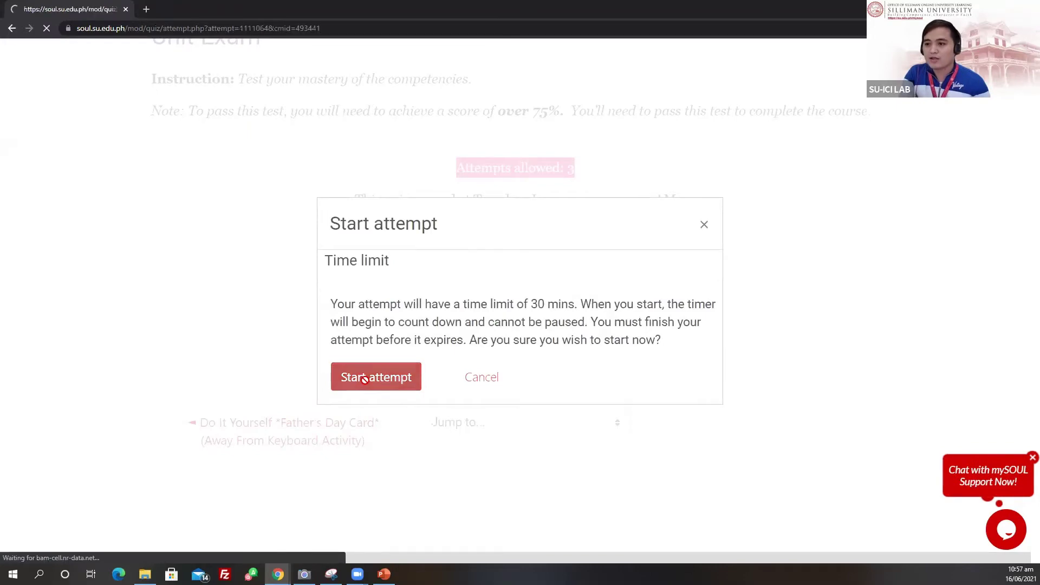
scroll(516, 341, down, 2)
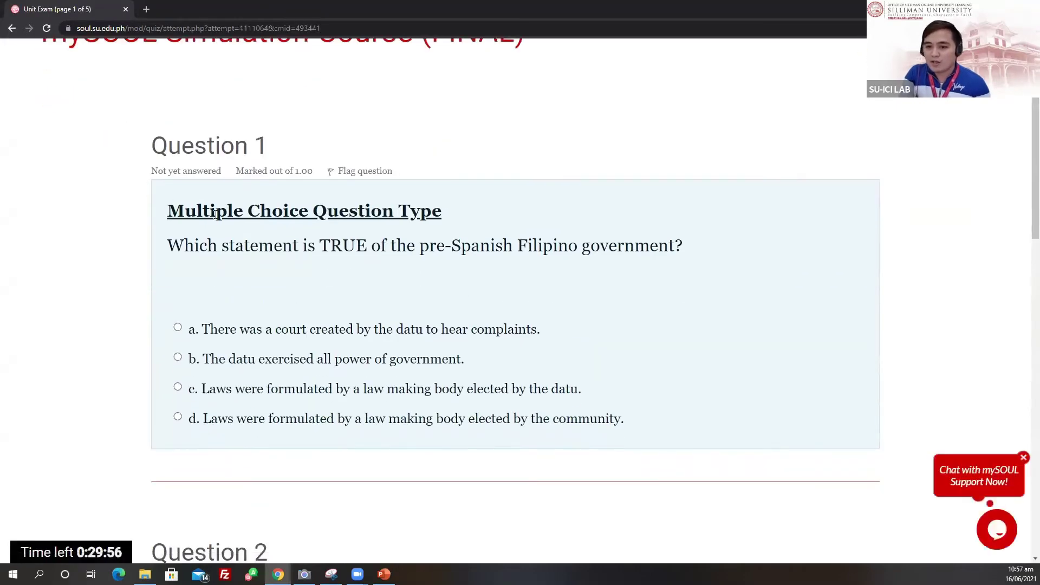
drag(166, 211, 460, 213)
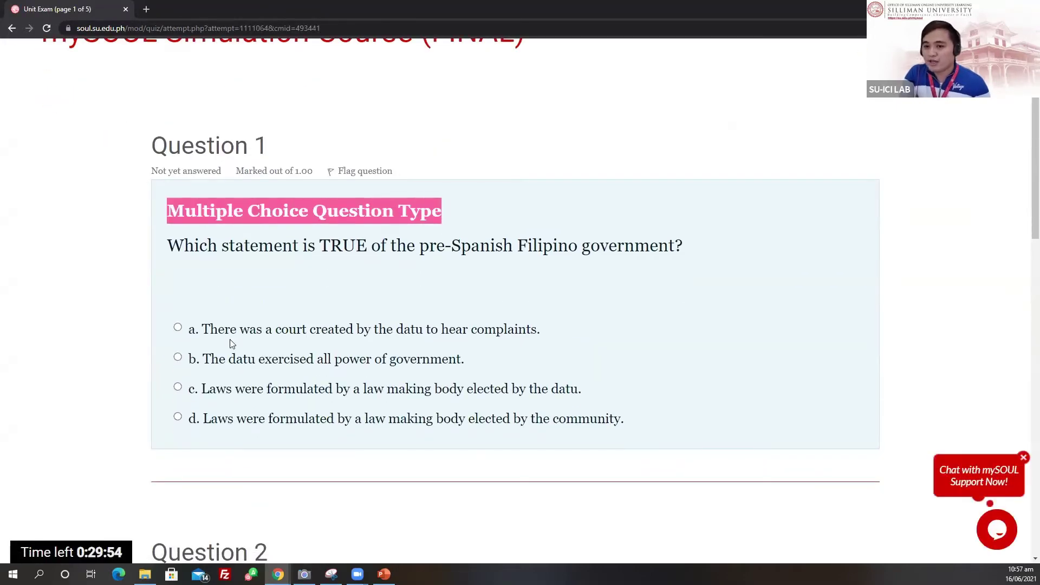
scroll(234, 331, down, 1)
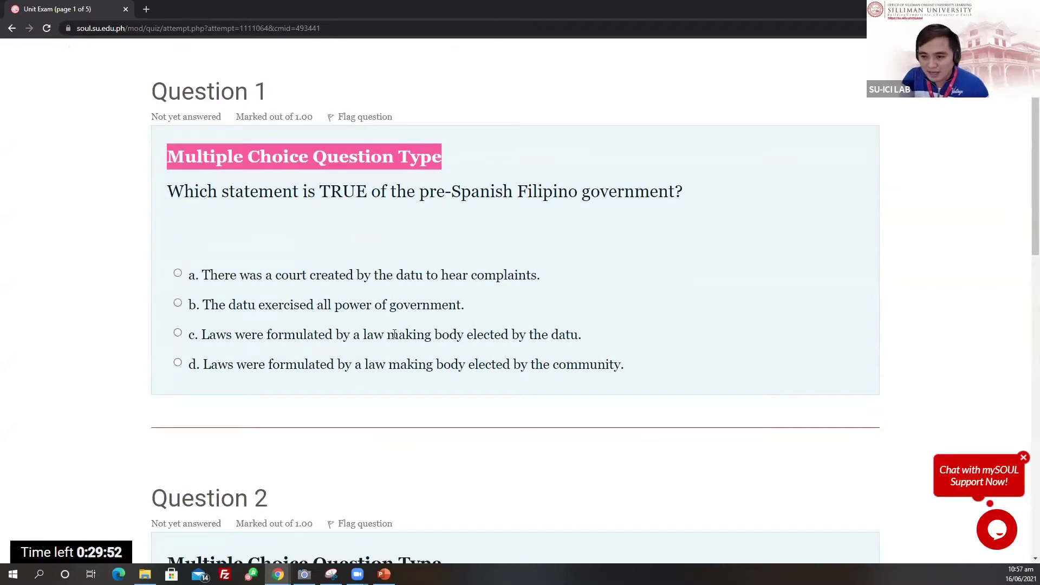
- Answer Question 1 with option c, laws formulated by a law-making body elected by the datu
click(177, 334)
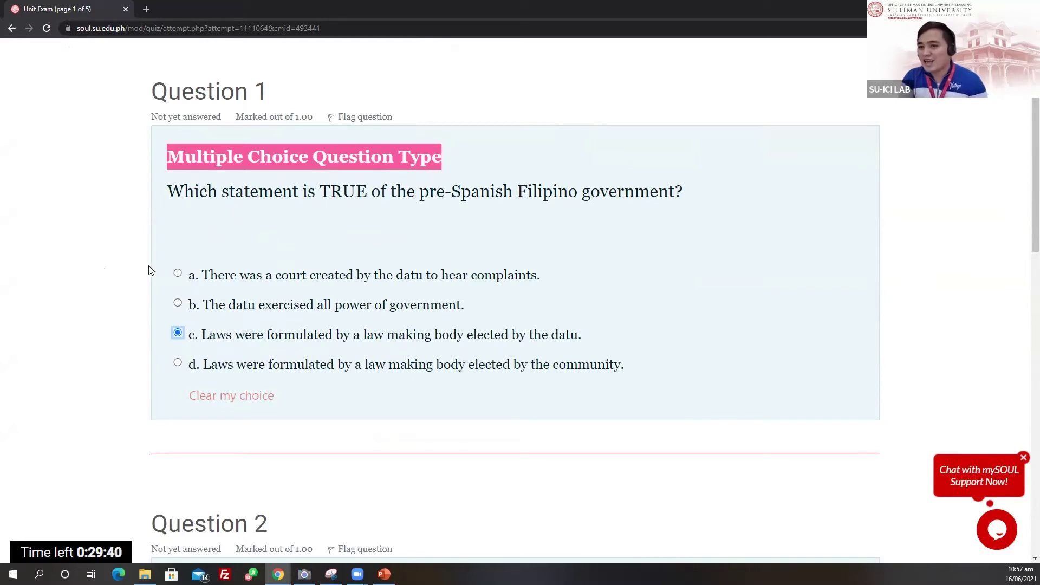
scroll(77, 312, down, 1)
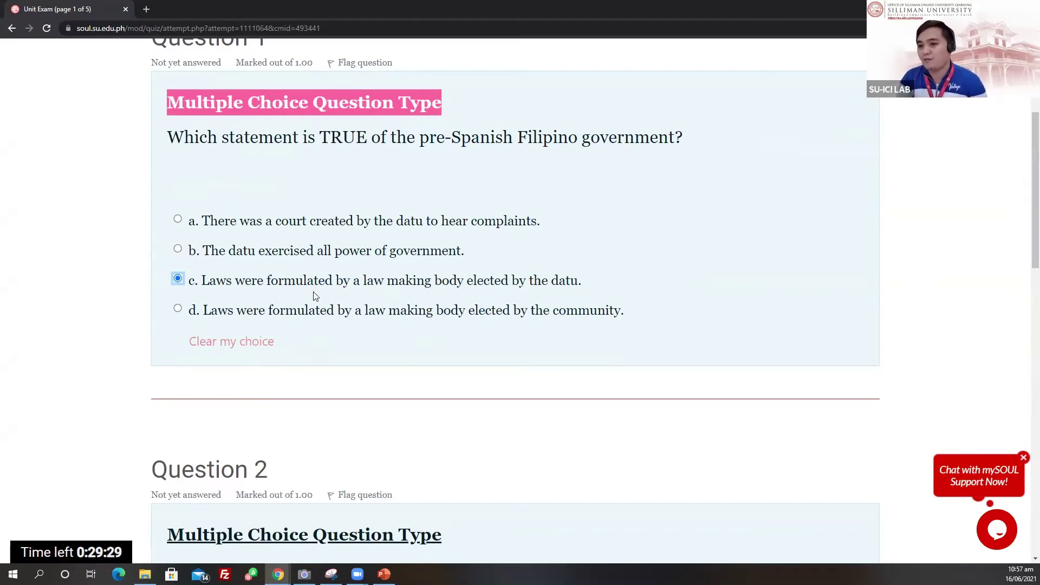
scroll(417, 227, up, 1)
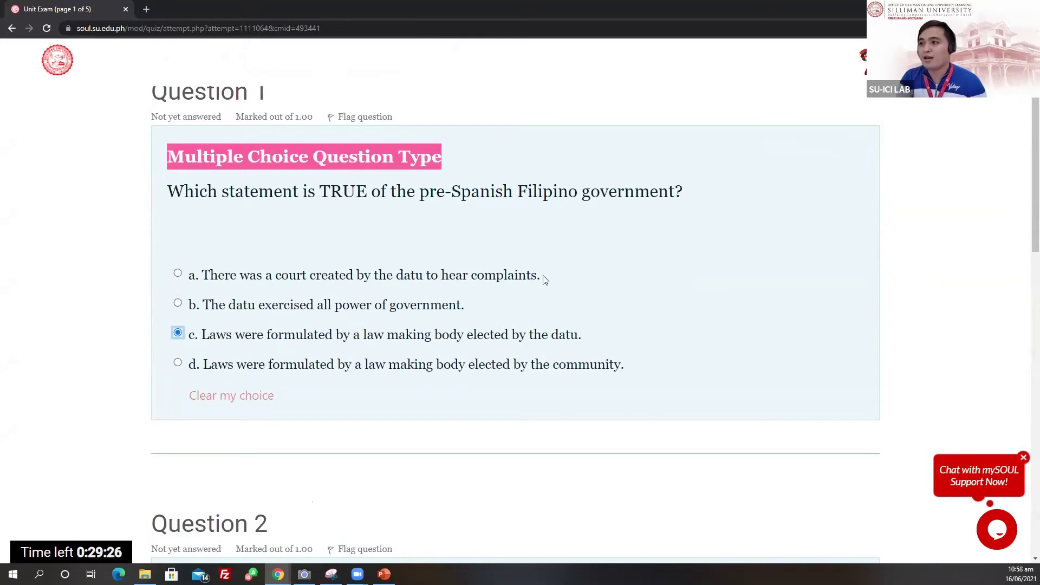
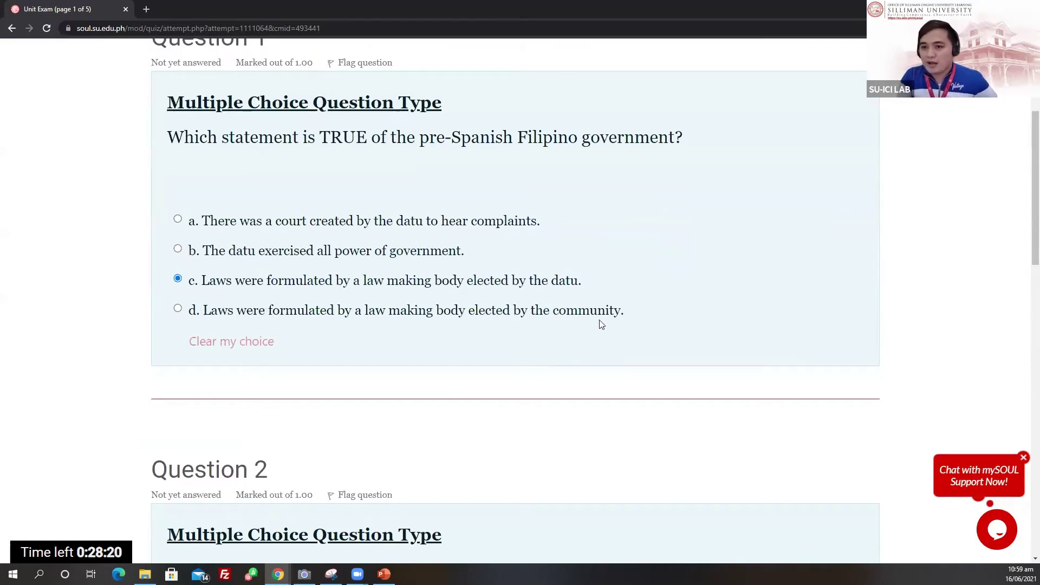
- Move past Question 2 to page 2 of the exam
scroll(602, 324, down, 2)
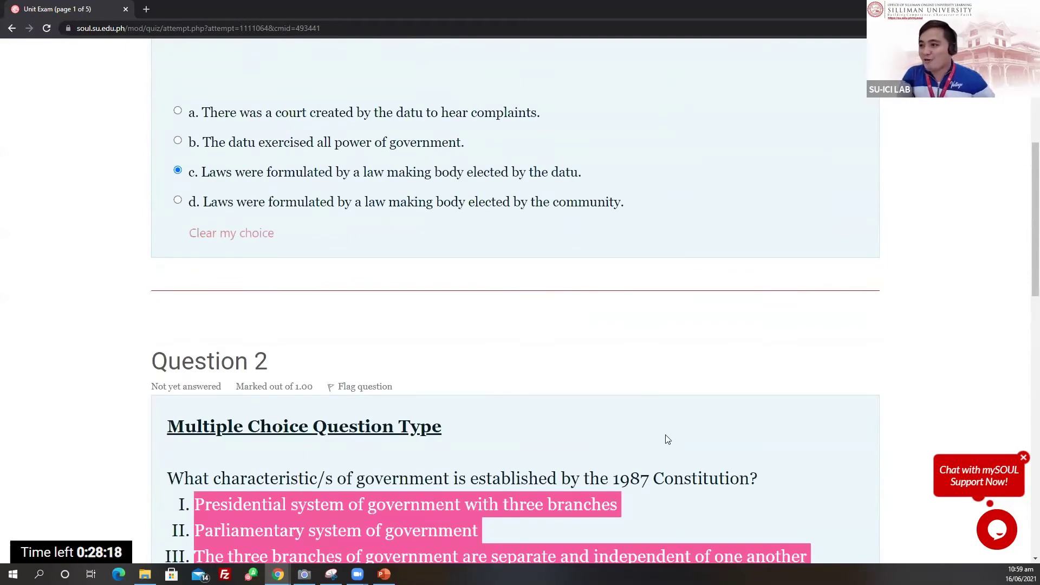
scroll(669, 377, down, 7)
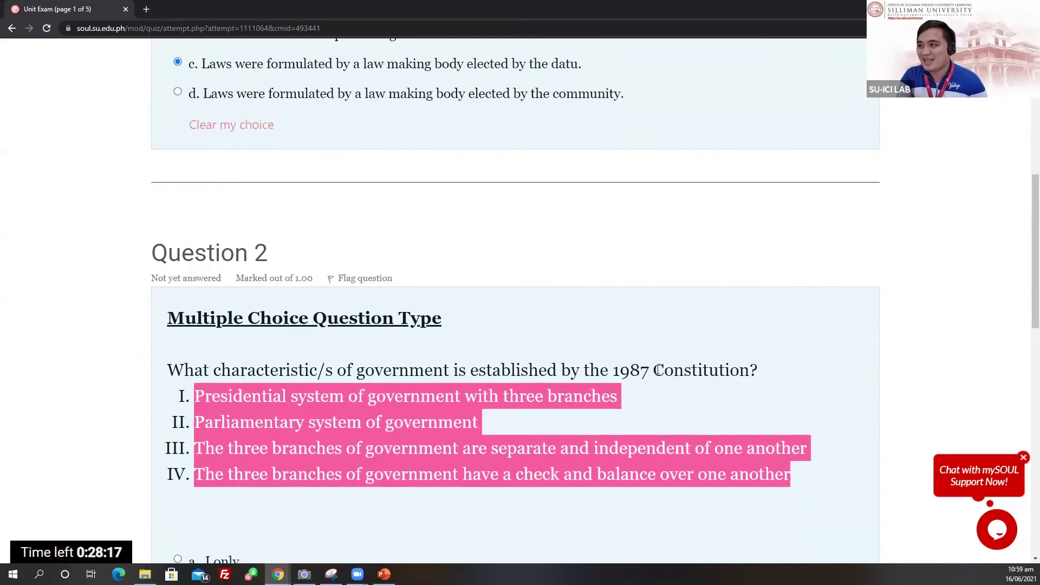
scroll(657, 368, down, 3)
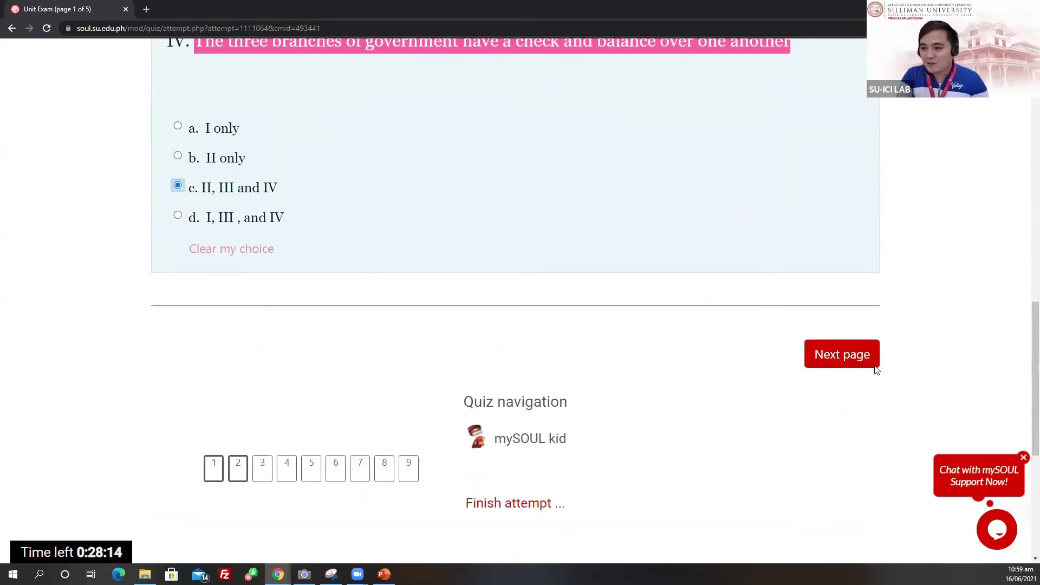
click(840, 360)
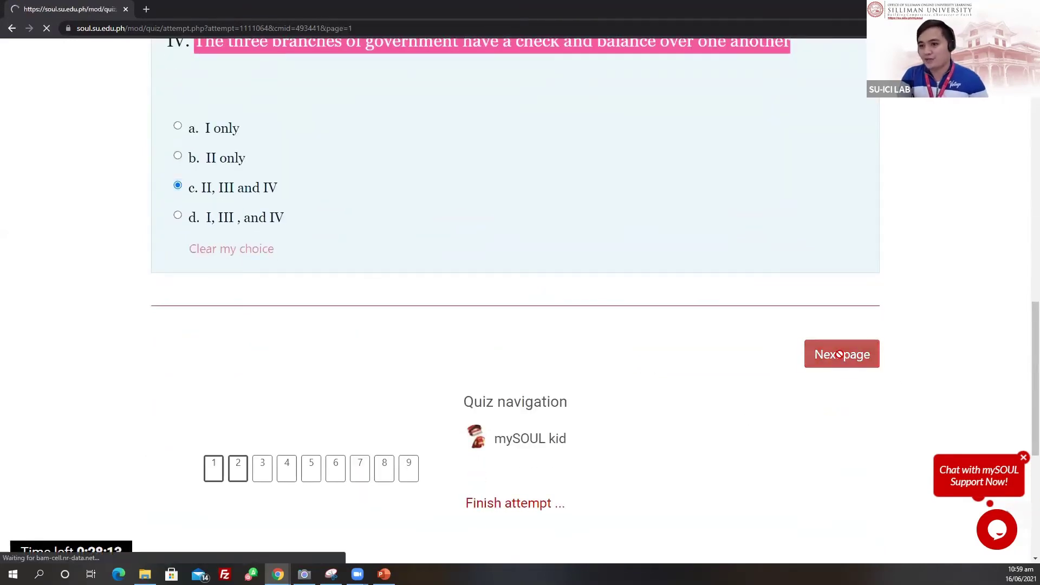
- Highlight Question 3's heading and prompt, and tick APOGONIA RIZALI
scroll(660, 345, down, 3)
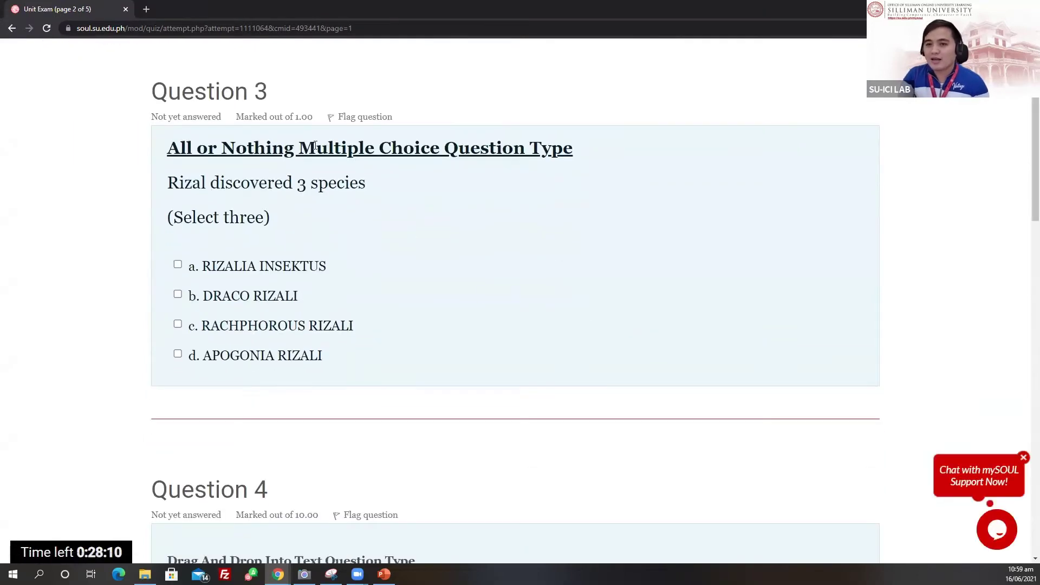
drag(168, 146, 582, 157)
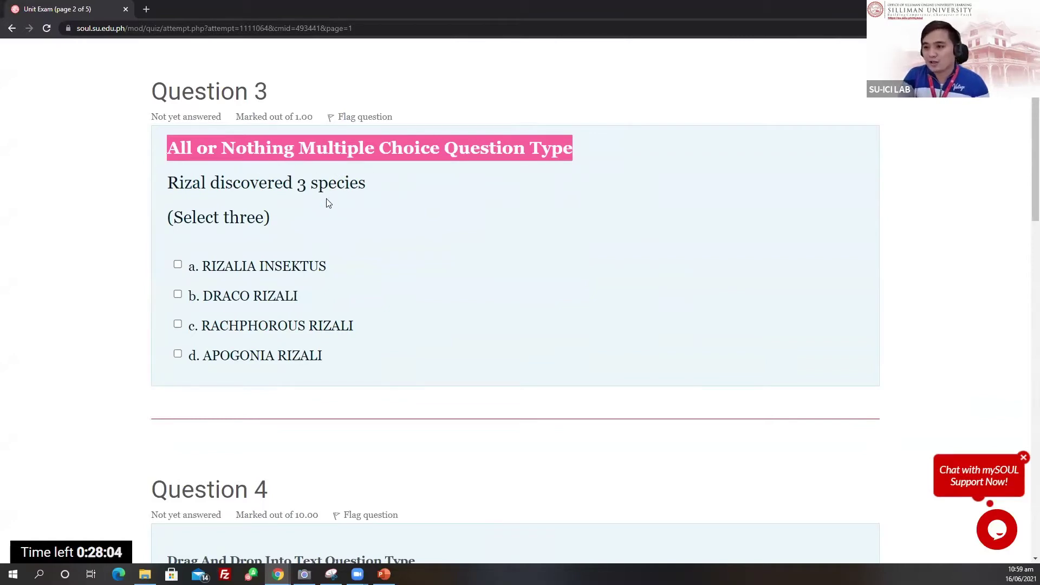
drag(166, 184, 330, 207)
drag(167, 220, 279, 228)
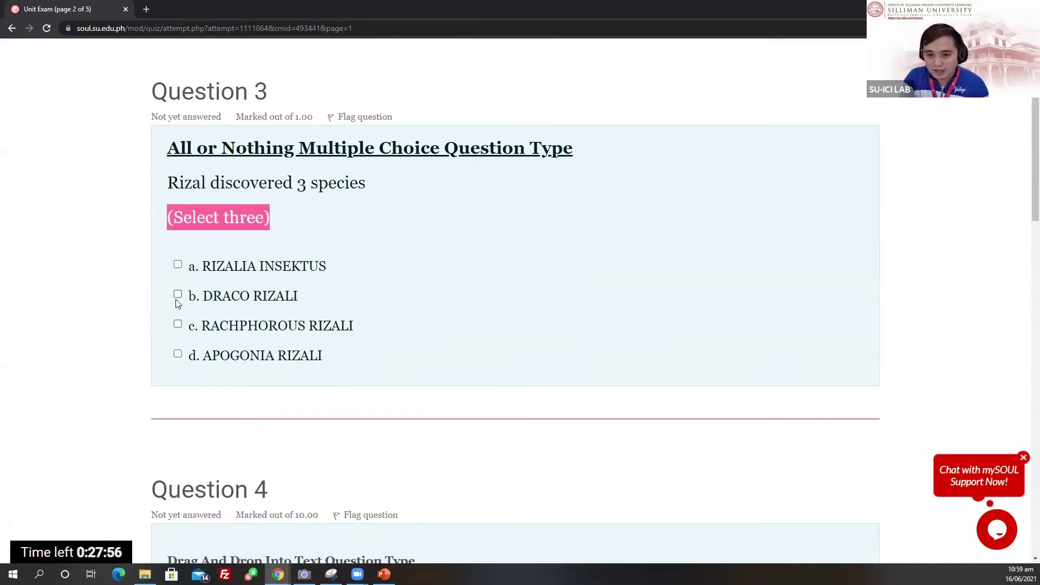
click(178, 354)
scroll(295, 331, down, 7)
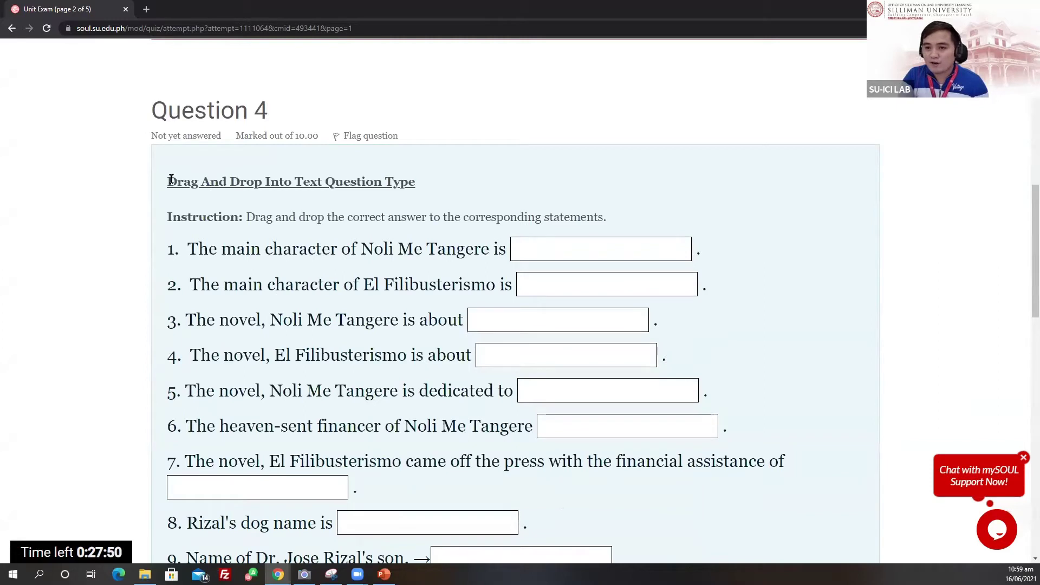
- Fill Question 4 blanks 1–4 with their matching choice tiles
drag(172, 179, 444, 186)
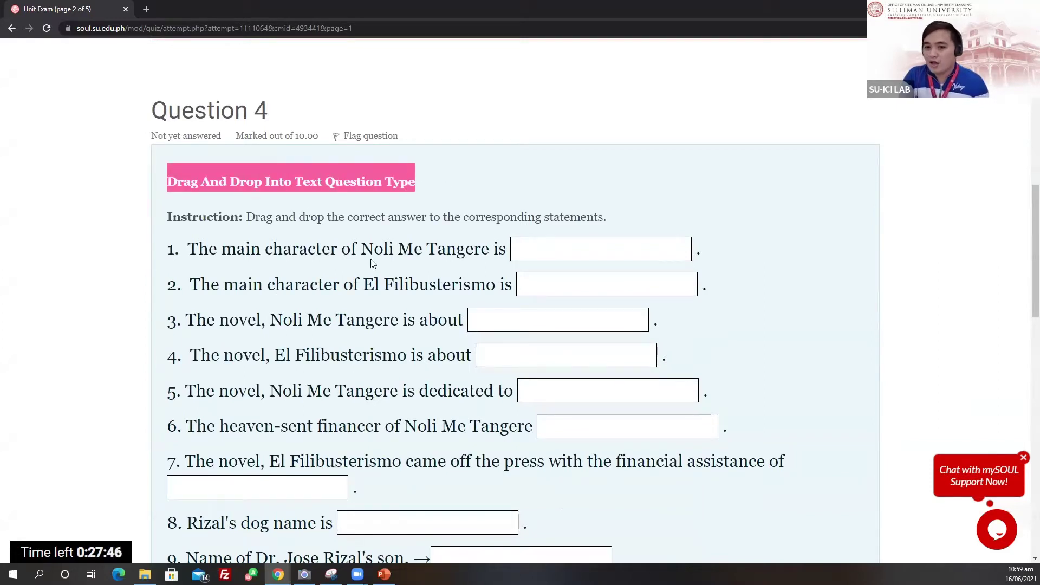
scroll(429, 202, down, 1)
scroll(492, 316, down, 4)
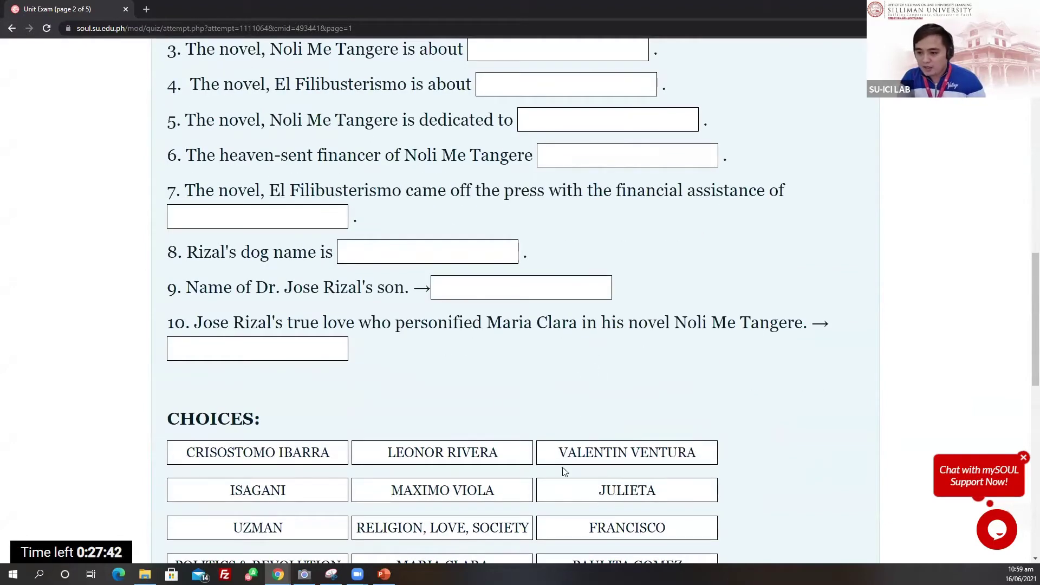
scroll(598, 506, up, 4)
scroll(539, 400, down, 2)
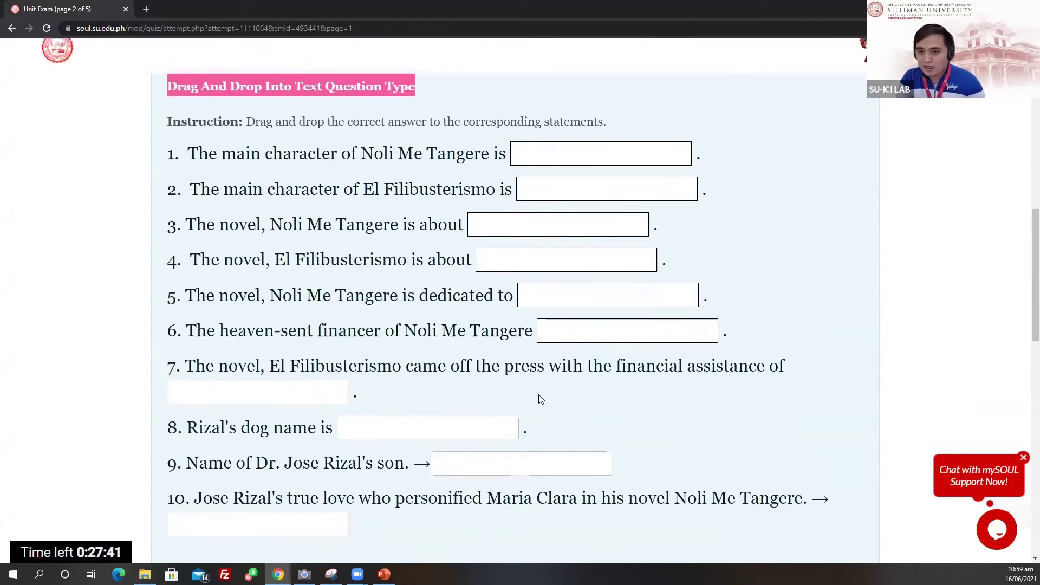
scroll(522, 442, down, 4)
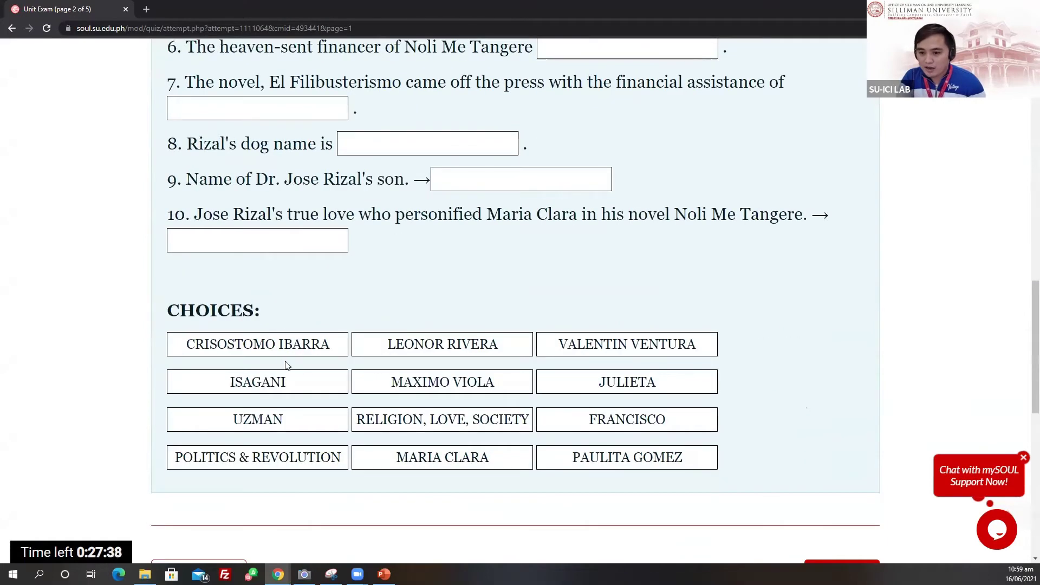
drag(287, 338, 594, 200)
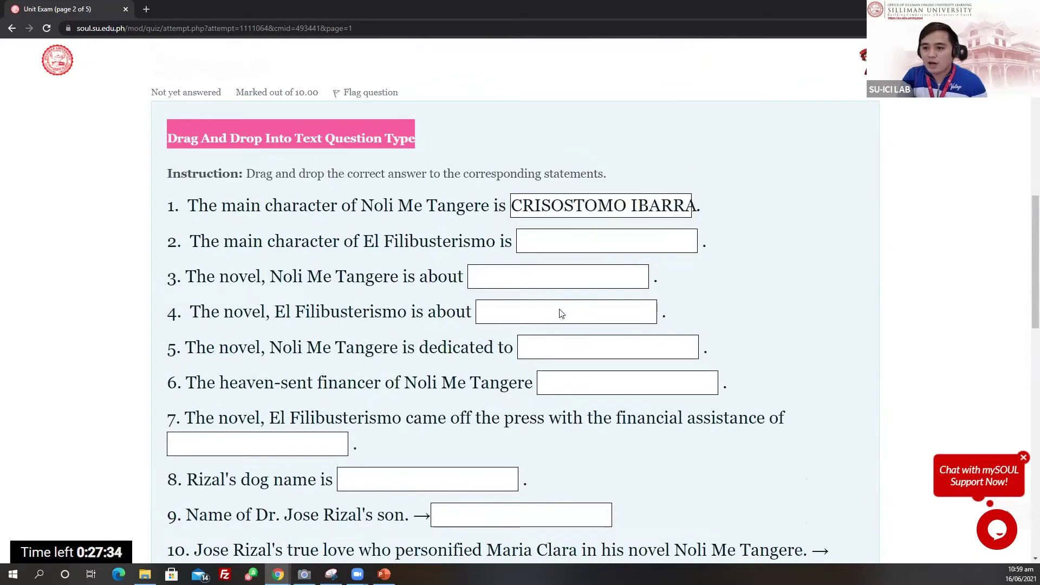
scroll(486, 413, down, 7)
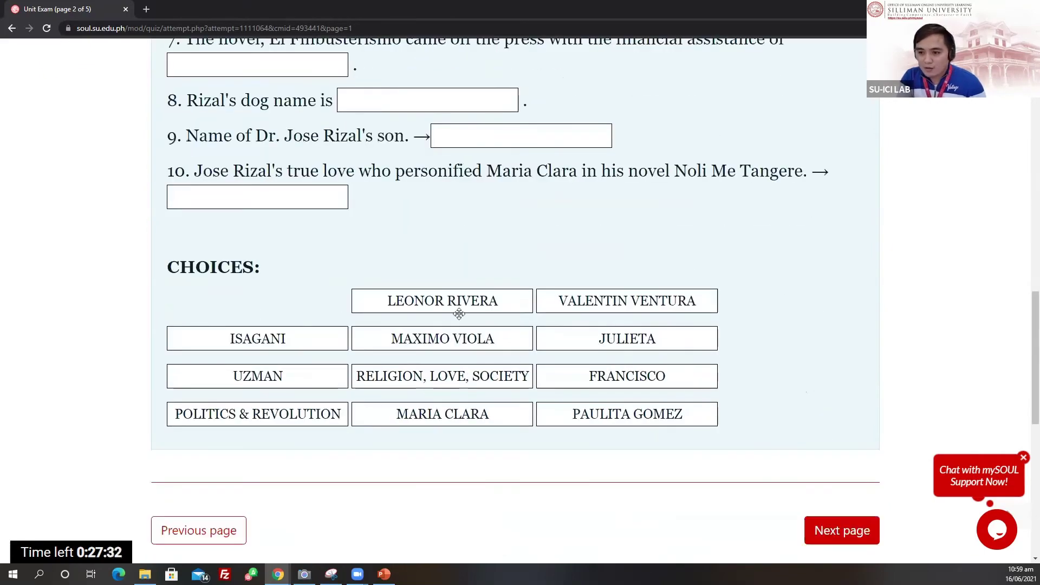
scroll(446, 340, up, 1)
drag(267, 401, 612, 149)
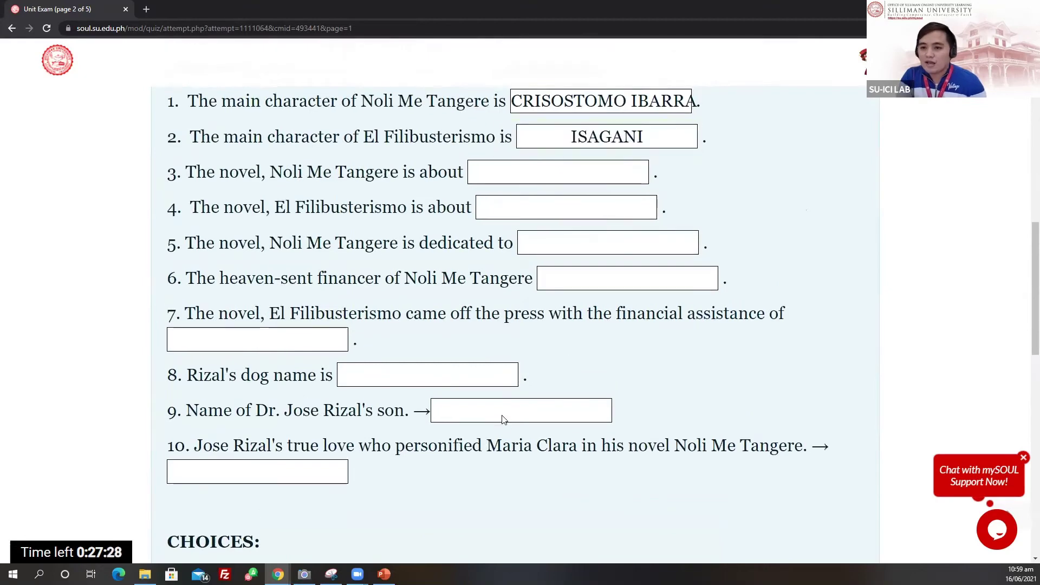
scroll(504, 420, down, 4)
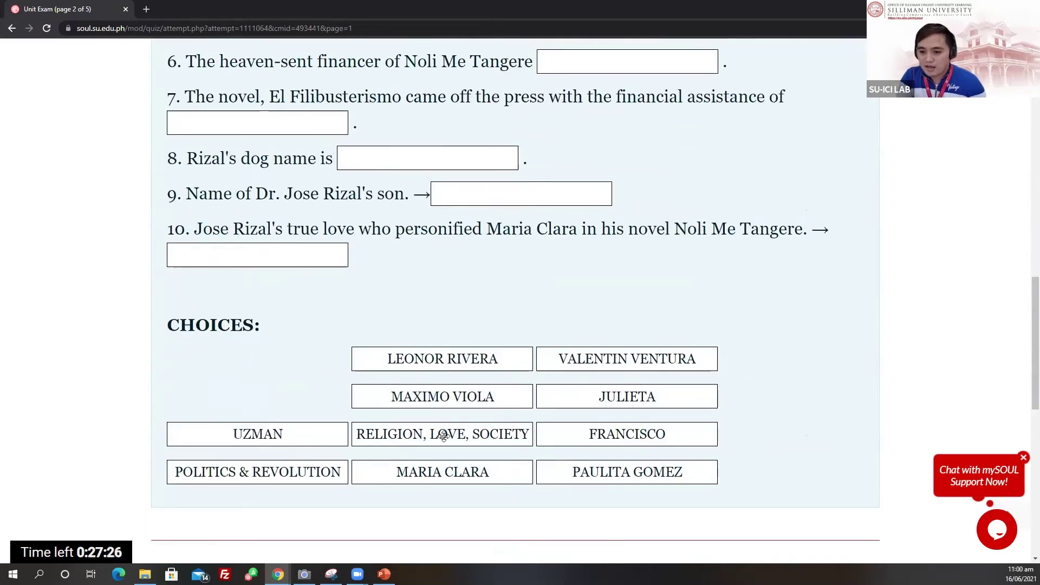
drag(407, 432, 560, 144)
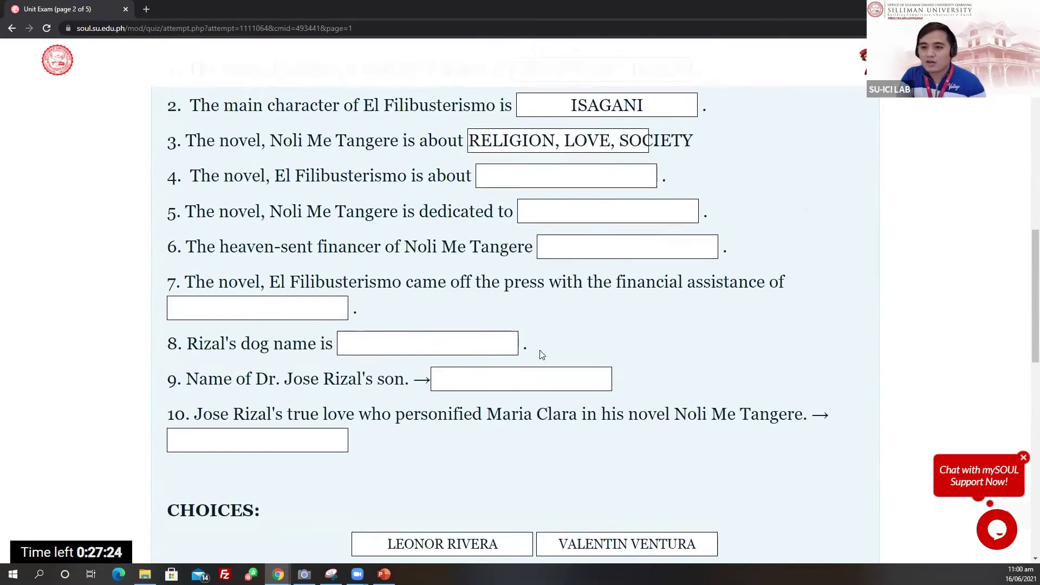
scroll(542, 355, down, 4)
drag(276, 444, 577, 154)
- Fill Question 4 blanks 5 and 6 with their matching choice tiles
scroll(435, 299, down, 6)
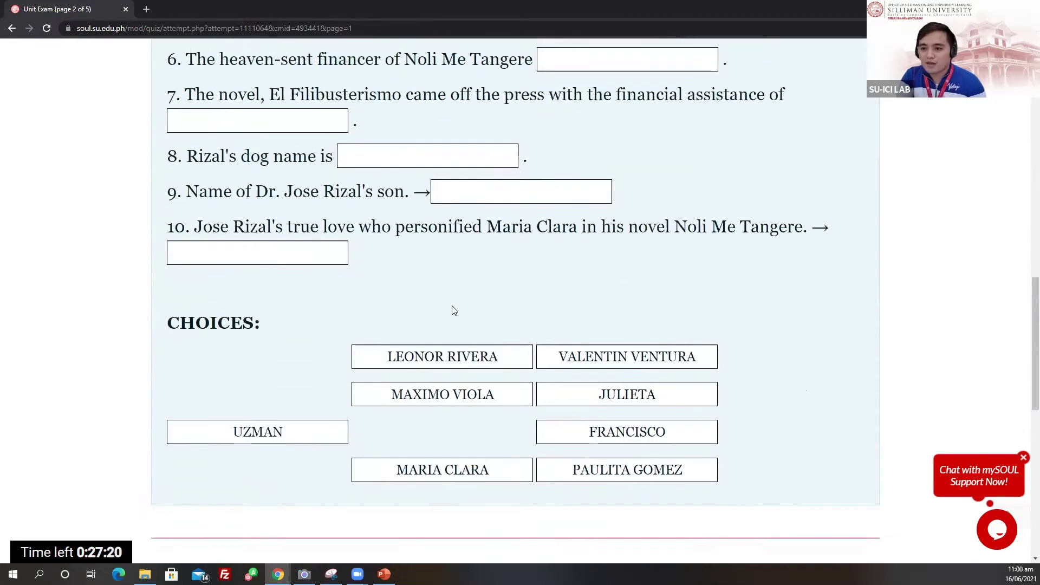
scroll(402, 267, up, 3)
scroll(481, 353, down, 2)
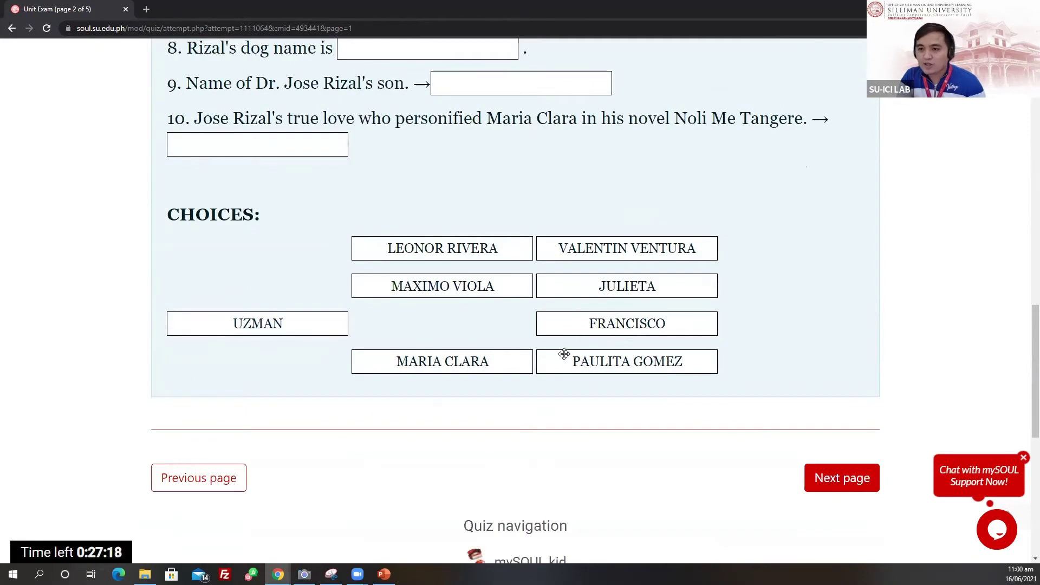
scroll(563, 357, up, 6)
scroll(495, 364, down, 5)
scroll(505, 392, down, 3)
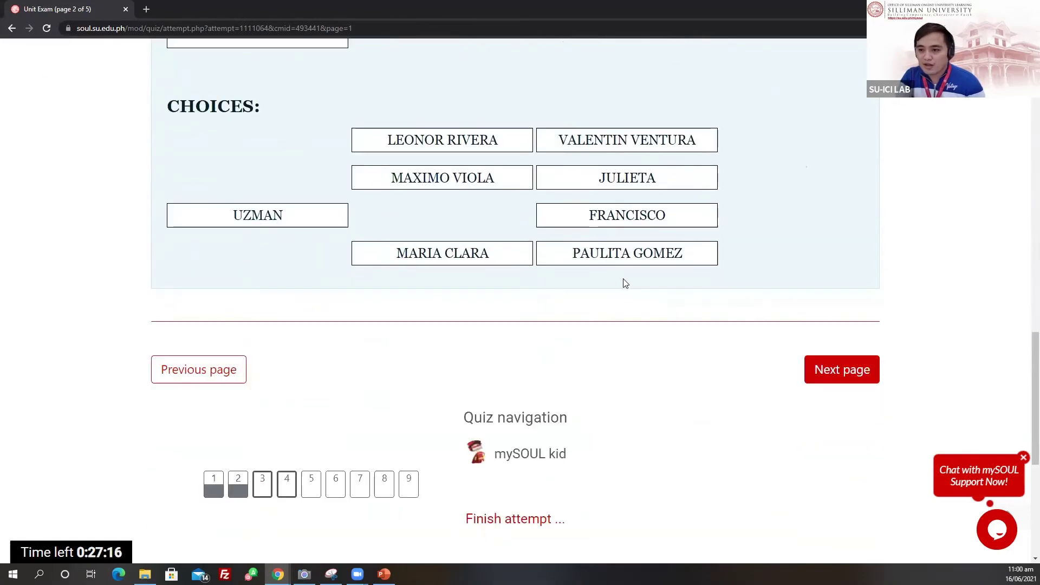
drag(443, 257, 610, 162)
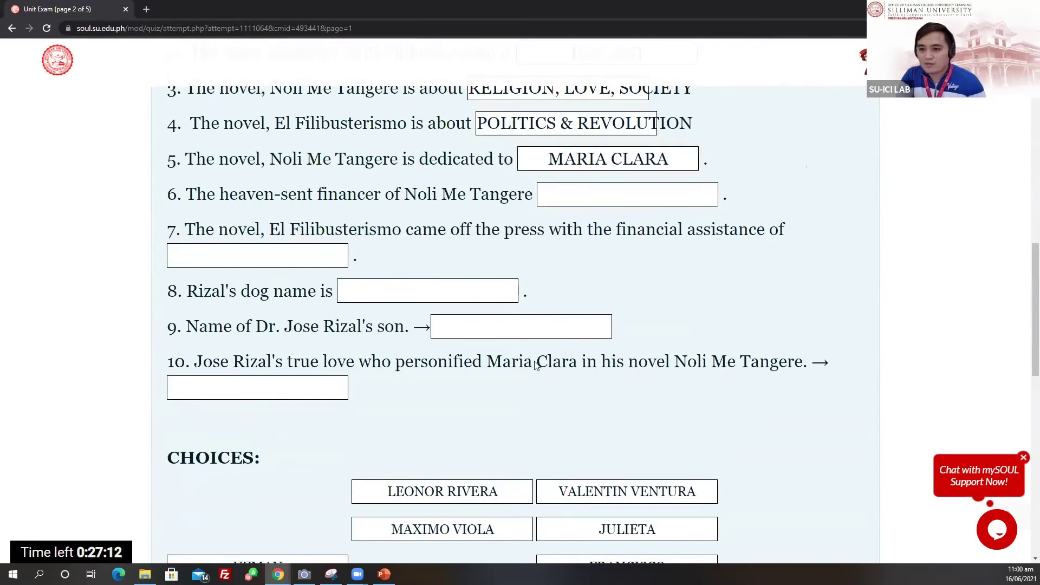
scroll(535, 364, down, 3)
drag(597, 321, 599, 169)
scroll(548, 472, down, 2)
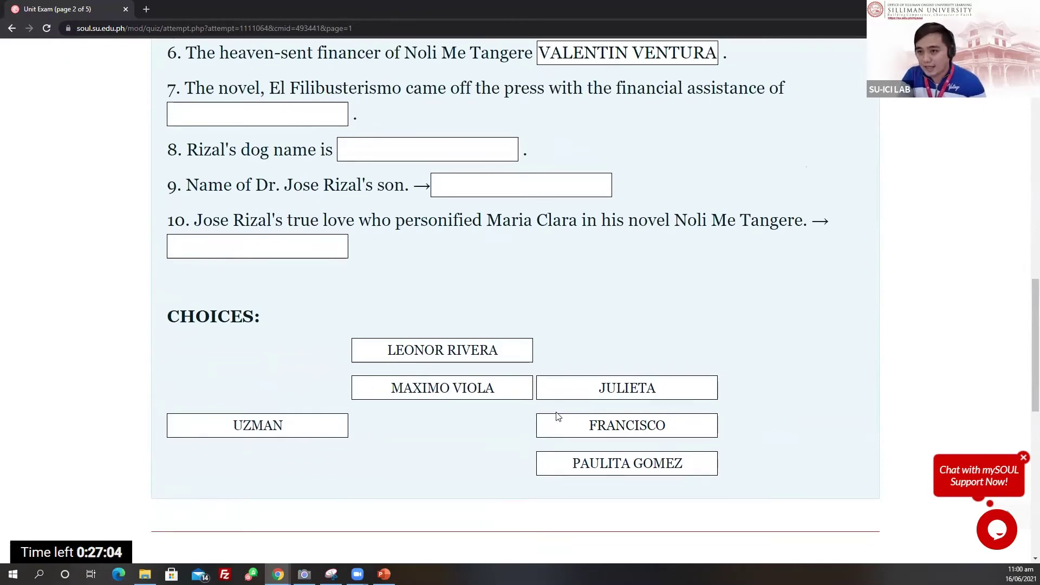
scroll(559, 417, up, 1)
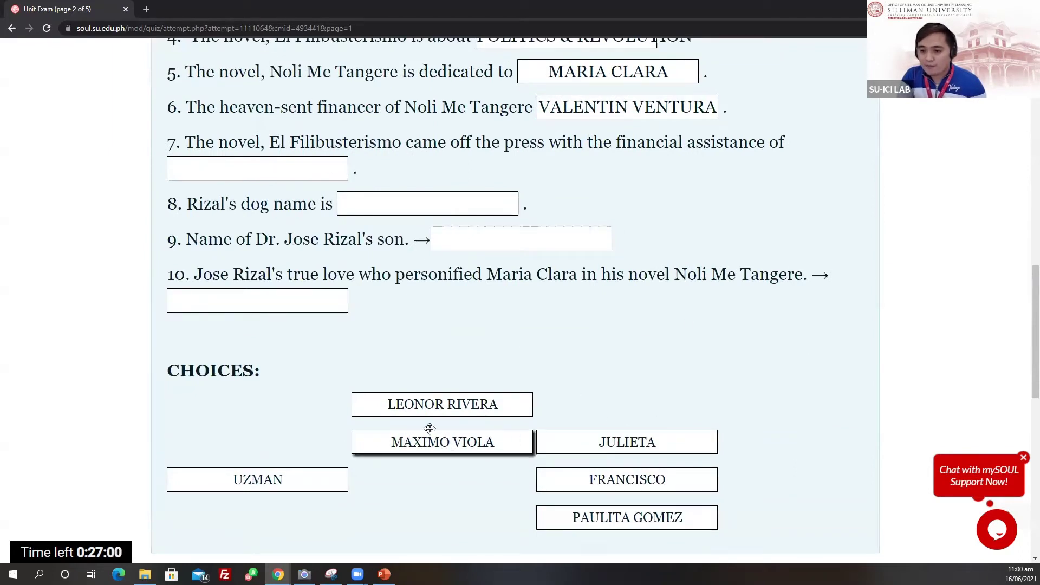
- Fill items 7–10, including MAXIMO VIOLA, UZMAN and LEONOR RIVERA, then go to page 3
drag(430, 432, 258, 168)
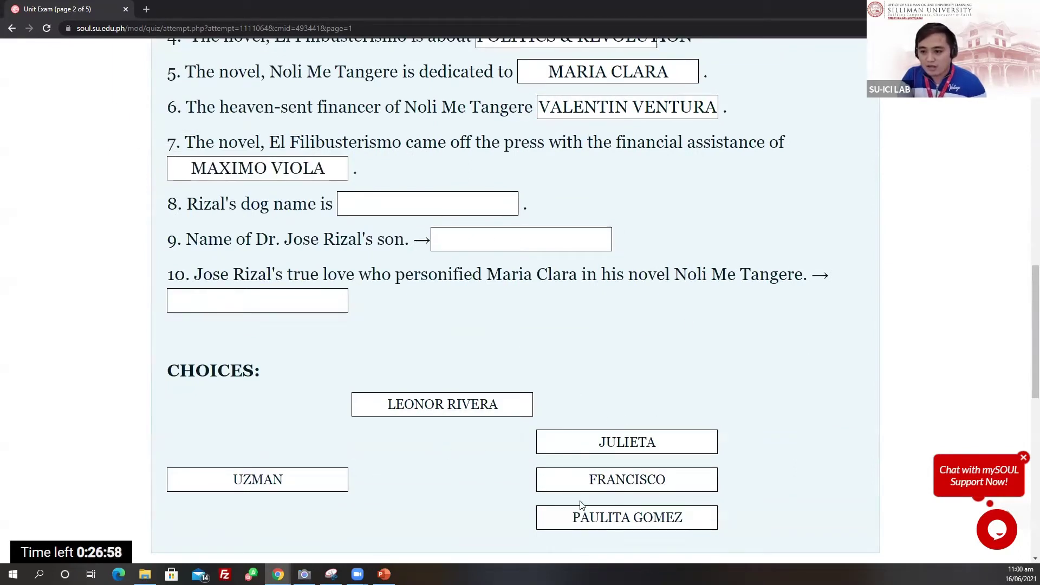
drag(338, 486, 480, 257)
scroll(570, 349, down, 2)
drag(595, 374, 523, 139)
drag(467, 308, 287, 201)
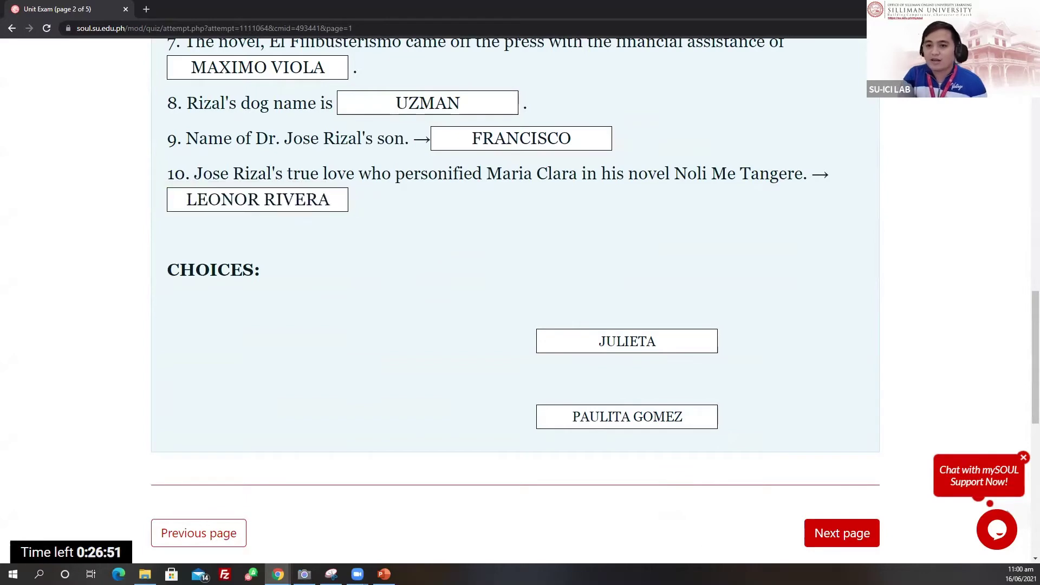
click(831, 537)
- Label portraits Marcelo H. del Pilar, Apolinario Mabini and Gregorio del Pilar
scroll(594, 364, down, 7)
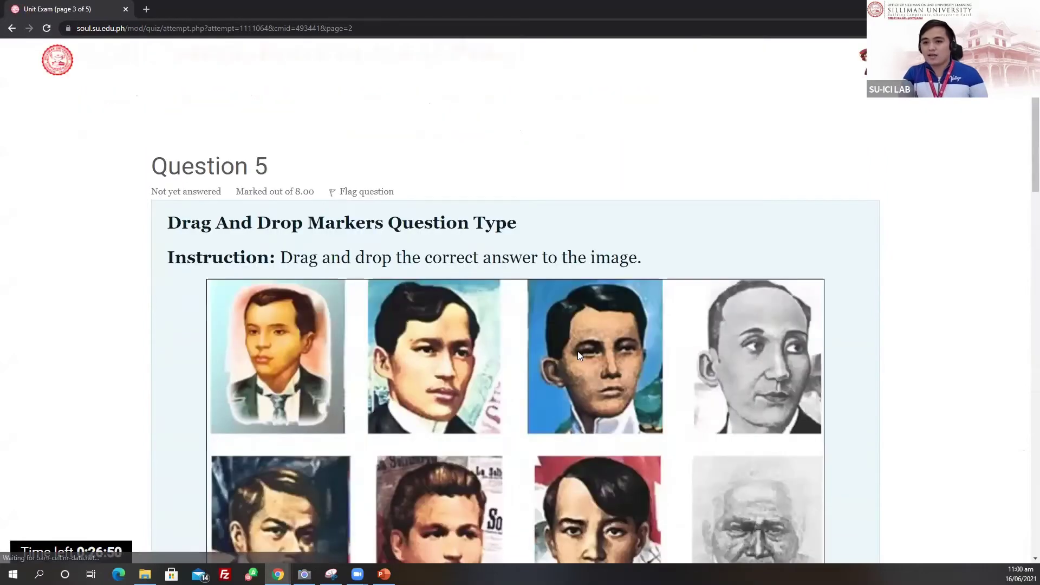
scroll(550, 272, down, 4)
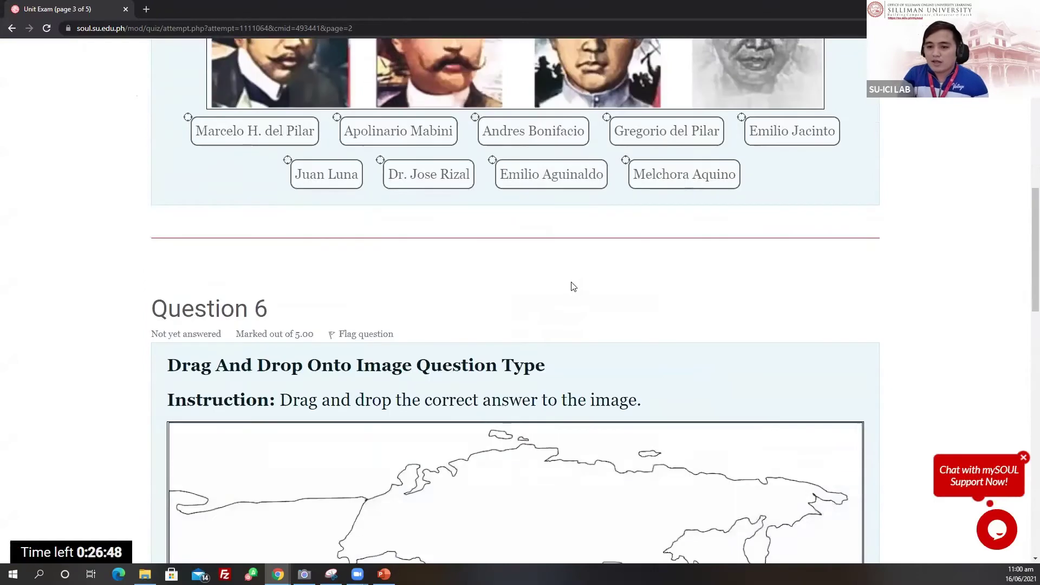
scroll(571, 286, up, 9)
scroll(542, 230, down, 3)
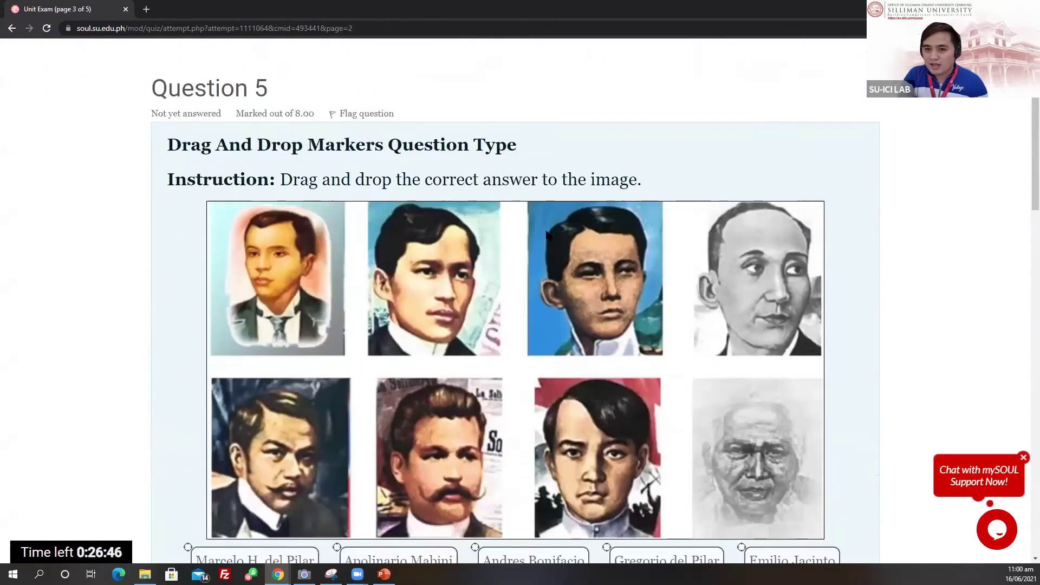
scroll(502, 228, up, 2)
scroll(249, 261, up, 1)
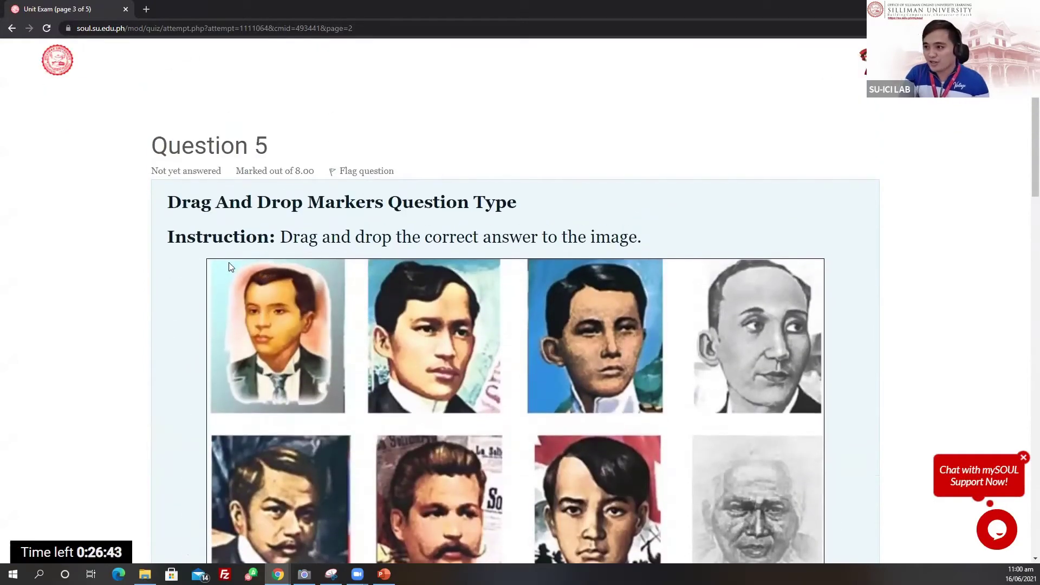
drag(166, 203, 521, 203)
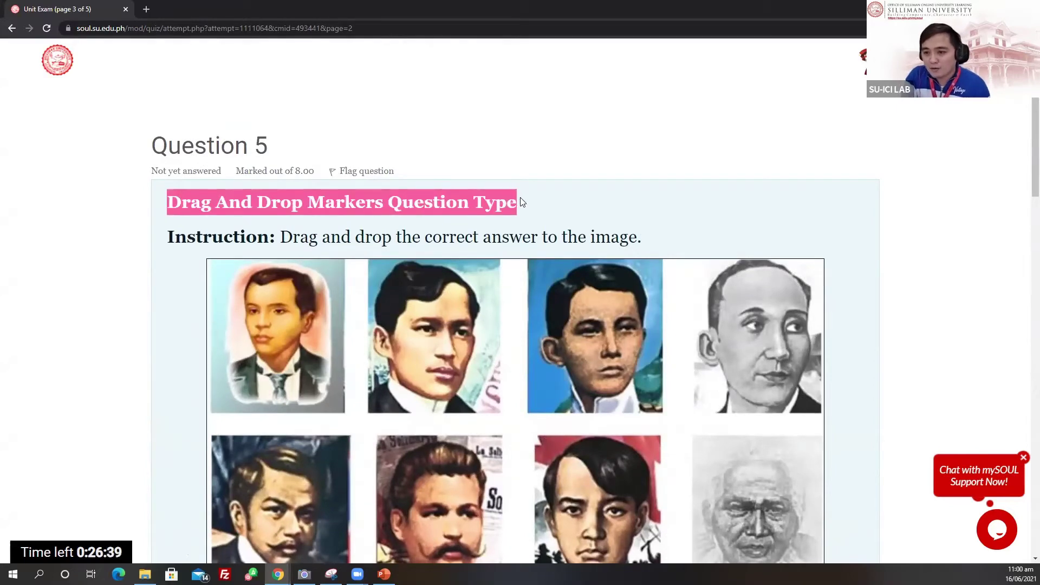
scroll(601, 195, down, 2)
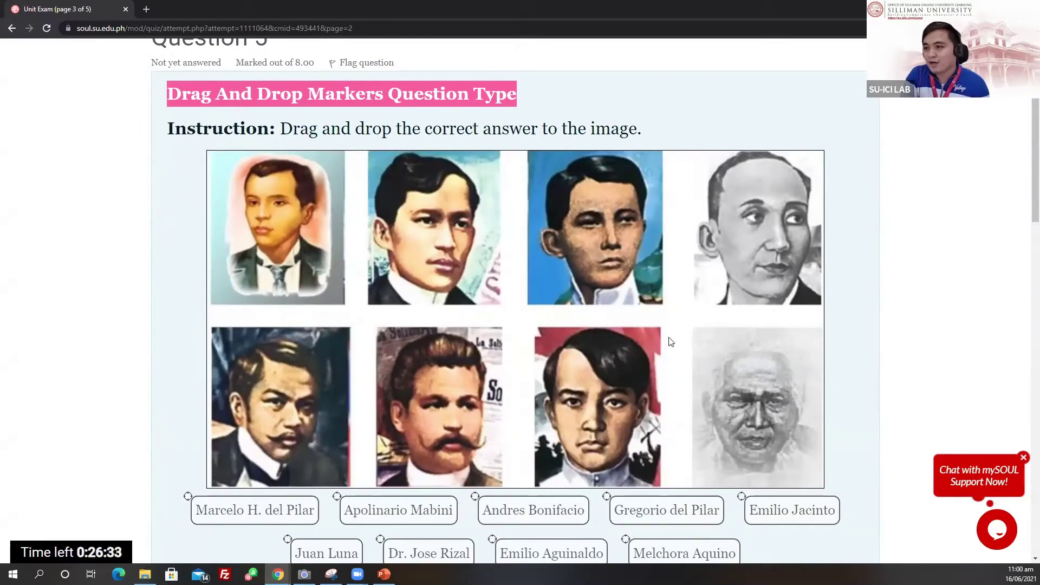
scroll(661, 349, down, 2)
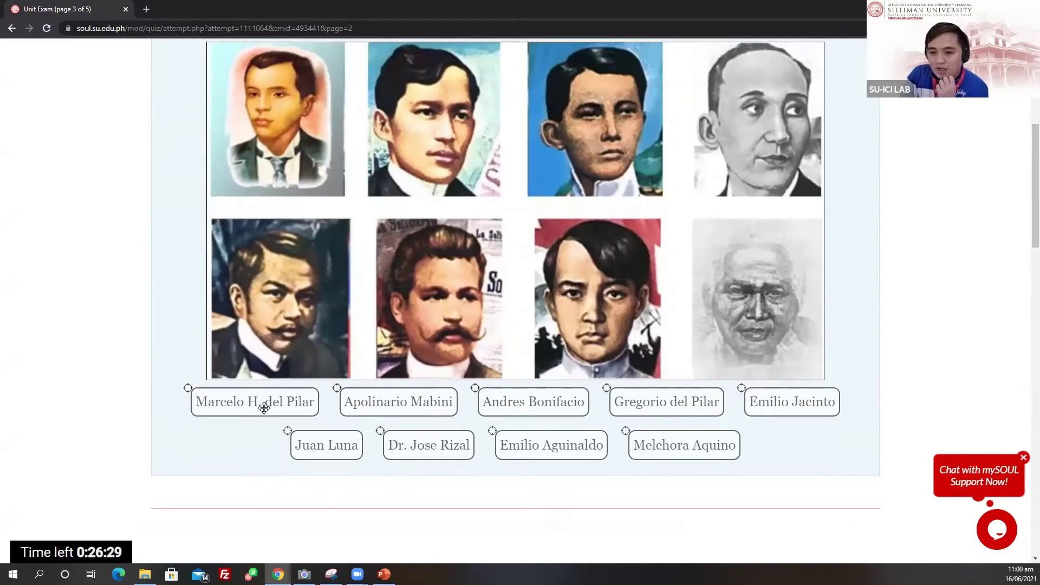
drag(262, 404, 390, 352)
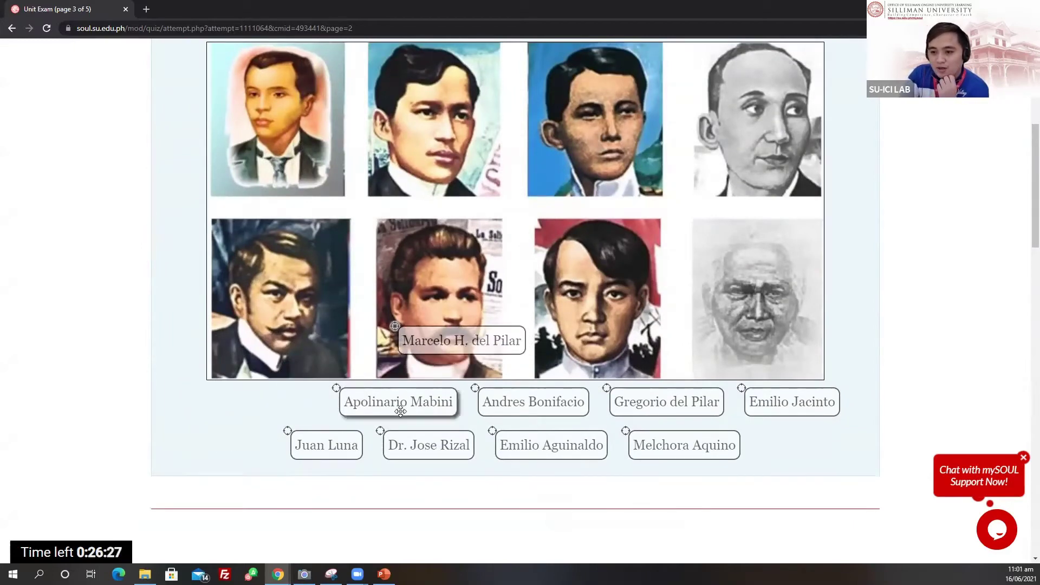
drag(429, 413, 788, 166)
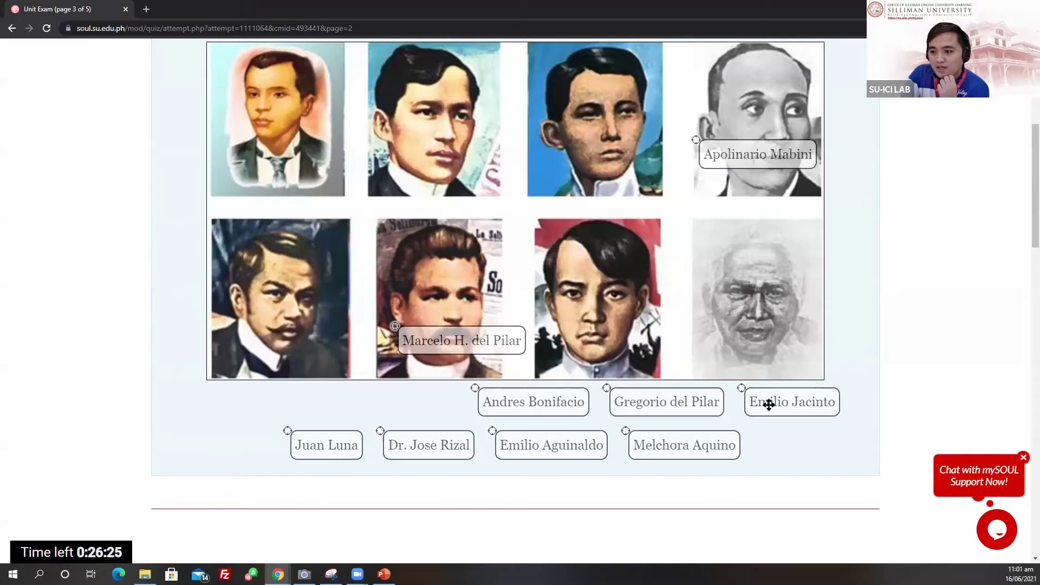
drag(665, 409, 608, 166)
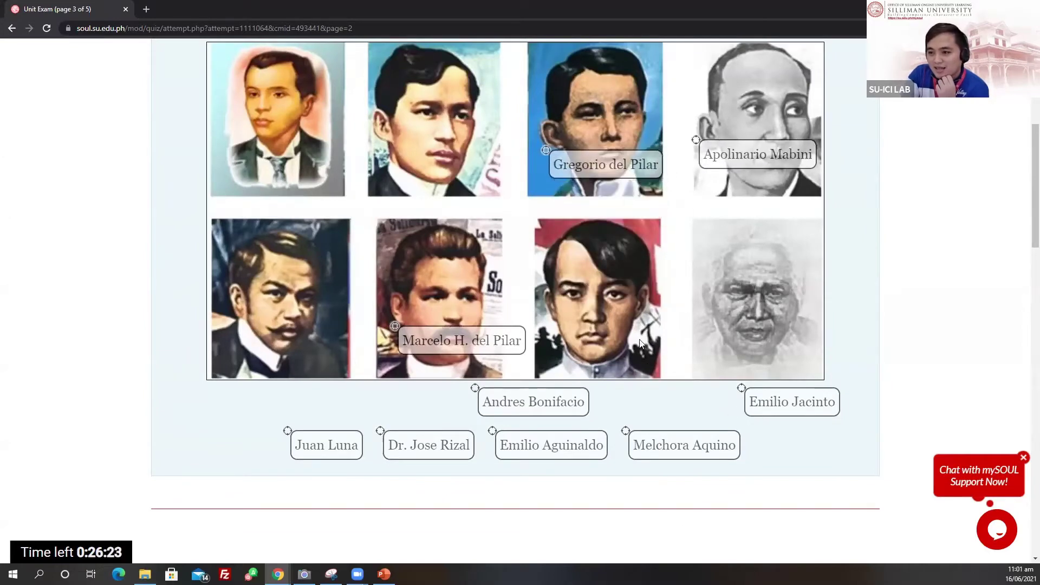
- Label Melchora Aquino, Andres Bonifacio, Dr. Jose Rizal, Juan Luna and Emilio Jacinto portraits
drag(666, 454, 743, 341)
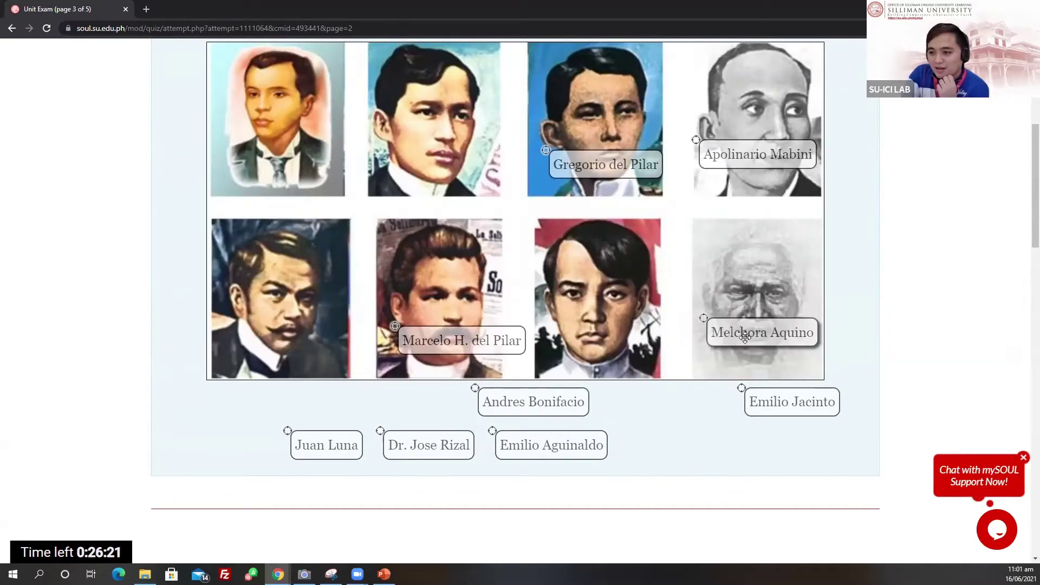
drag(524, 403, 268, 181)
drag(425, 444, 430, 163)
drag(319, 457, 272, 325)
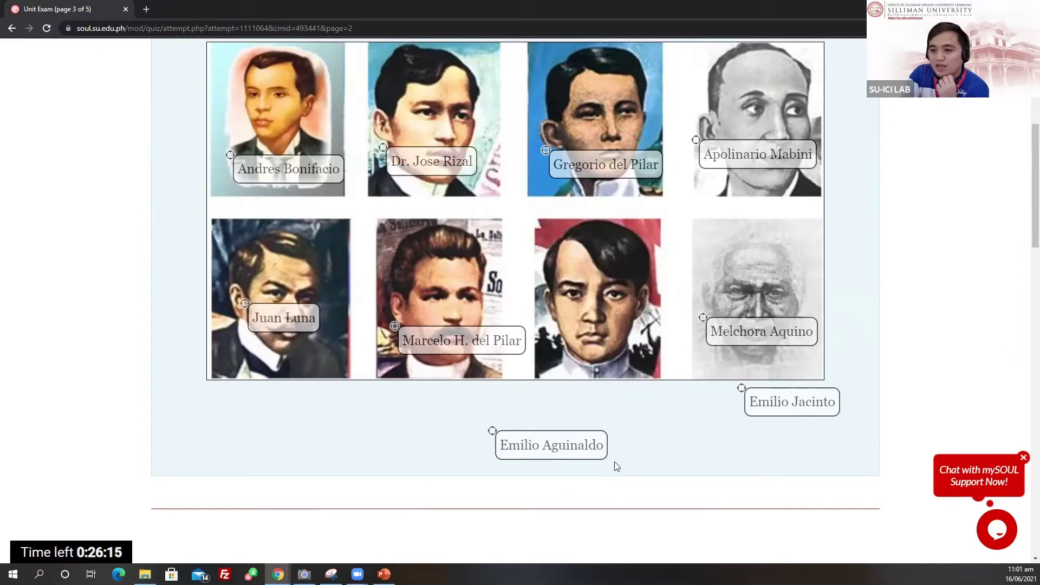
drag(837, 394, 663, 324)
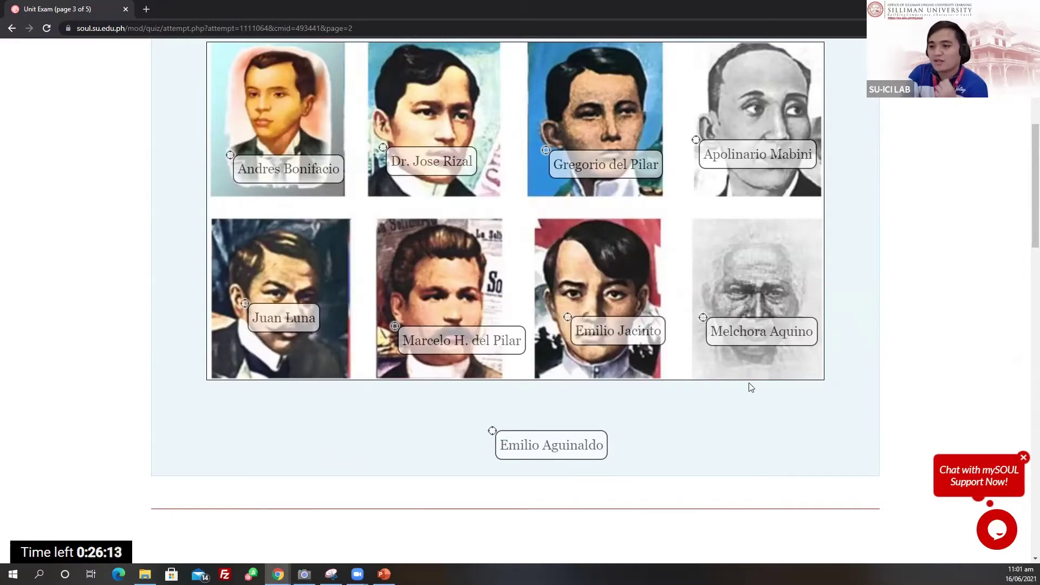
scroll(757, 432, down, 8)
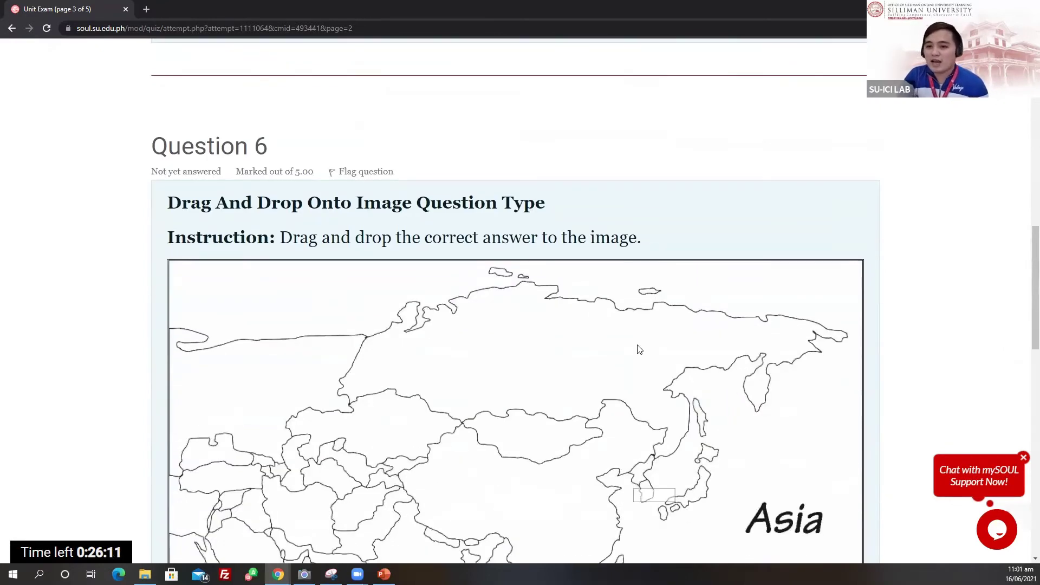
- Drop Sri Lanka, Thailand, Vietnam, Singapore and South Korea onto the map, then advance
drag(162, 203, 562, 204)
scroll(582, 259, down, 7)
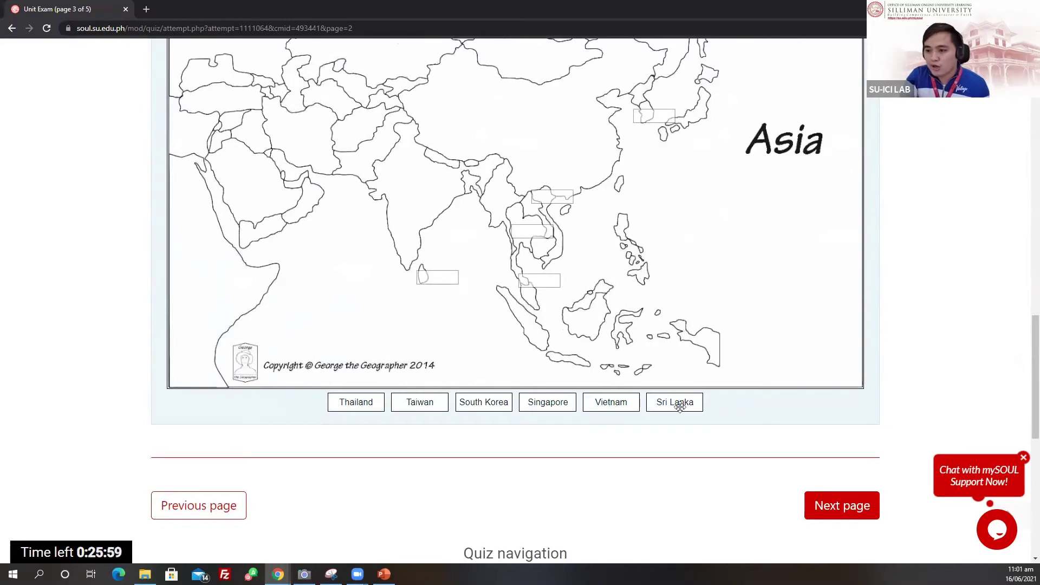
drag(670, 406, 427, 278)
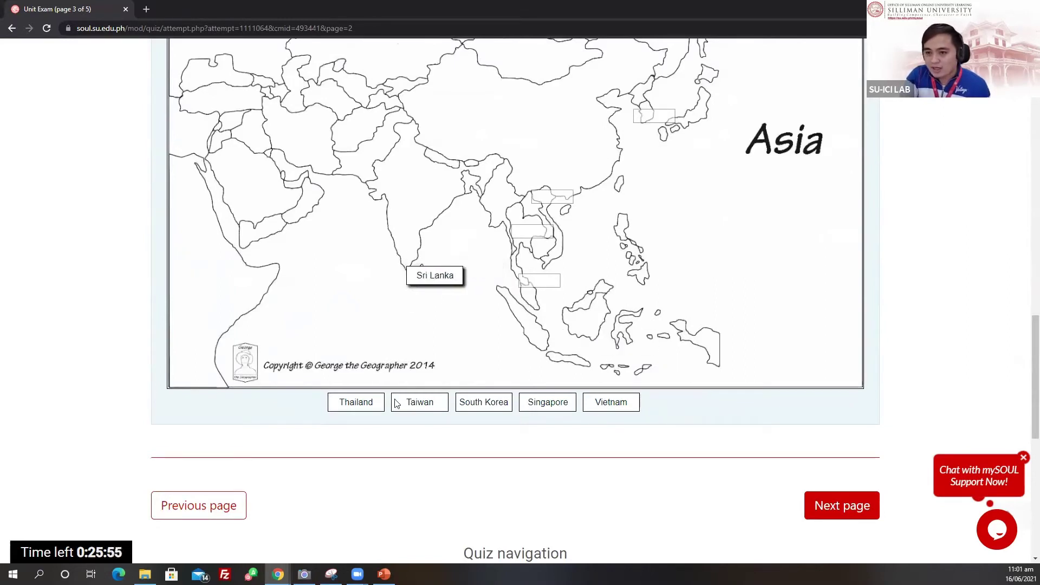
drag(348, 402, 533, 228)
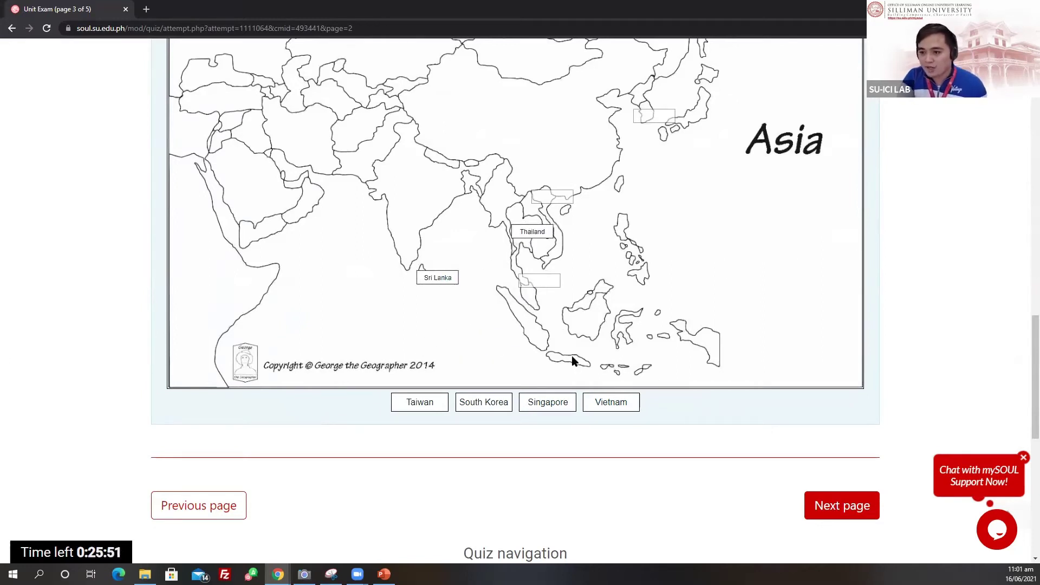
drag(607, 405, 549, 198)
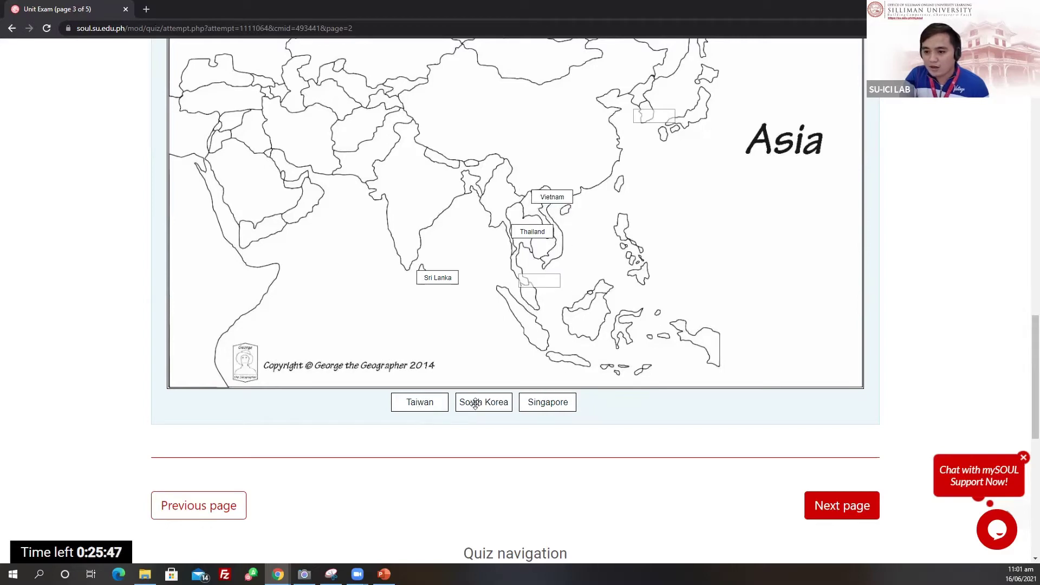
drag(547, 402, 540, 280)
drag(480, 403, 653, 116)
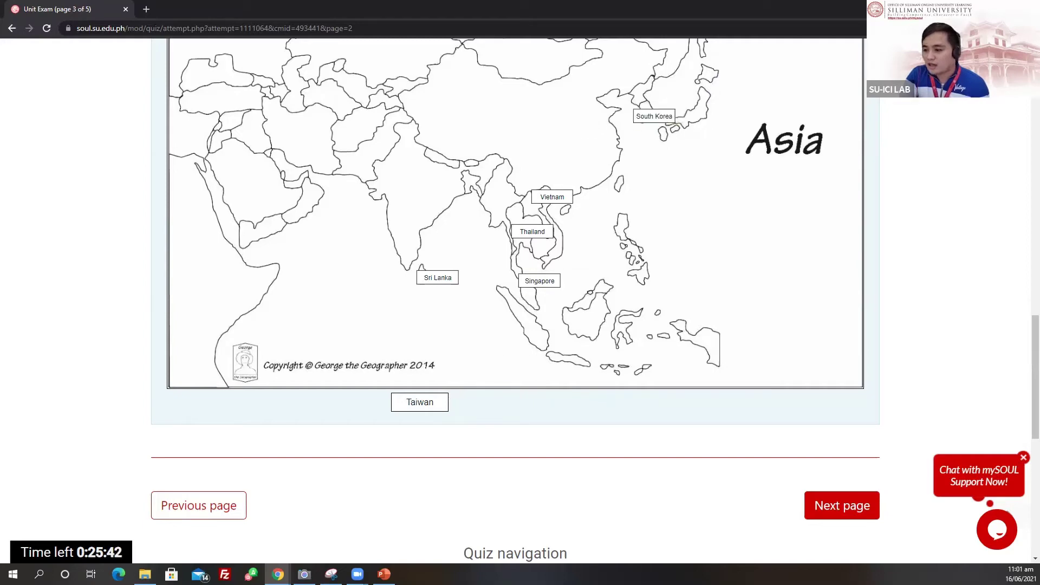
click(840, 506)
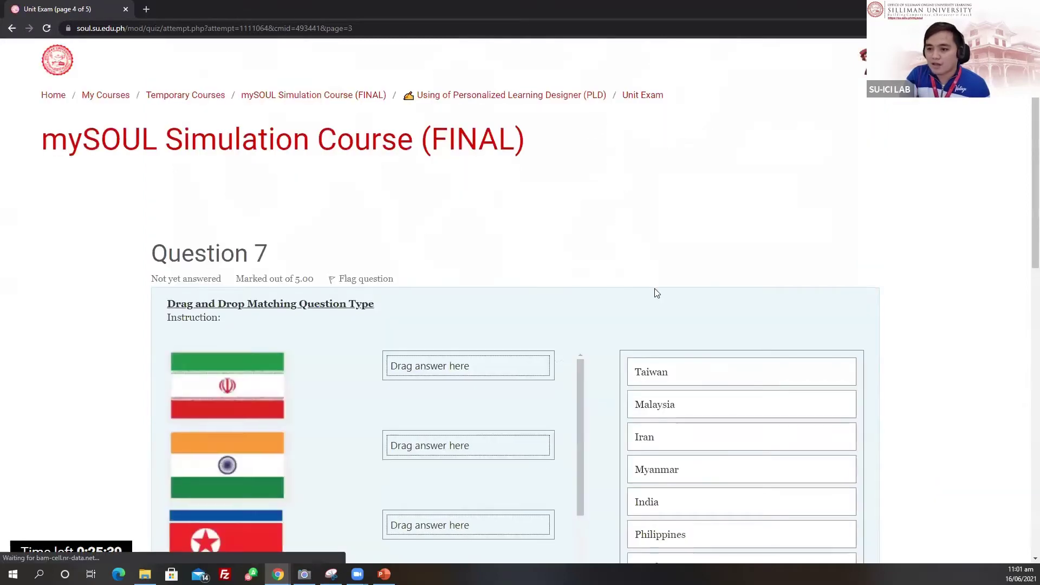
- Match Malaysia, Myanmar, North Korea, India and Iran to their flags in Question 7
scroll(541, 249, down, 4)
scroll(271, 222, up, 2)
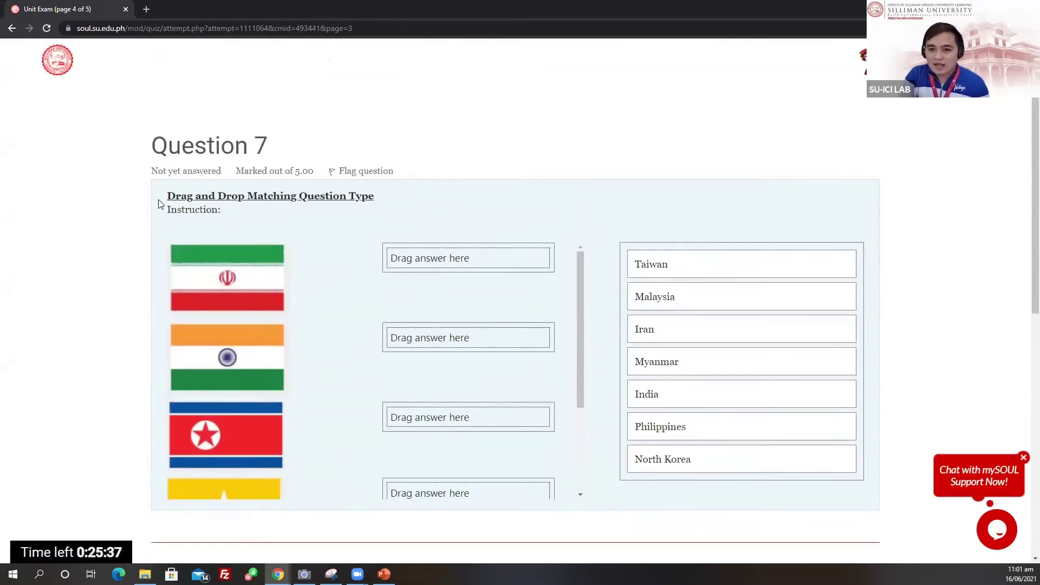
drag(167, 196, 368, 199)
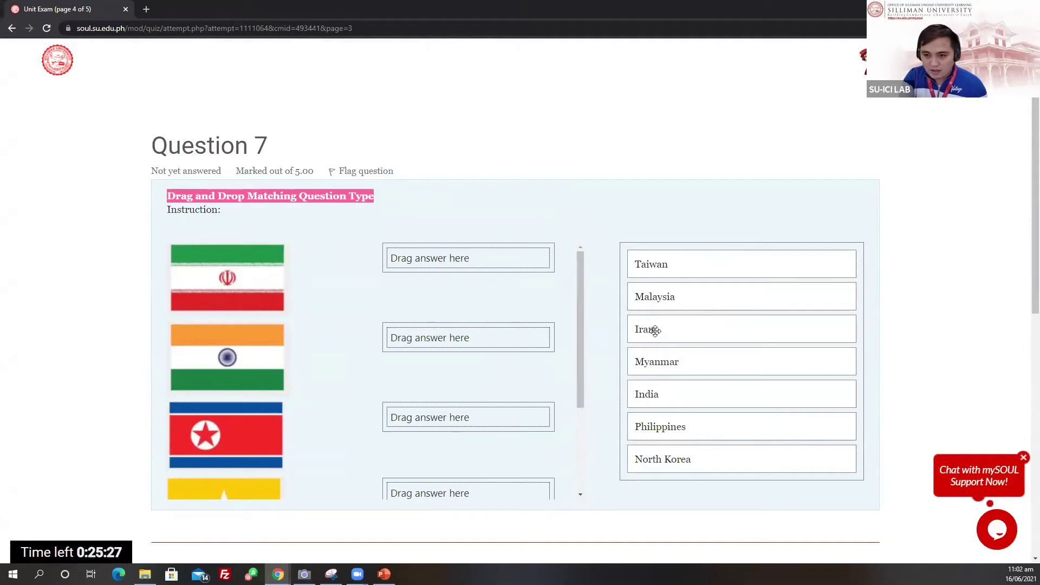
scroll(442, 368, down, 3)
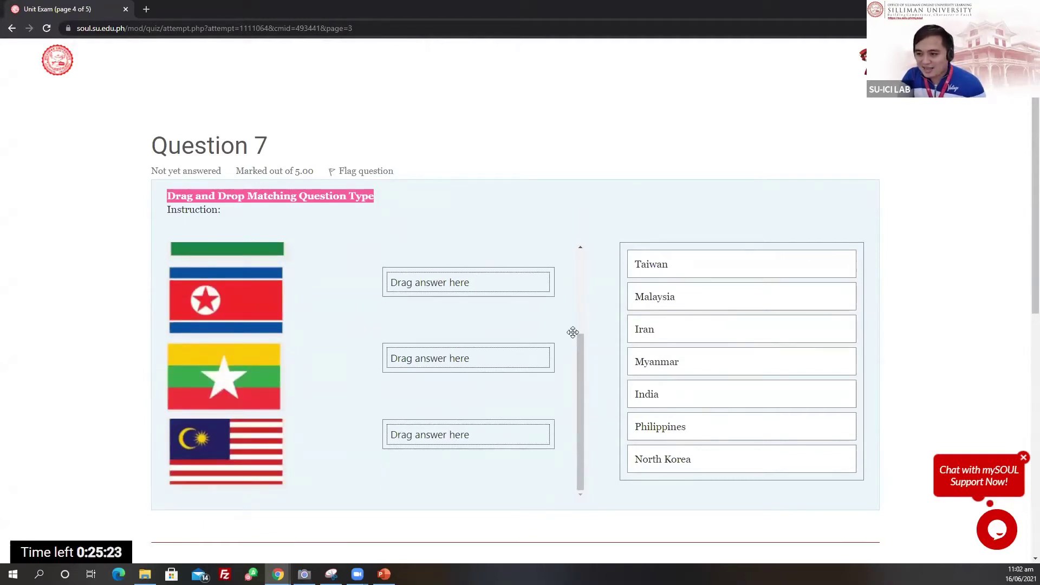
drag(573, 332, 417, 437)
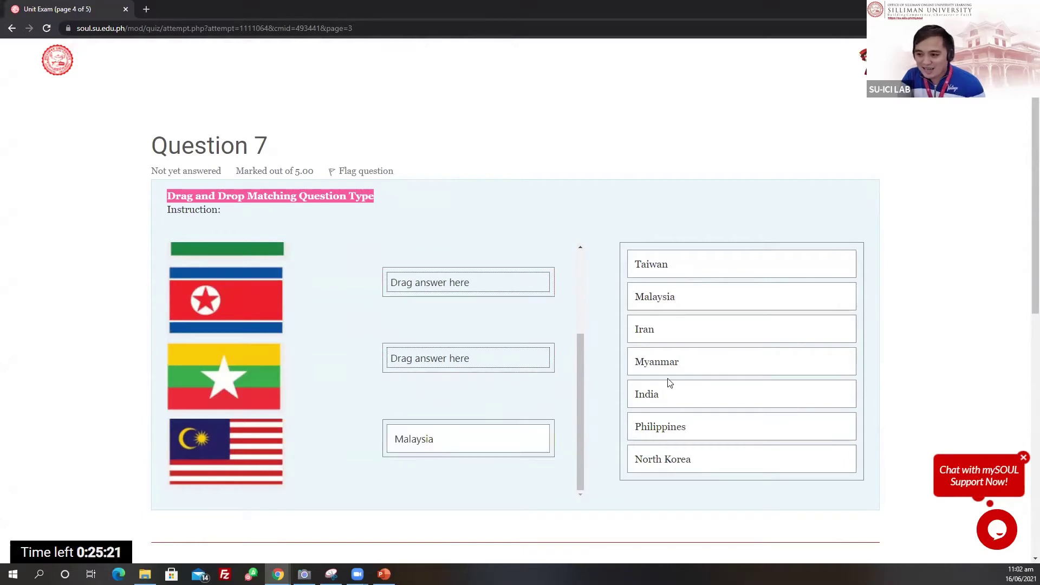
drag(670, 369, 403, 357)
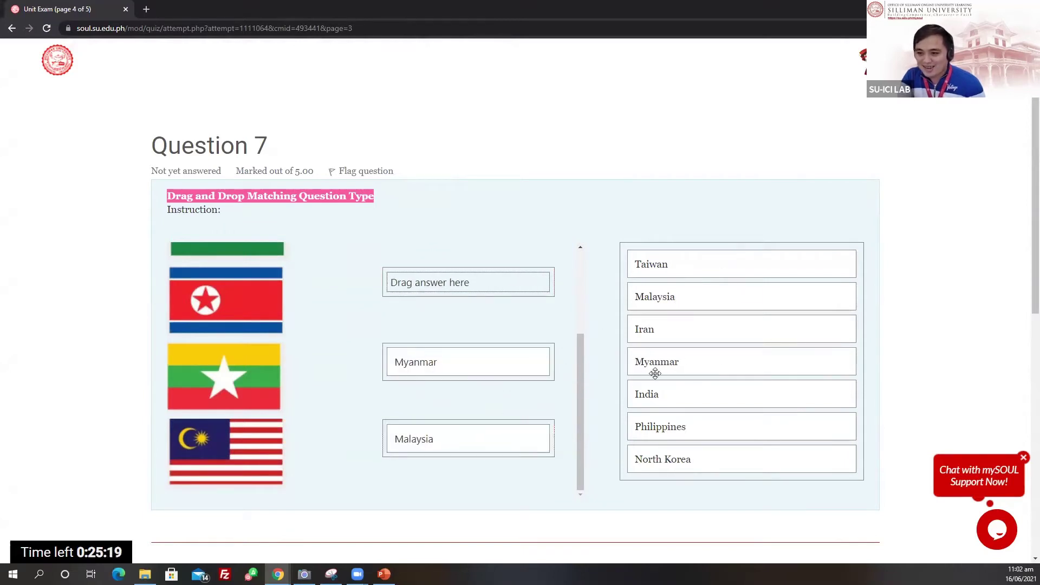
drag(662, 459, 404, 276)
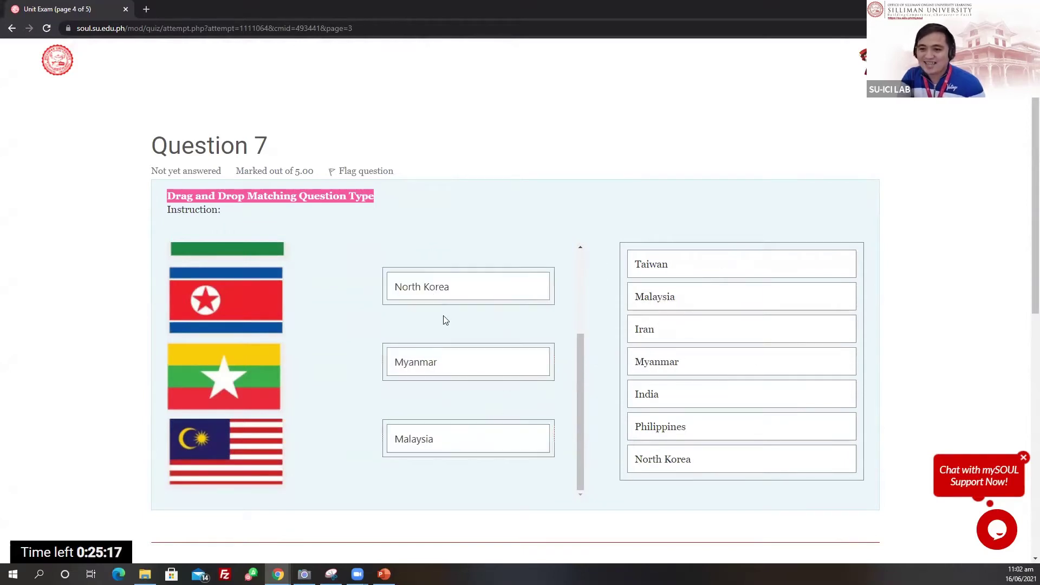
scroll(465, 347, up, 3)
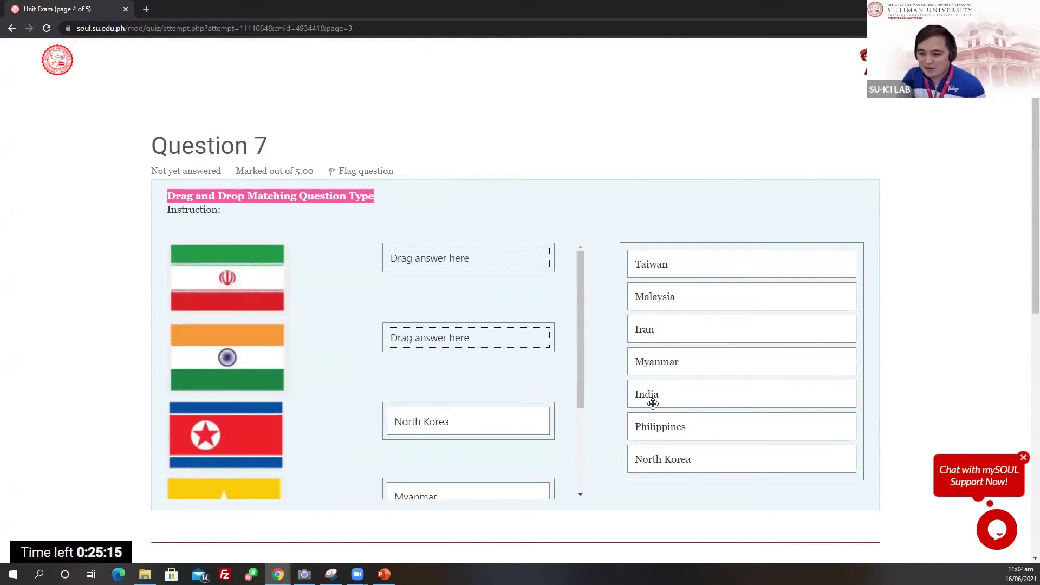
drag(653, 404, 391, 336)
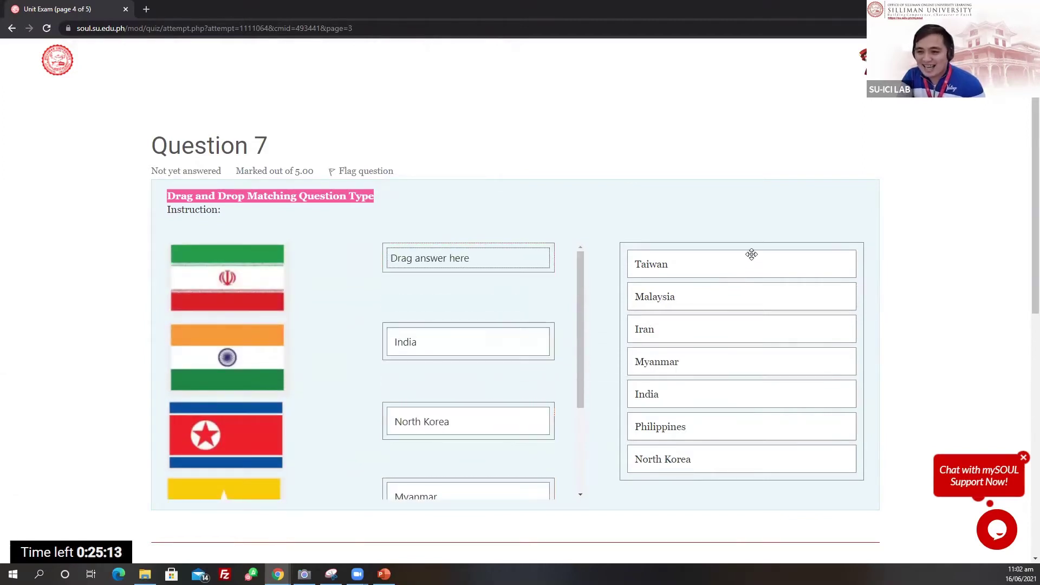
drag(641, 332, 393, 260)
scroll(552, 337, down, 3)
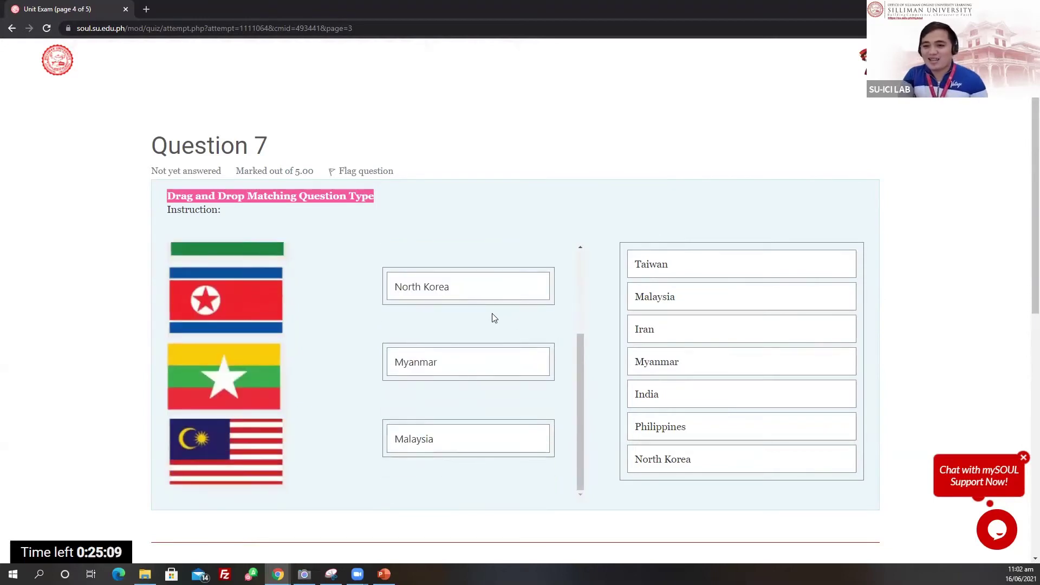
scroll(512, 321, down, 1)
scroll(540, 317, down, 1)
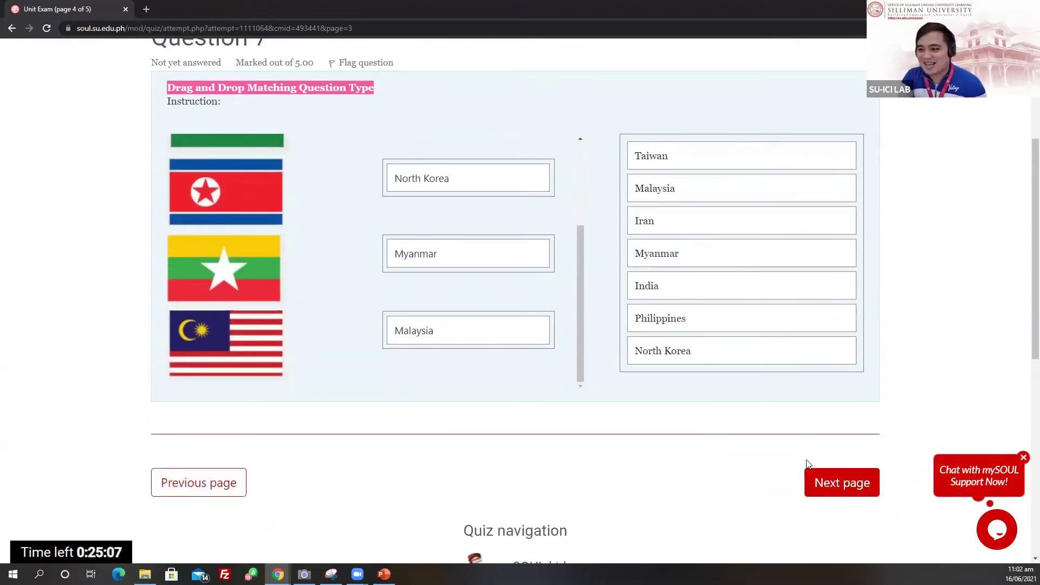
- Go to the final quiz page and highlight Question 8's heading
click(820, 486)
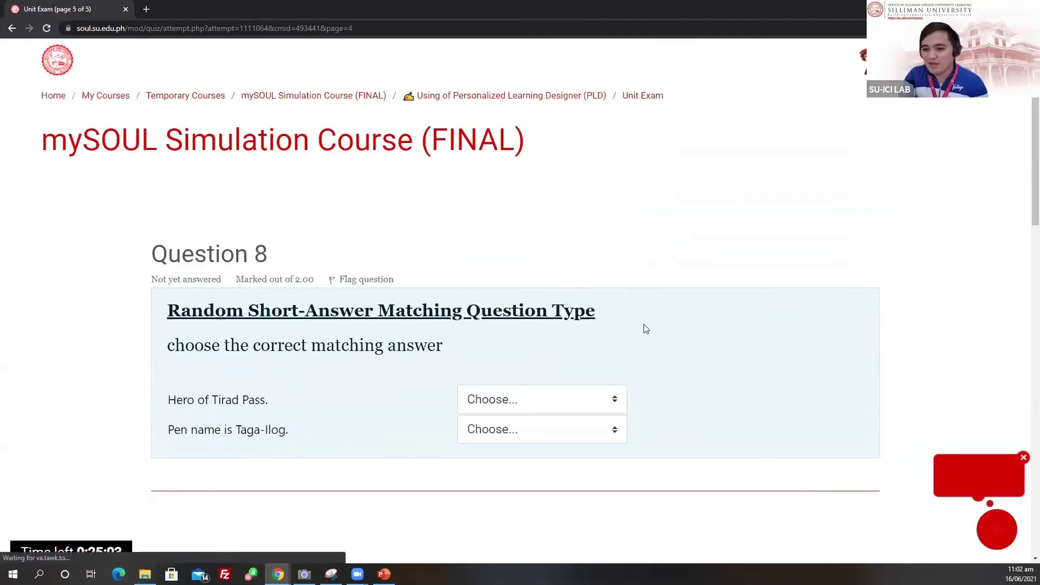
scroll(643, 325, down, 3)
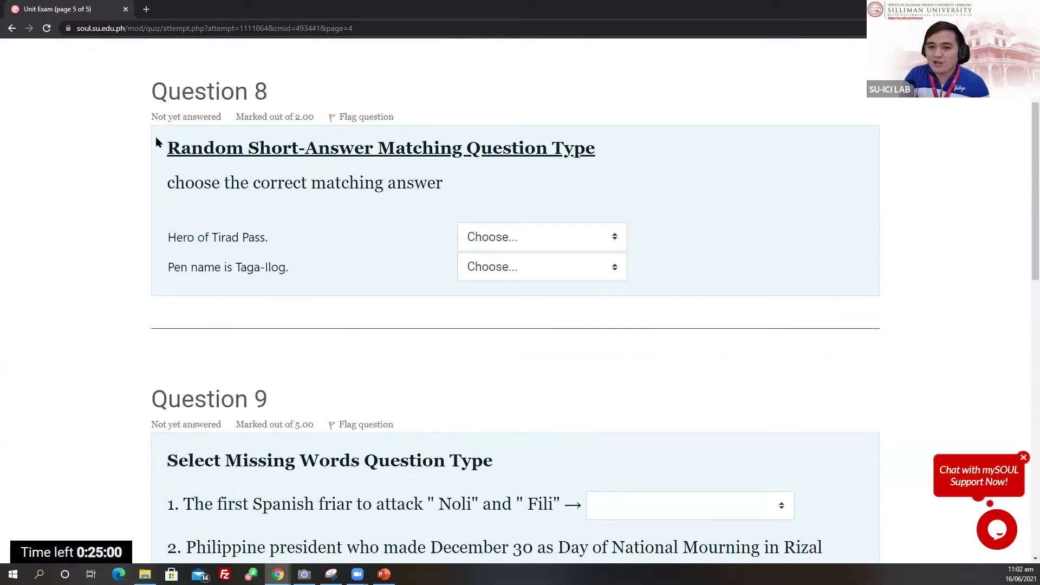
drag(156, 141, 612, 142)
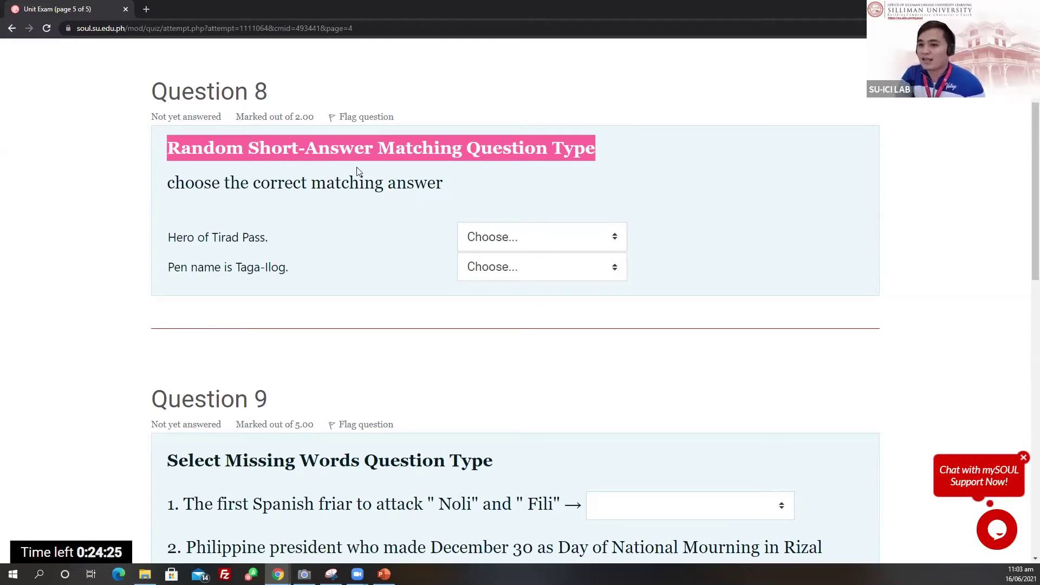
- Answer Hero of Tirad Pass with Gregorio del Pilar and Taga-Ilog with Antonio Luna
click(586, 239)
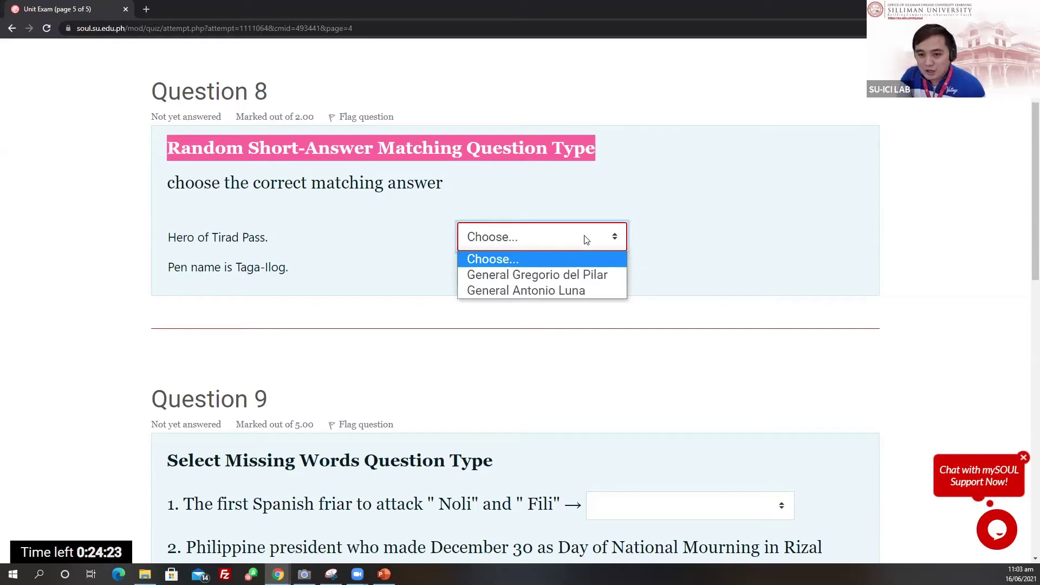
click(537, 277)
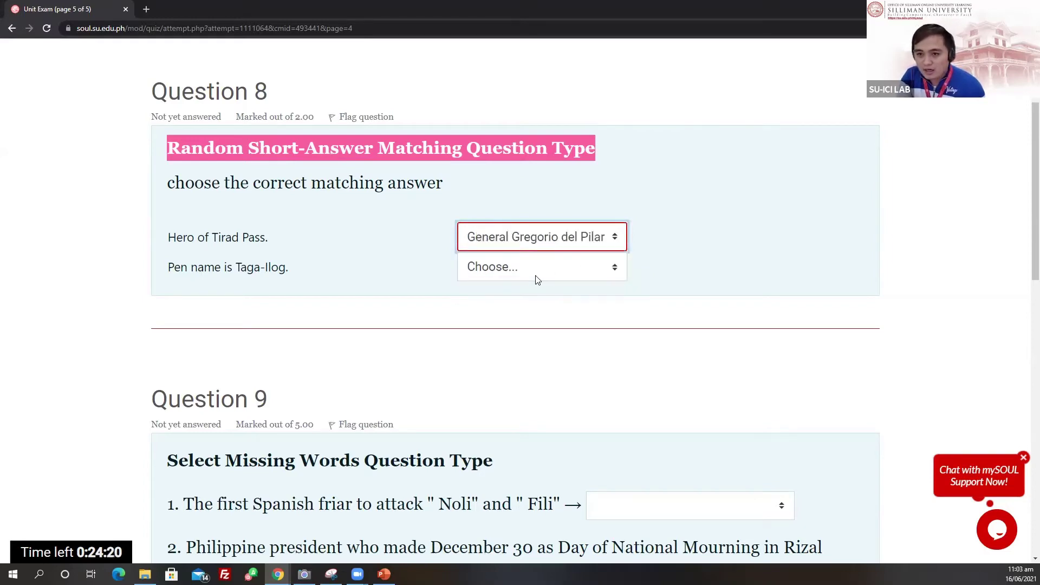
click(536, 277)
click(534, 321)
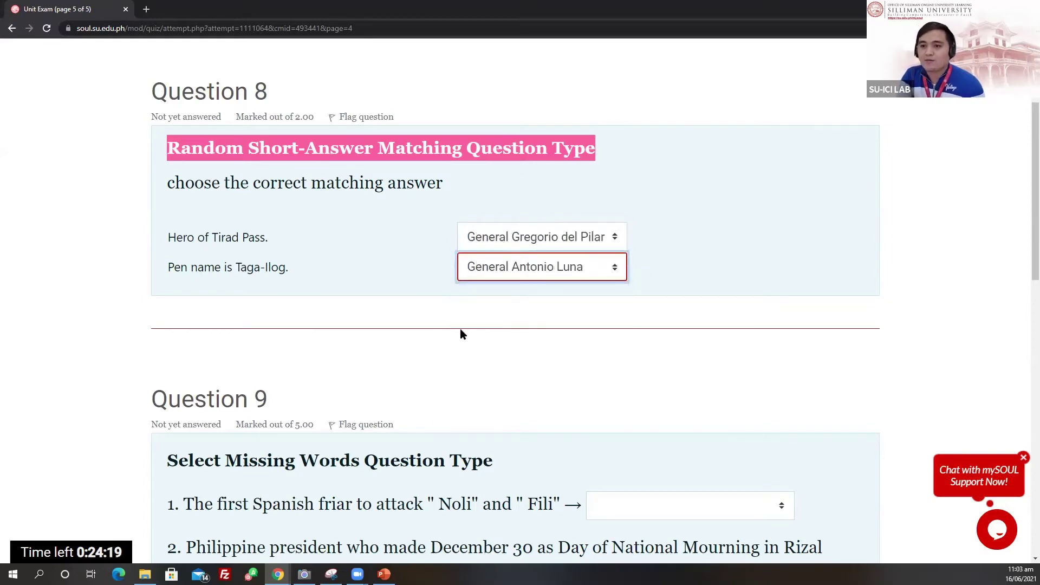
scroll(460, 332, down, 4)
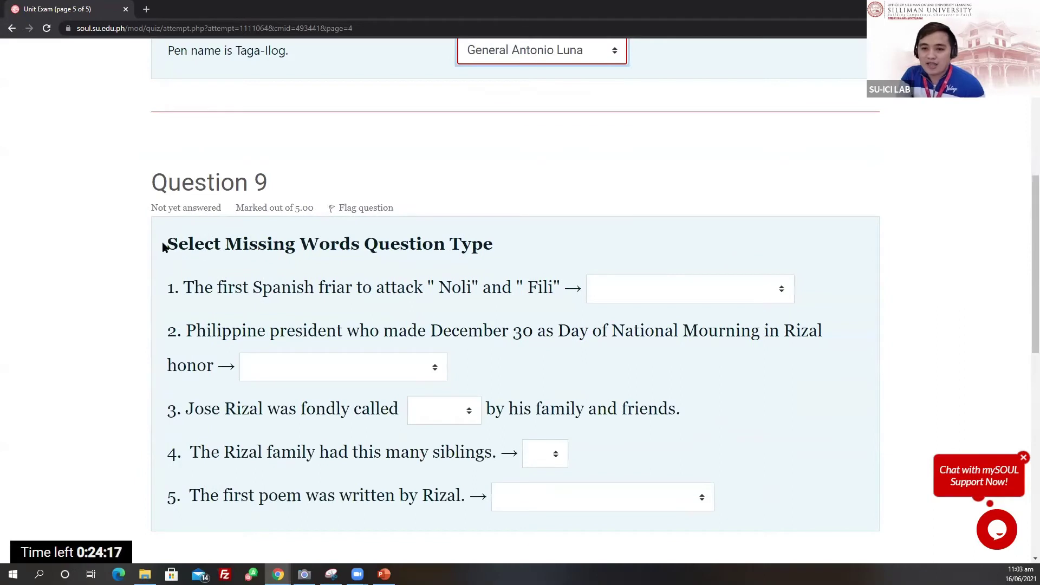
- Answer Question 9's first two blanks with FRAY JOSE RODRIGUEZ and EMILIO AGUINALDO
drag(163, 246, 501, 248)
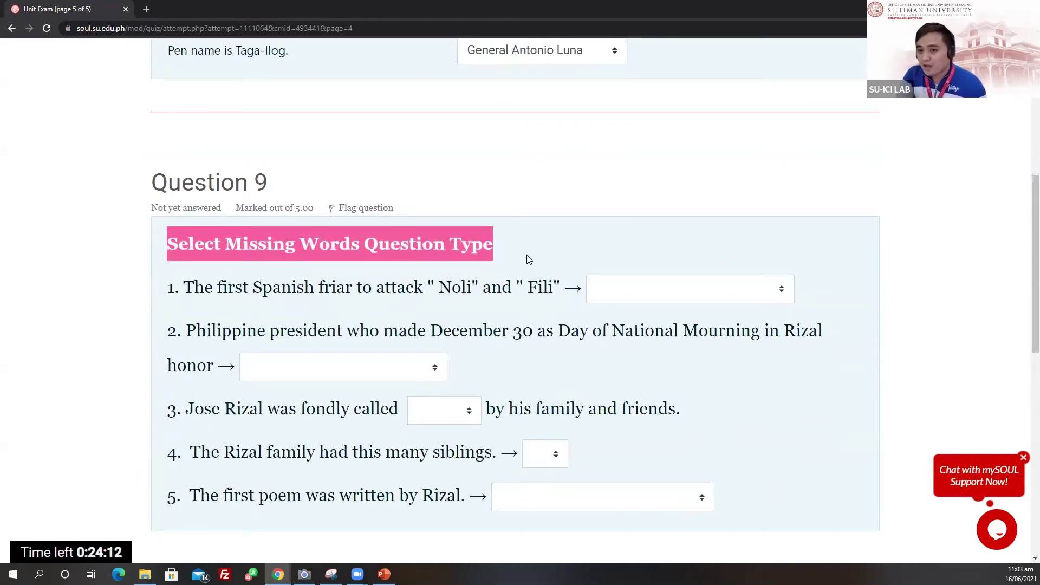
scroll(529, 260, down, 2)
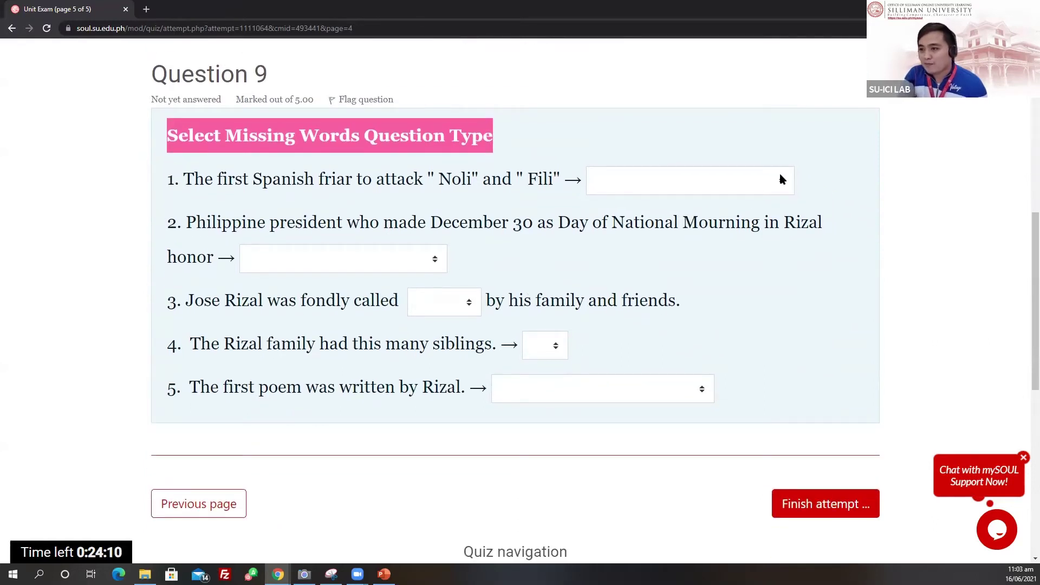
drag(165, 184, 569, 179)
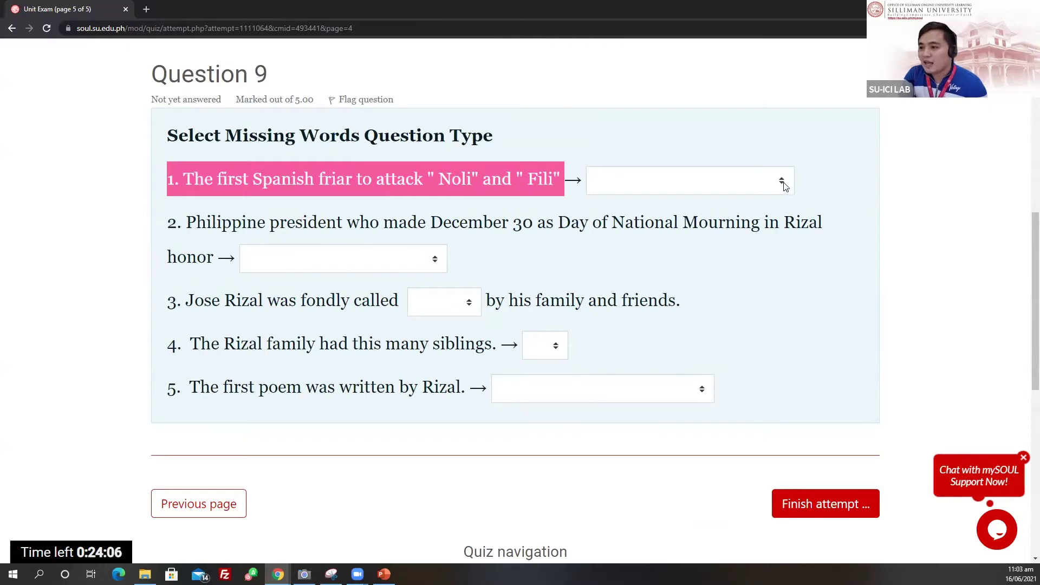
click(785, 183)
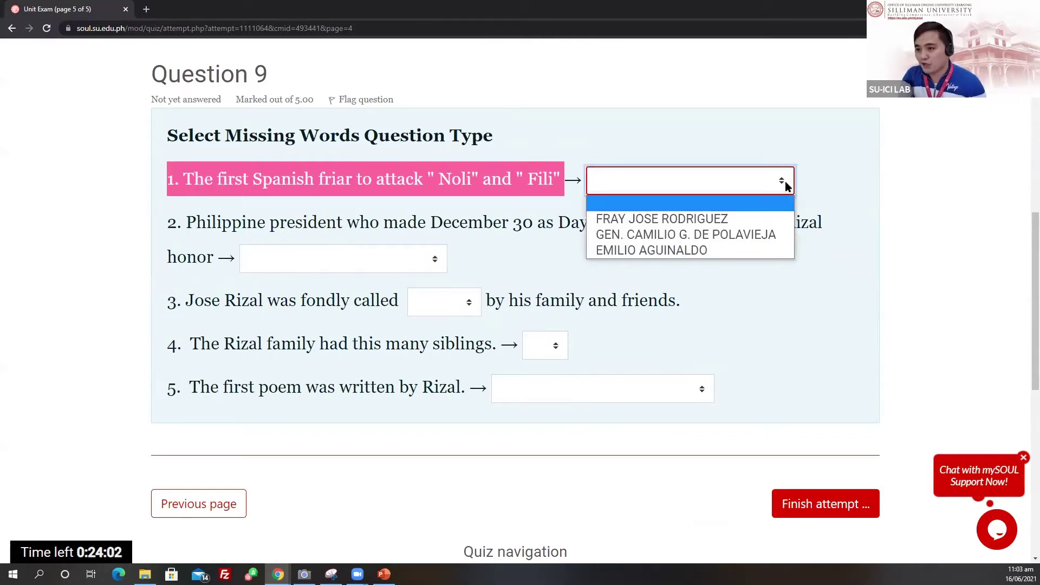
click(686, 219)
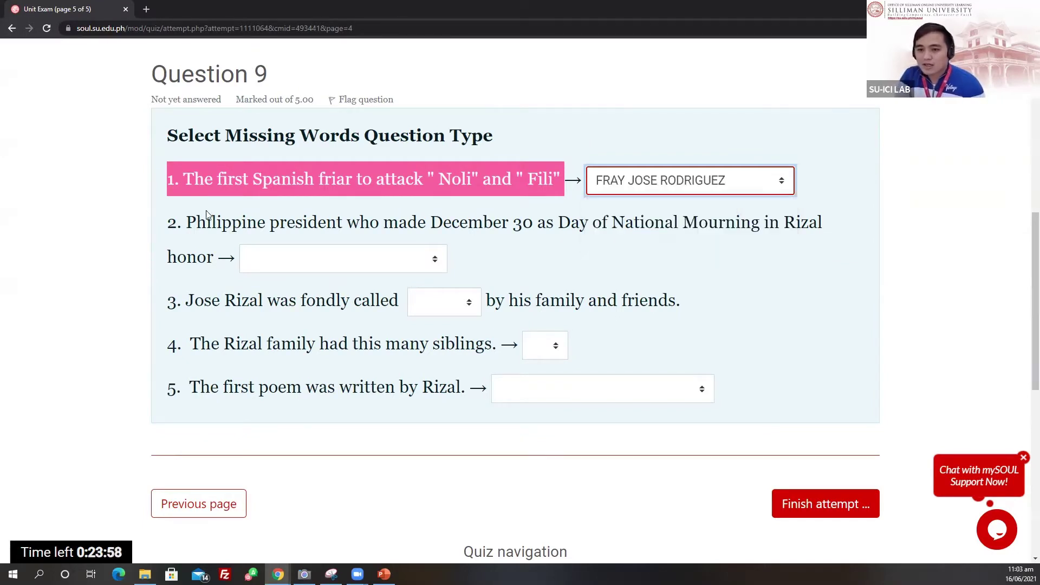
click(456, 264)
click(442, 262)
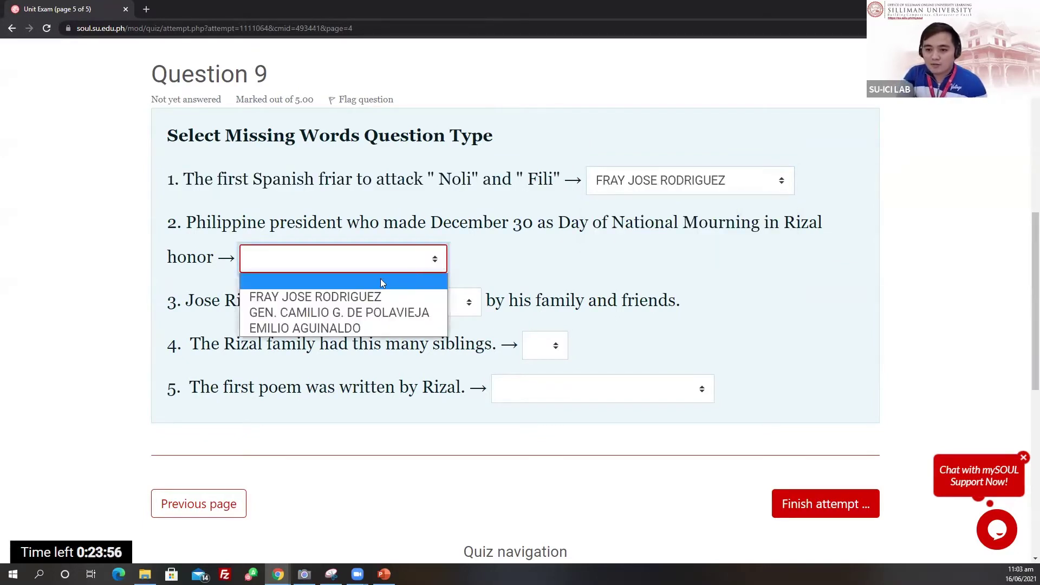
click(326, 327)
- Fill the remaining blanks with PEPE, 11 siblings and SA AKING MGA KABATA
click(474, 304)
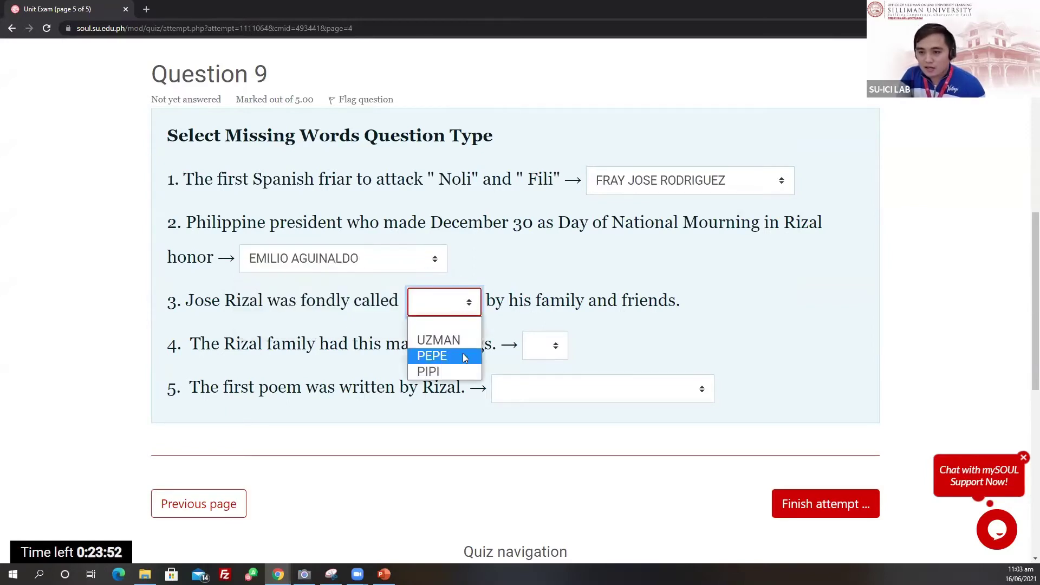
click(458, 356)
click(540, 347)
click(537, 385)
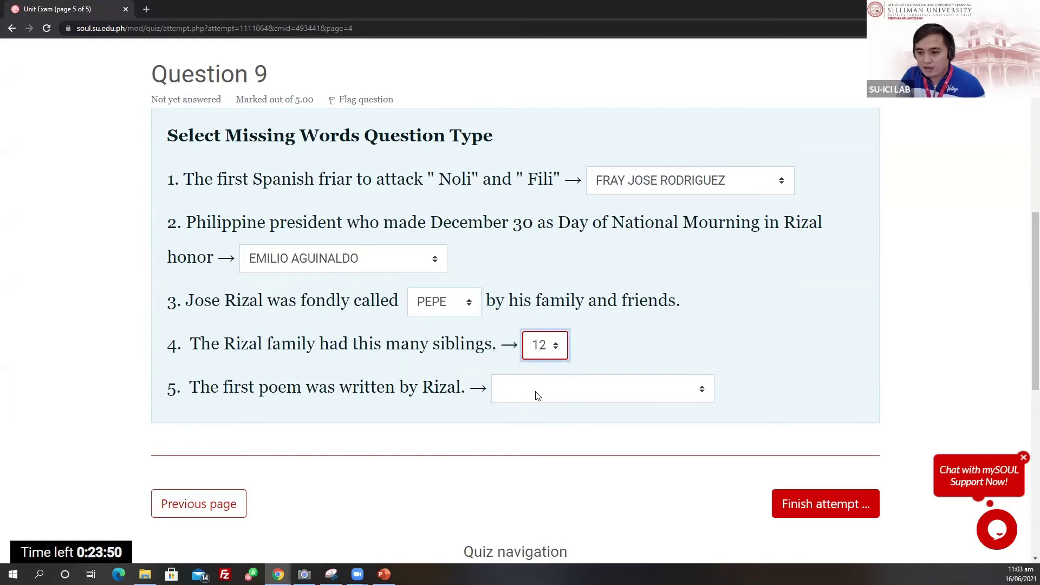
click(539, 350)
click(542, 397)
click(547, 393)
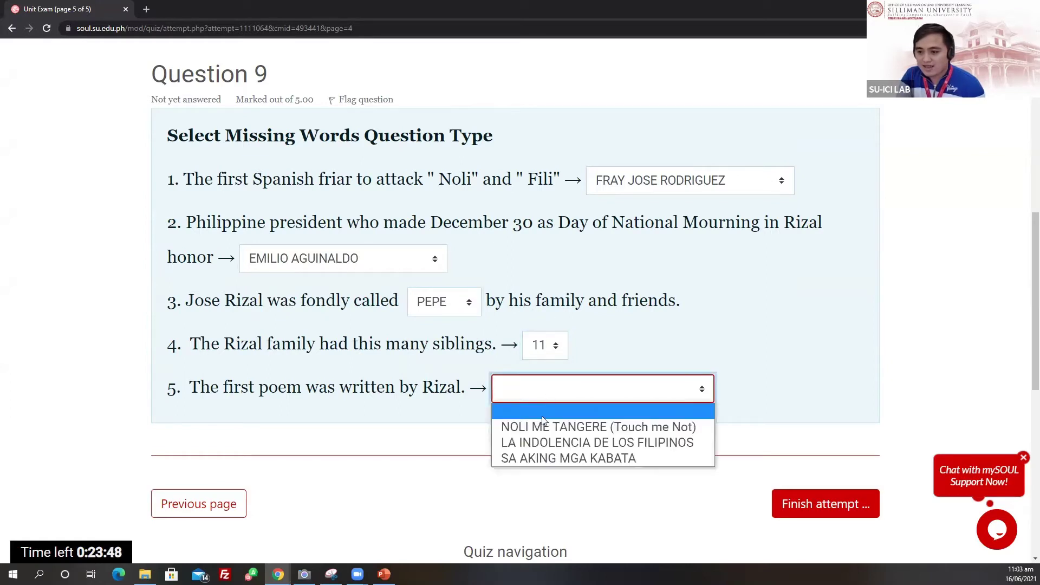
click(568, 458)
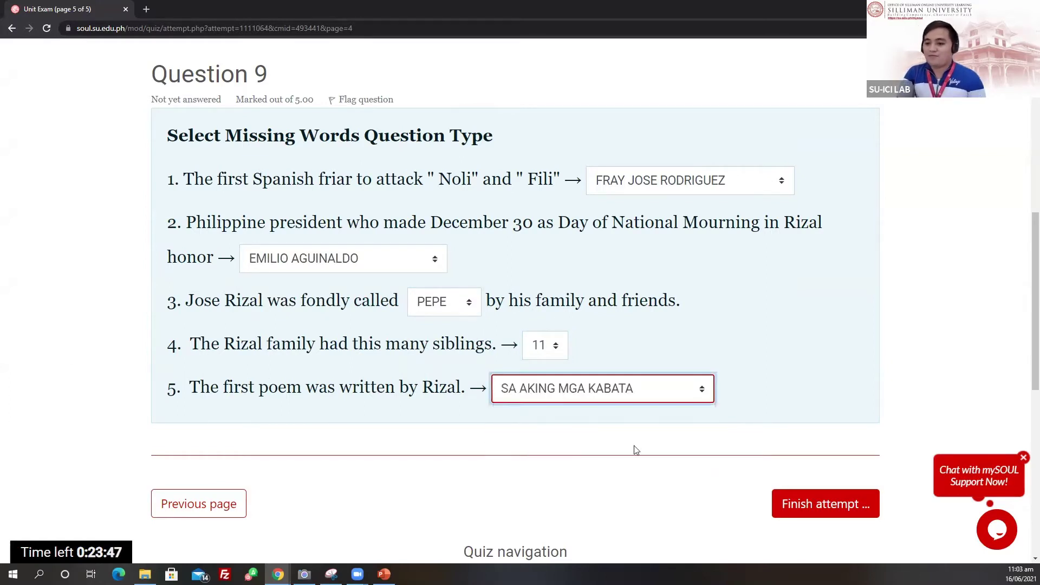
- Finish the attempt and confirm Submit all and finish from the summary page
click(819, 505)
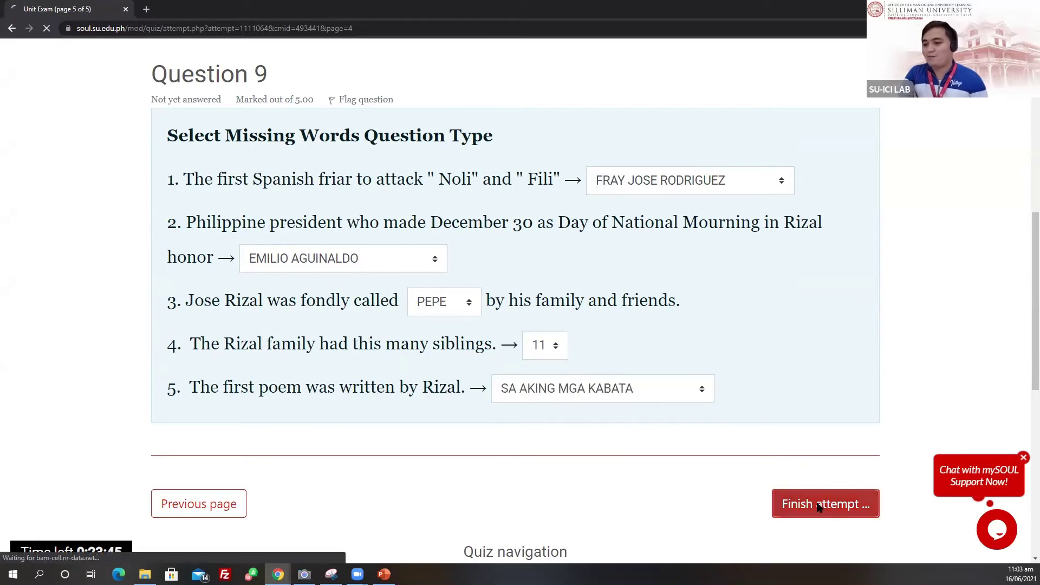
scroll(612, 295, down, 5)
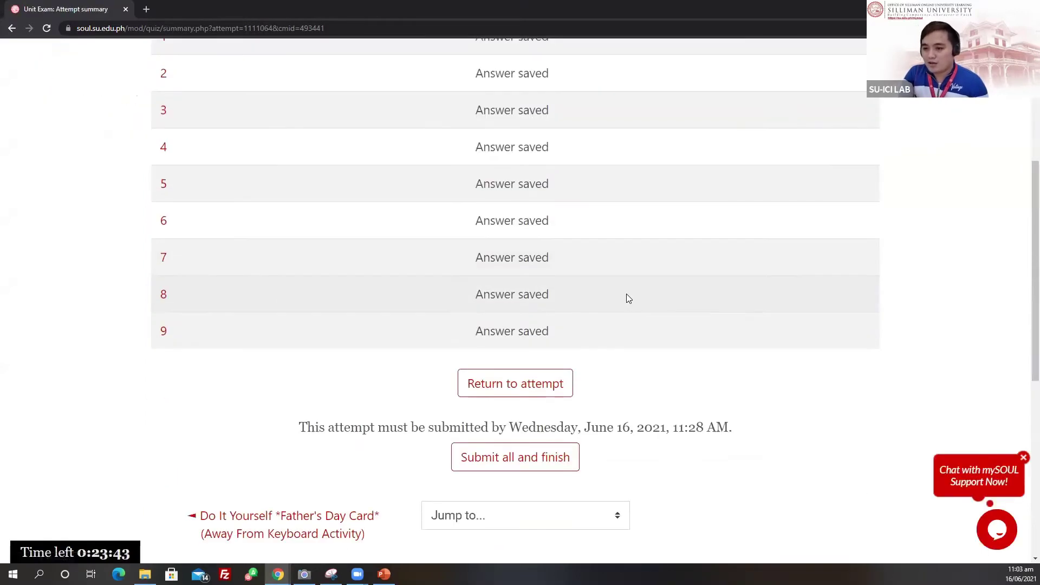
scroll(629, 298, down, 2)
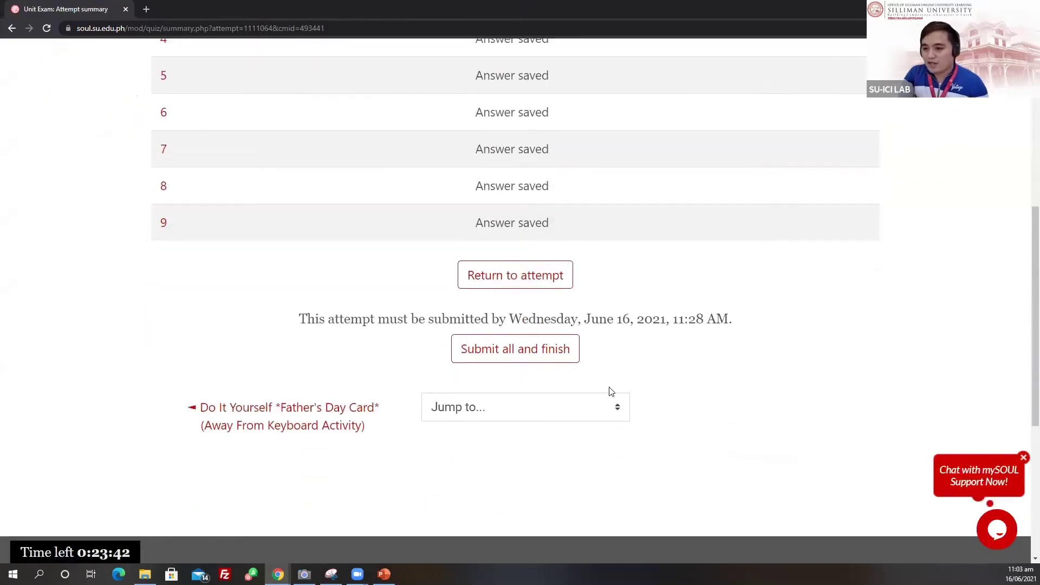
click(503, 359)
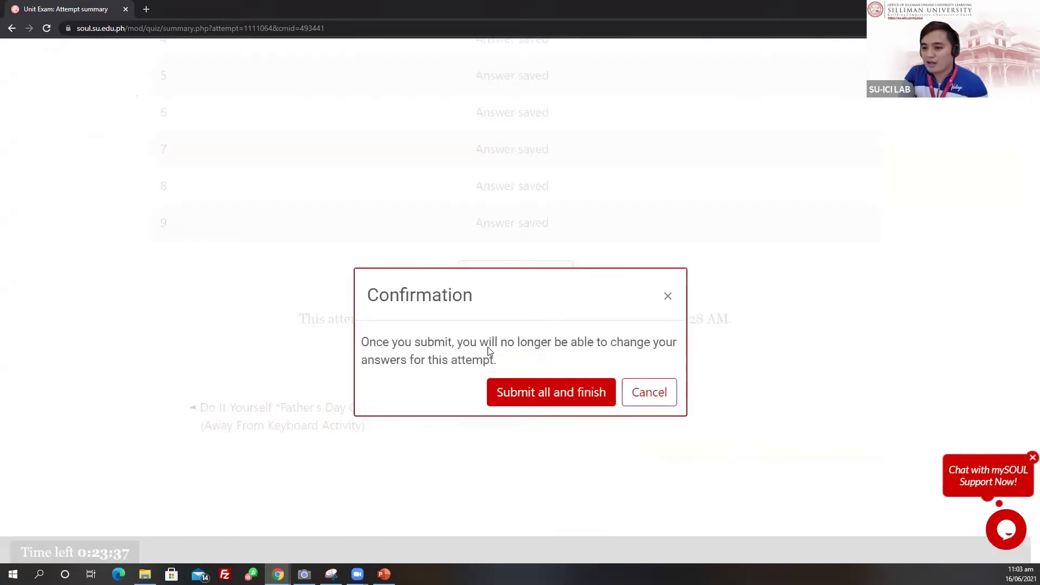
click(533, 392)
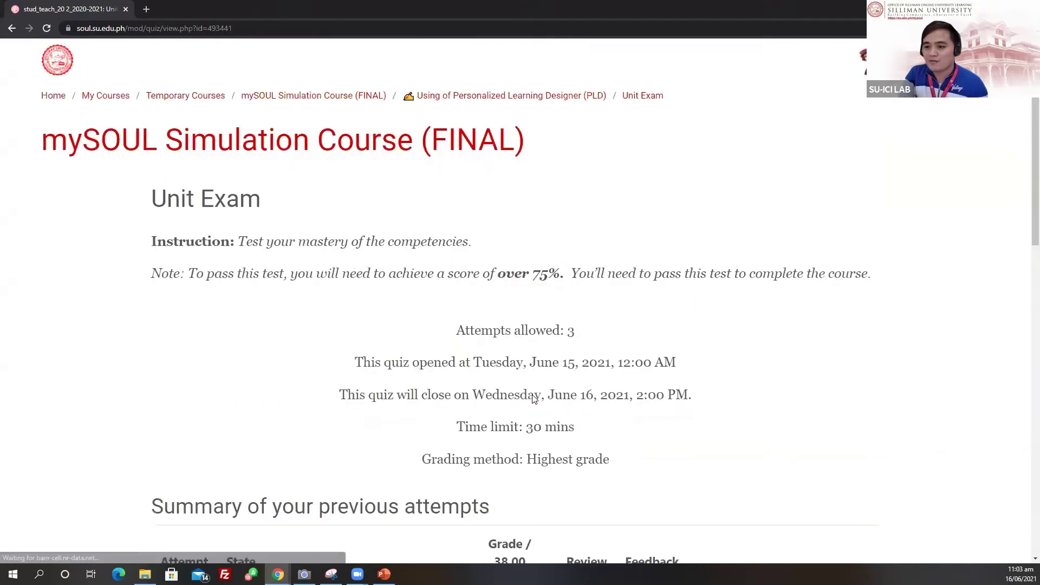
scroll(563, 374, down, 5)
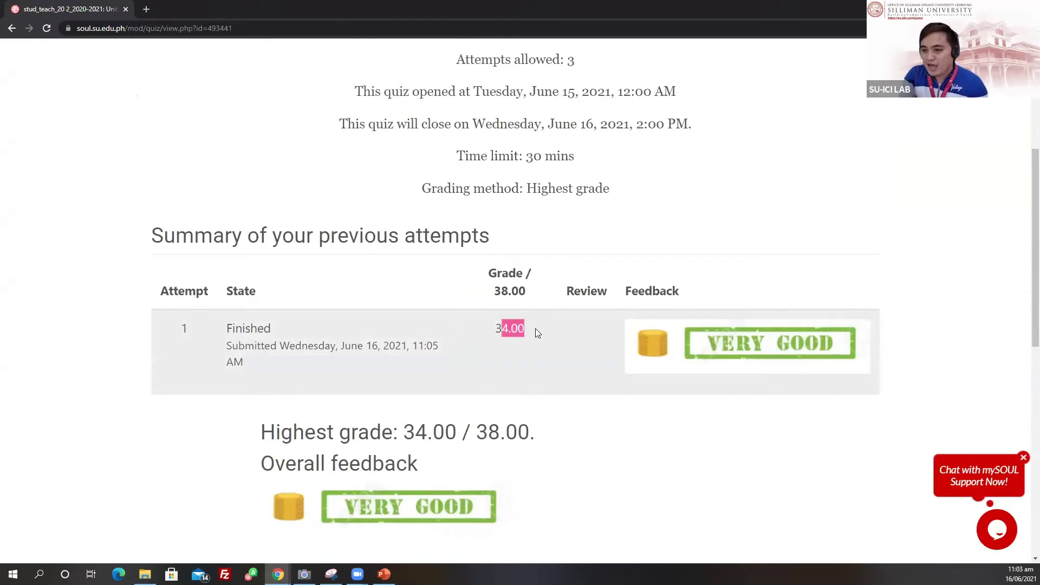
drag(528, 330, 540, 330)
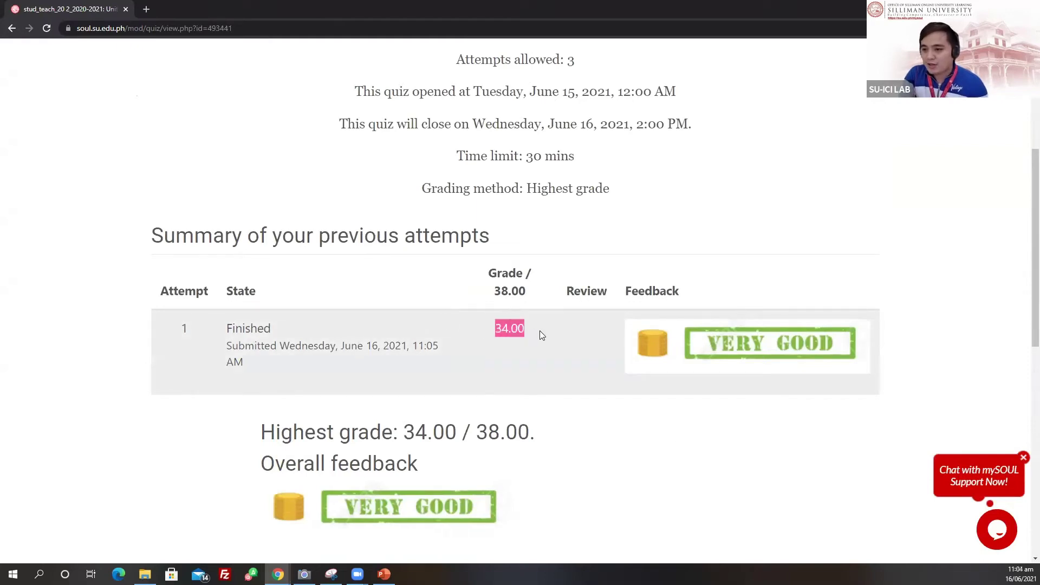
scroll(635, 194, down, 2)
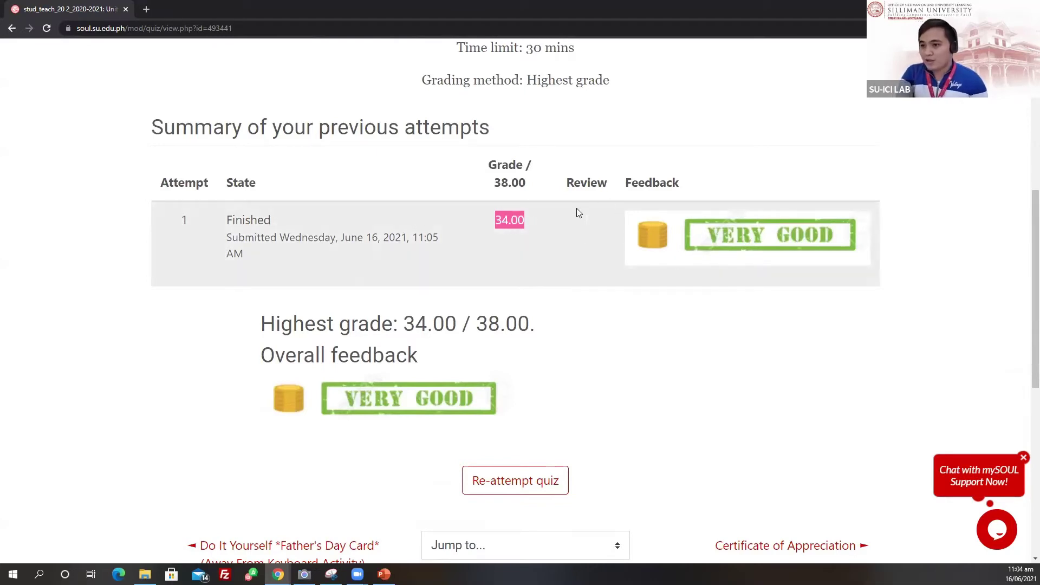
drag(564, 183, 613, 193)
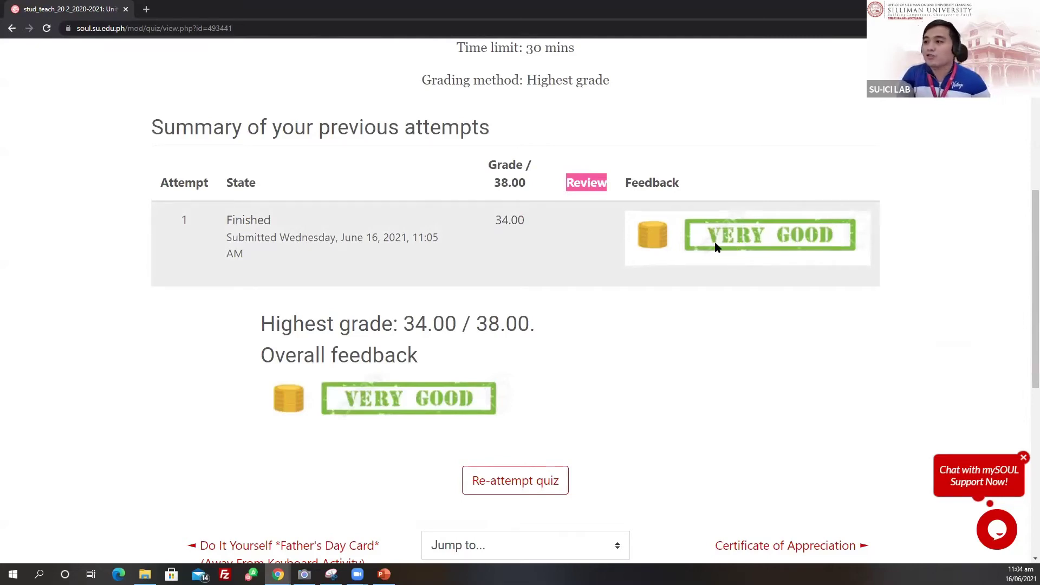
scroll(506, 399, down, 1)
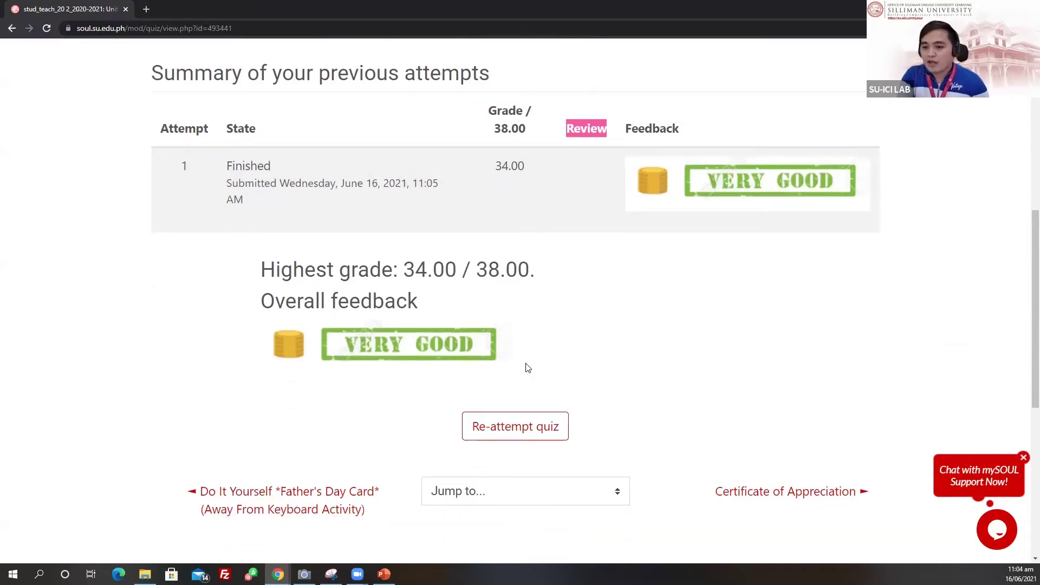
scroll(523, 363, down, 2)
scroll(528, 390, up, 4)
scroll(534, 428, down, 4)
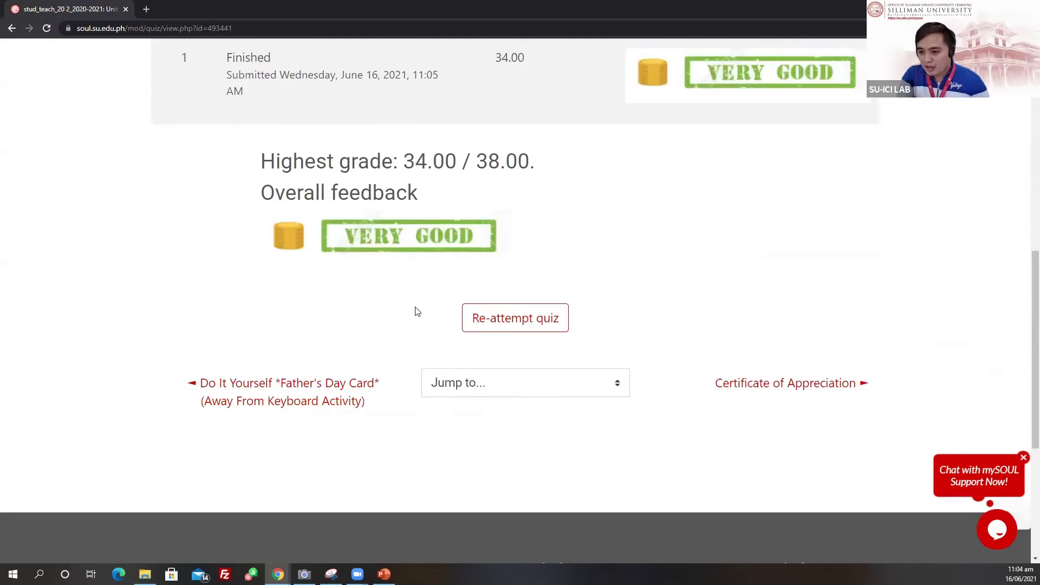
scroll(596, 342, up, 4)
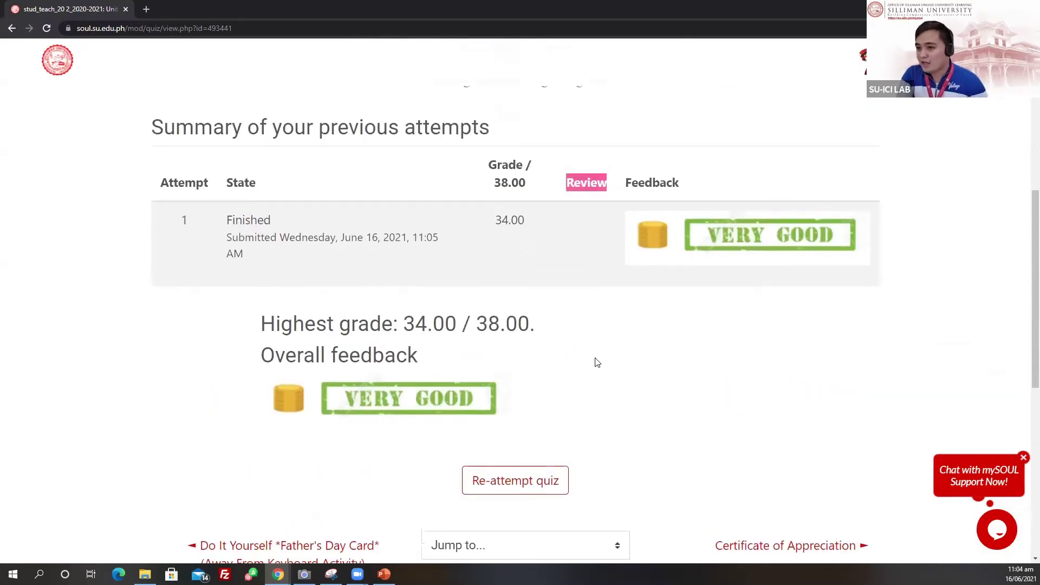
scroll(438, 313, up, 6)
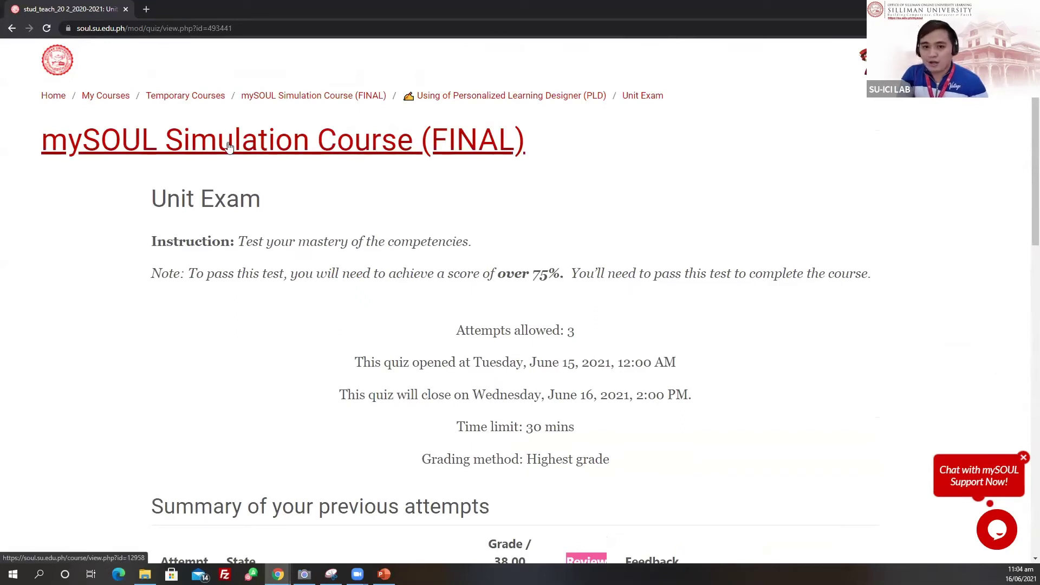
- Return to the Simulation Course (FINAL) page and open the PLD section
click(207, 145)
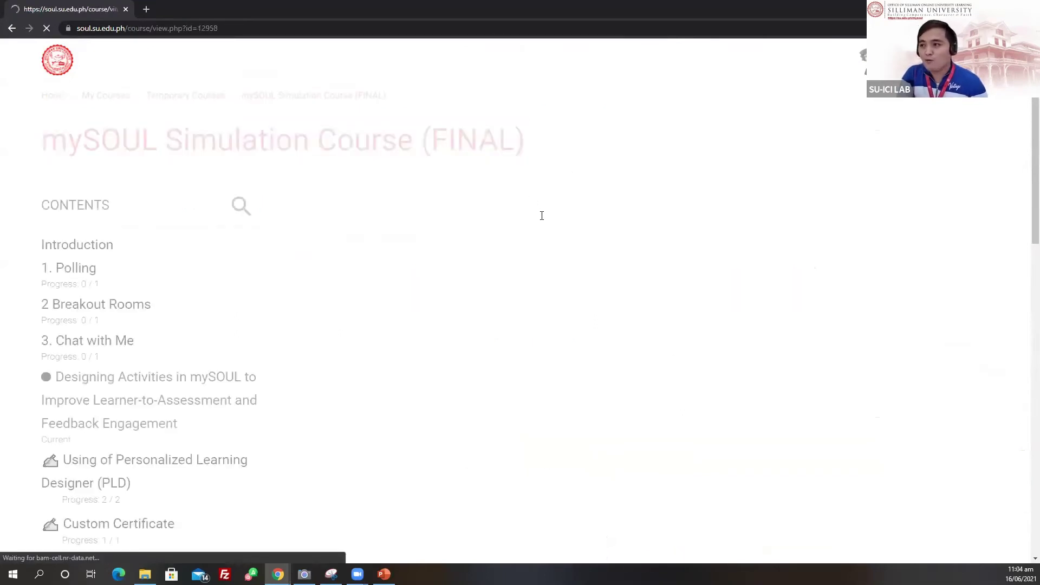
scroll(306, 318, down, 3)
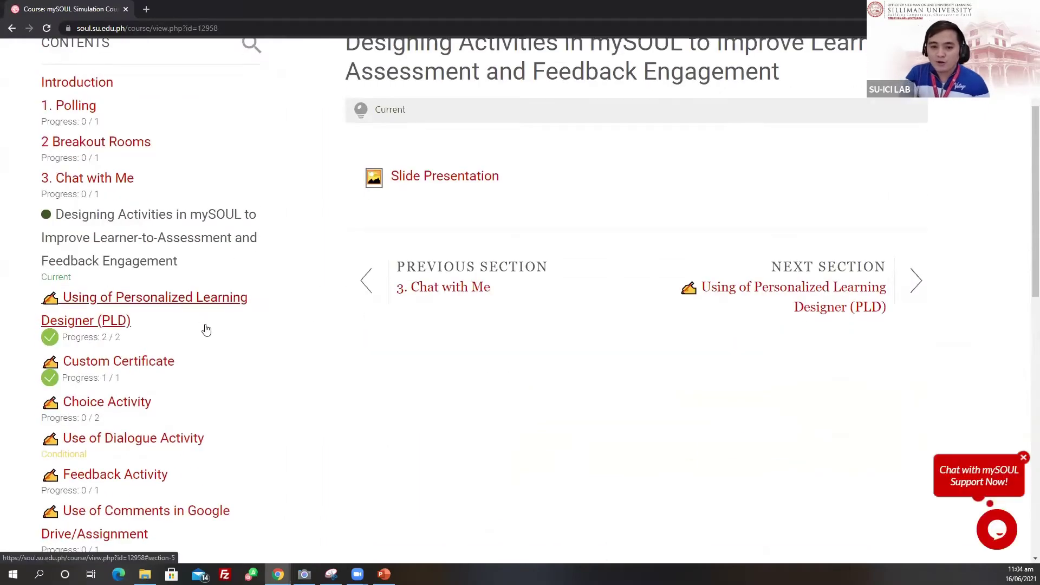
scroll(204, 330, down, 2)
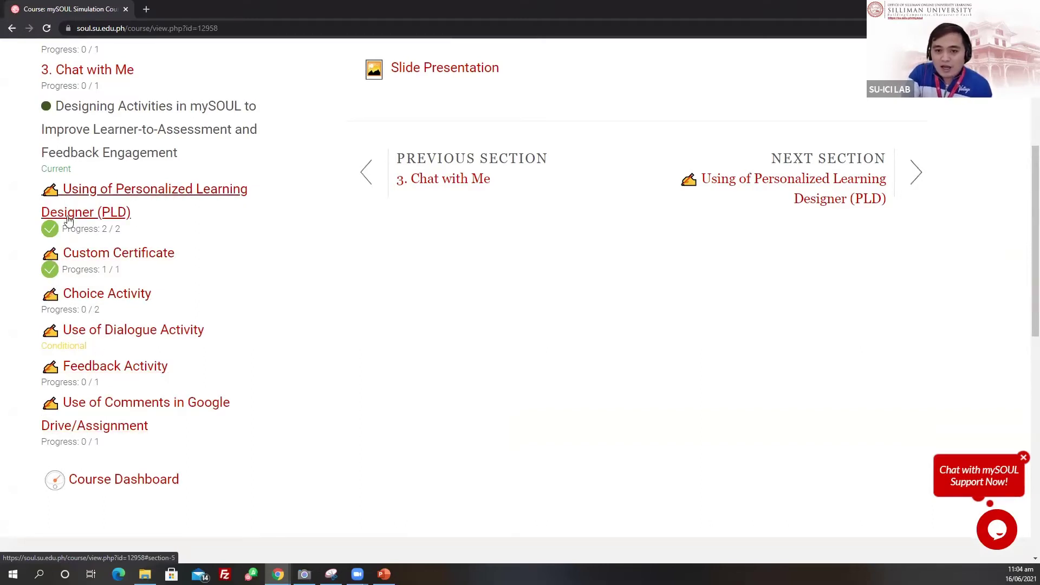
scroll(195, 240, up, 1)
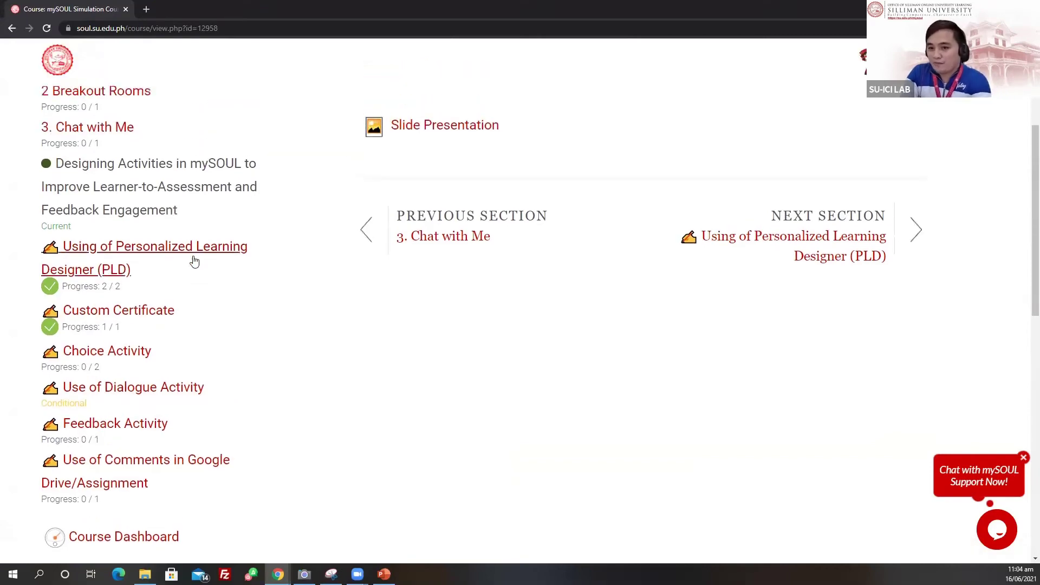
scroll(192, 263, up, 1)
click(163, 301)
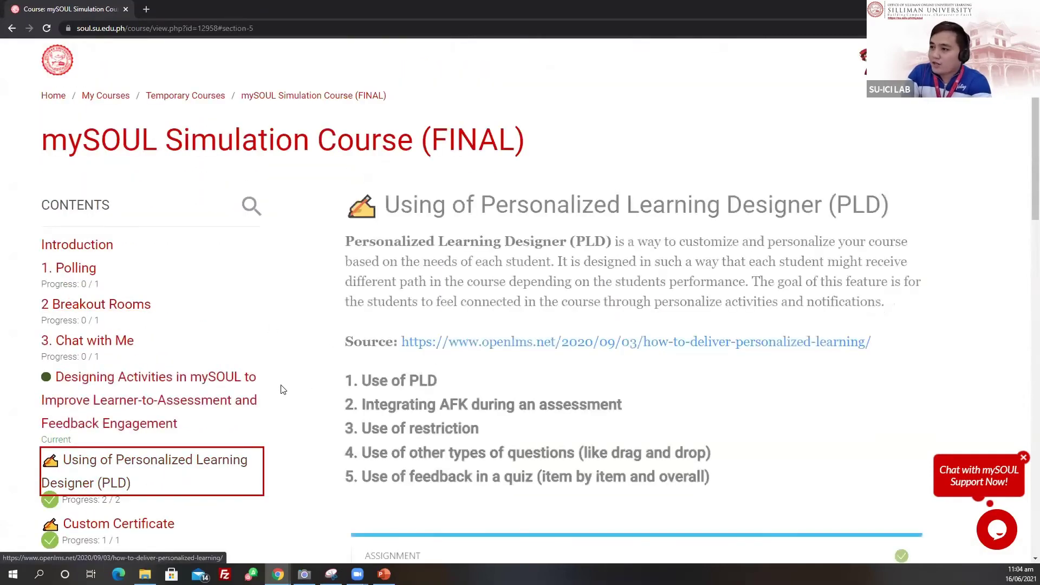
- Open the Custom Certificate section with its Certificate of Appreciation
scroll(476, 266, down, 3)
scroll(488, 259, down, 3)
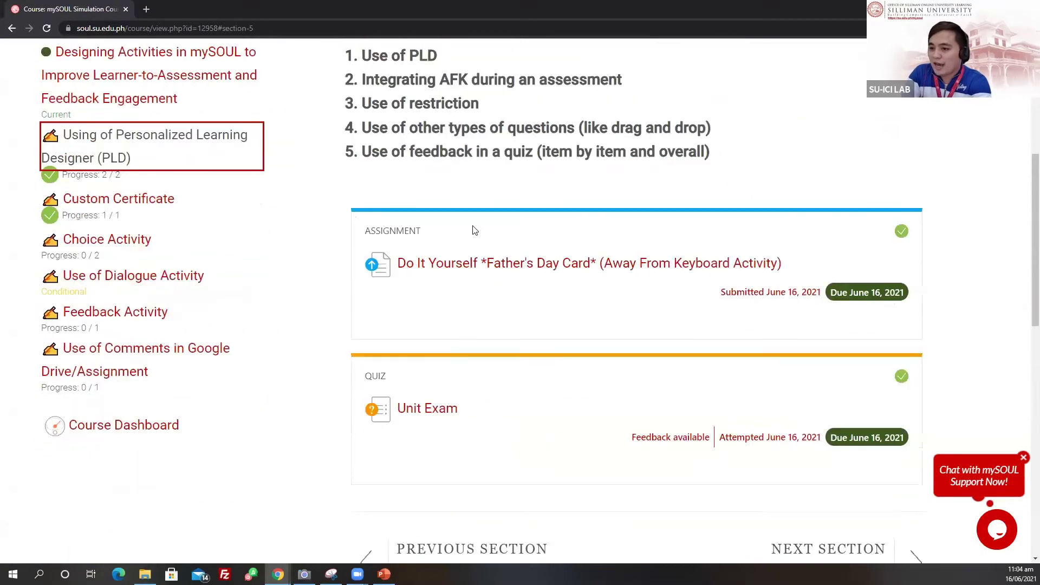
scroll(580, 306, down, 5)
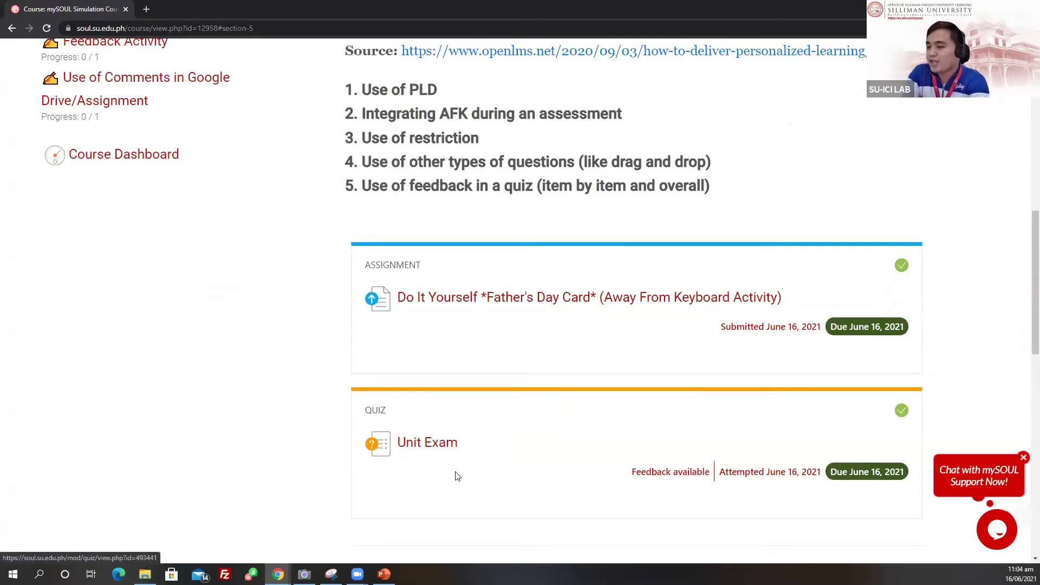
scroll(299, 436, up, 4)
scroll(265, 351, up, 2)
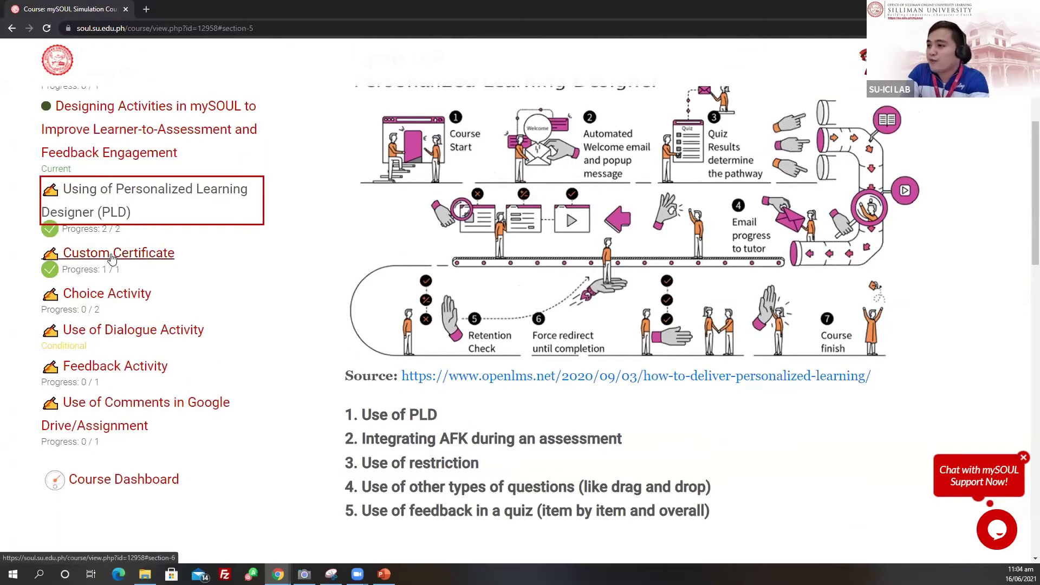
click(112, 258)
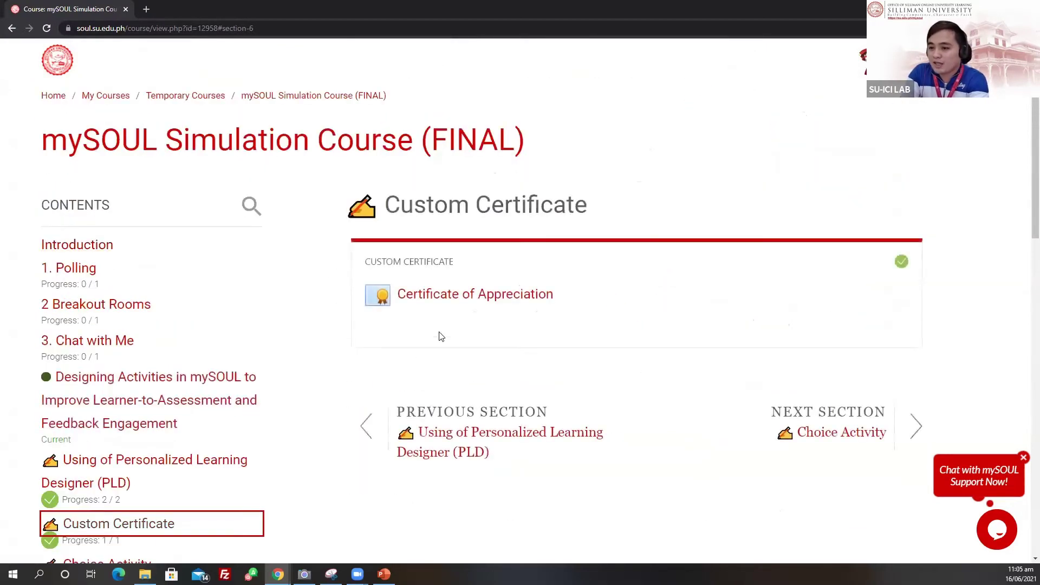
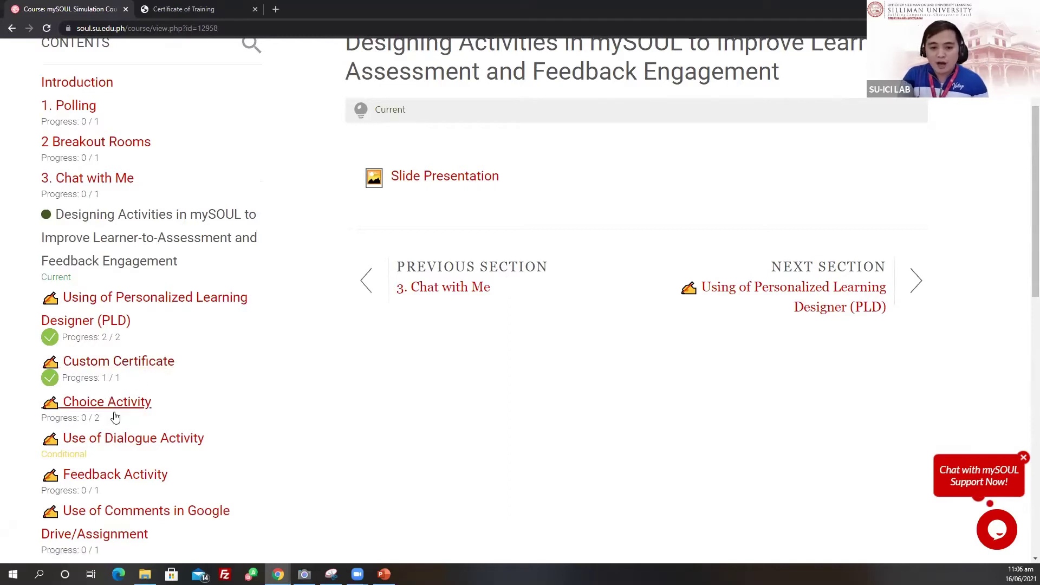
- Open the Choice Activity section and scroll to the unanswered 'Assessment for learning' choice
scroll(119, 401, down, 2)
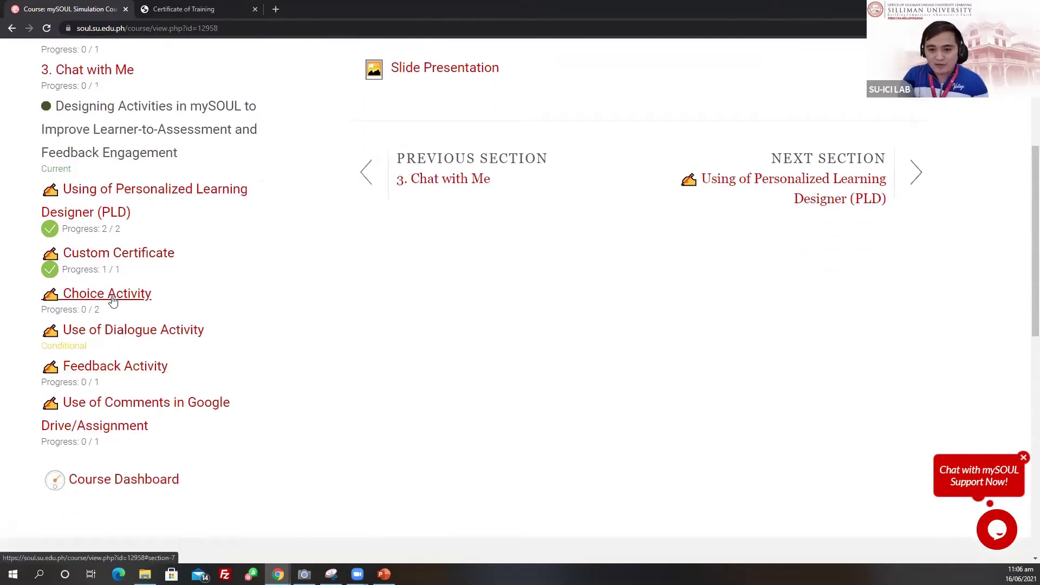
click(111, 299)
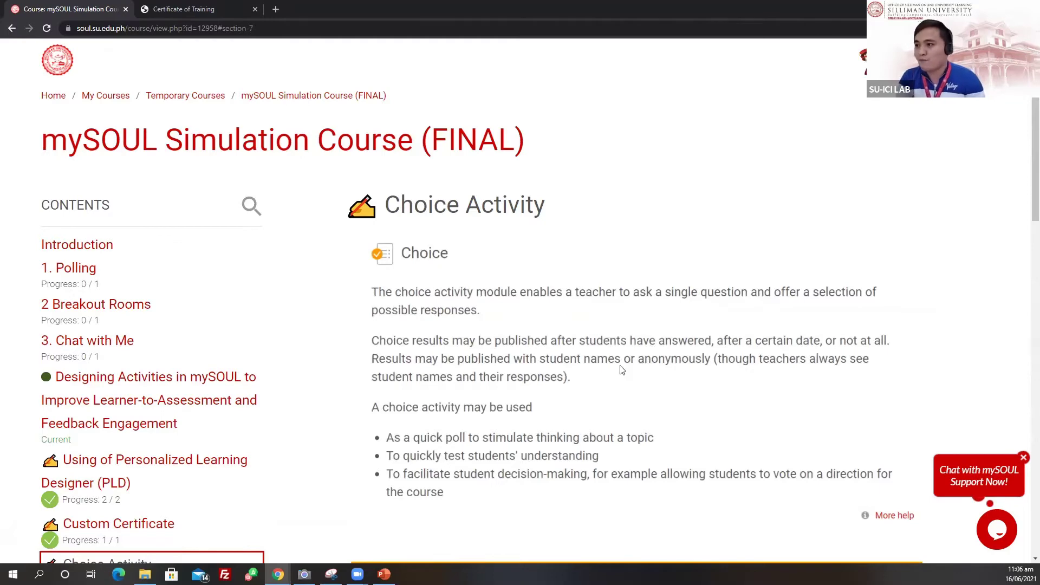
scroll(631, 379, down, 3)
scroll(610, 305, down, 4)
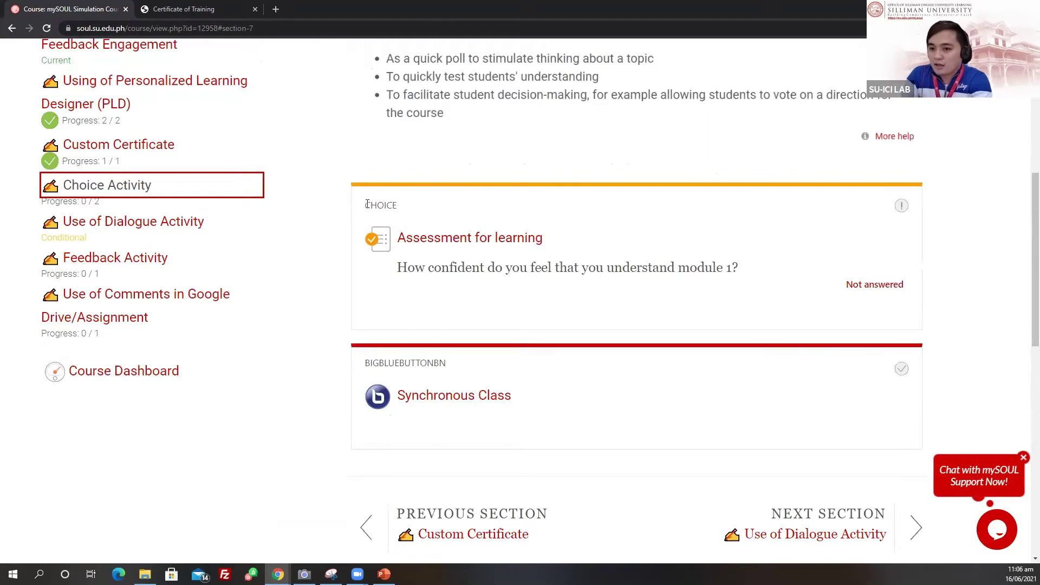
- Answer the 'Assessment for learning' choice with 'I understood it perfectly' and save it
click(450, 242)
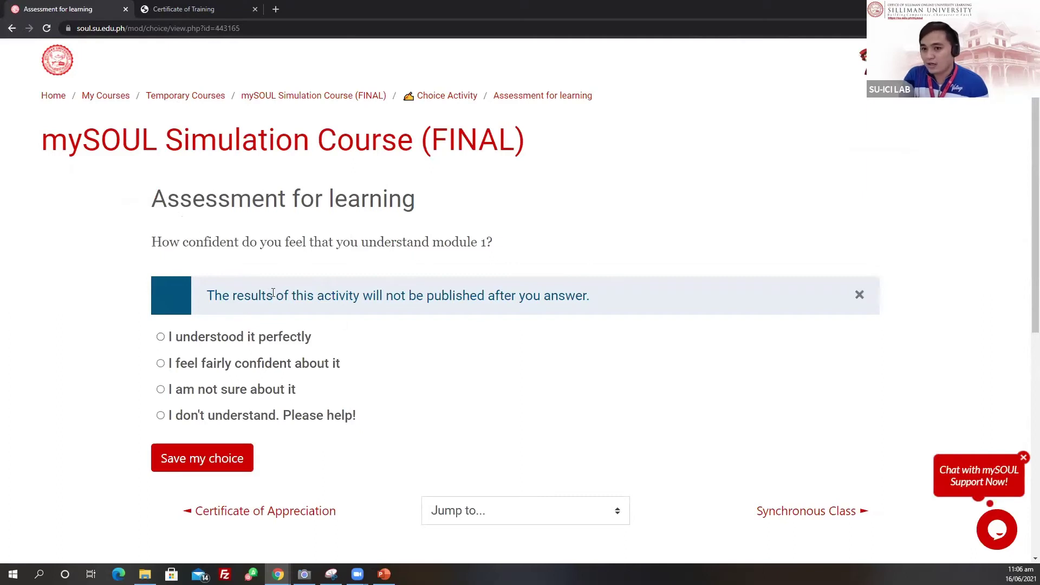
click(161, 337)
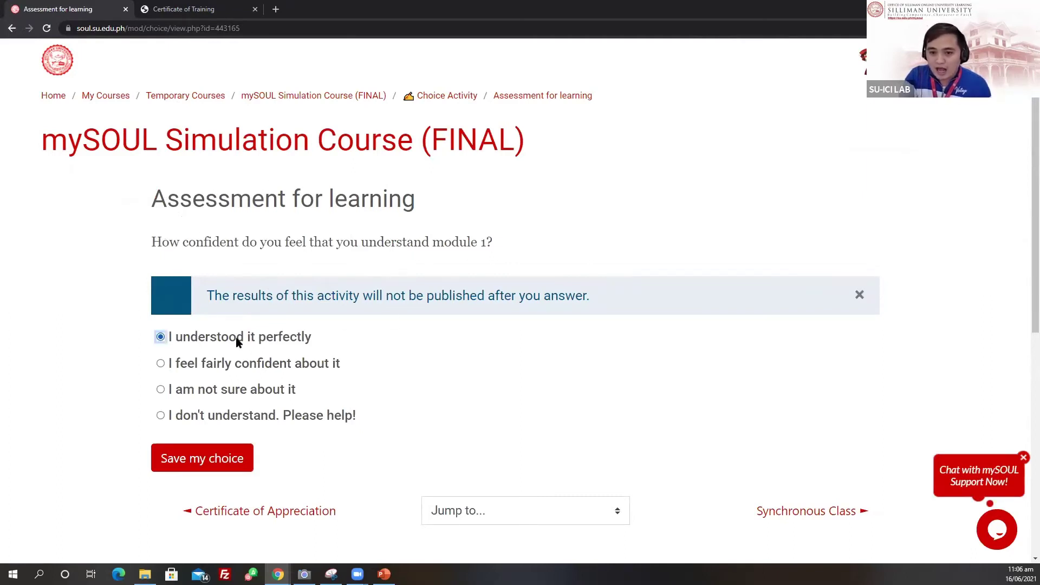
click(199, 458)
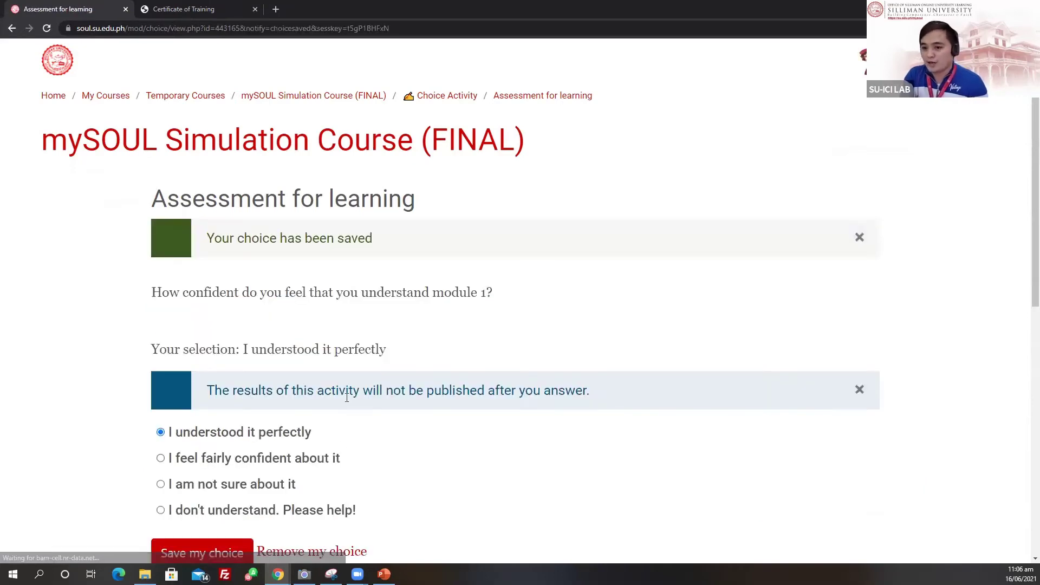
- Return to the course's Choice Activity section to confirm it is answered June 16, 2021
click(379, 141)
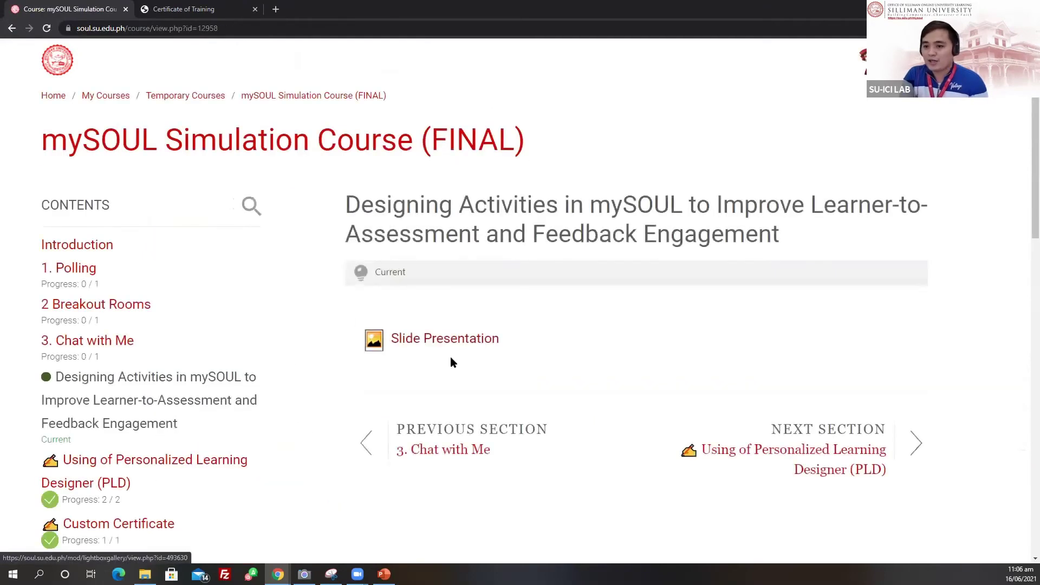
scroll(114, 385, down, 4)
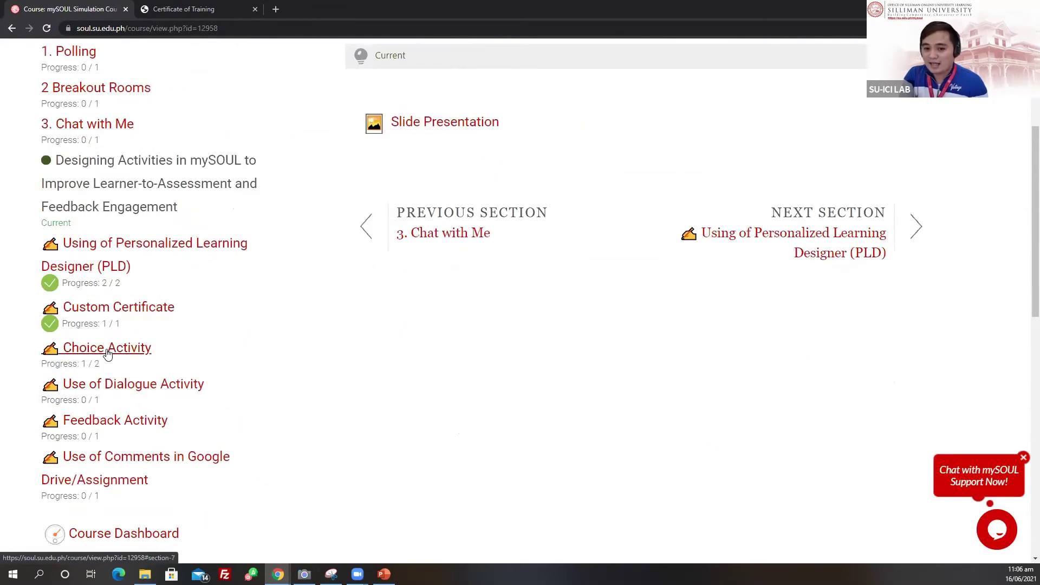
click(107, 351)
scroll(615, 347, down, 5)
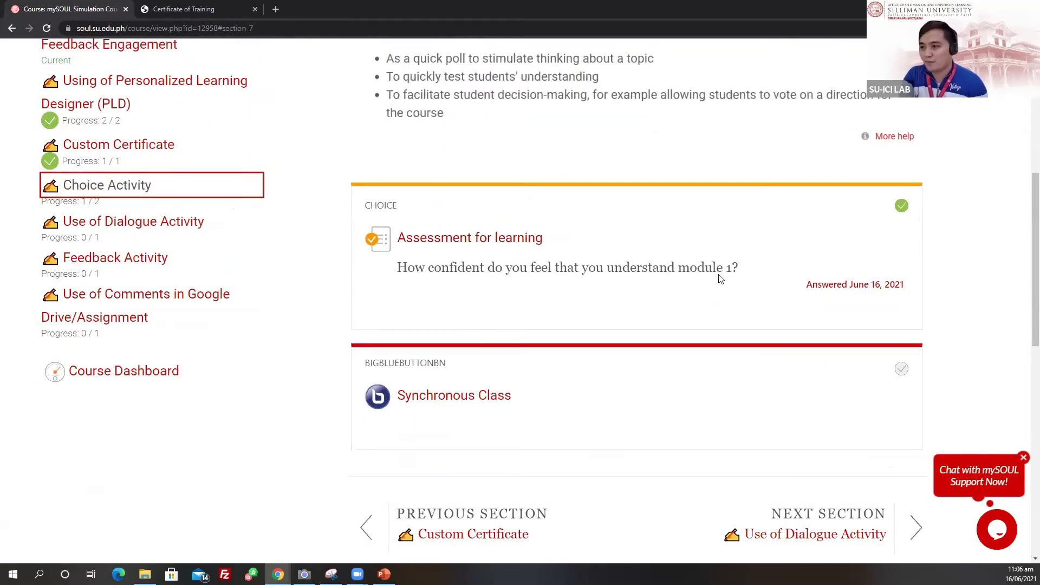
scroll(266, 276, up, 1)
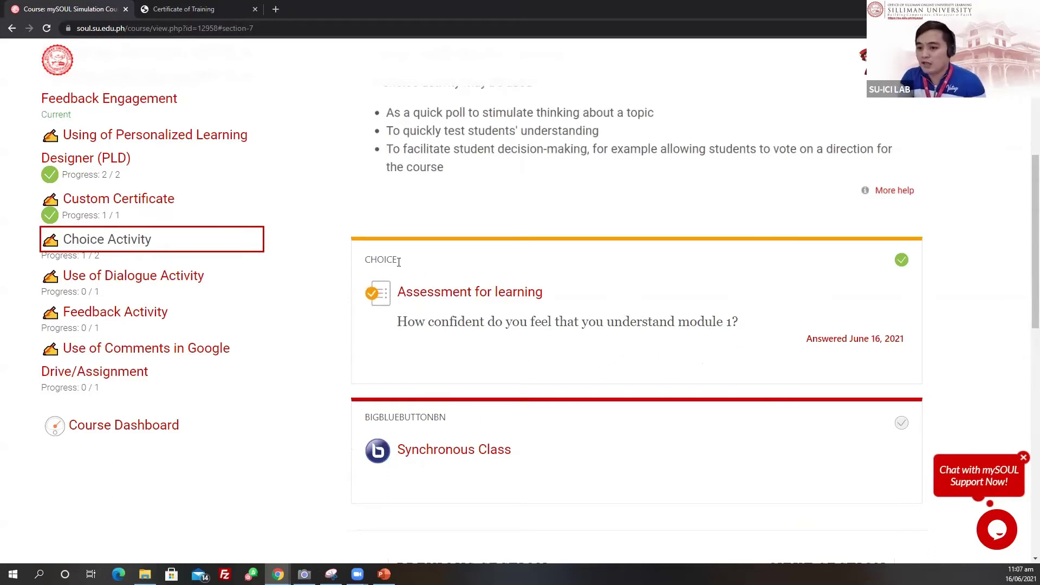
drag(363, 265, 427, 268)
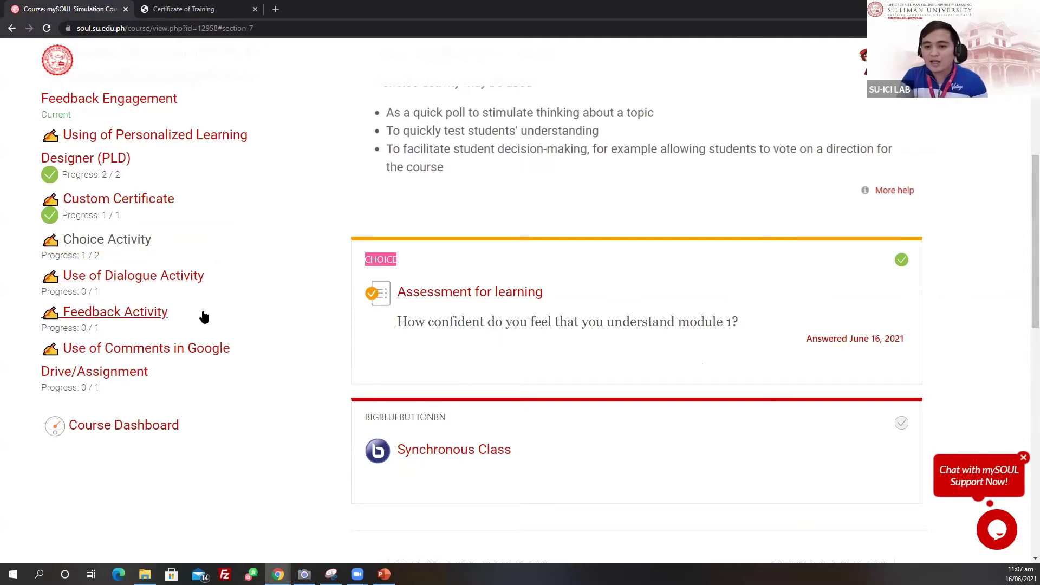
- Go to the Use of Dialogue Activity section and open the 'Send a private message' dialogue
click(125, 284)
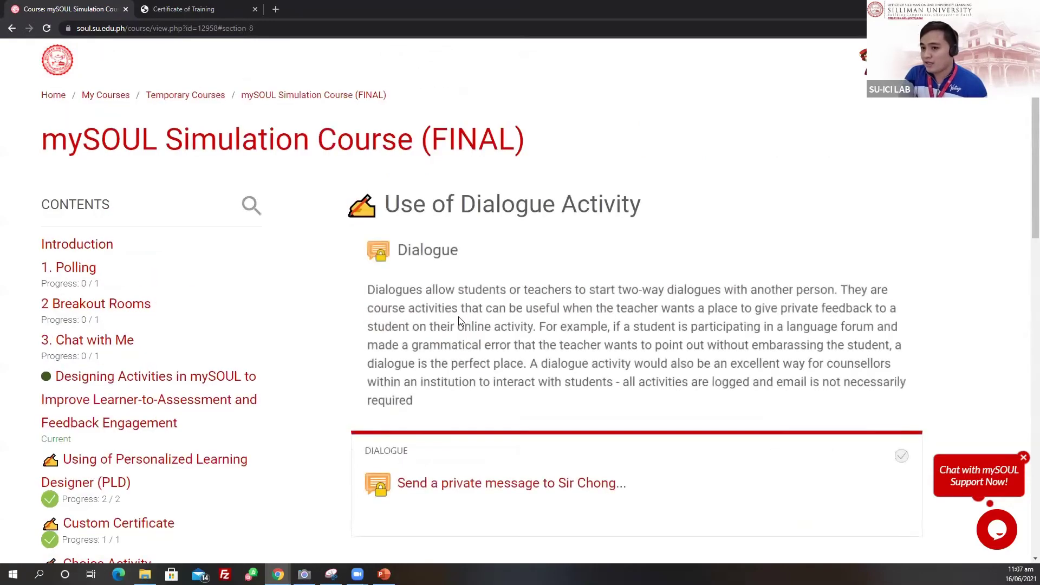
scroll(453, 244, down, 2)
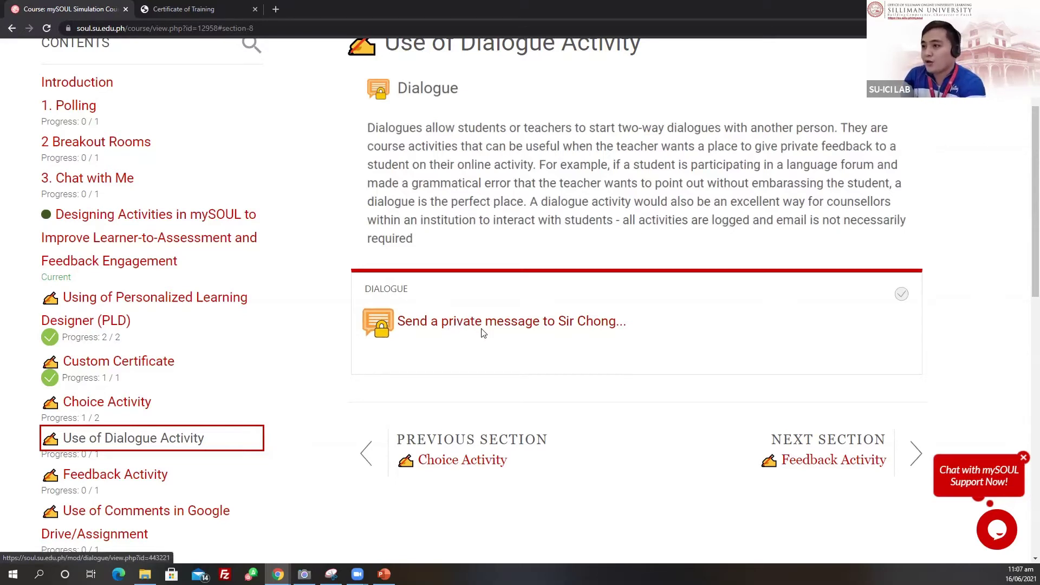
scroll(550, 330, up, 3)
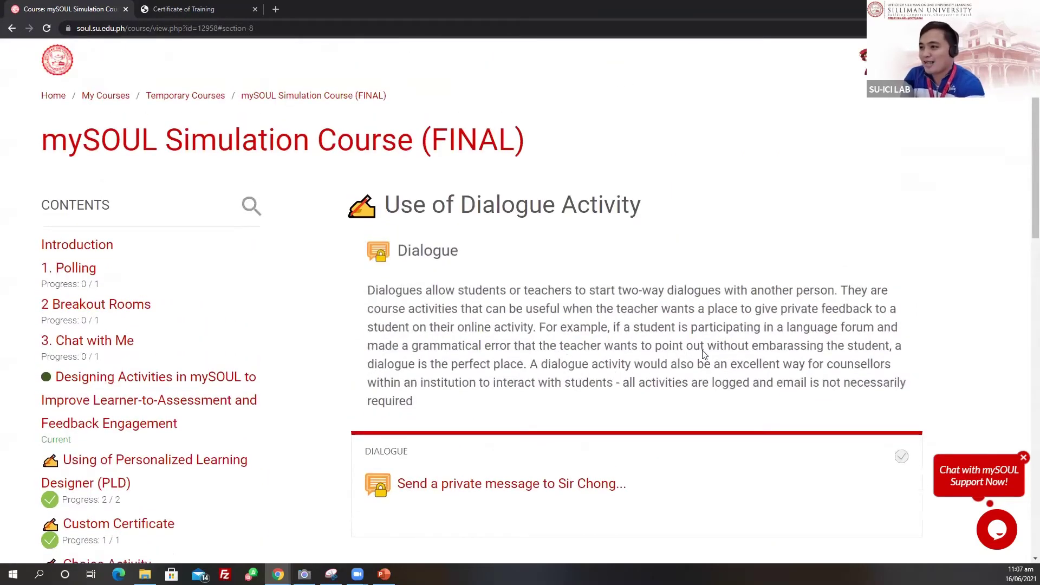
scroll(699, 355, down, 3)
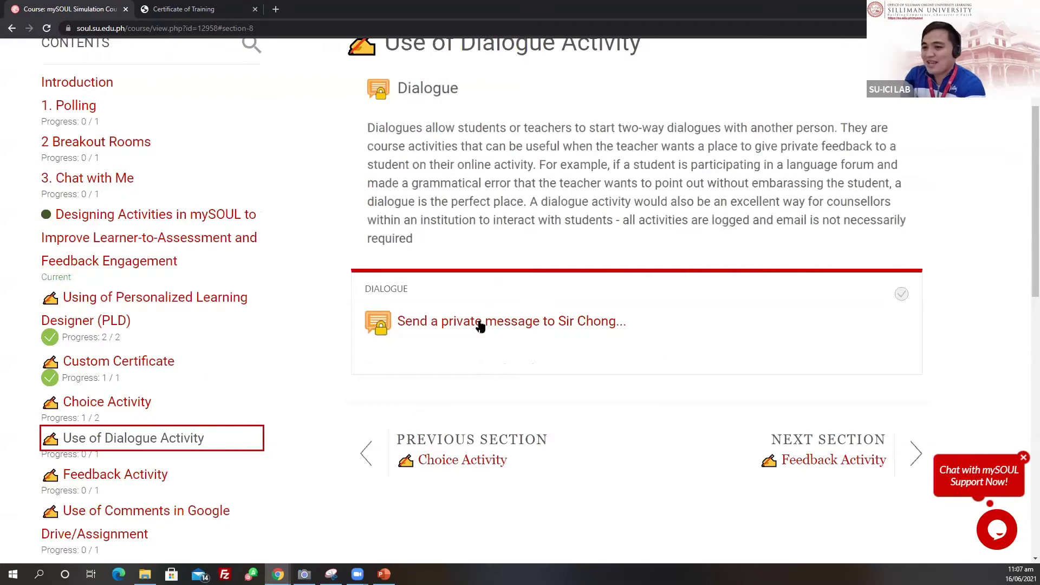
click(447, 325)
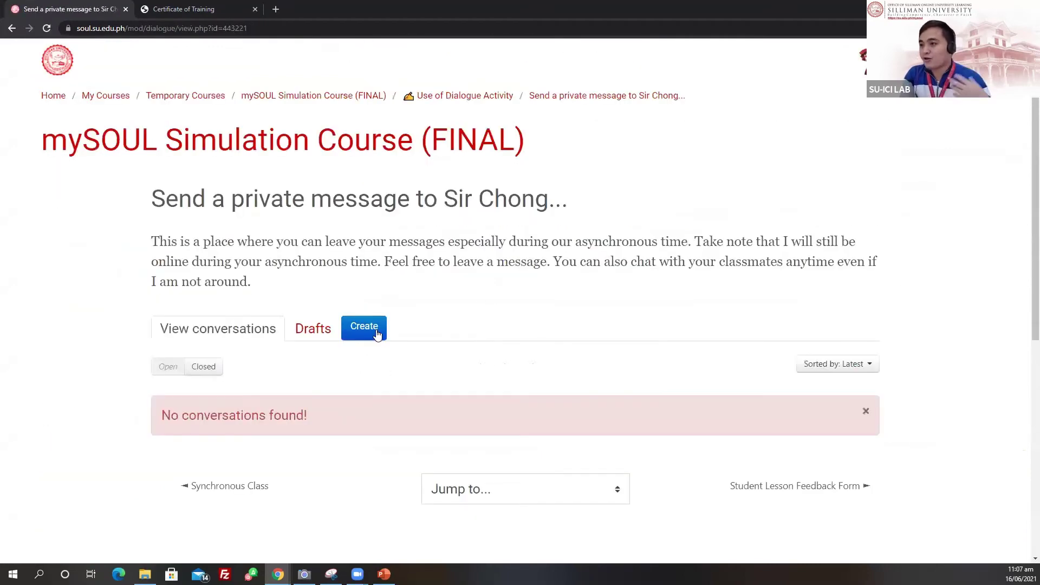
- Start a new conversation and add the teacher as the recipient through the People search
click(366, 331)
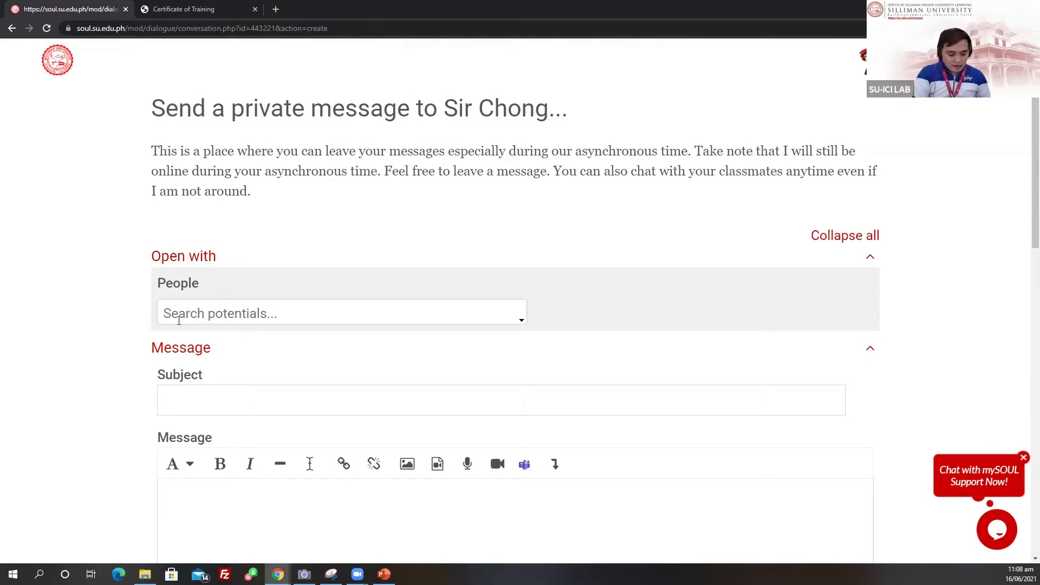
text(fre)
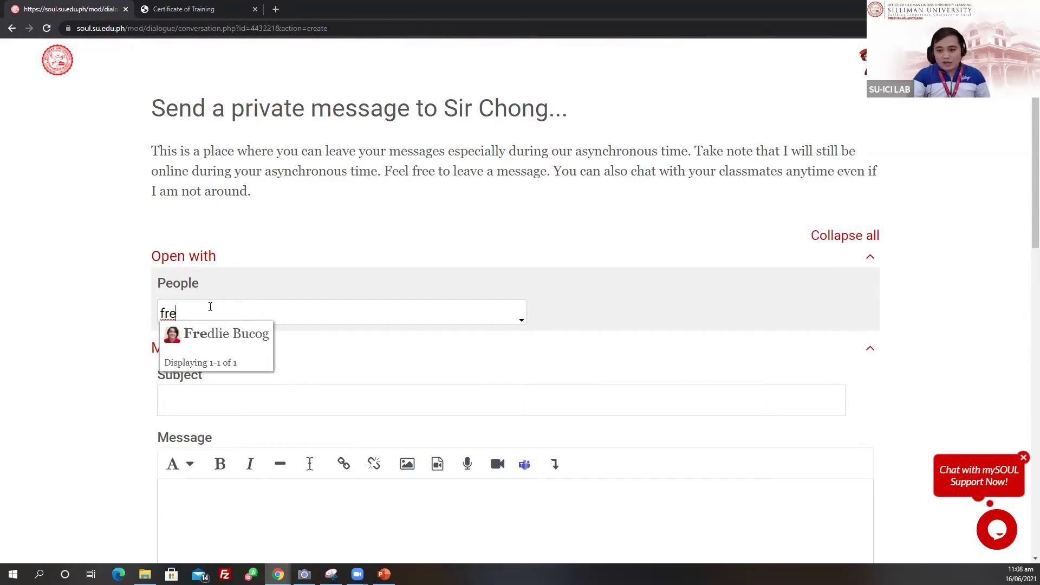
click(215, 336)
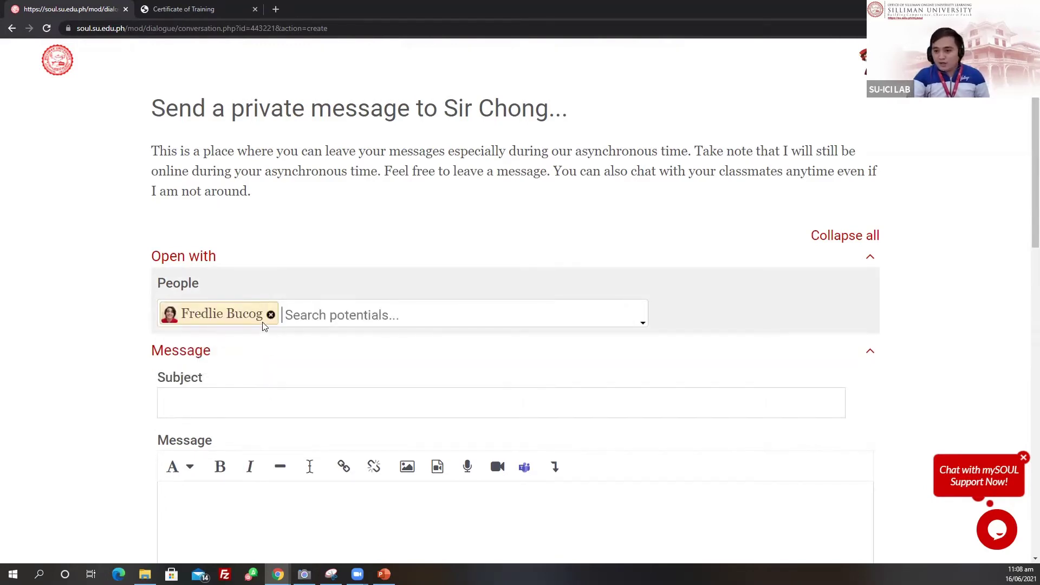
scroll(243, 332, down, 2)
- Enter subject 'Title' and message 'Concern', then scroll down to Attachments
click(207, 298)
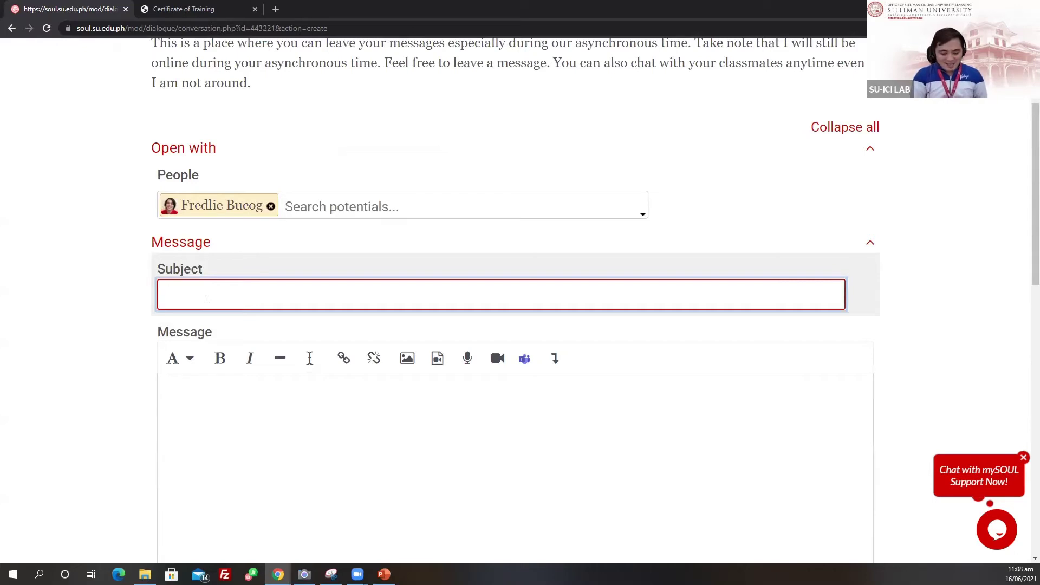
text(Title)
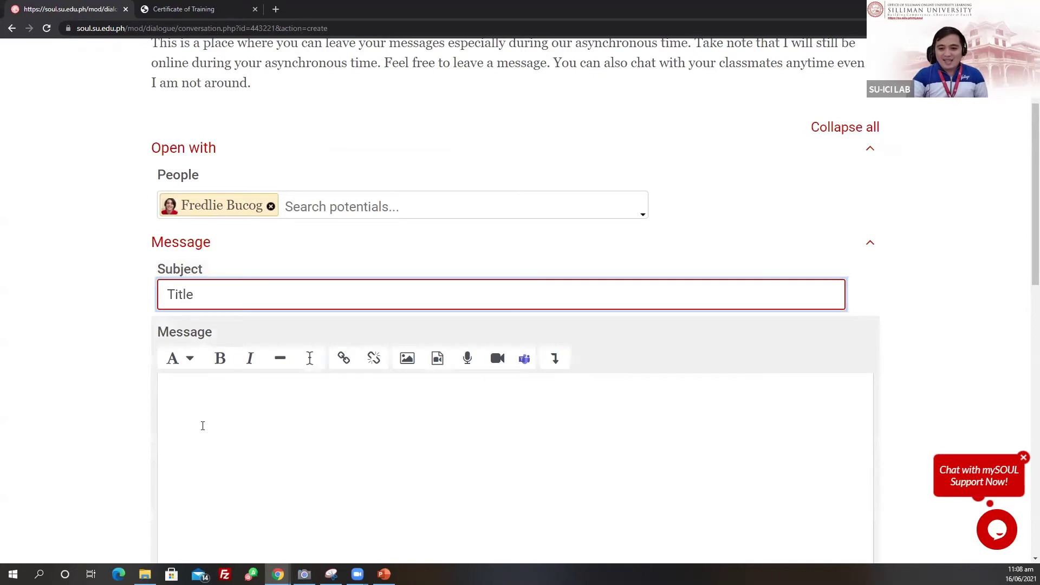
click(227, 394)
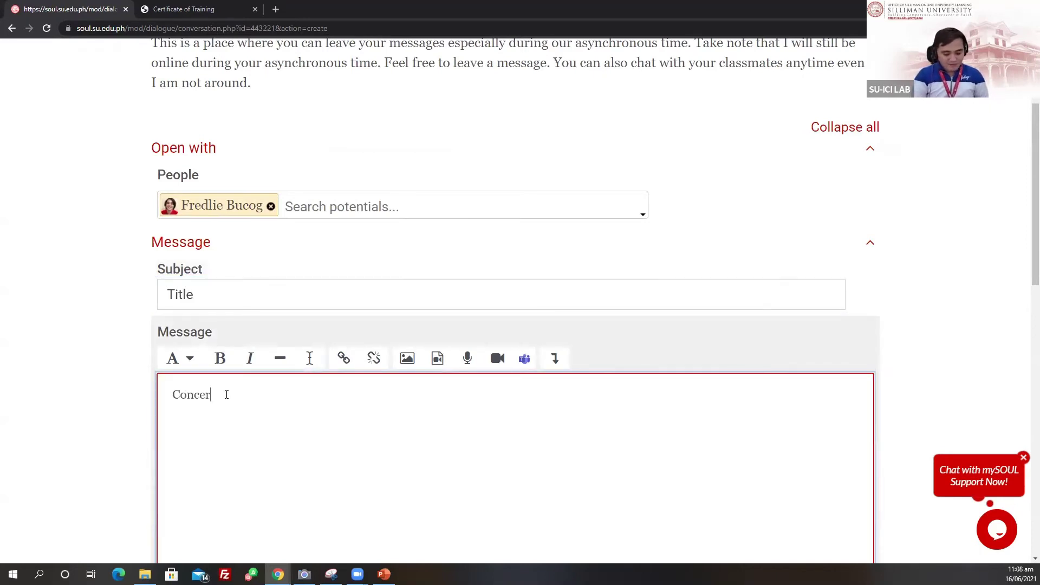
scroll(388, 407, down, 4)
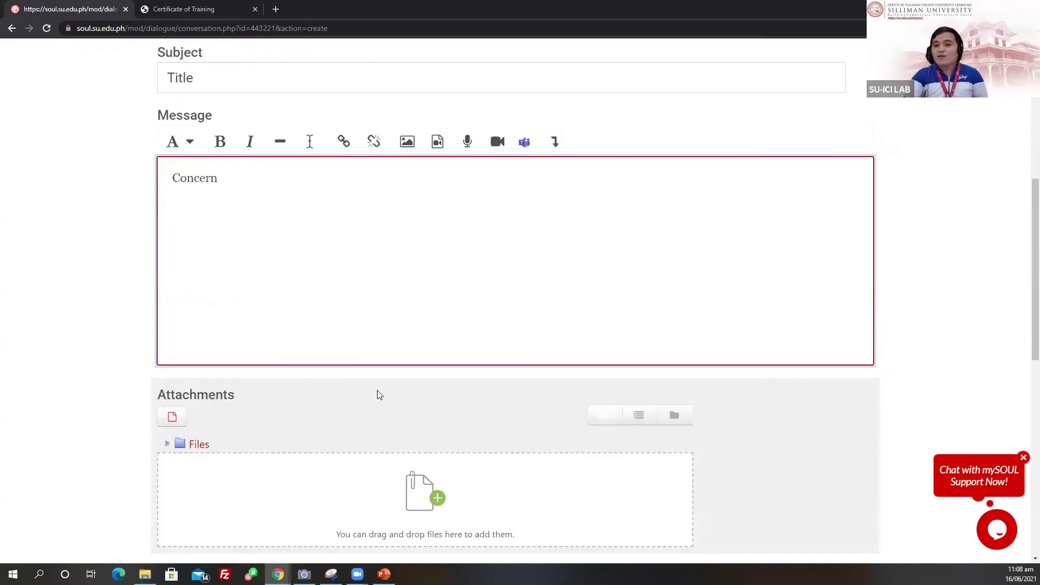
scroll(379, 395, down, 3)
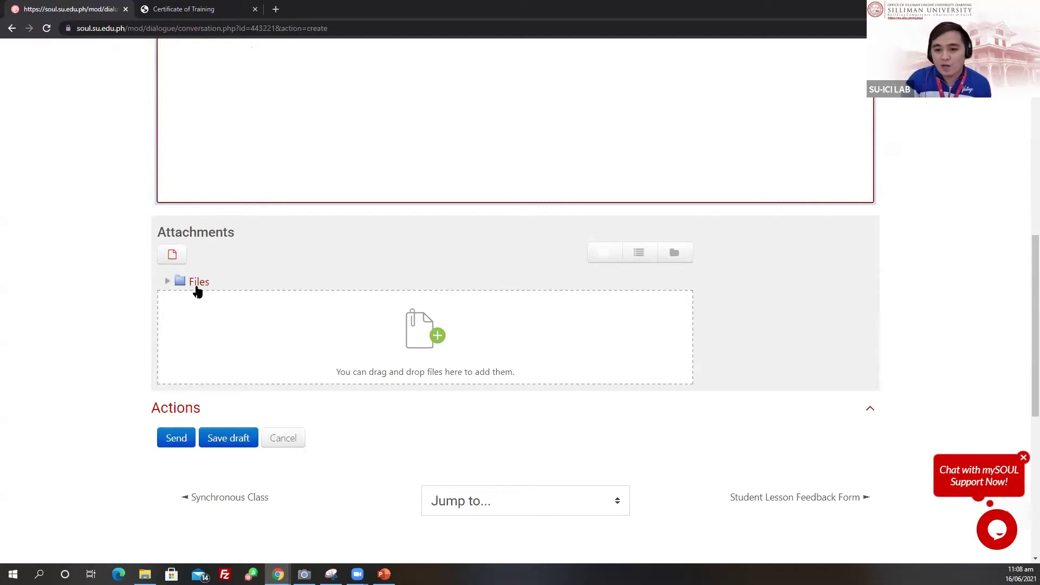
- Try attaching an image file from Downloads, which is rejected as too large
click(422, 330)
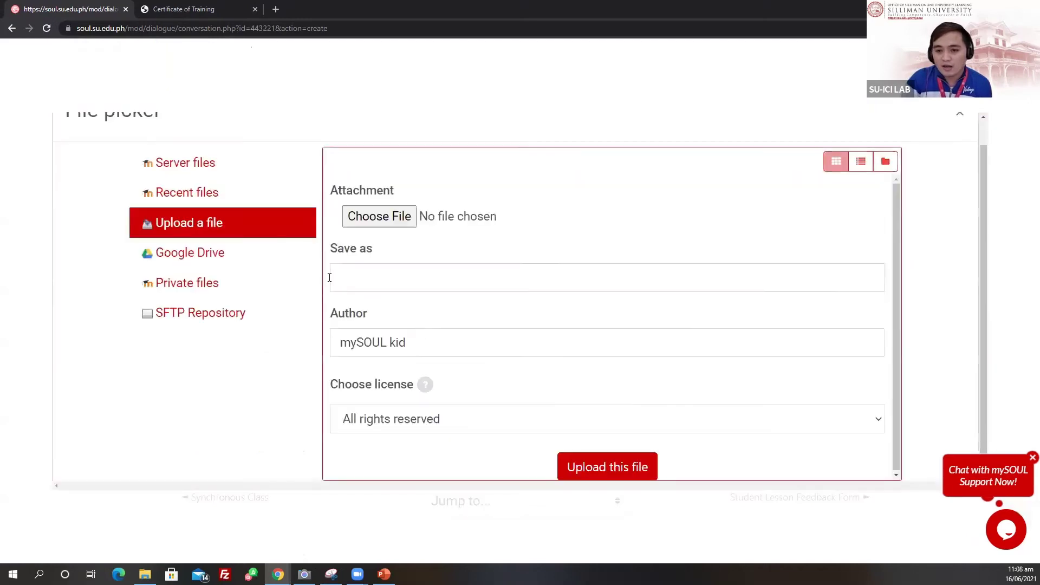
click(385, 216)
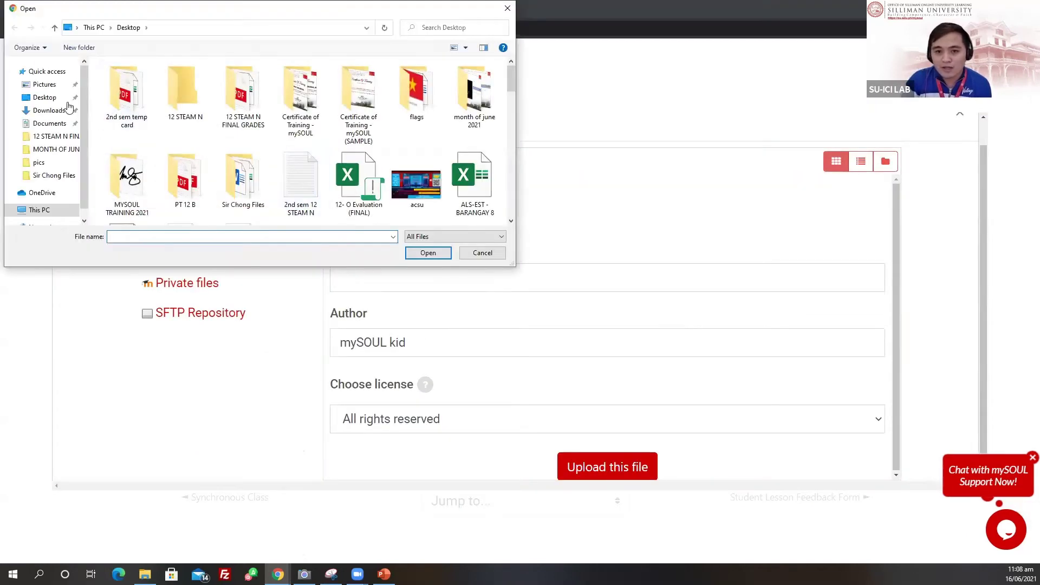
click(54, 110)
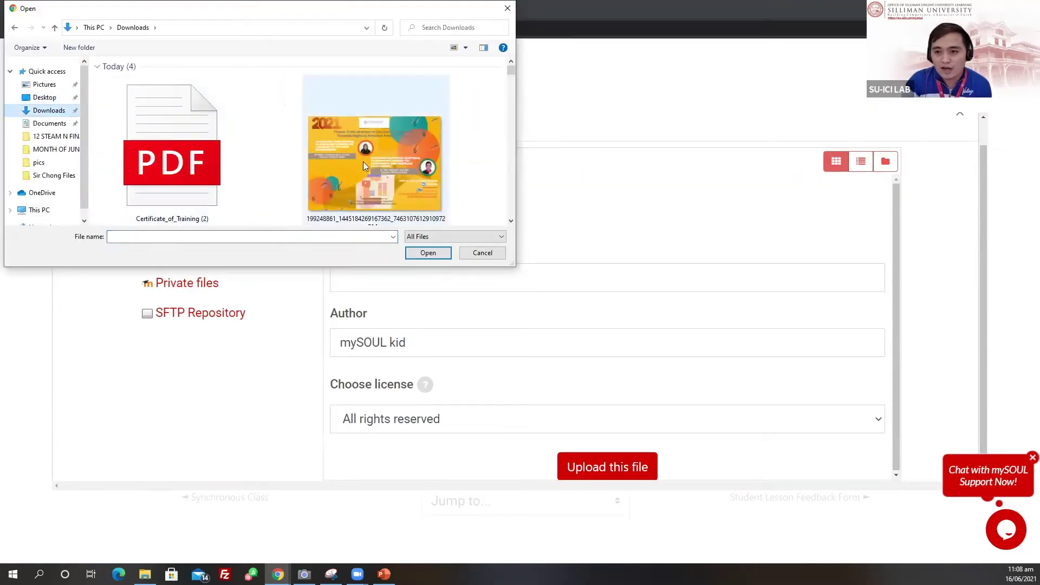
click(363, 162)
click(429, 253)
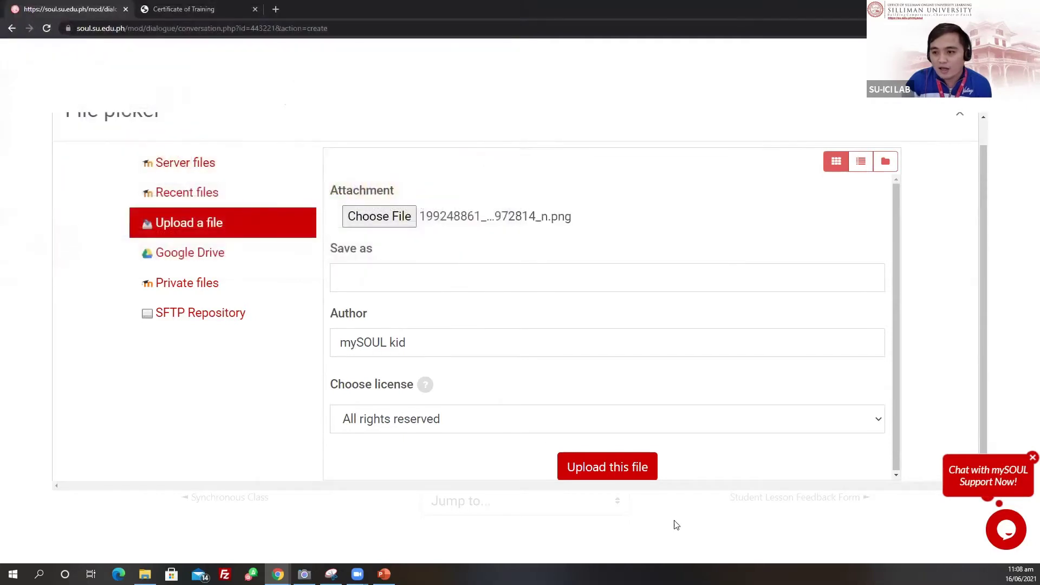
click(599, 469)
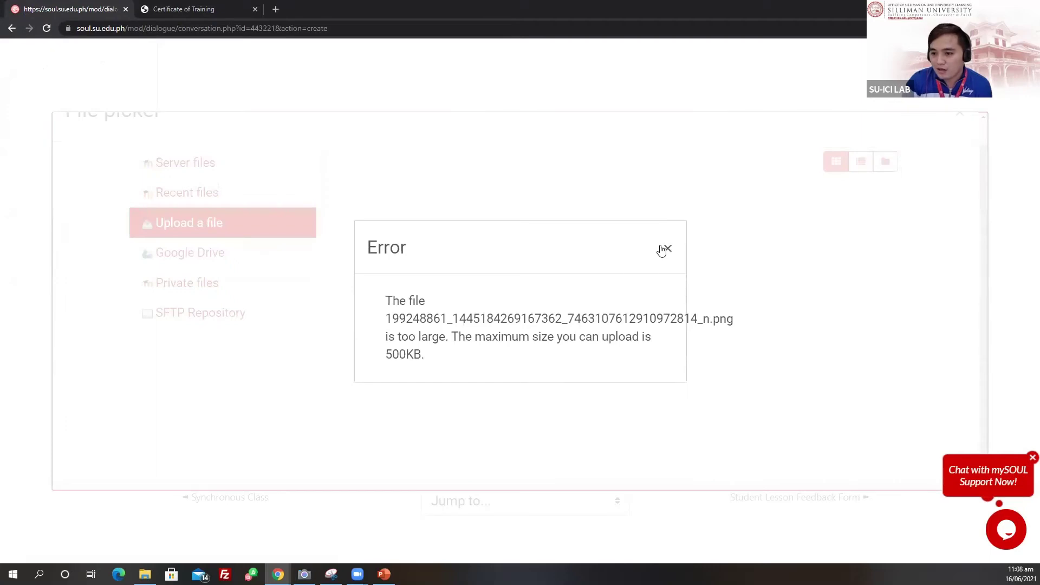
click(663, 248)
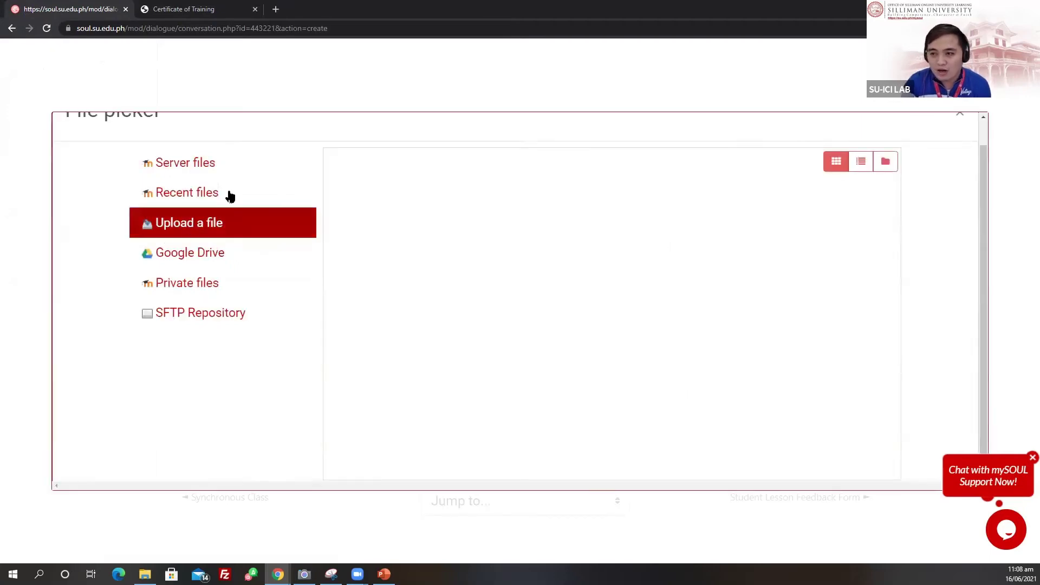
click(190, 222)
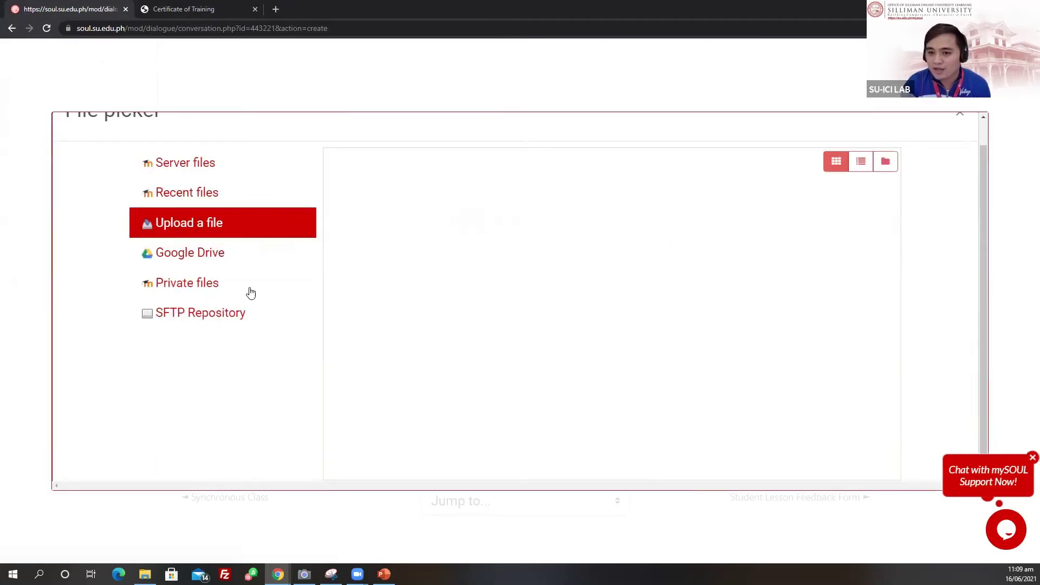
scroll(754, 291, up, 1)
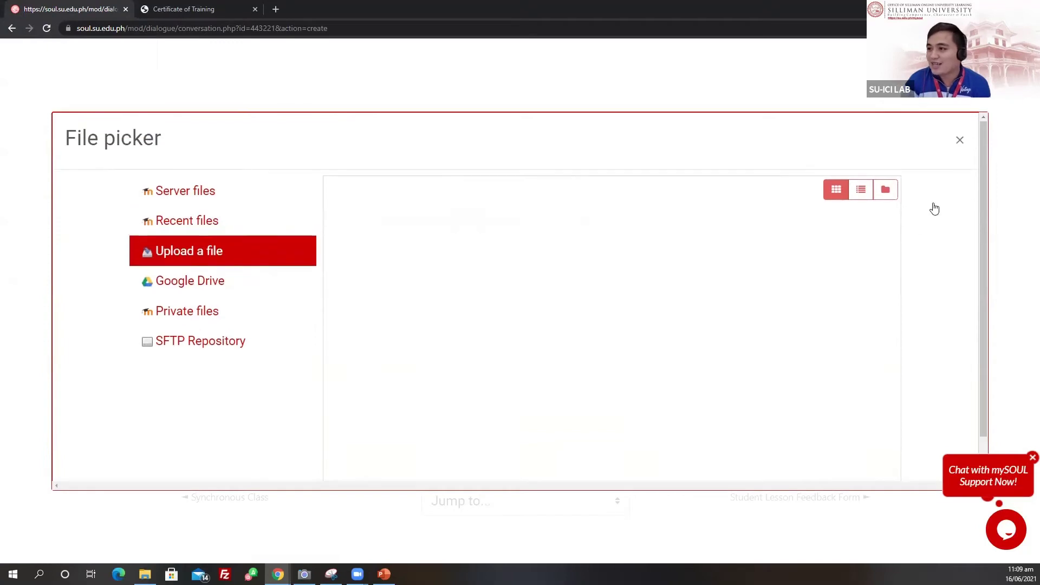
- Reopen the file picker and choose Certificate_of_Training (2).pdf for upload
click(960, 143)
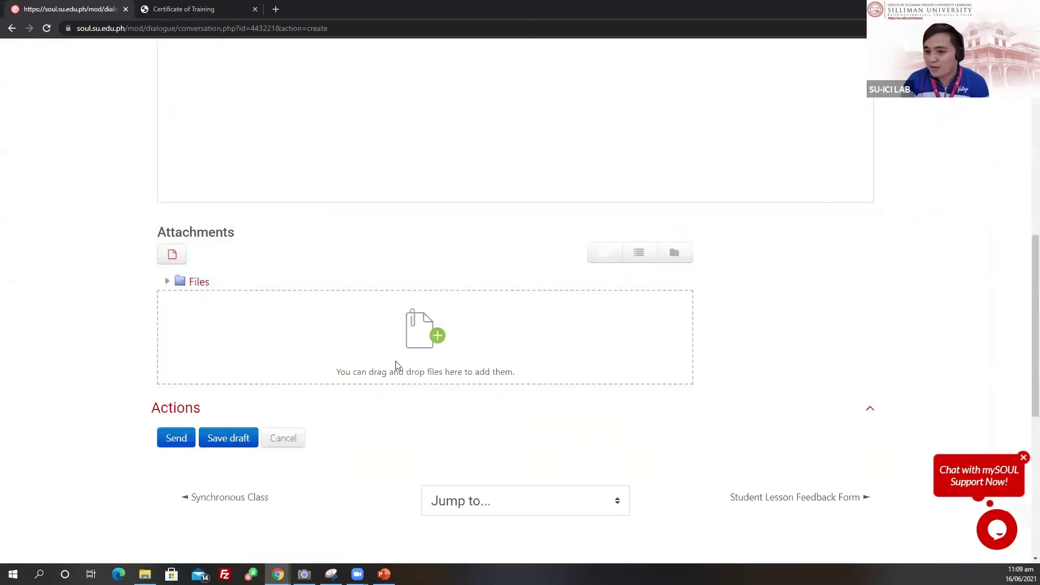
click(424, 329)
click(375, 217)
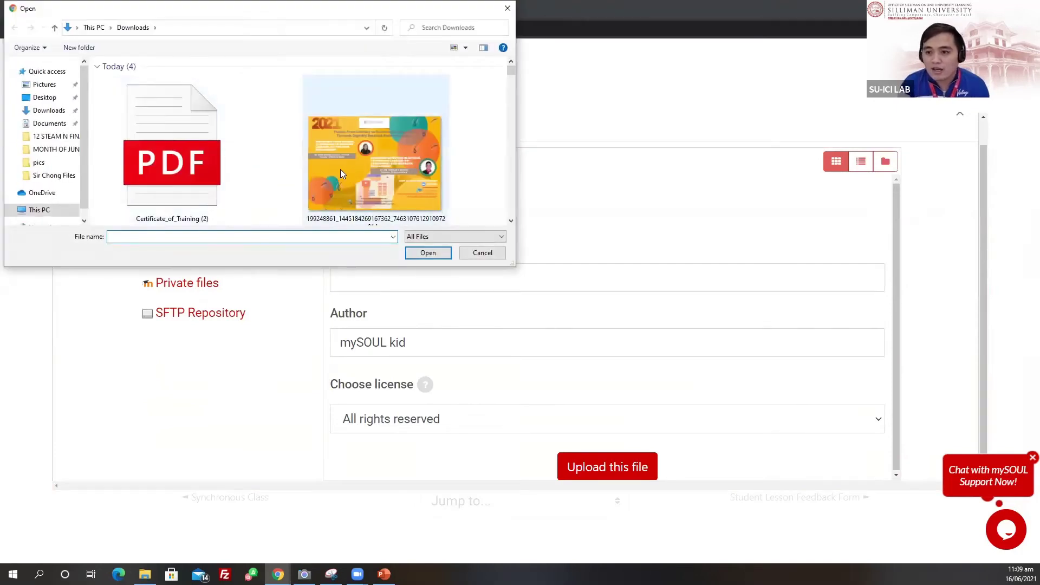
click(182, 165)
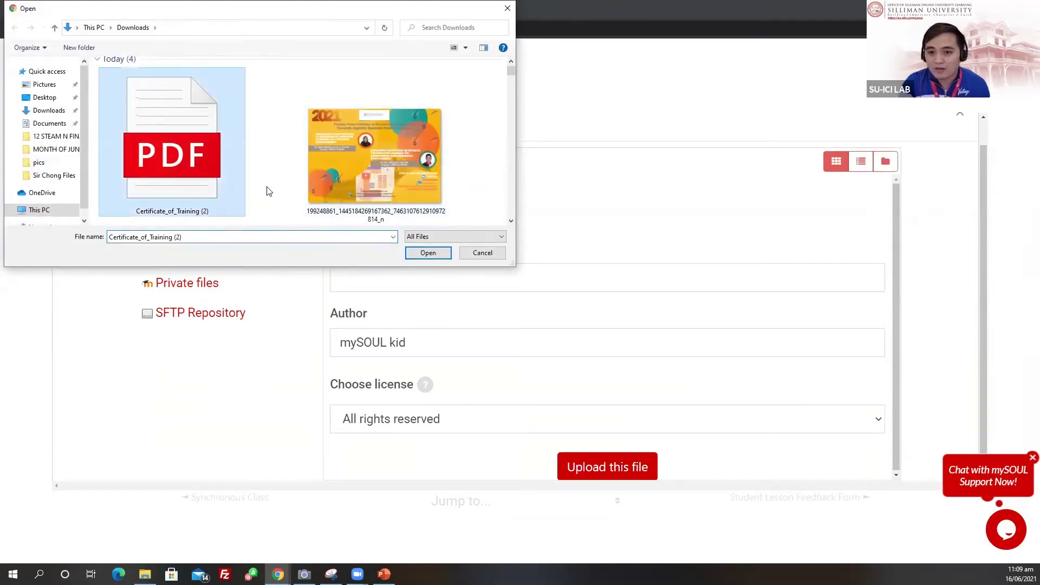
click(428, 253)
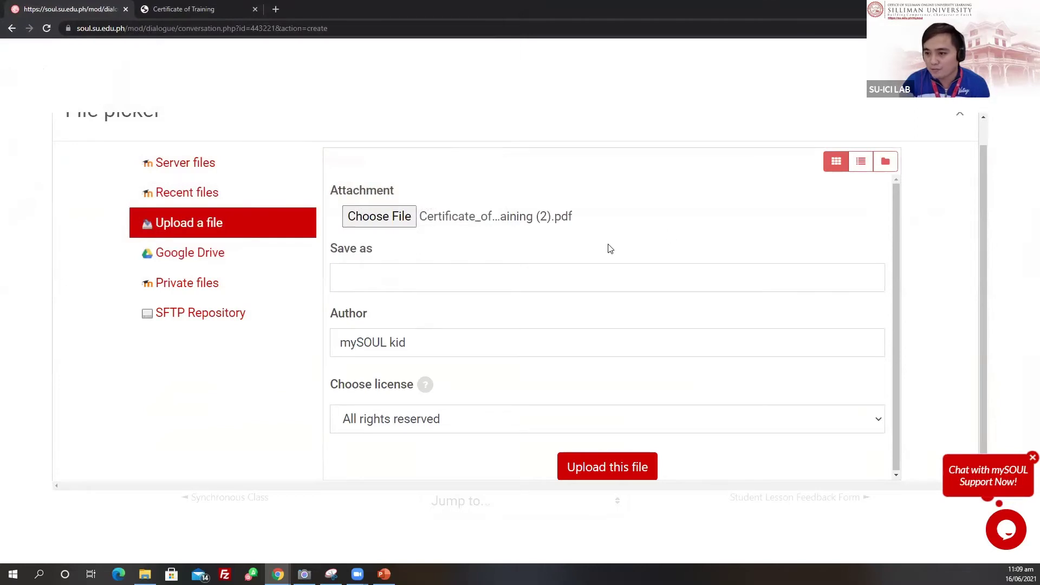
- Upload the certificate PDF and send the 'Concern' message as a new conversation
click(603, 468)
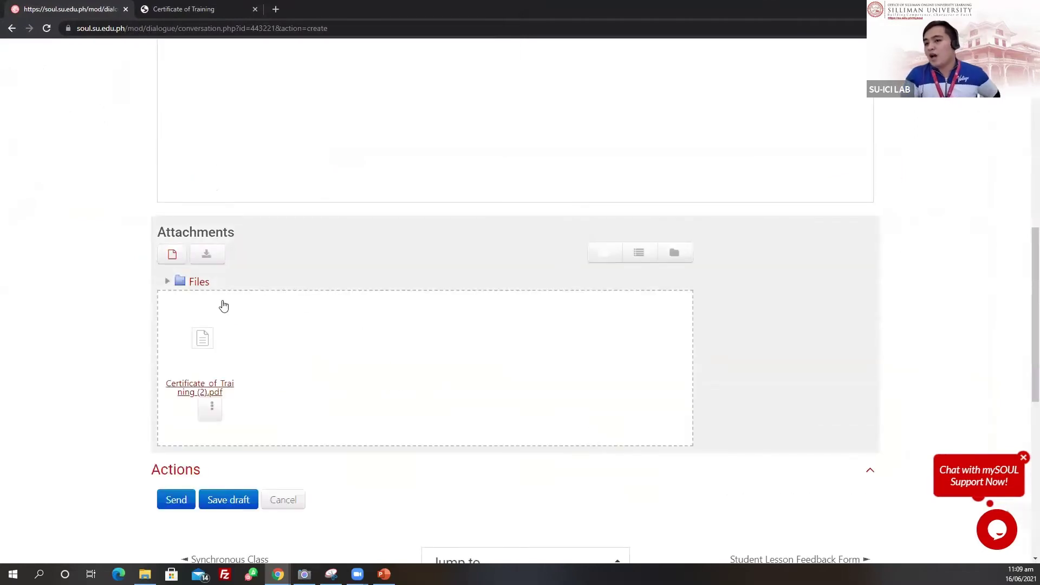
scroll(203, 353, up, 2)
scroll(233, 325, up, 1)
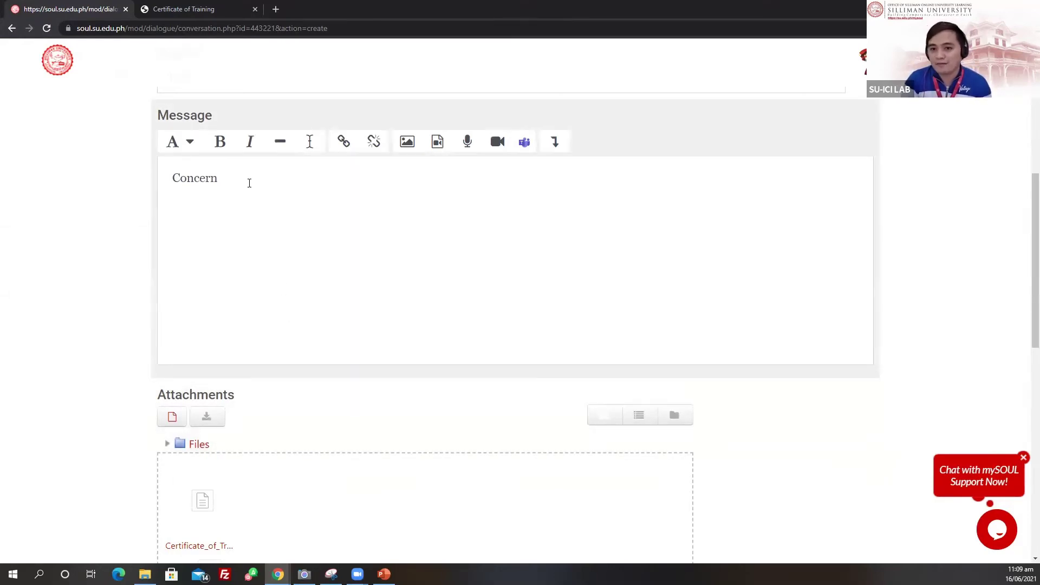
scroll(258, 254, down, 6)
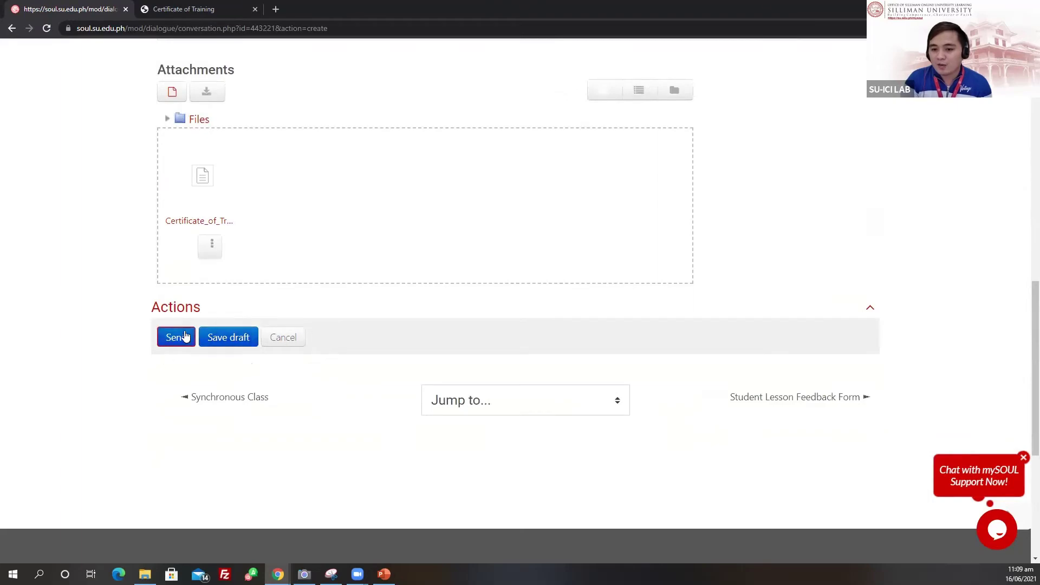
click(178, 344)
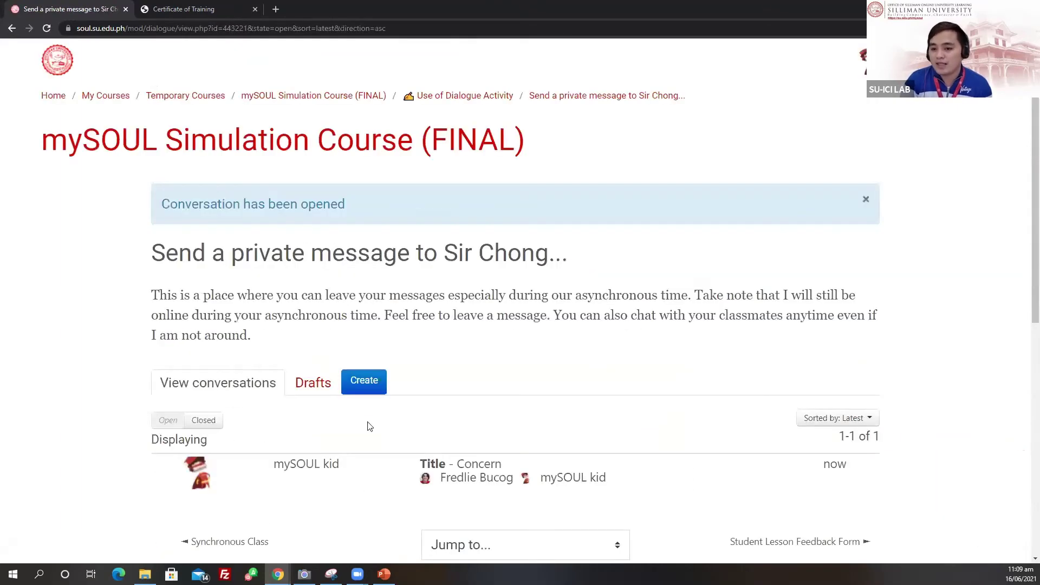
scroll(357, 304, down, 3)
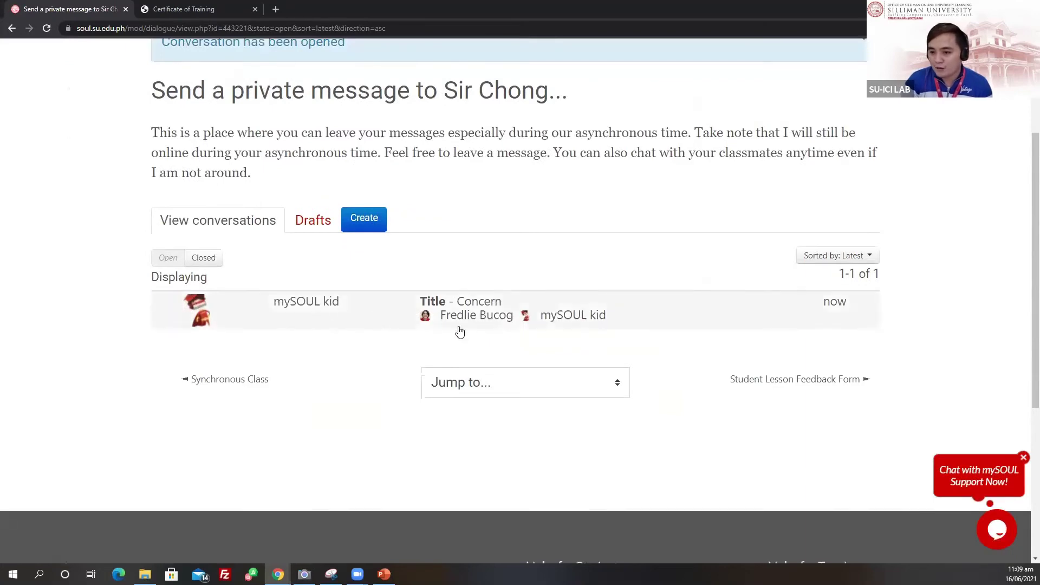
- Go back to the course page, switch to the other browser window and reload the course there
scroll(581, 407, up, 3)
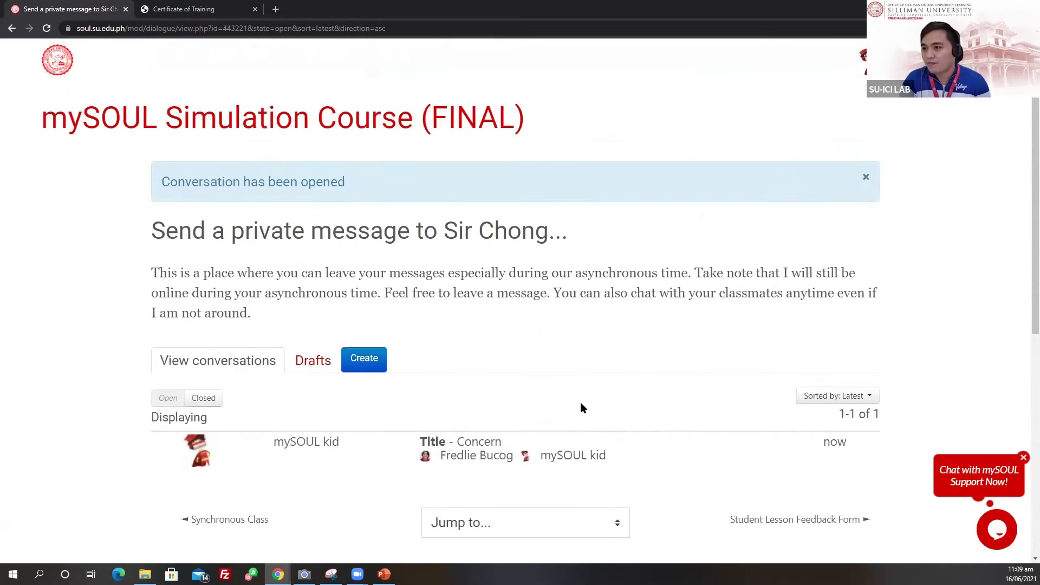
click(298, 143)
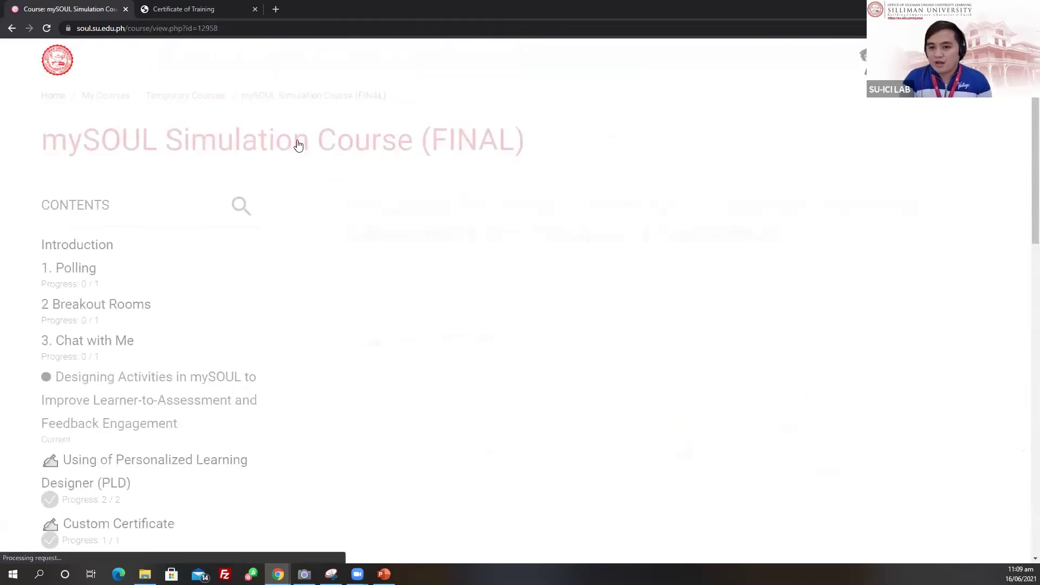
scroll(96, 418, down, 2)
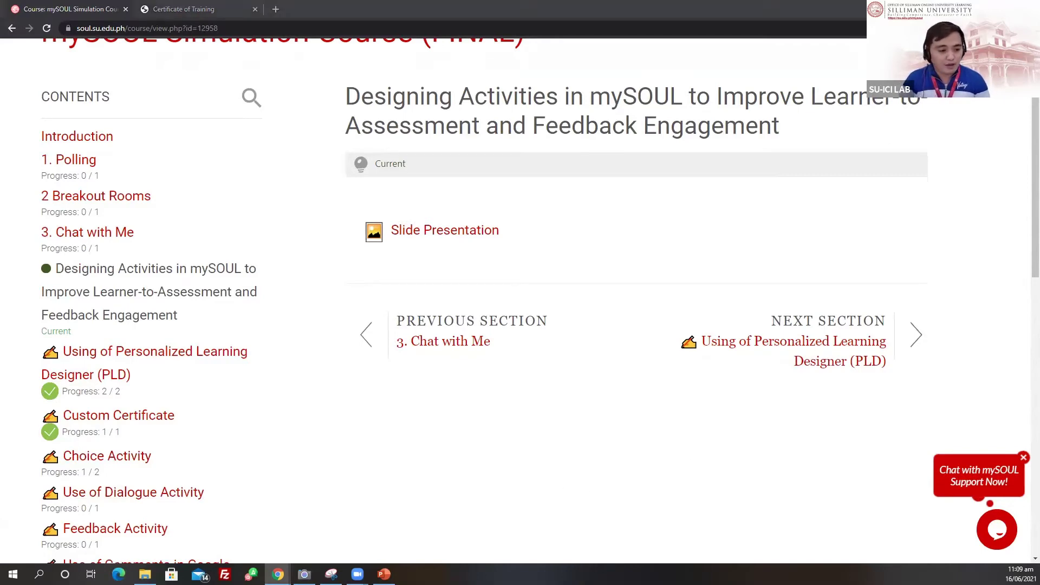
key(alt+Tab)
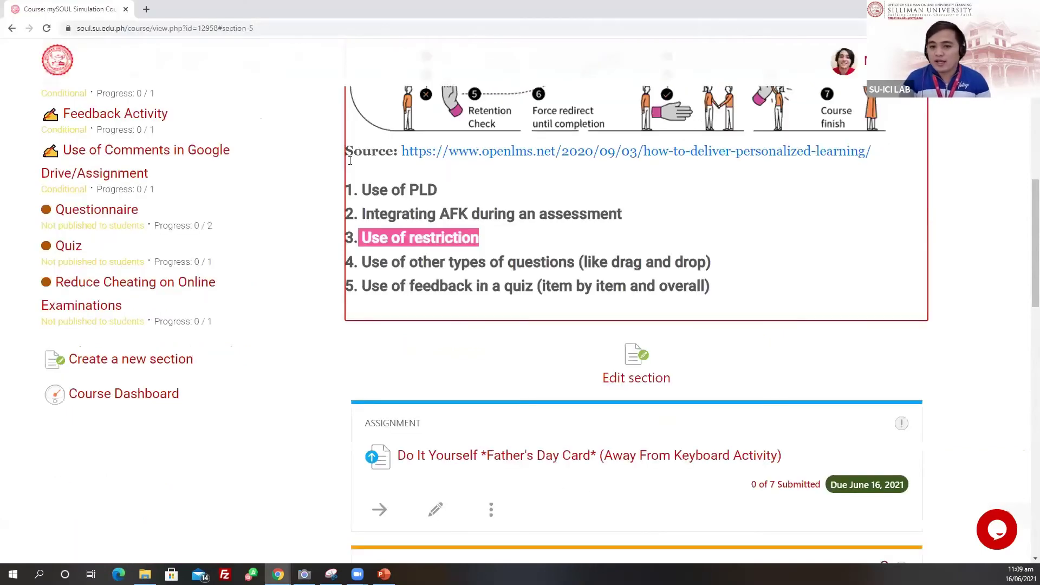
scroll(349, 161, up, 10)
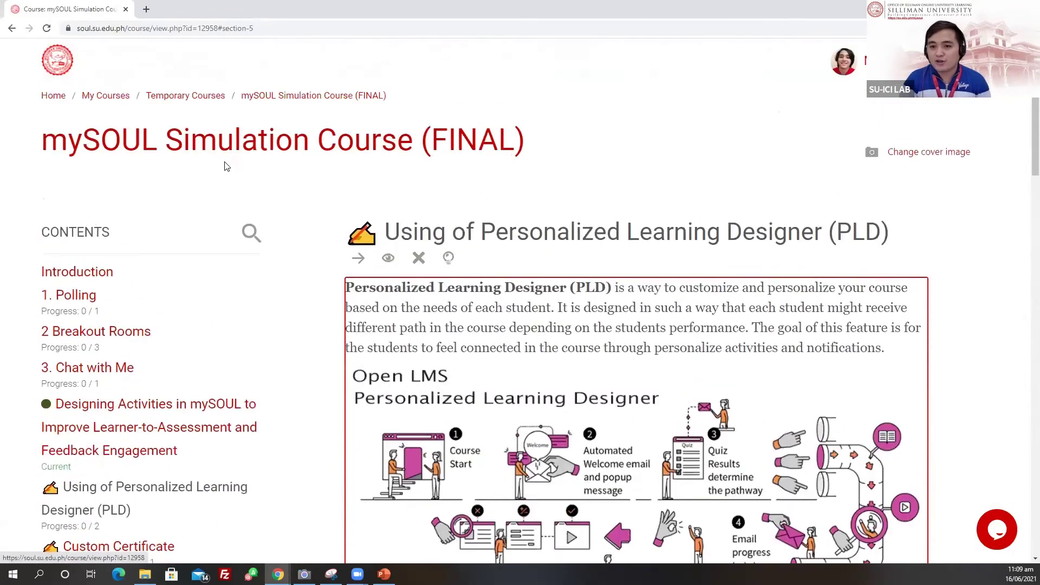
click(244, 140)
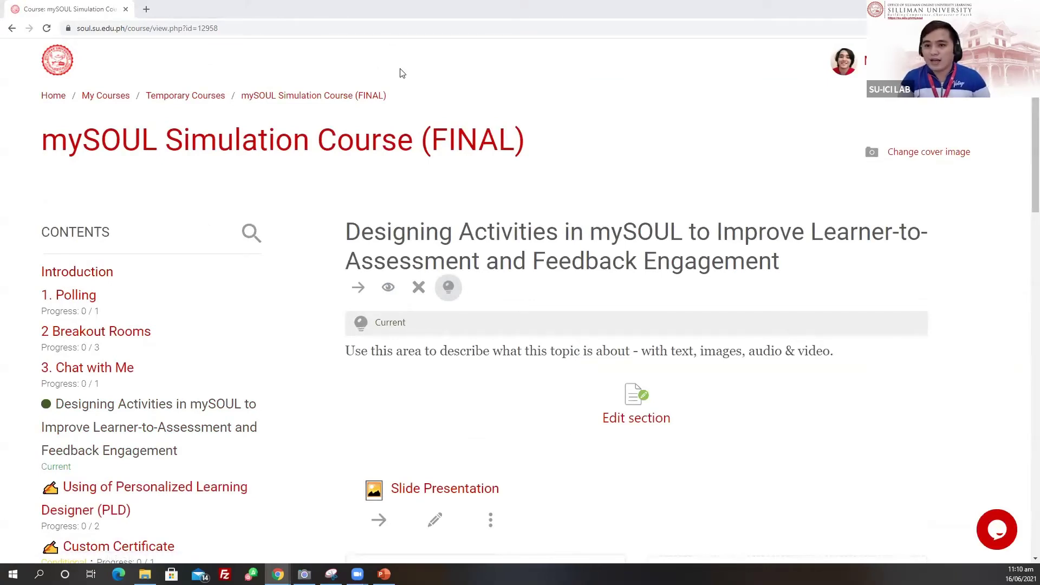
scroll(217, 355, down, 7)
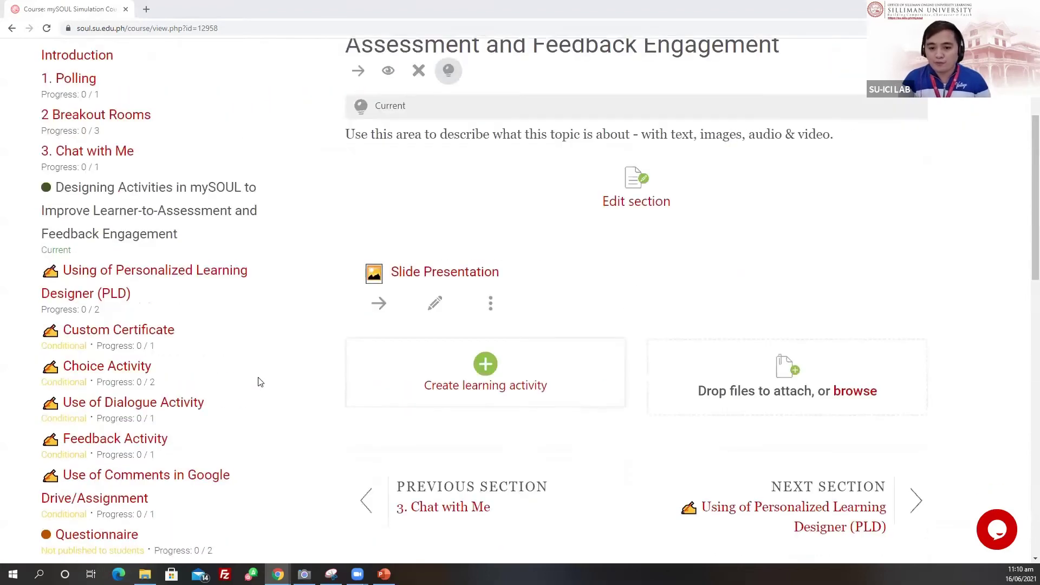
scroll(285, 271, up, 1)
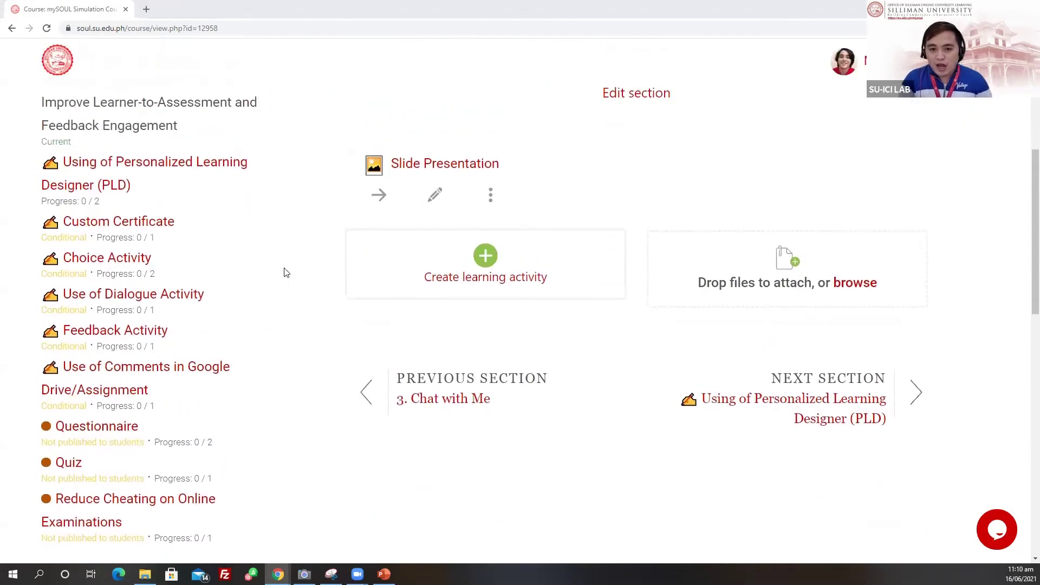
scroll(189, 325, up, 2)
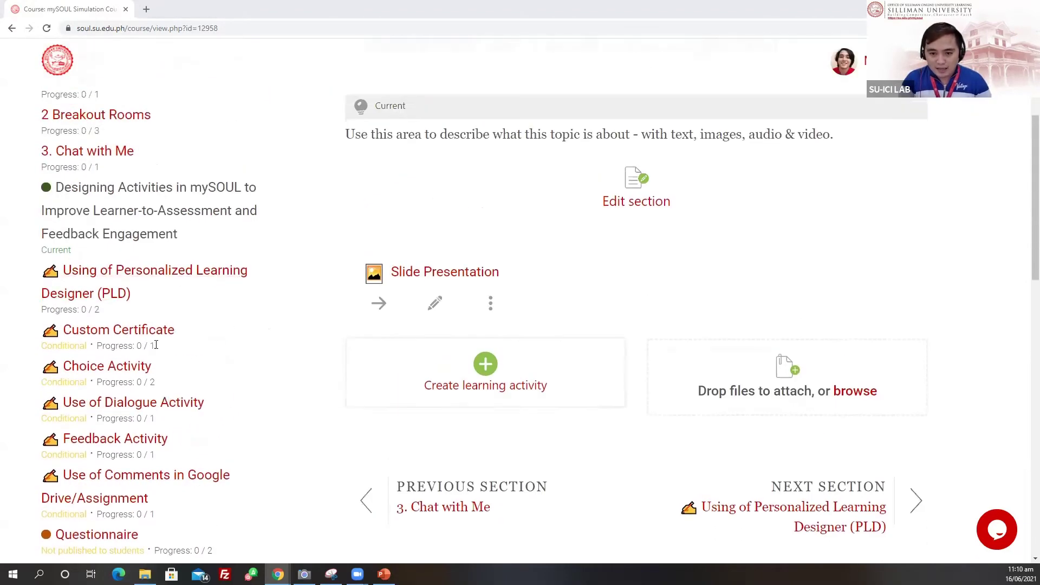
- Open the dialogue's unread message and the 'Concern' conversation from Use of Dialogue Activity
click(142, 409)
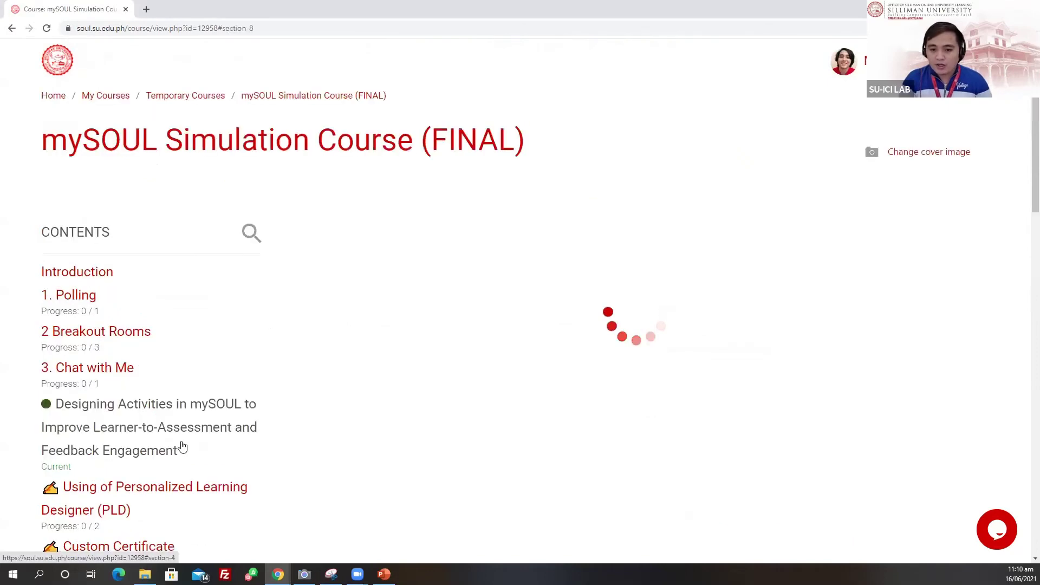
drag(386, 232, 660, 229)
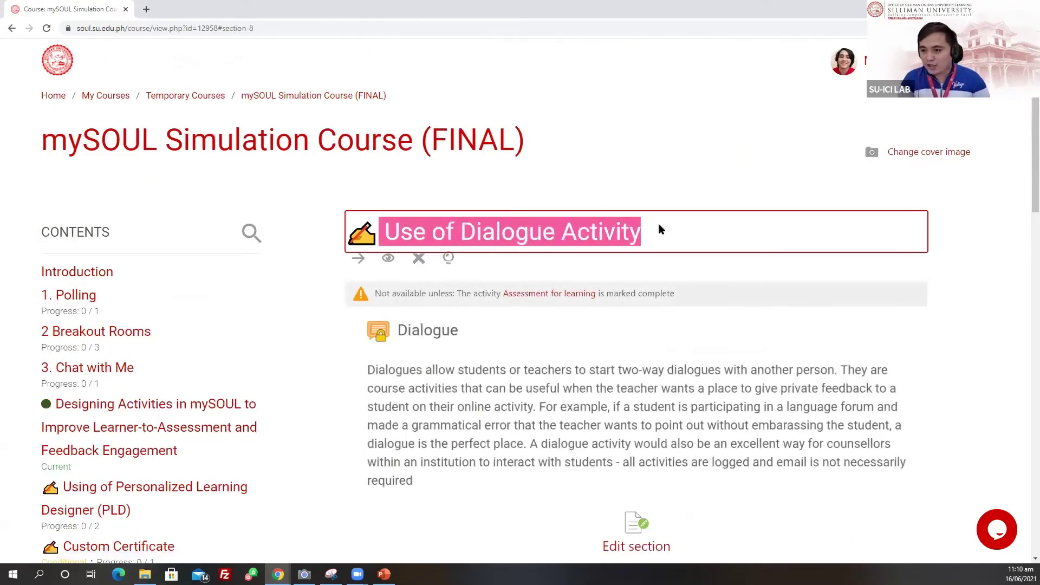
scroll(654, 309, down, 6)
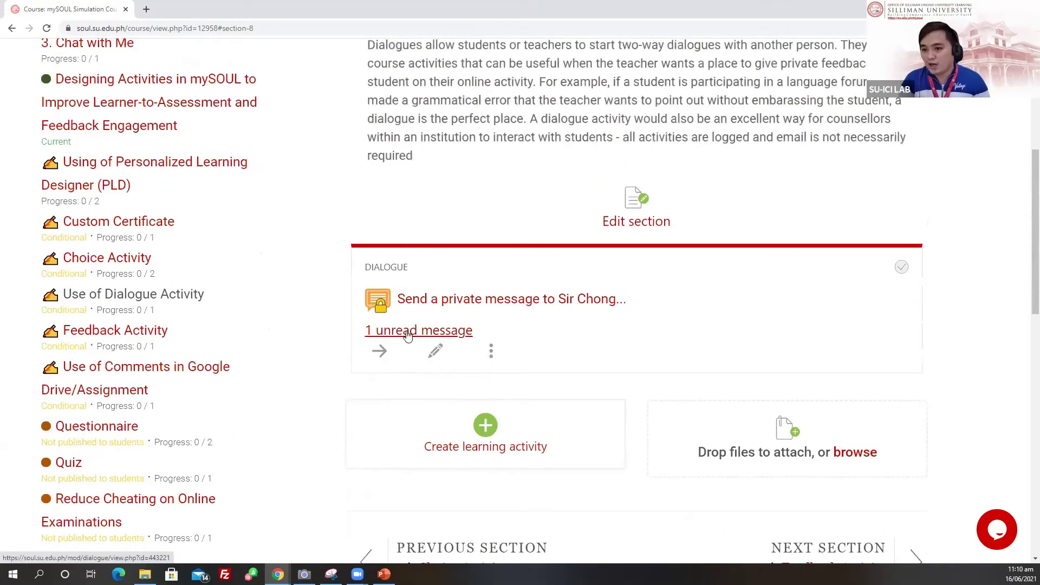
click(403, 333)
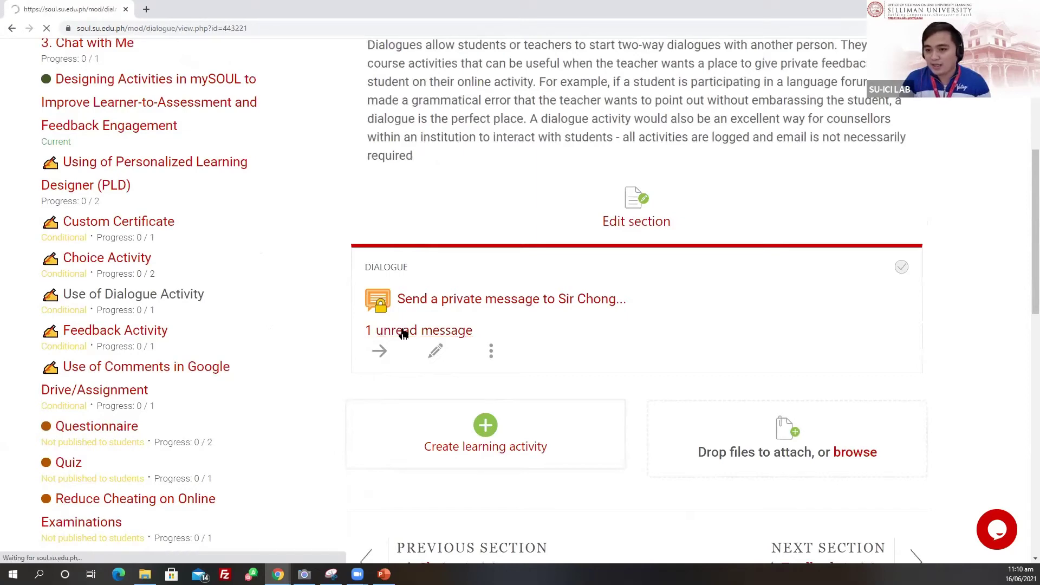
scroll(535, 419, down, 2)
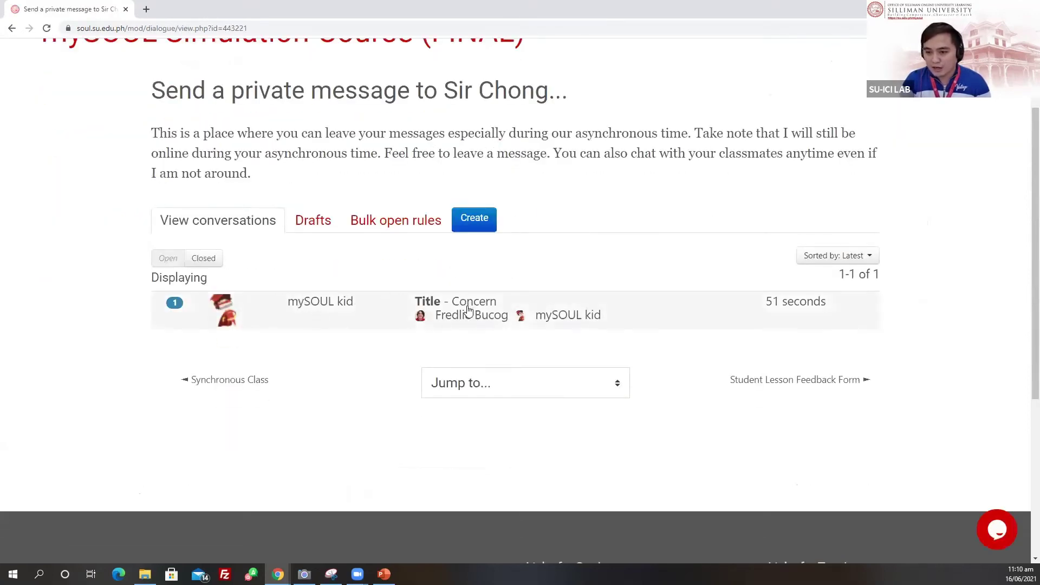
click(495, 313)
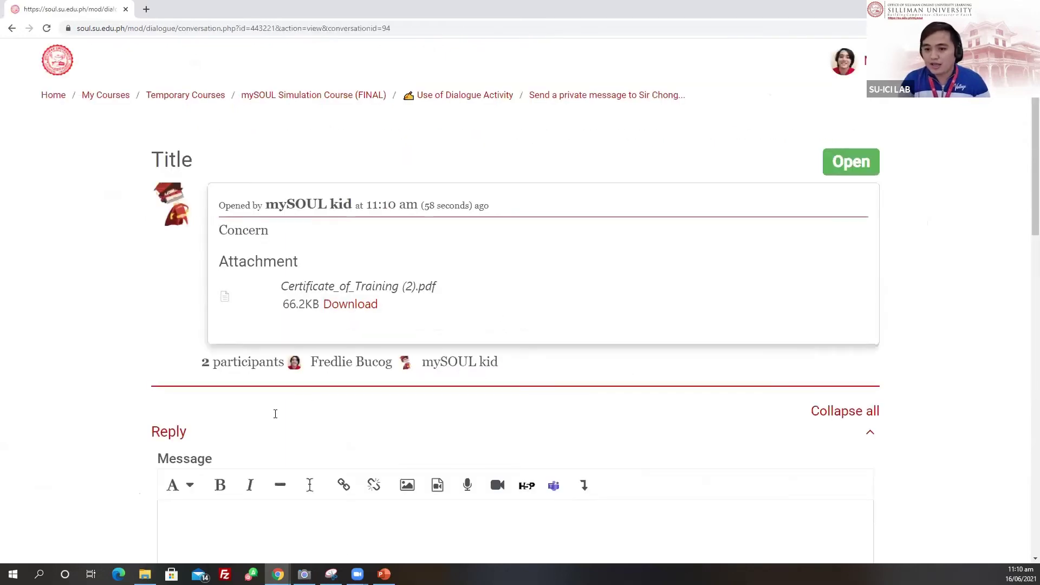
- Write and send the reply 'reply' in the Concern conversation
scroll(275, 414, down, 2)
click(217, 422)
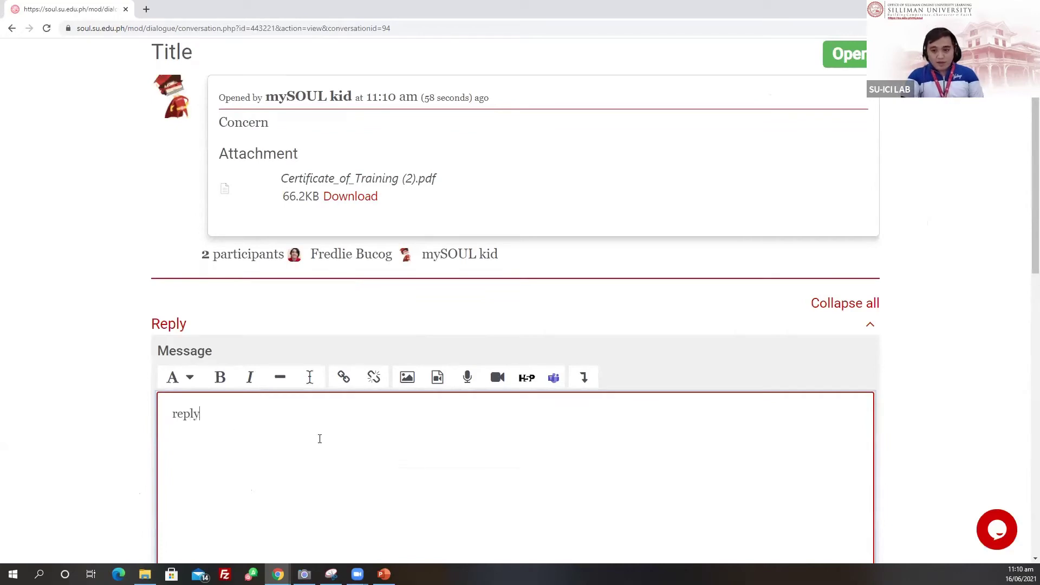
scroll(320, 439, down, 8)
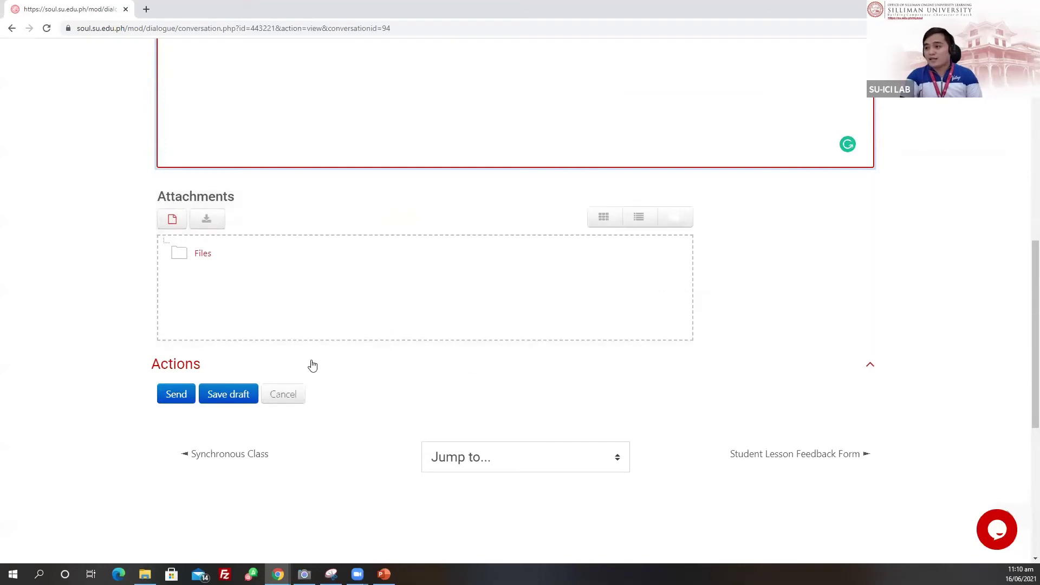
click(171, 396)
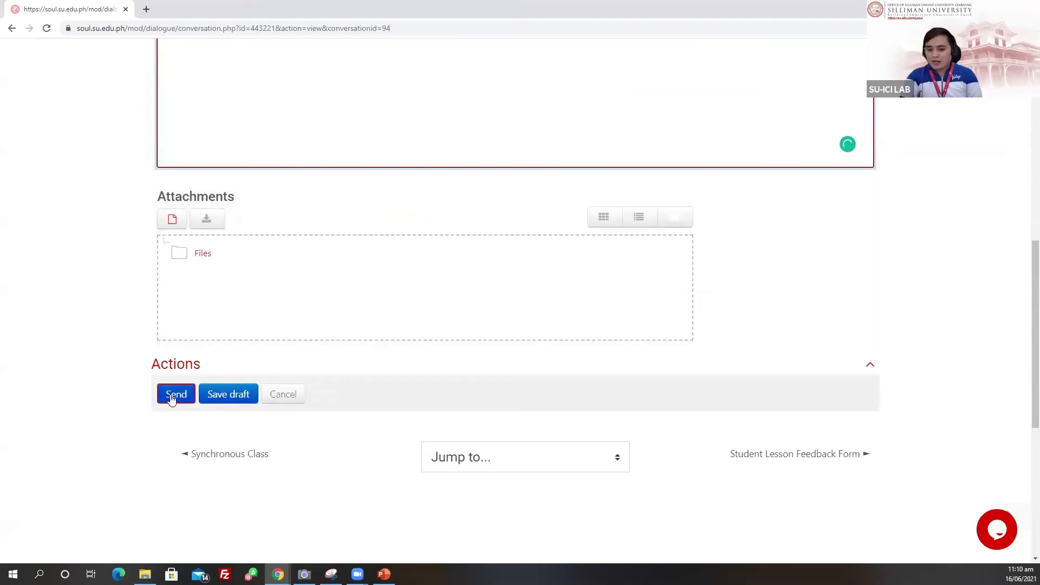
click(171, 397)
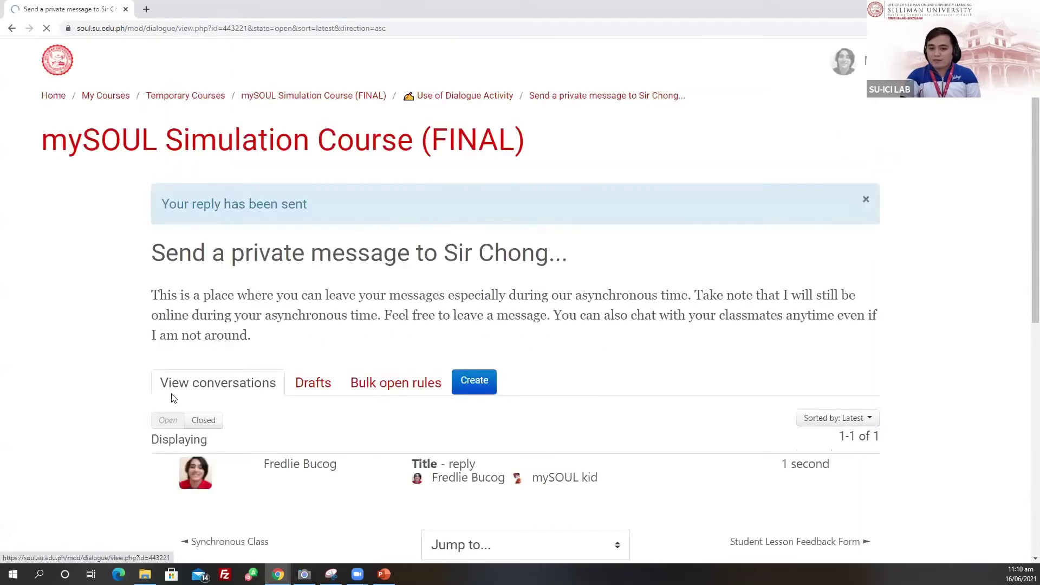
scroll(467, 342, down, 3)
scroll(466, 358, up, 2)
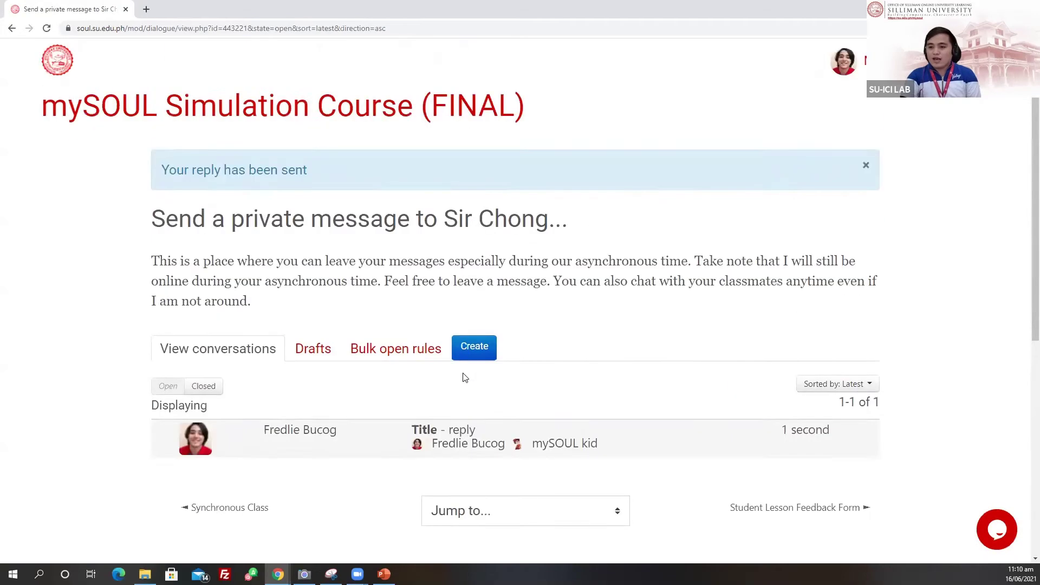
scroll(458, 401, up, 1)
scroll(450, 418, down, 3)
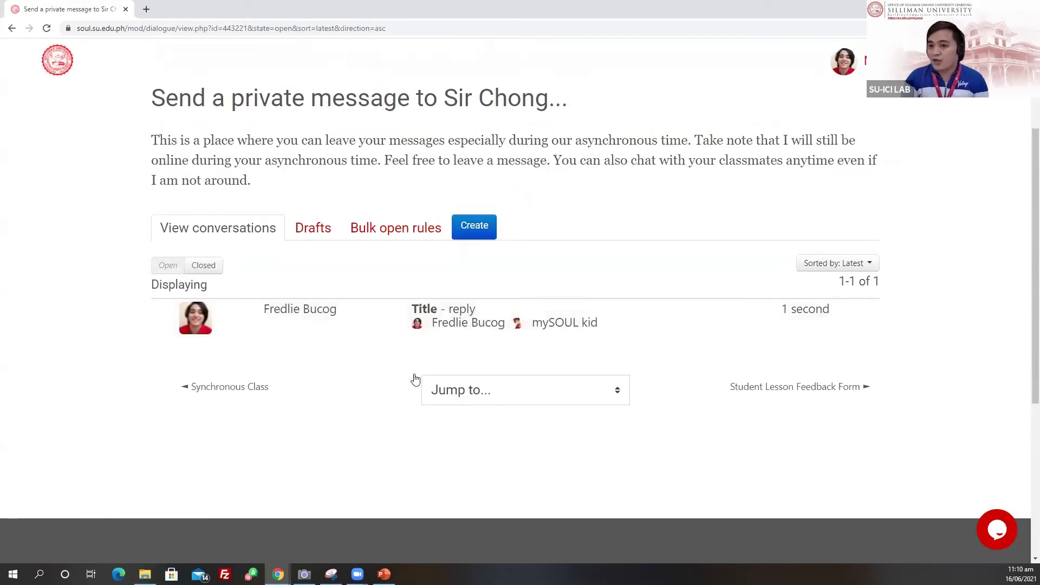
scroll(415, 380, up, 3)
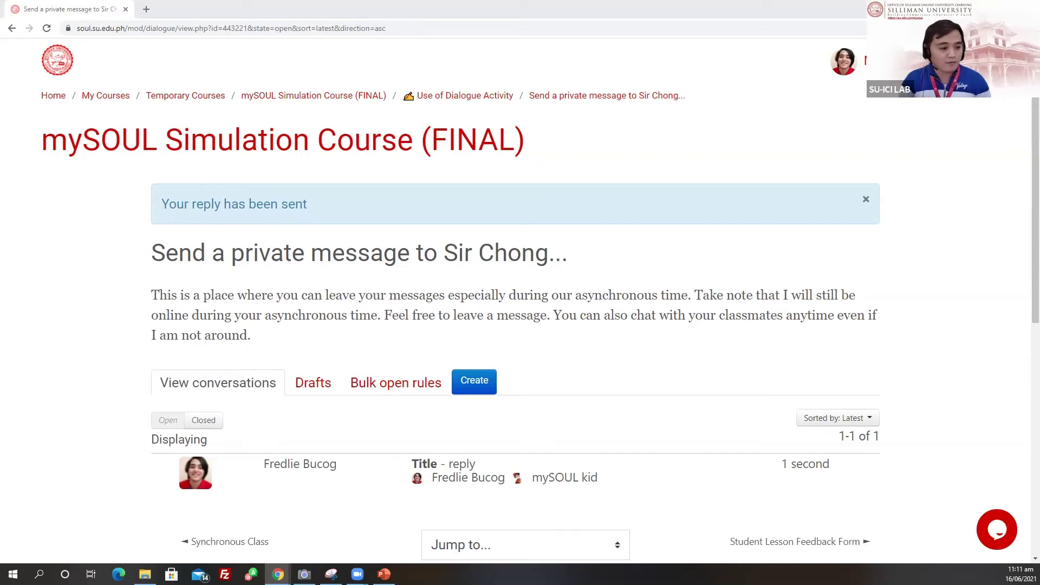
- Switch browser windows, reload the course page and open the Use of Dialogue Activity section
key(alt+Tab)
scroll(226, 262, up, 2)
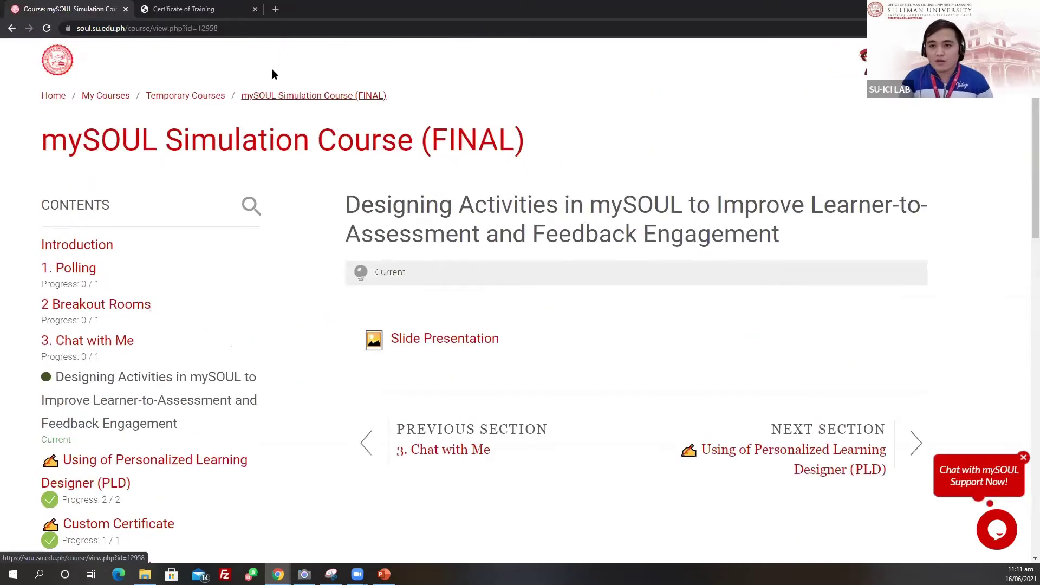
click(181, 28)
key(Return)
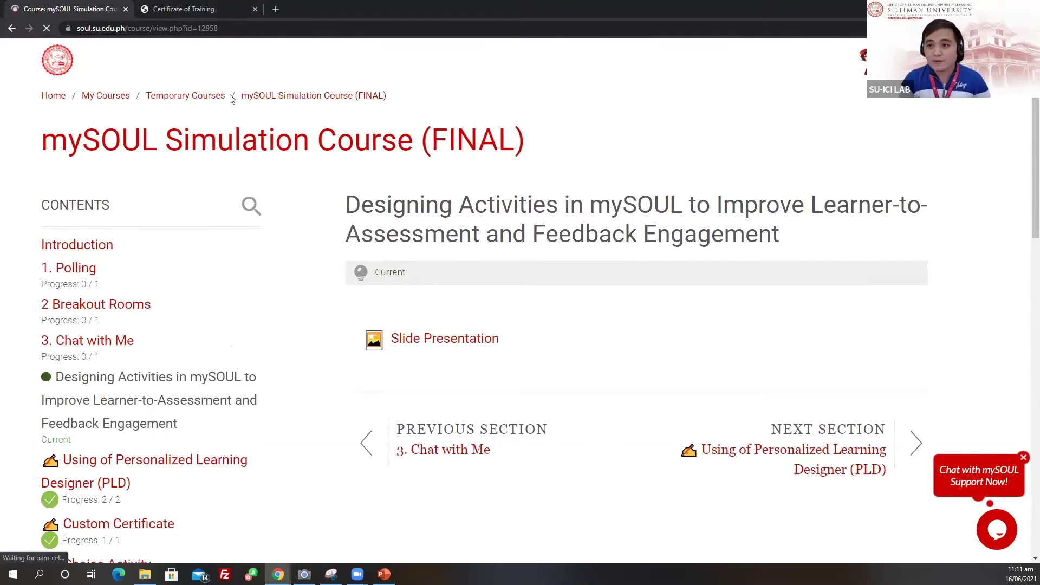
scroll(206, 336, down, 3)
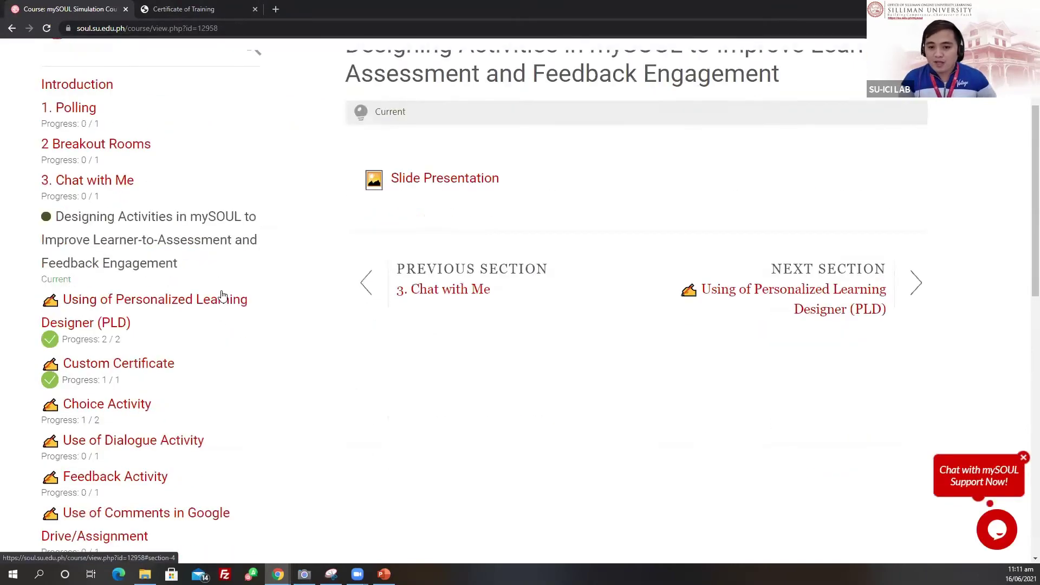
scroll(155, 442, down, 2)
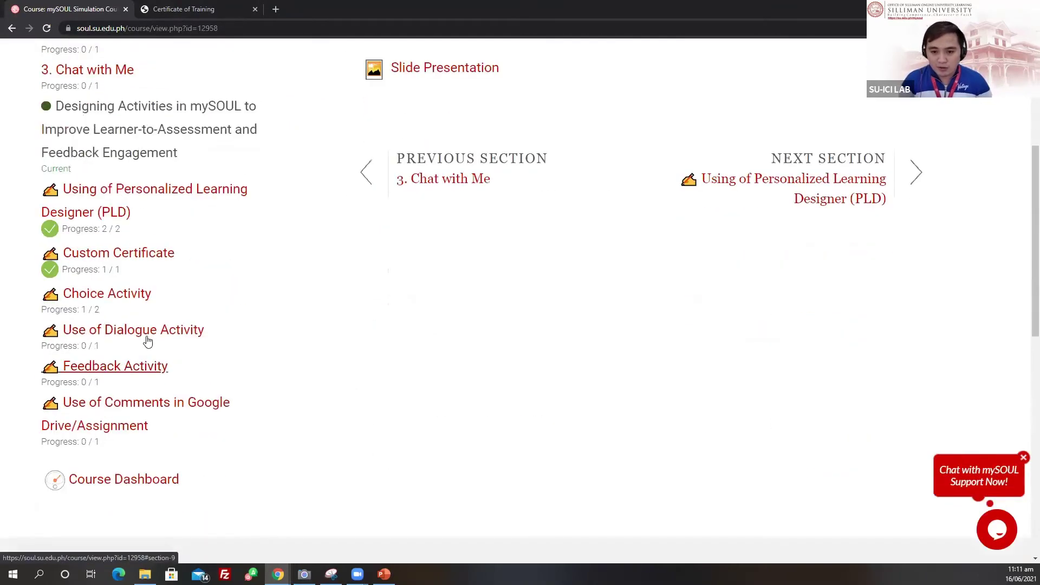
click(128, 332)
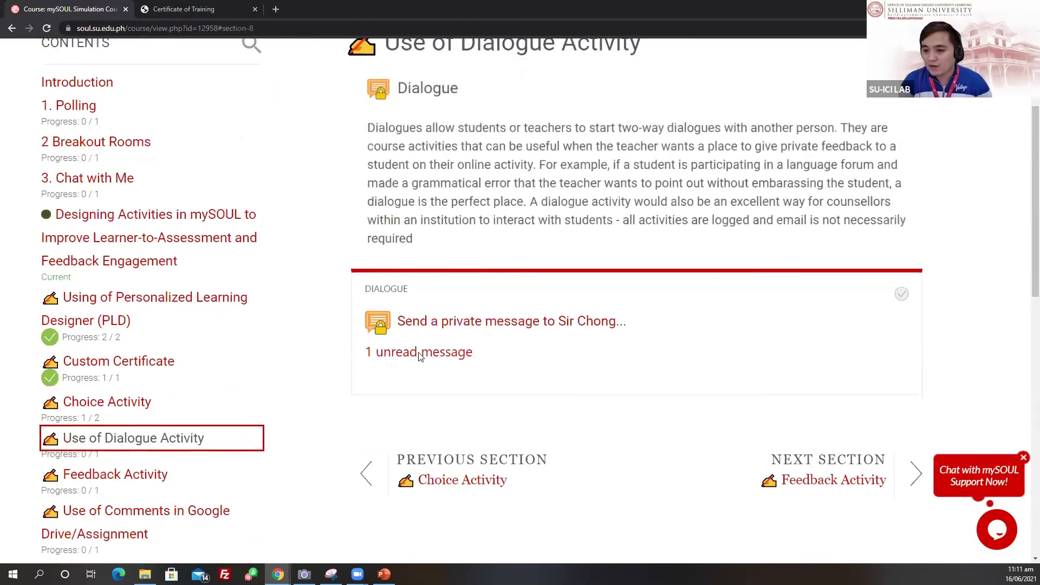
- Read the teacher's reply in the conversation, then return via the breadcrumb to Use of Dialogue Activity
click(424, 355)
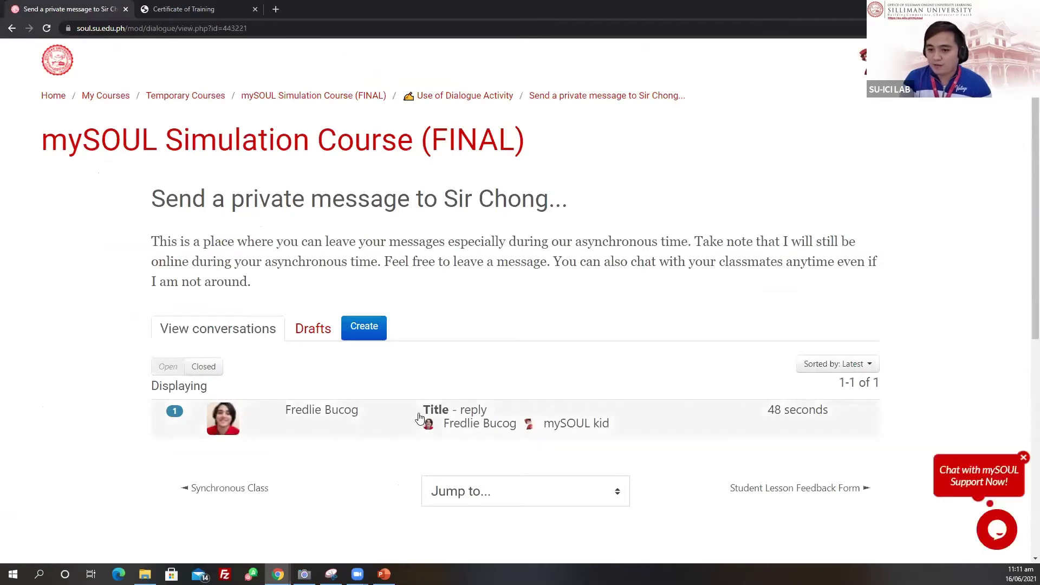
click(471, 423)
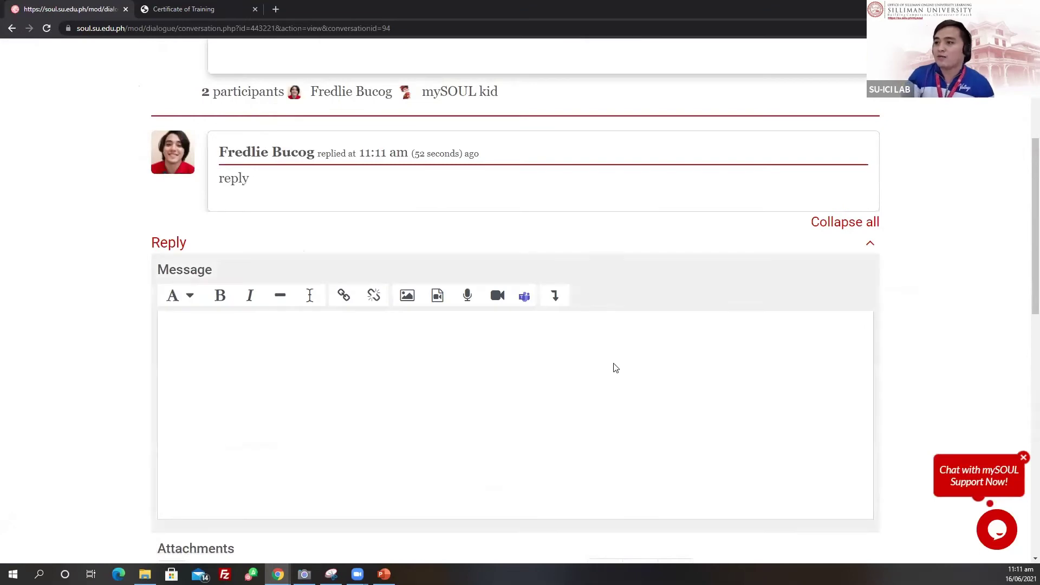
scroll(616, 367, up, 5)
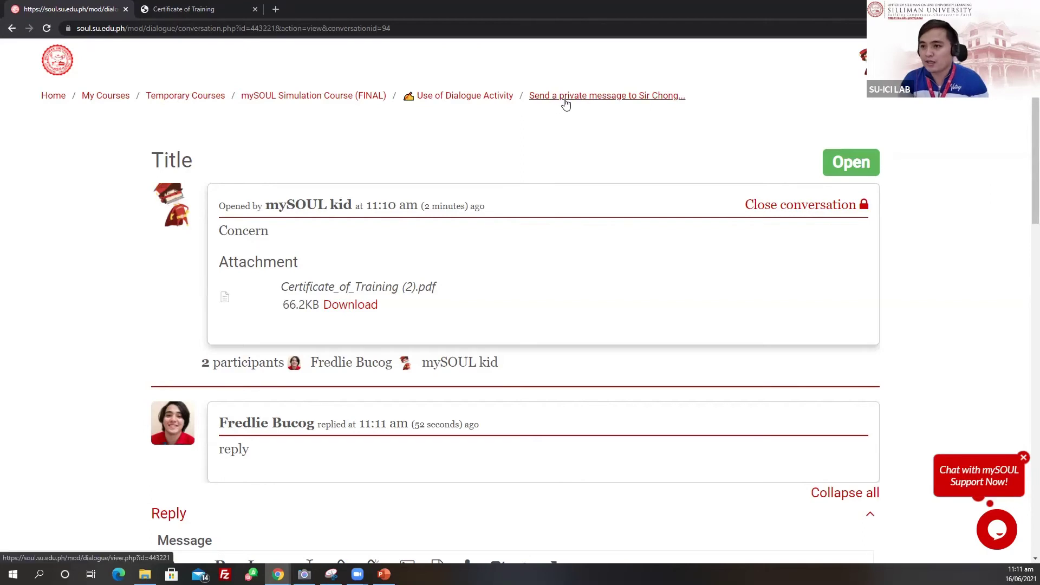
click(480, 97)
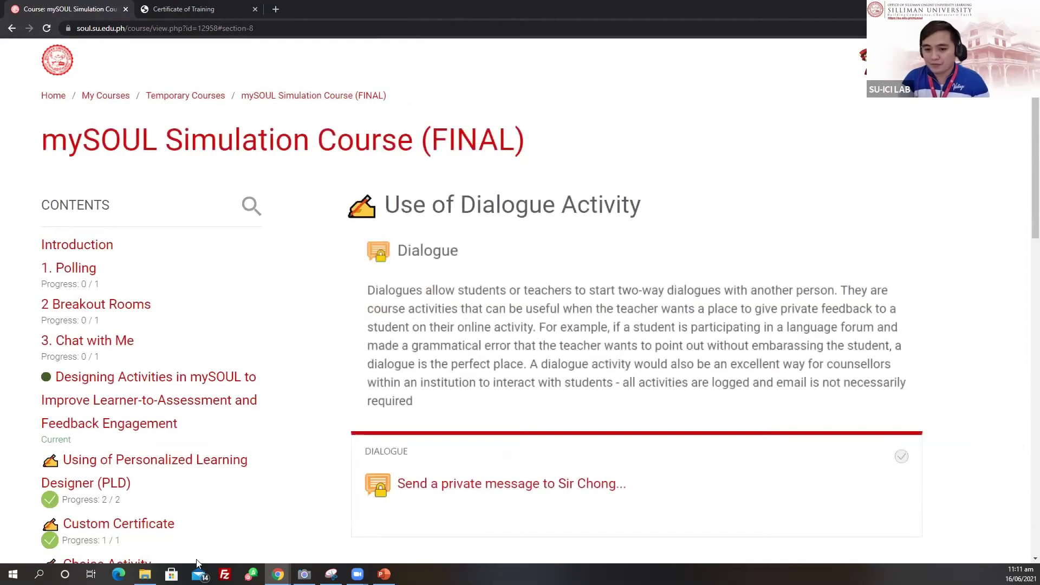
scroll(309, 365, down, 3)
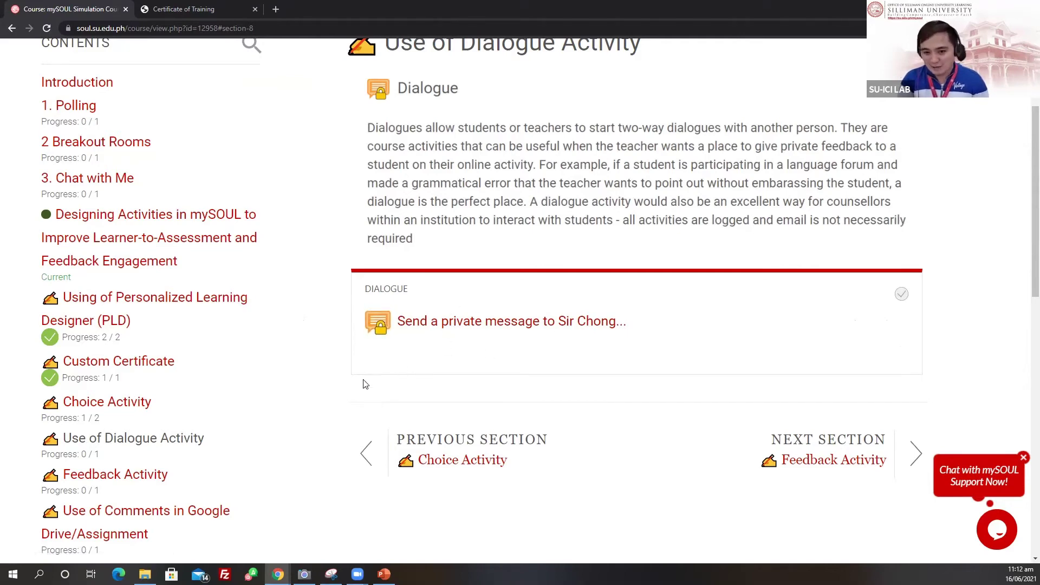
scroll(399, 343, down, 1)
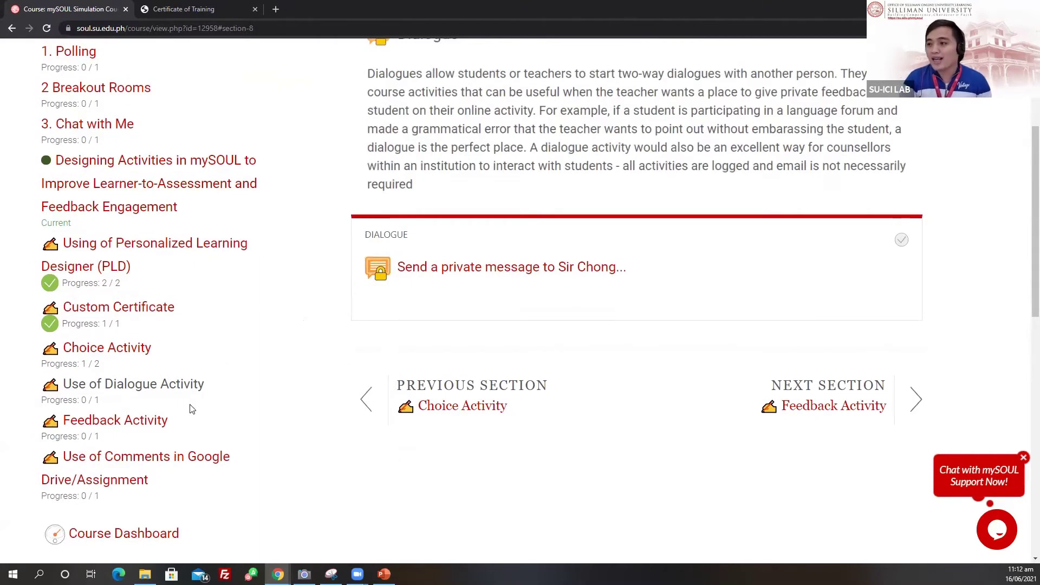
- Open the Feedback Activity section showing the Student Lesson Feedback Form submitted June 9, 2021
click(129, 427)
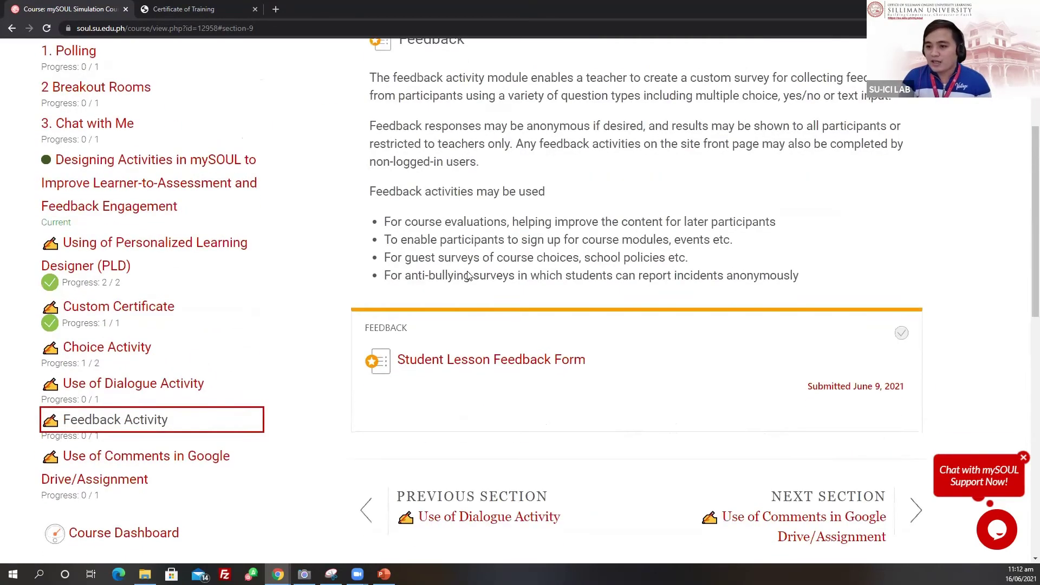
scroll(506, 287, down, 2)
scroll(560, 382, up, 2)
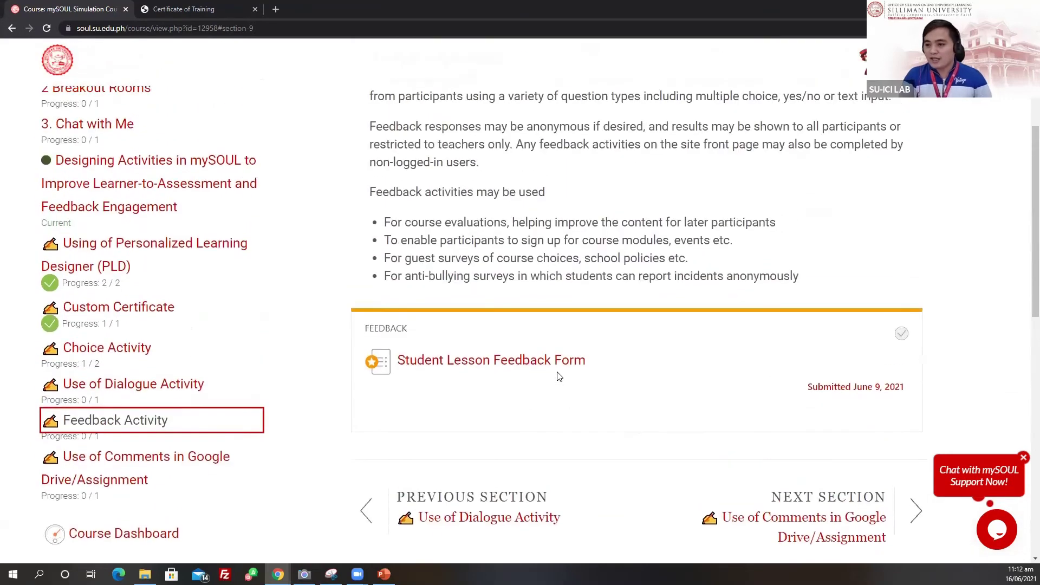
scroll(568, 375, up, 2)
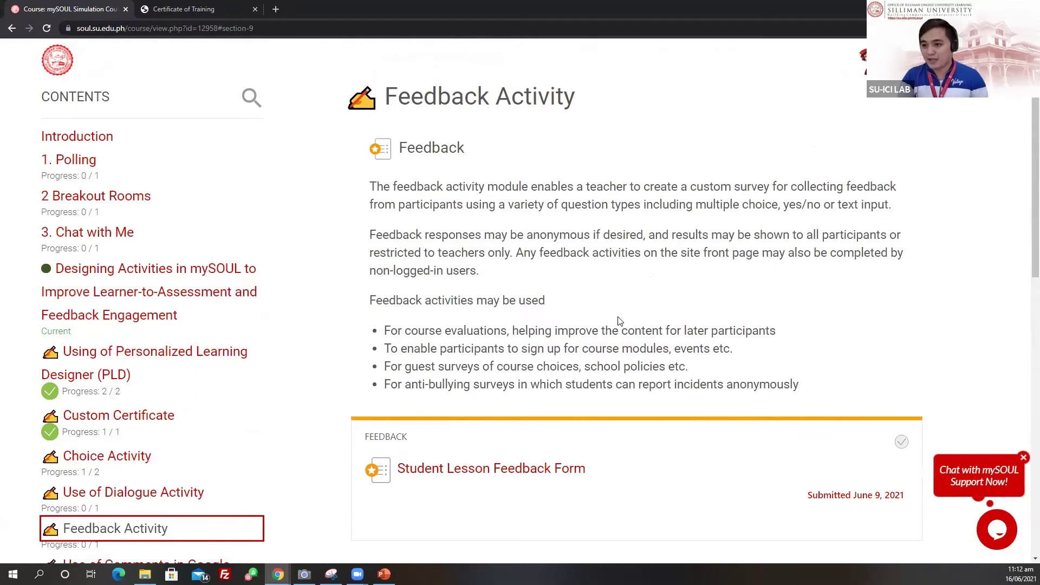
scroll(619, 321, down, 1)
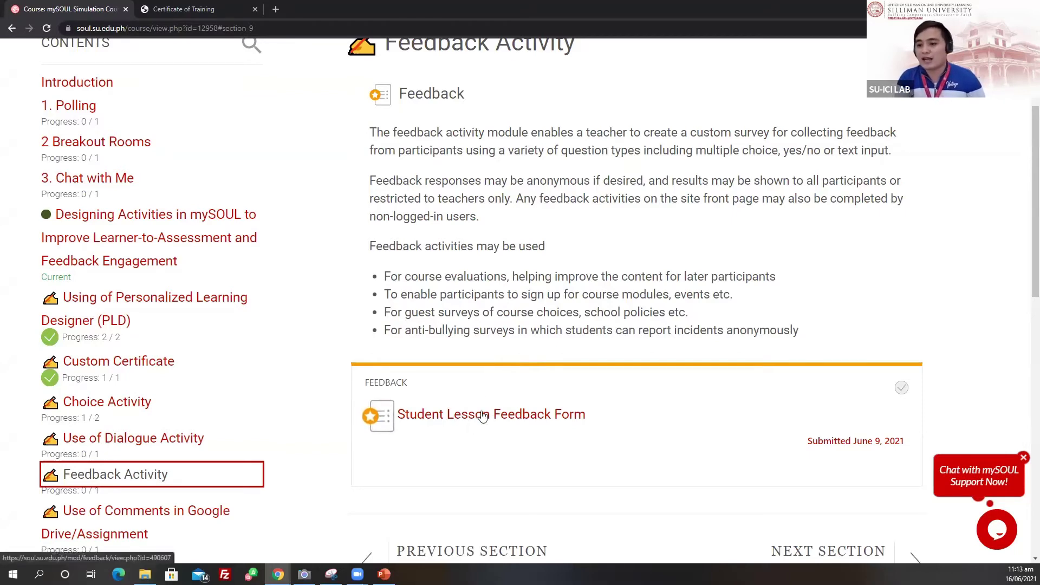
scroll(486, 379, down, 2)
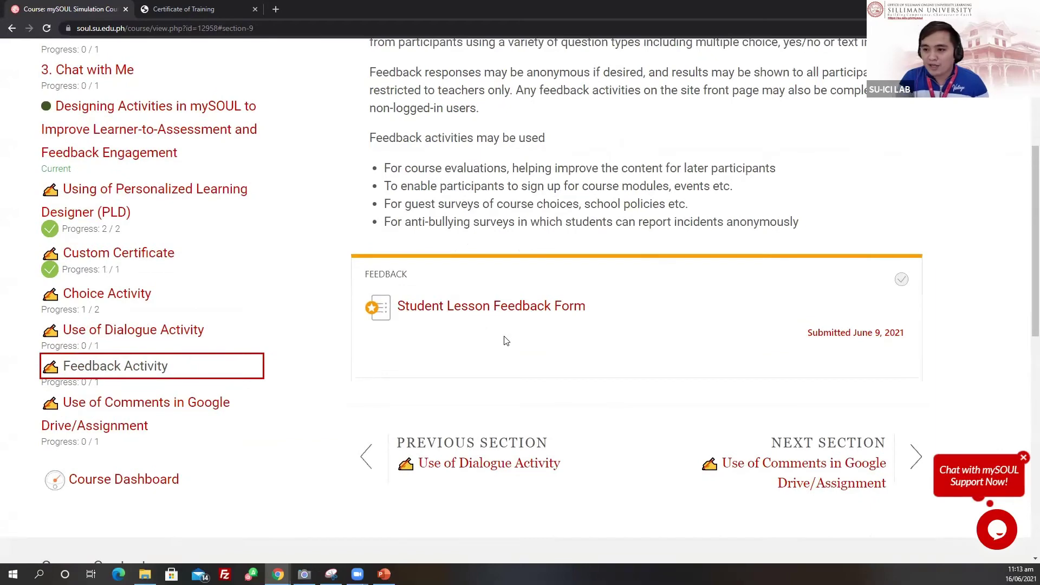
scroll(505, 341, up, 1)
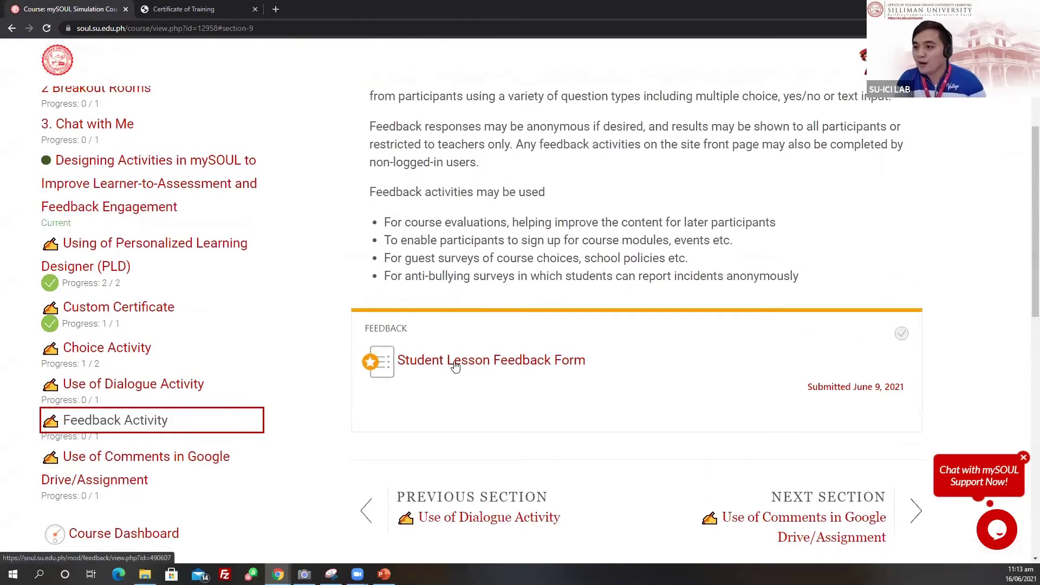
- Open the Student Lesson Feedback Form, find it already completed, and return to the course page
click(460, 366)
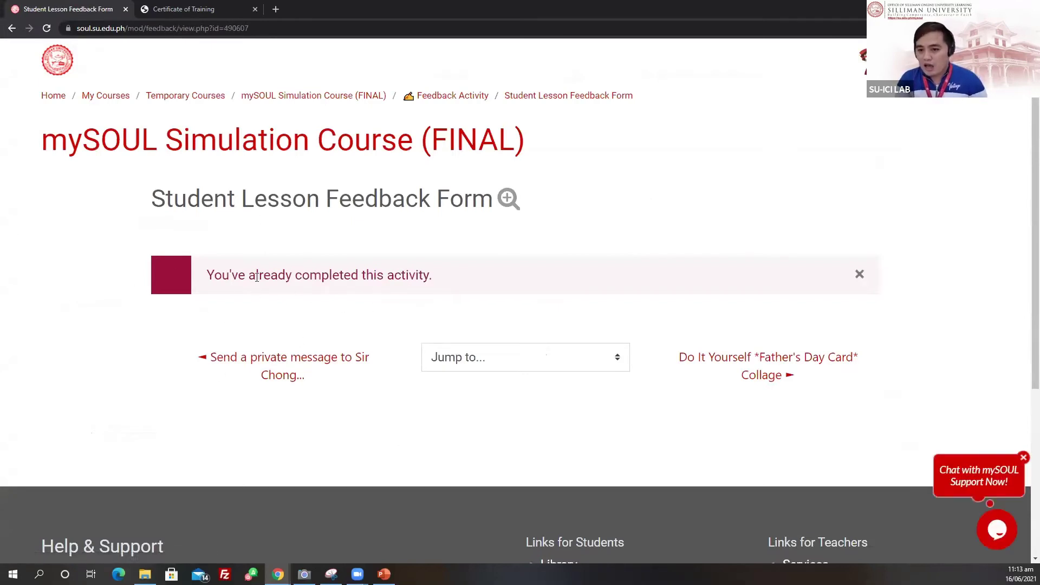
scroll(439, 303, down, 1)
scroll(520, 291, up, 1)
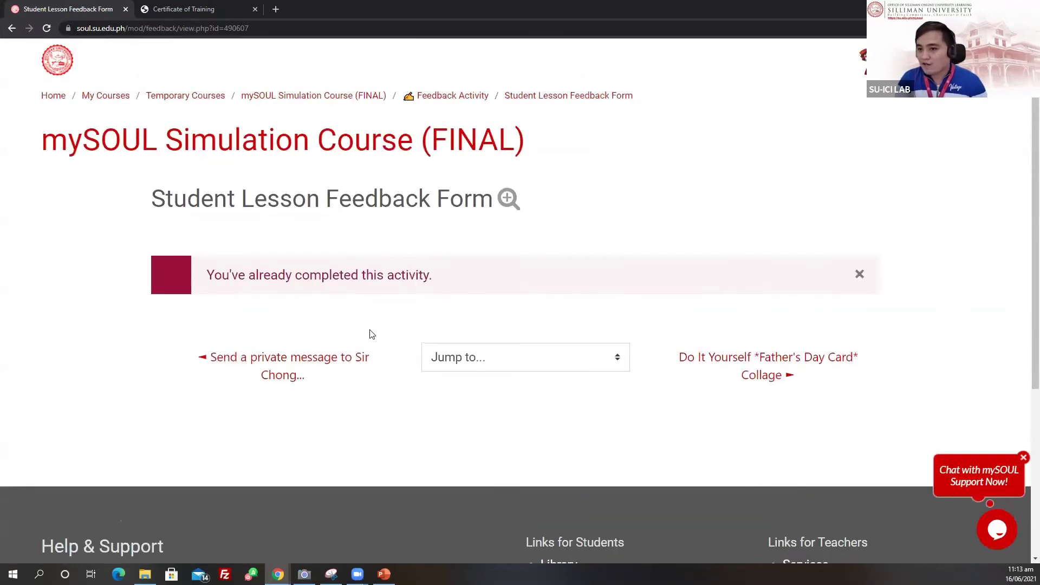
click(353, 138)
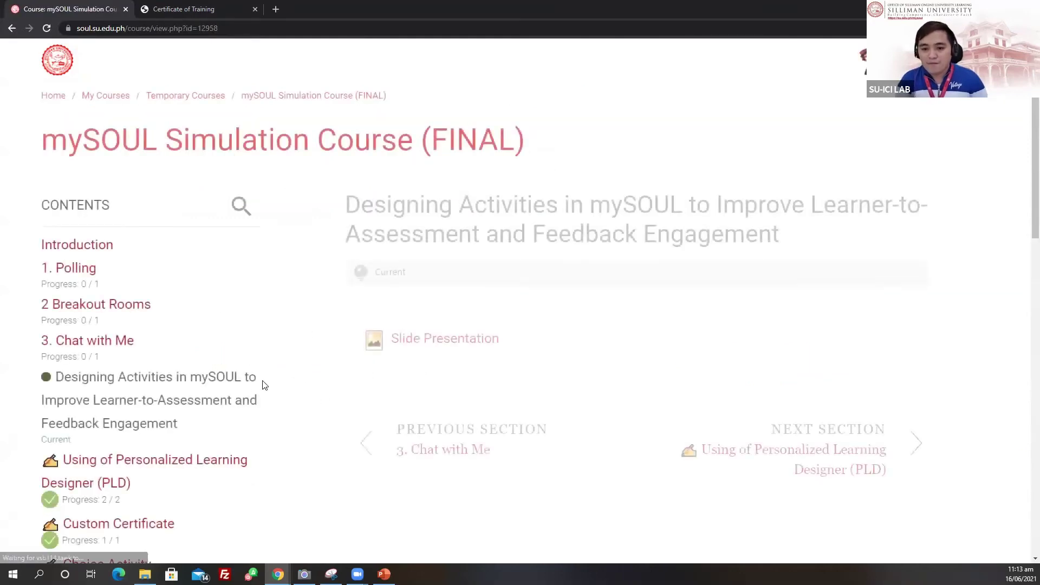
scroll(248, 394, down, 1)
- In the teacher window, go to the course main page and open the Feedback Activity section
scroll(520, 303, down, 3)
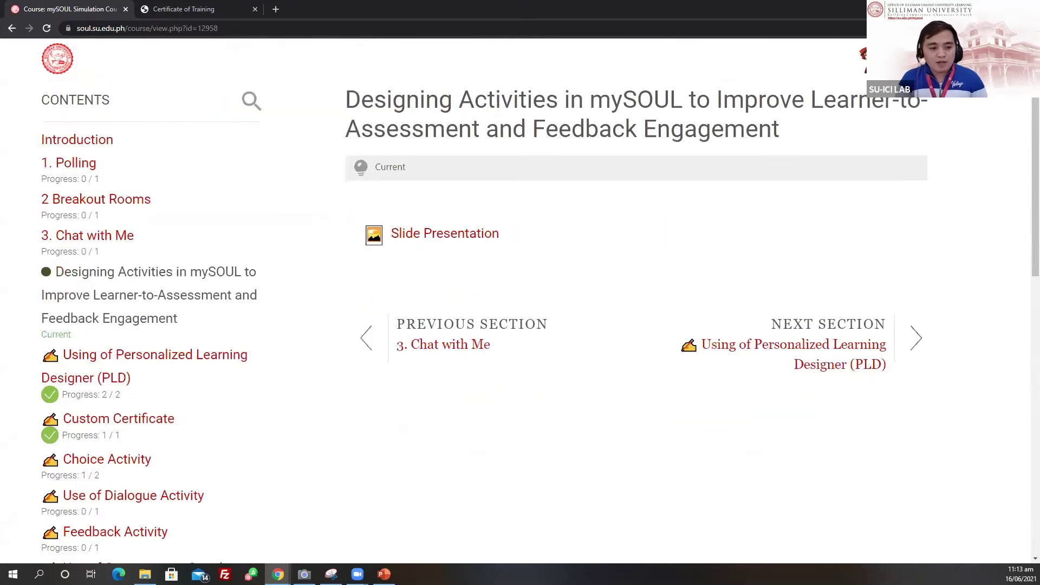
scroll(520, 304, down, 2)
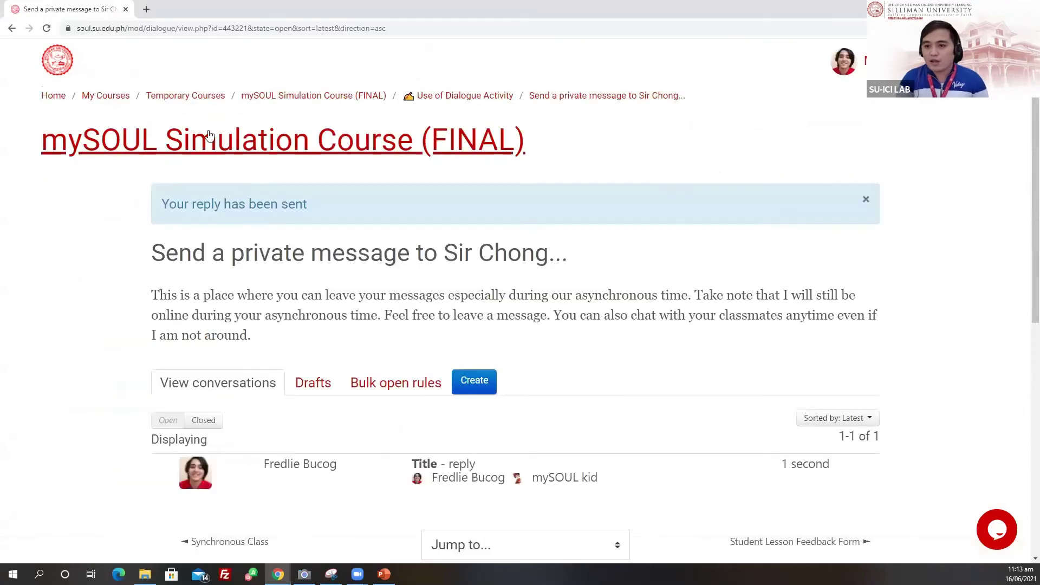
click(233, 142)
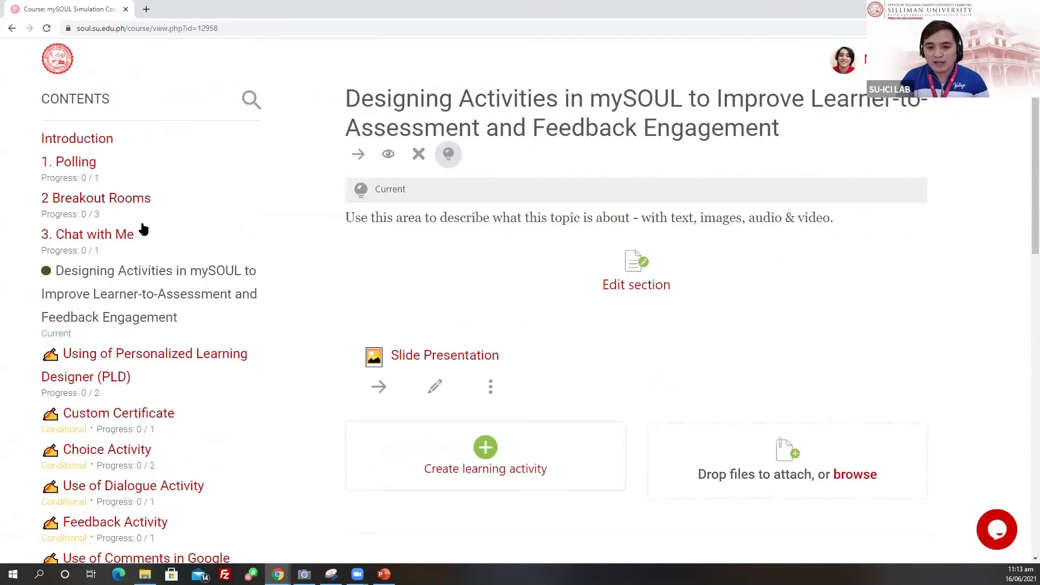
scroll(142, 228, down, 7)
click(159, 266)
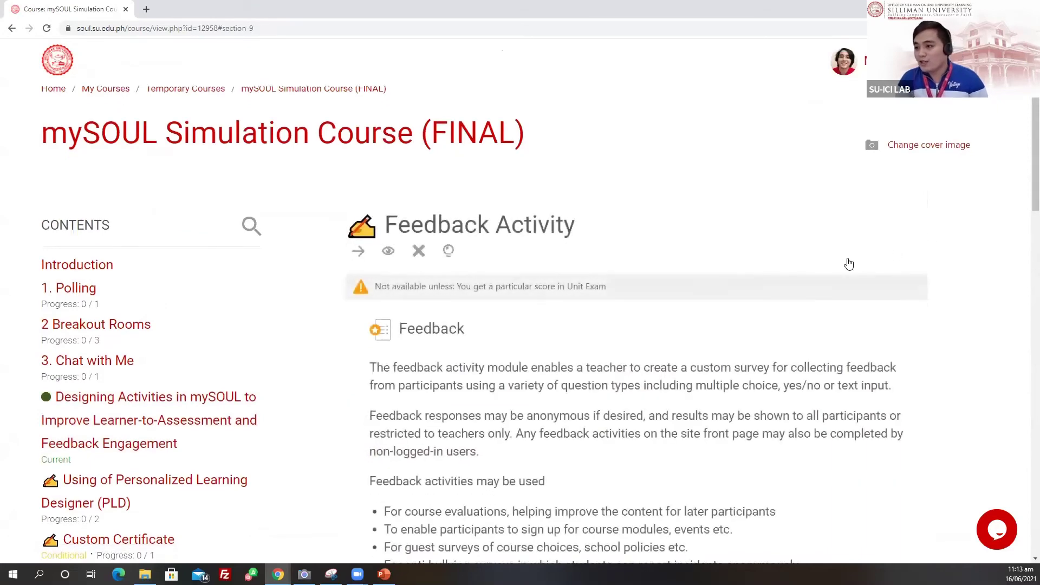
scroll(502, 239, down, 8)
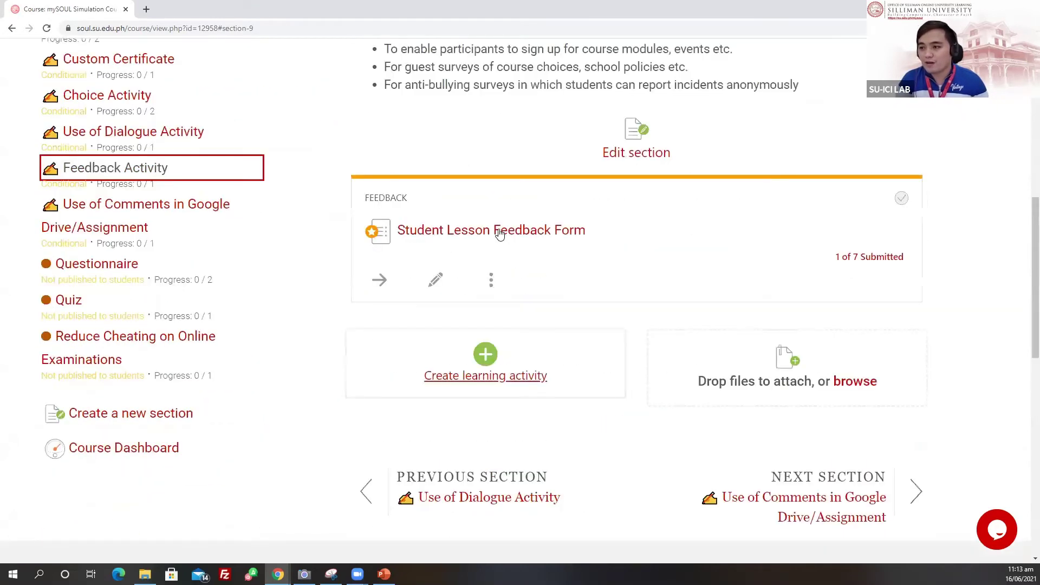
- Open the Student Lesson Feedback Form overview showing 1 submitted answer and 7 questions
click(461, 233)
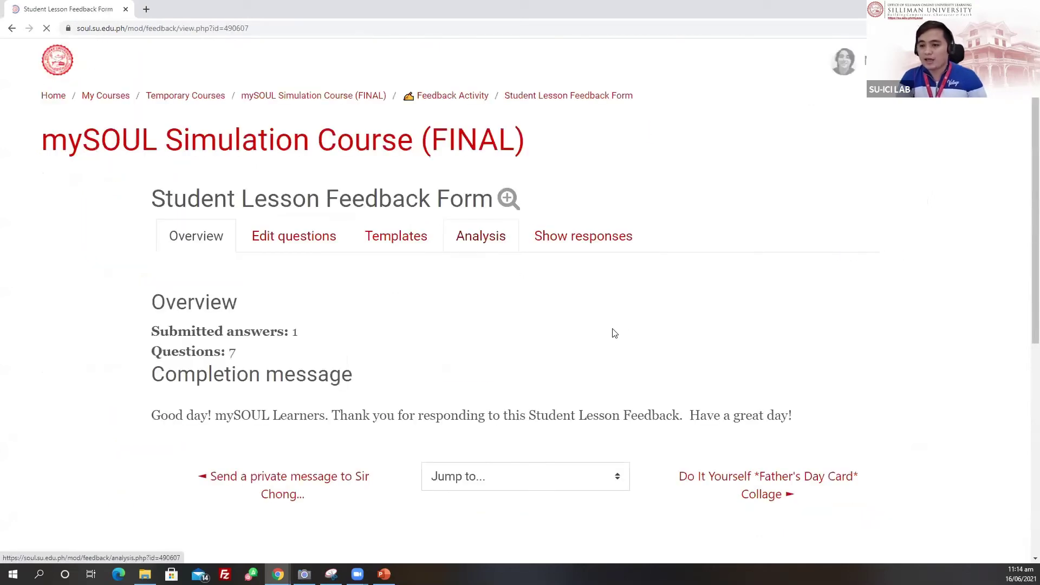
scroll(541, 293, down, 2)
scroll(514, 277, up, 2)
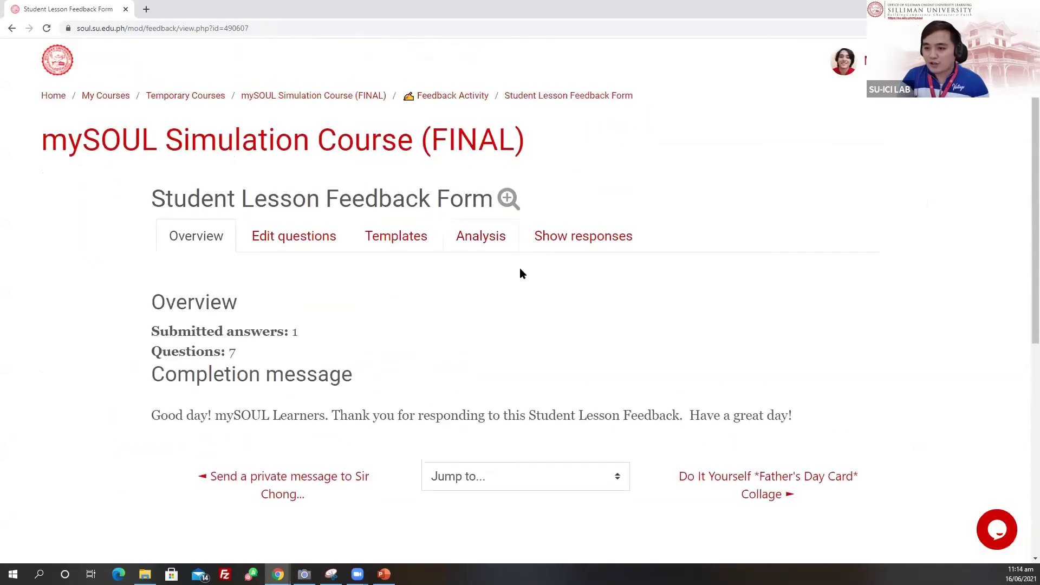
- Review the single anonymous response: ratings 5, 3, 3, with Challenging and Boring comments
click(580, 238)
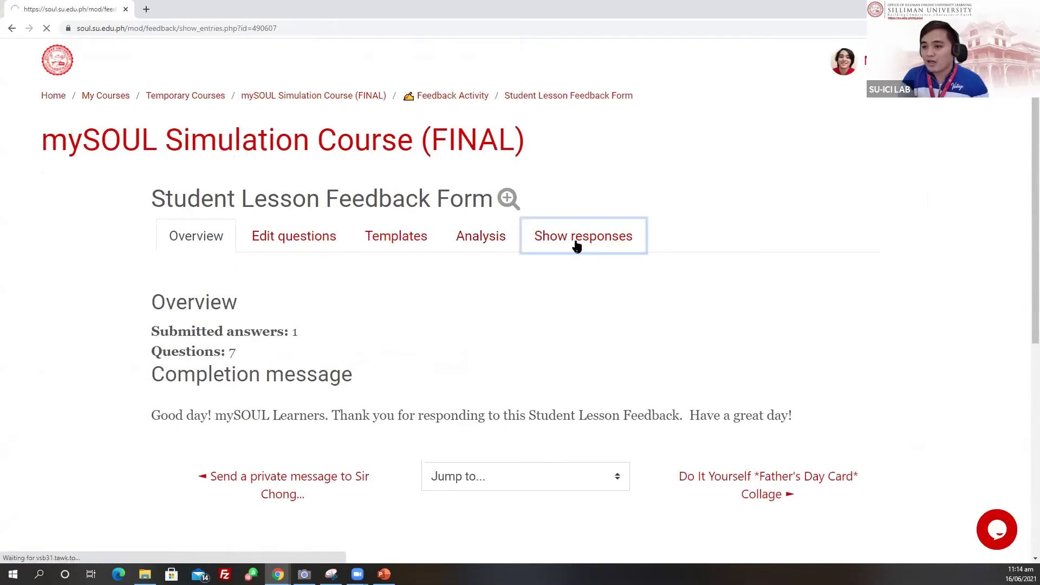
scroll(557, 355, down, 2)
scroll(373, 355, down, 1)
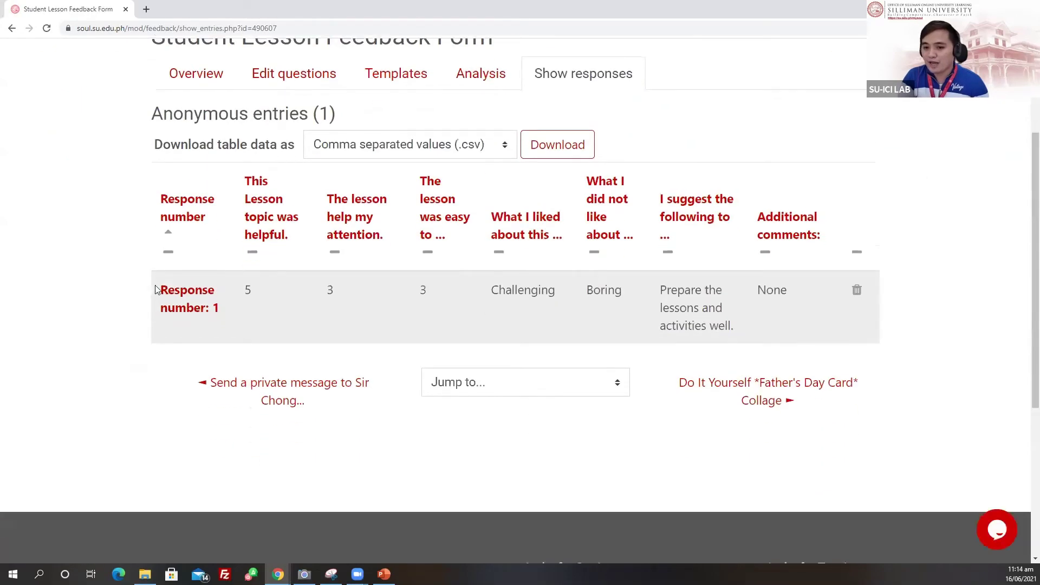
drag(158, 290, 227, 323)
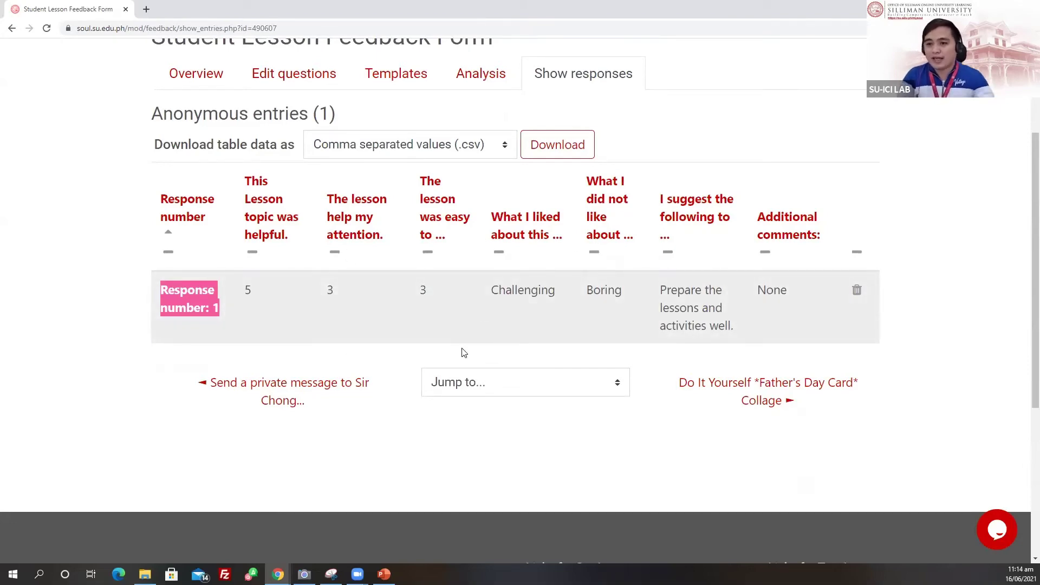
scroll(463, 353, up, 3)
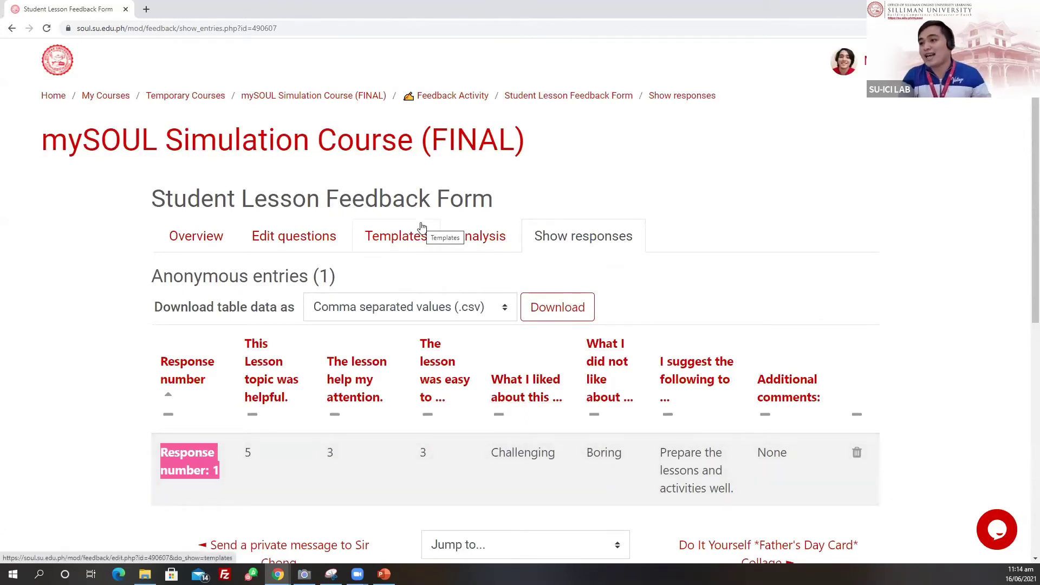
scroll(682, 390, down, 2)
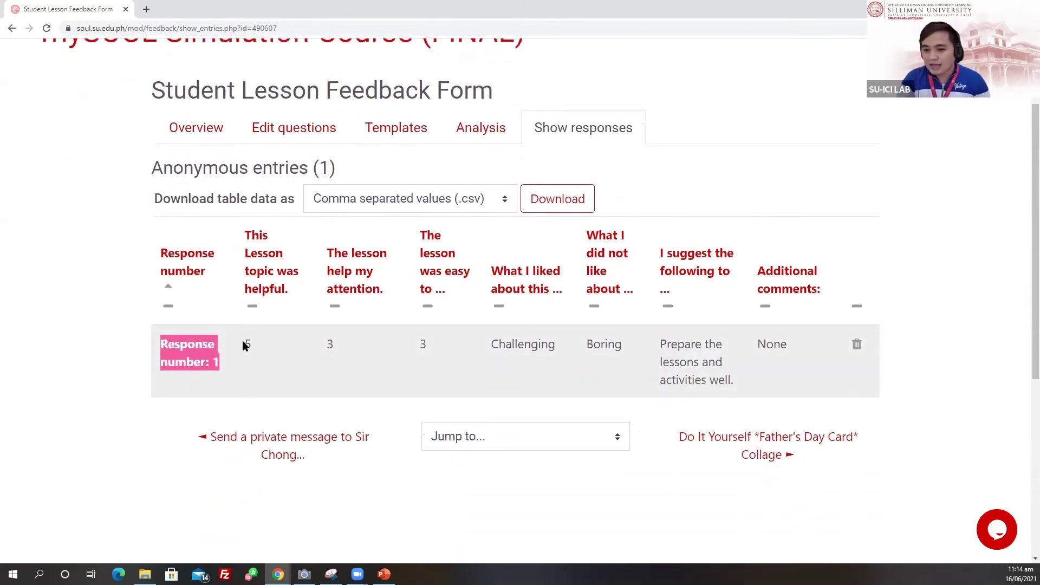
drag(244, 346, 622, 345)
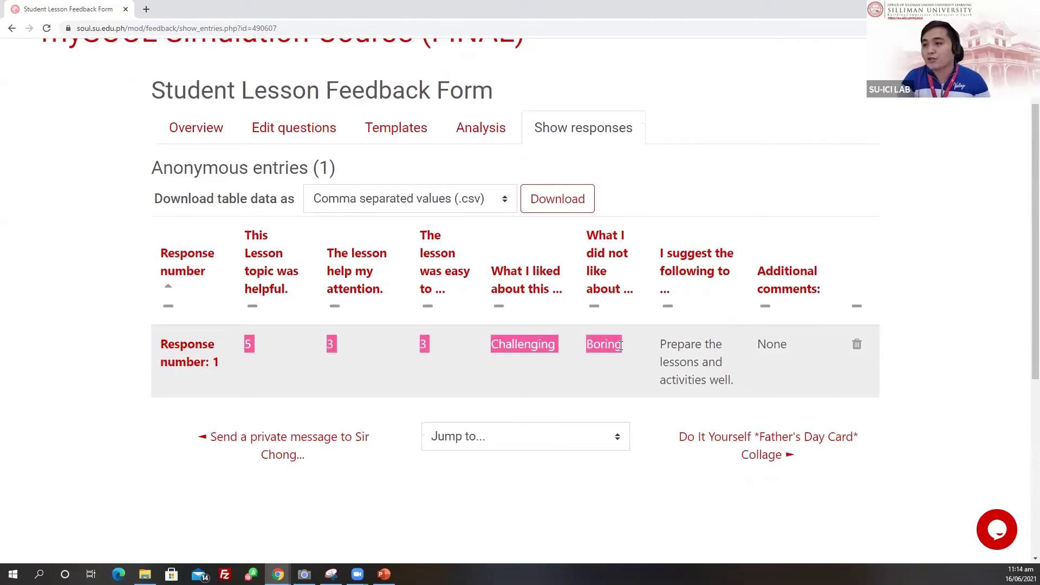
scroll(425, 341, up, 2)
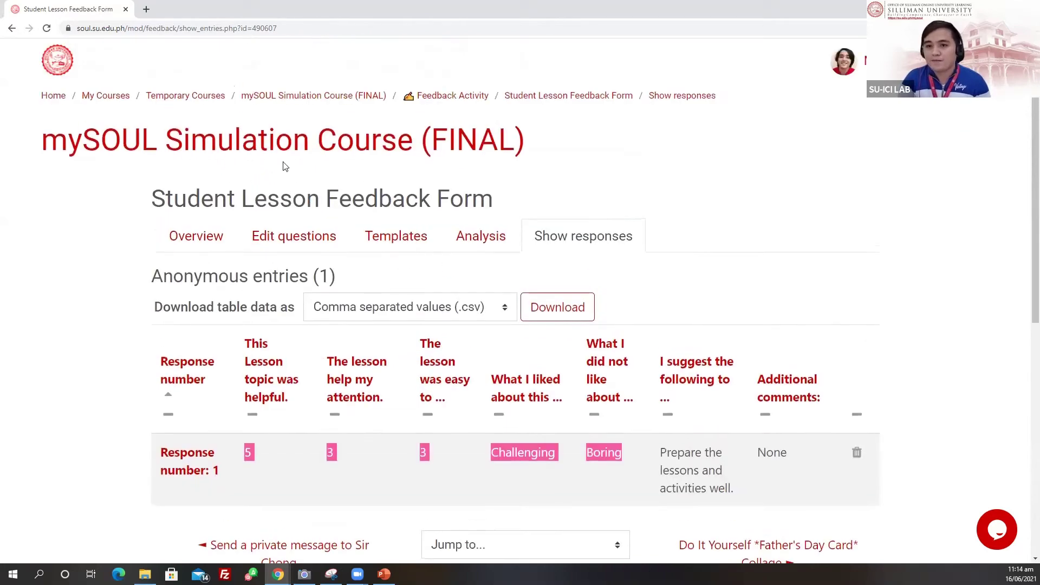
- Return to the course main page and open the Use of Comments in Google Drive/Assignment section
click(248, 145)
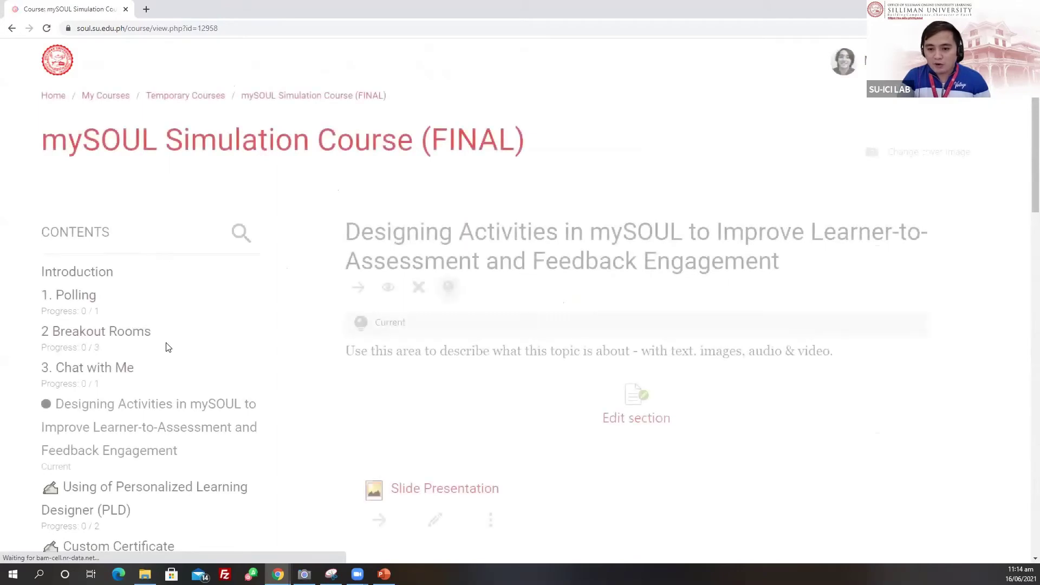
scroll(121, 375, down, 2)
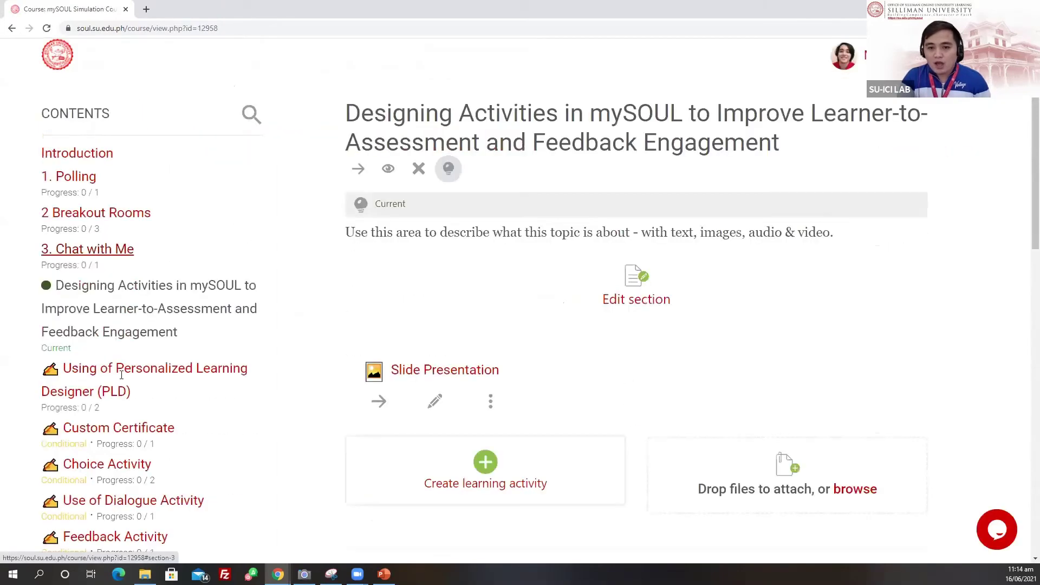
scroll(232, 398, down, 5)
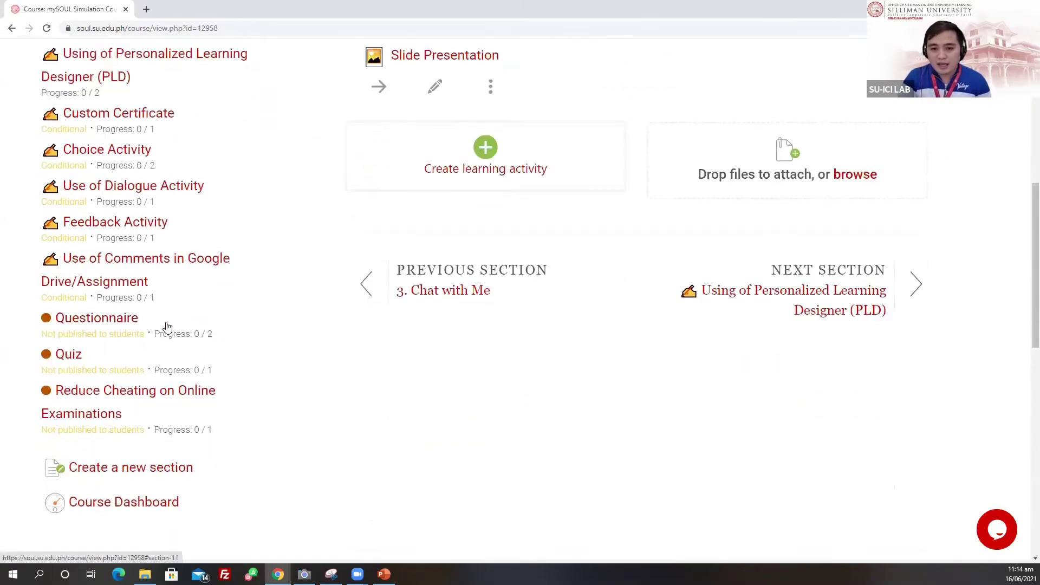
scroll(97, 321, up, 1)
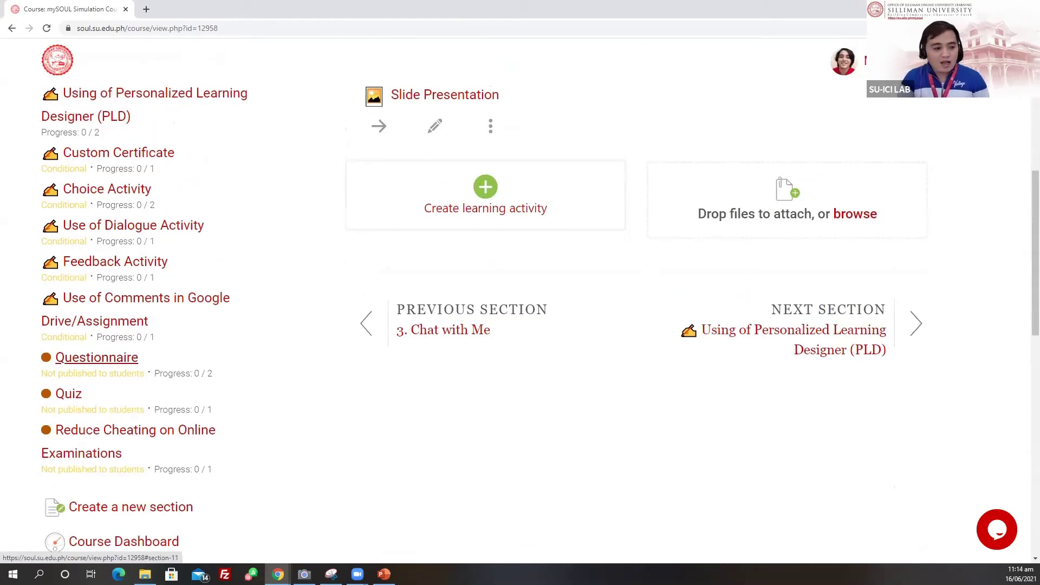
scroll(97, 355, up, 4)
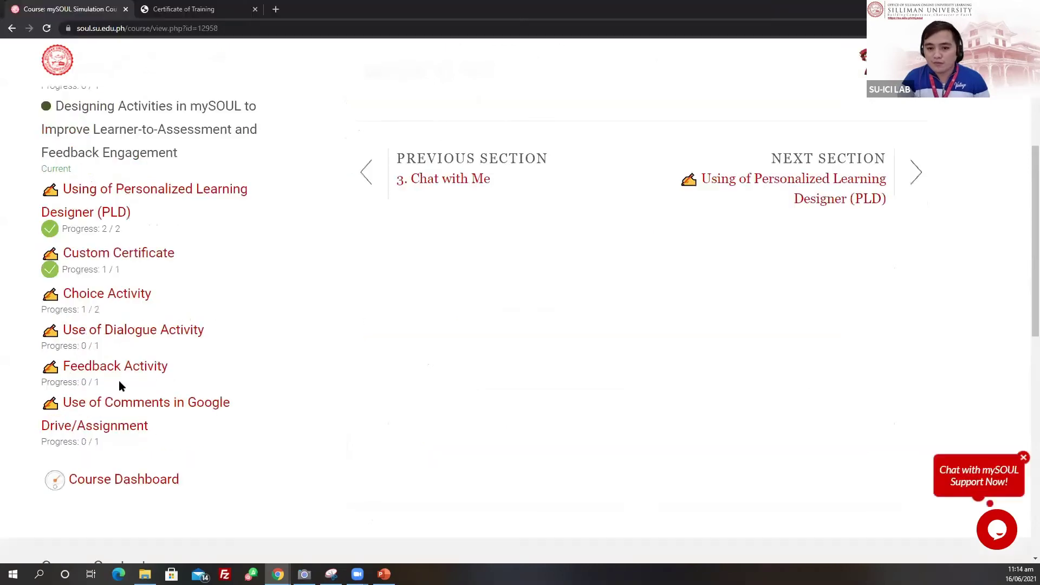
scroll(156, 390, up, 1)
scroll(168, 444, down, 1)
scroll(113, 419, down, 1)
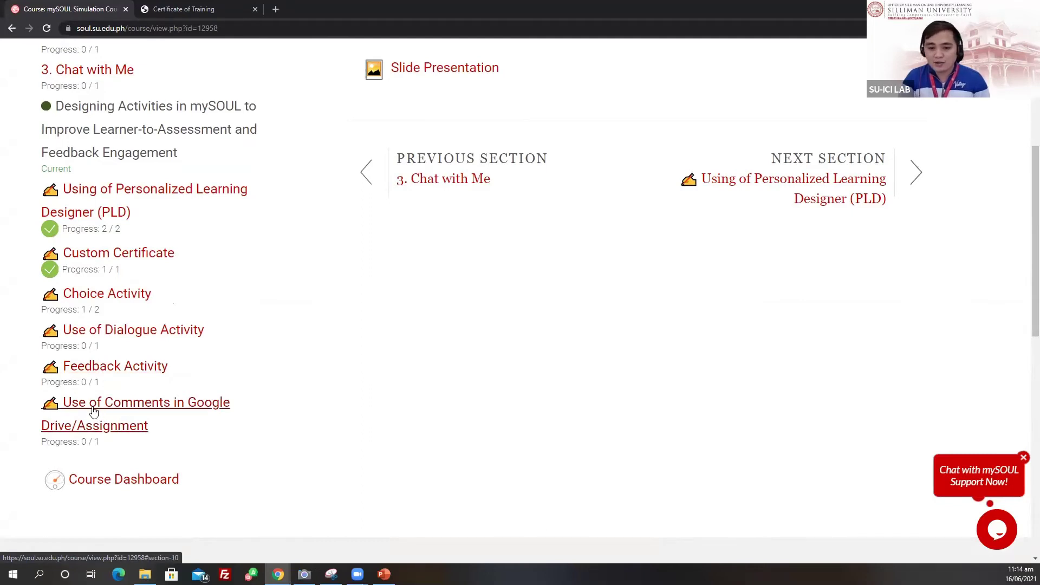
click(124, 410)
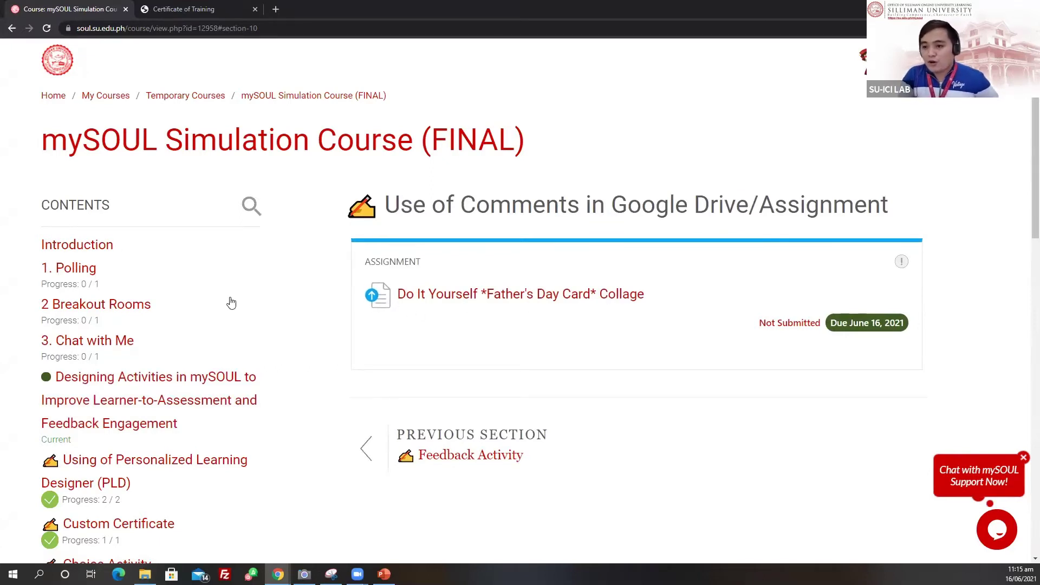
- Open the Do It Yourself Father's Day Card Collage assignment
click(514, 295)
scroll(596, 320, down, 1)
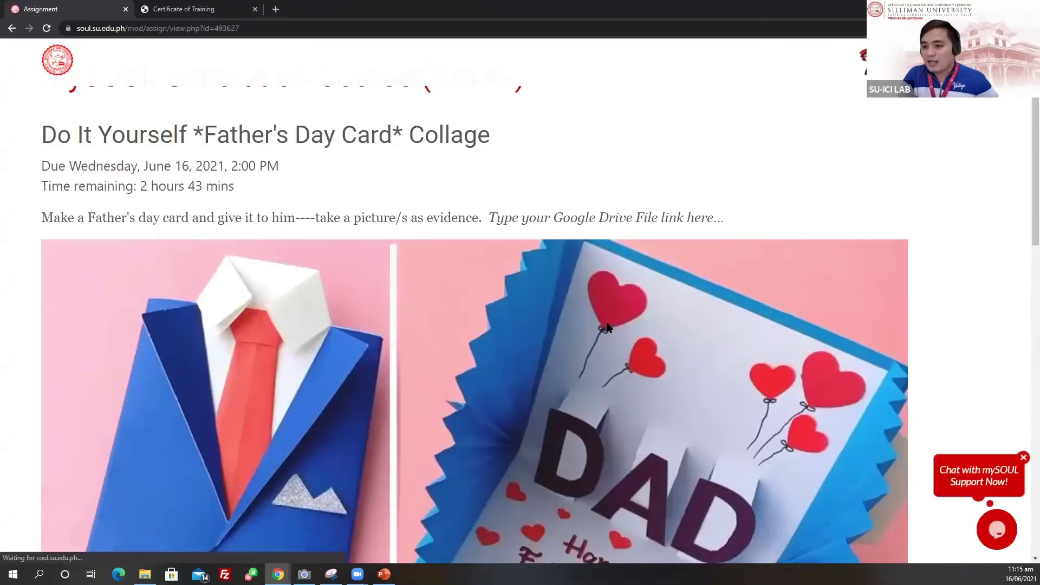
scroll(607, 327, down, 10)
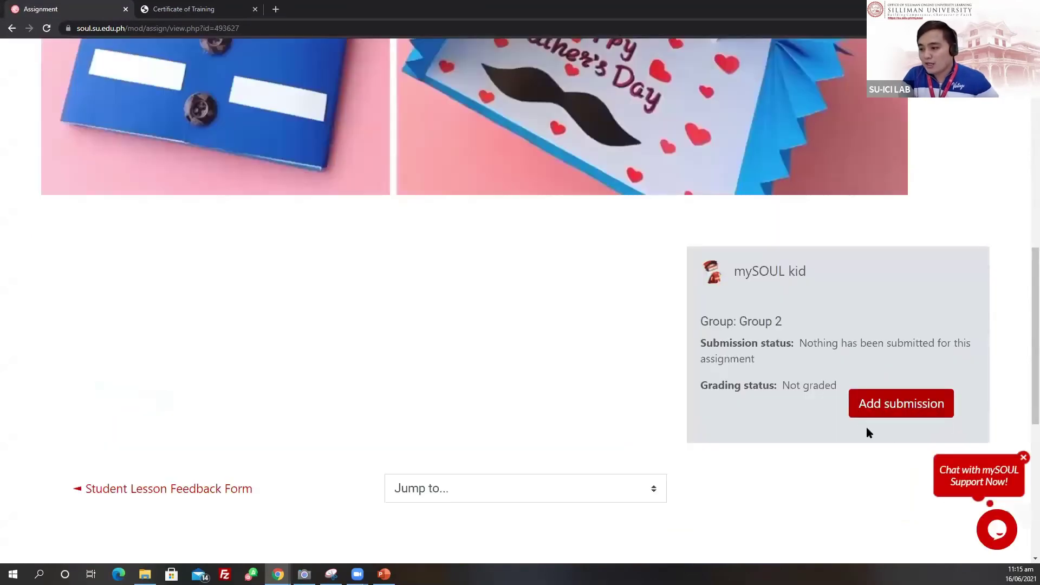
- Start a new submission and put the cursor in the empty Online text box
click(883, 406)
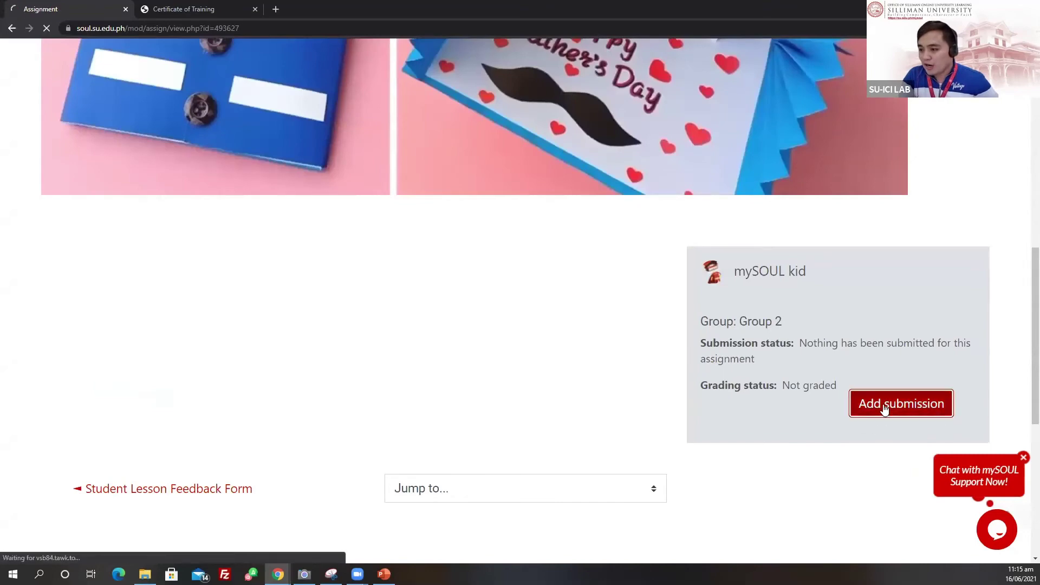
scroll(705, 343, down, 5)
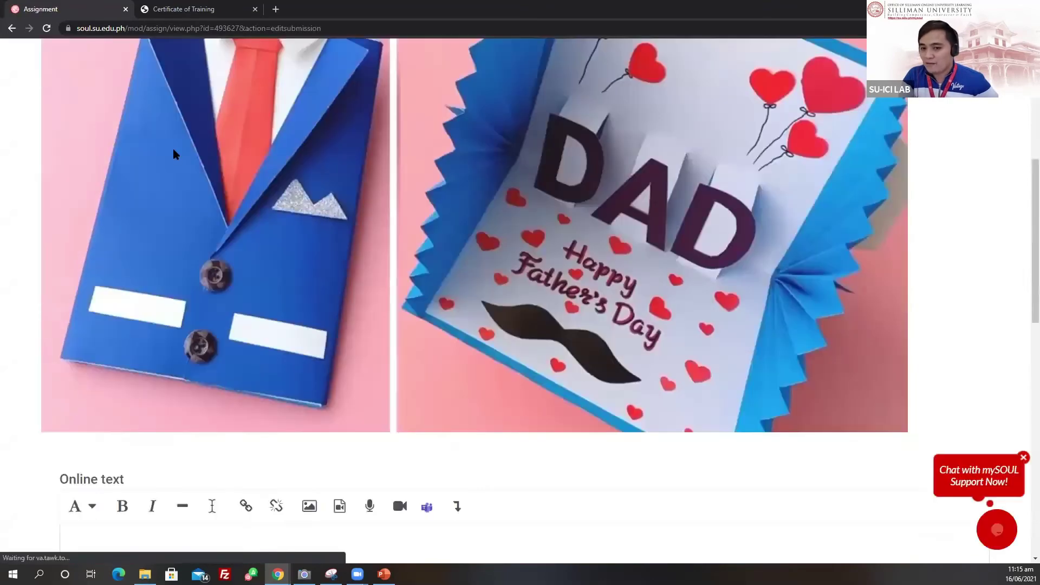
scroll(174, 155, down, 6)
click(125, 195)
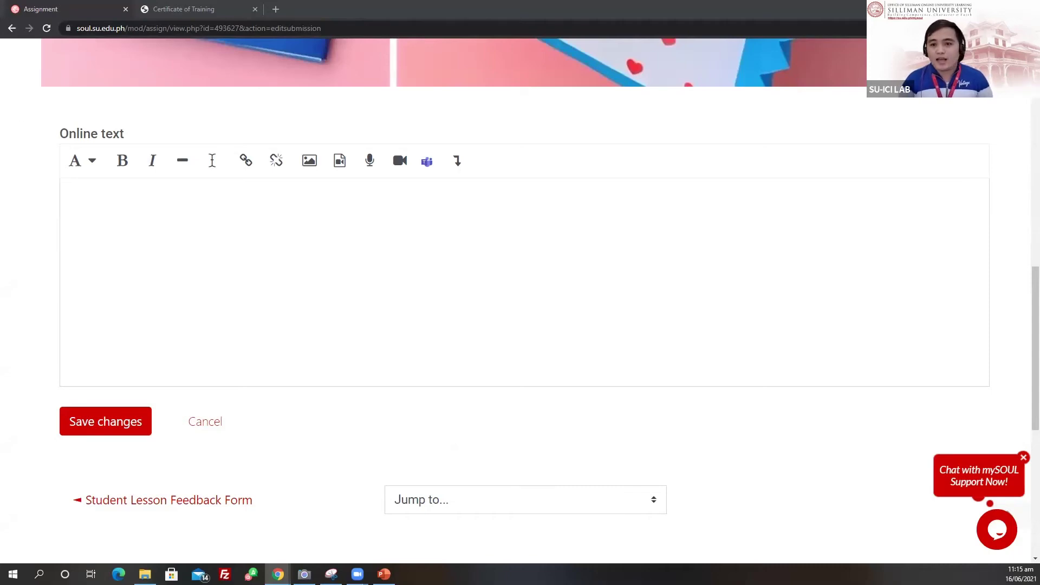
key(alt+Tab)
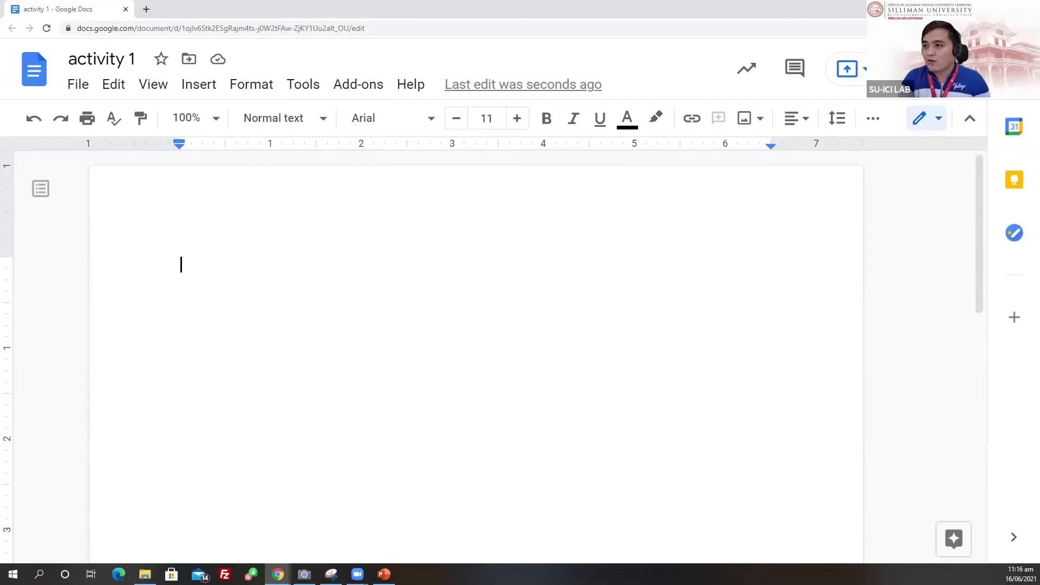
key(alt+Tab)
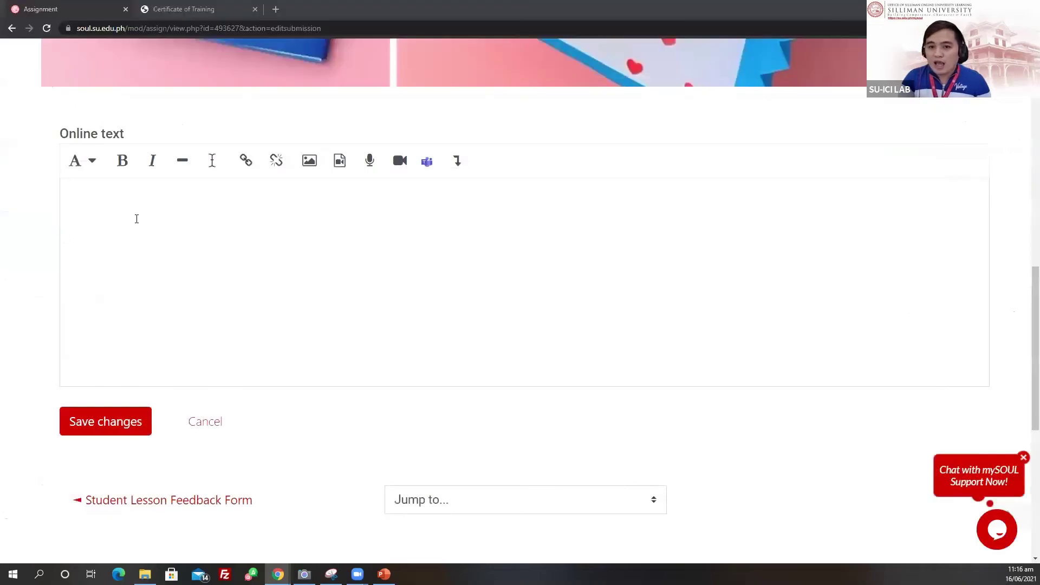
click(136, 208)
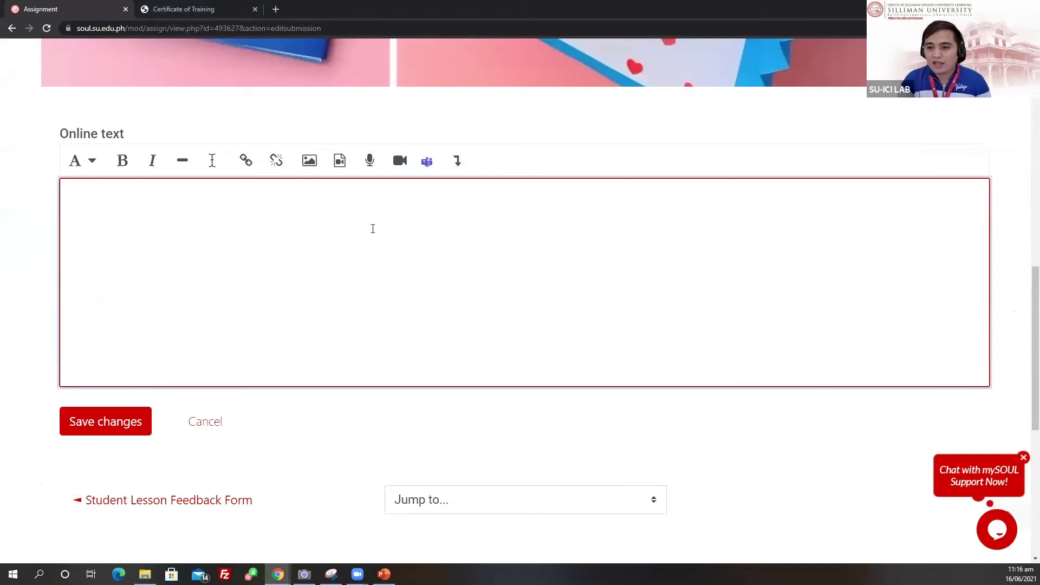
scroll(378, 269, up, 10)
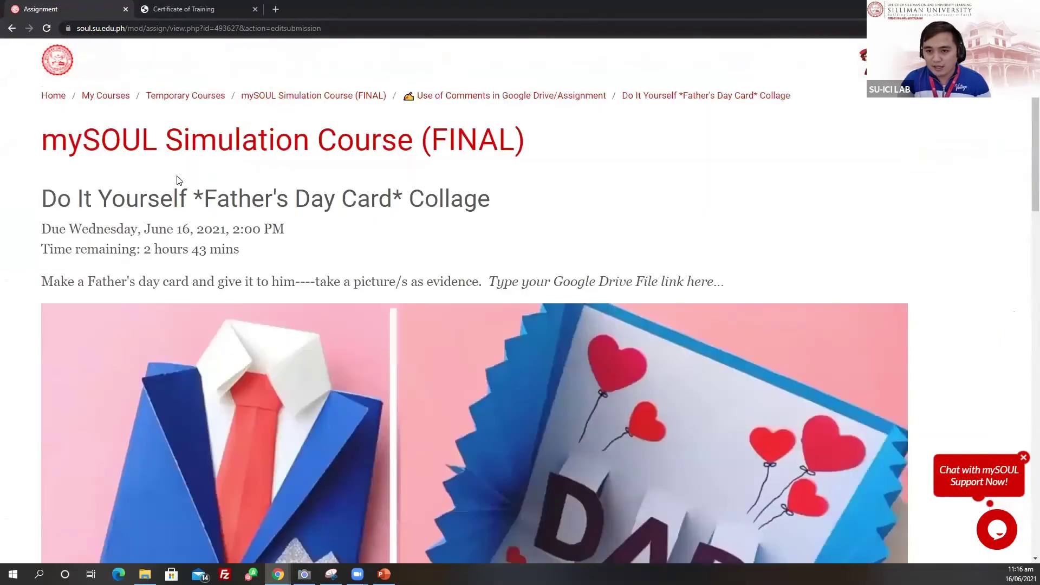
- Save the assignment's card image to Pictures as maxresdefault, then switch to Google Drive
drag(42, 198, 486, 198)
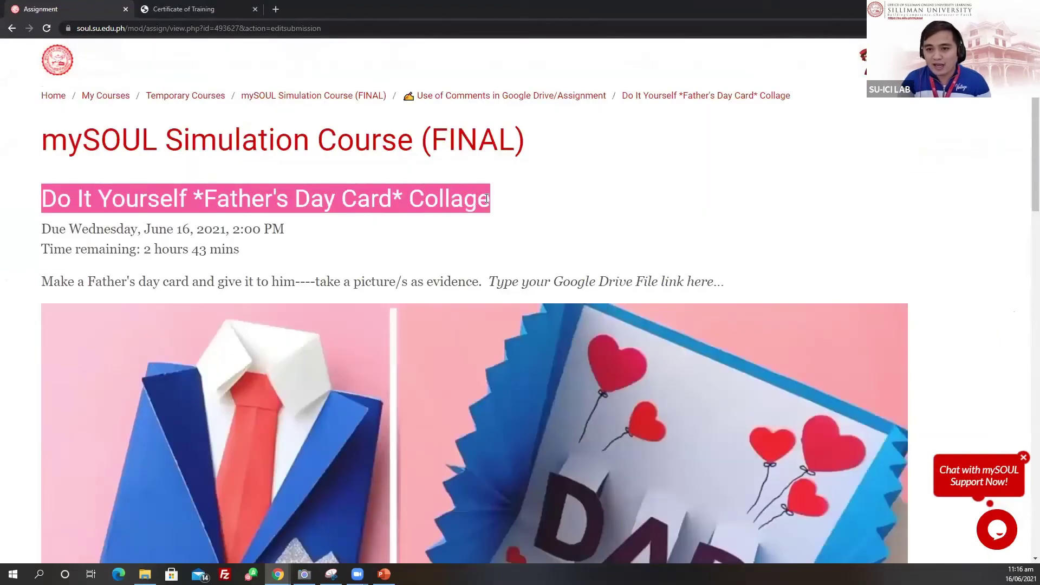
scroll(229, 371, down, 4)
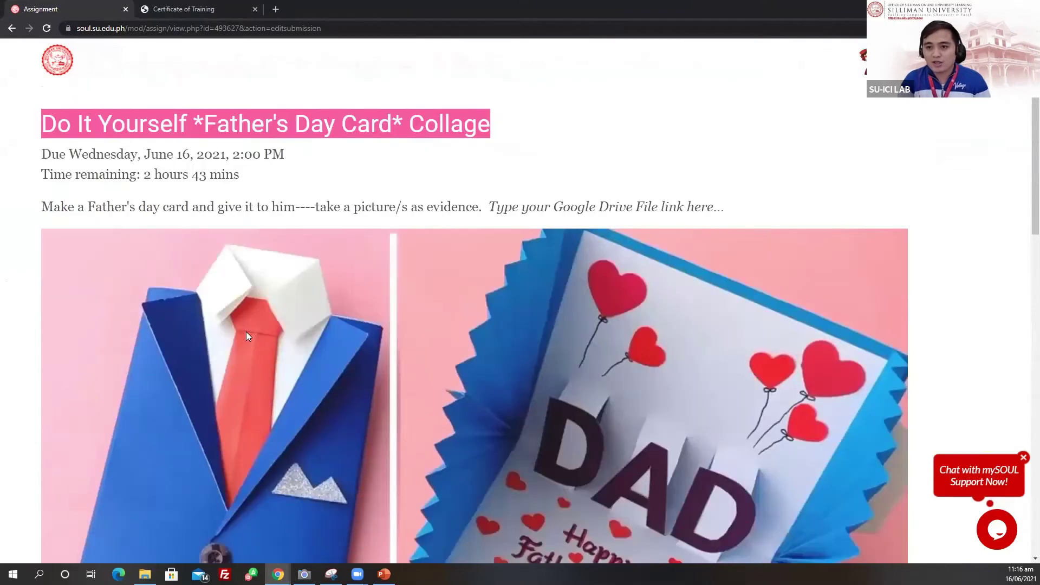
right_click(251, 323)
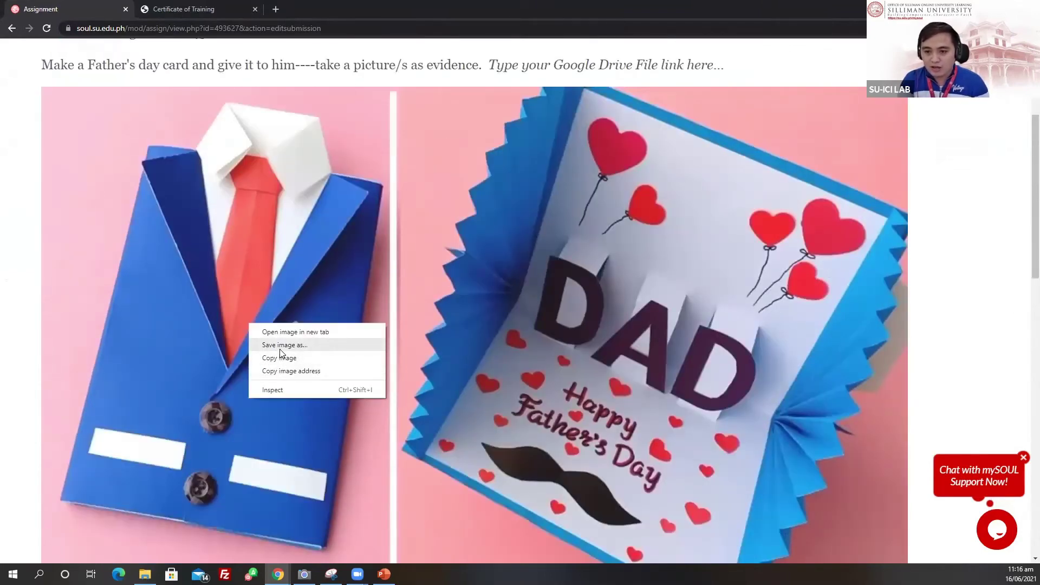
click(281, 347)
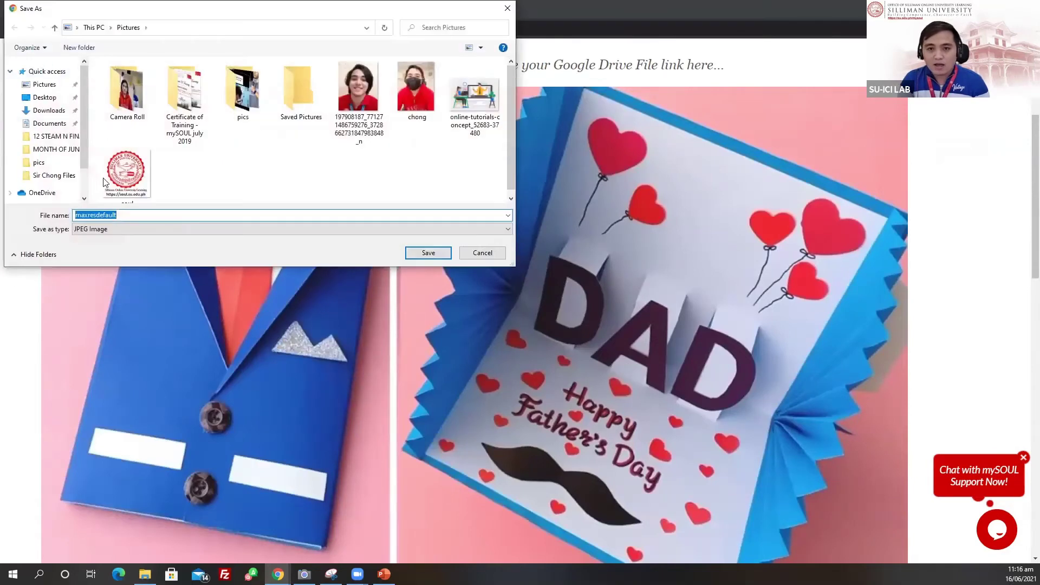
click(428, 253)
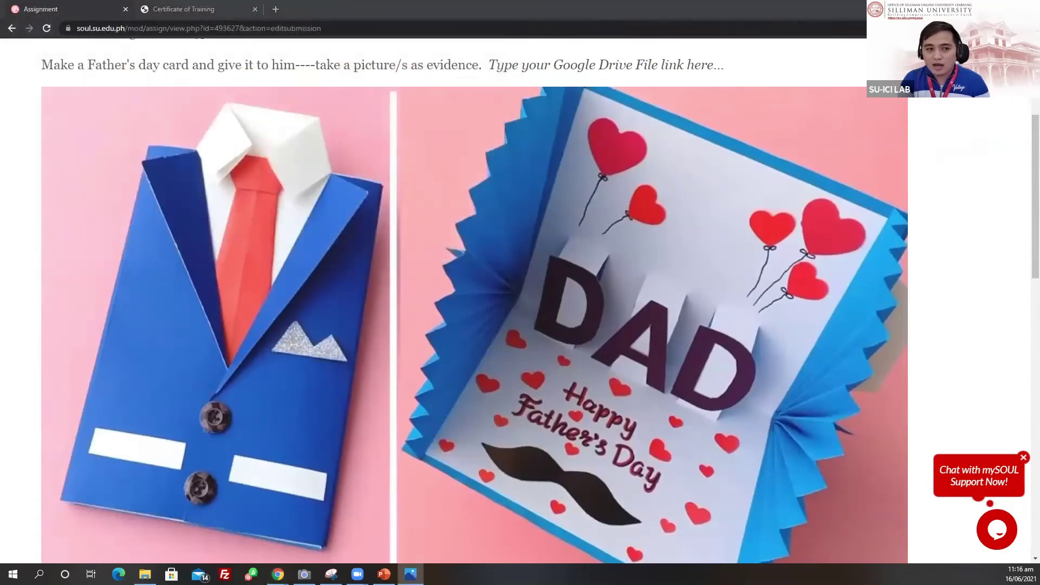
scroll(277, 315, down, 6)
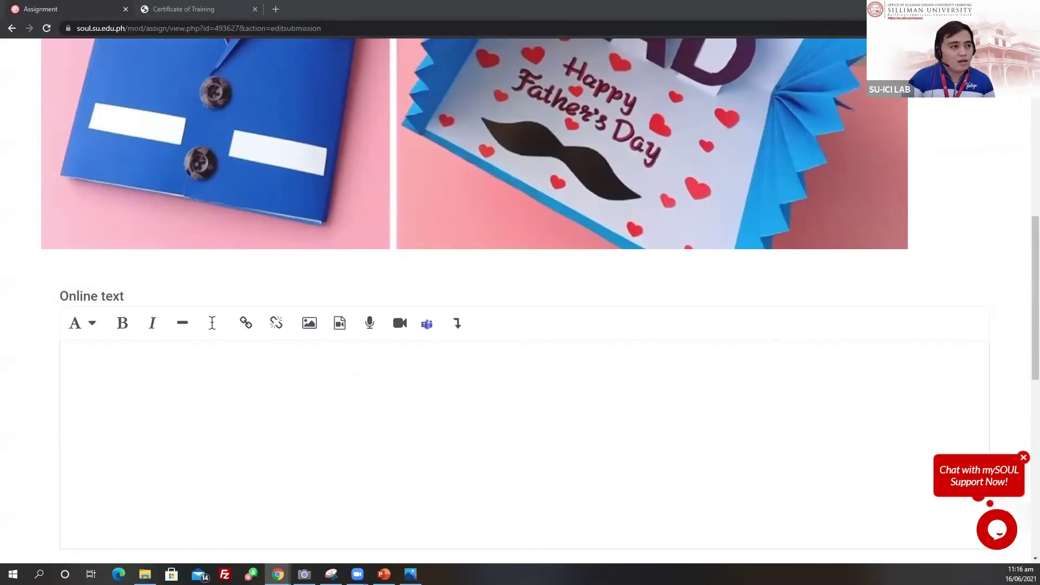
key(alt+Tab)
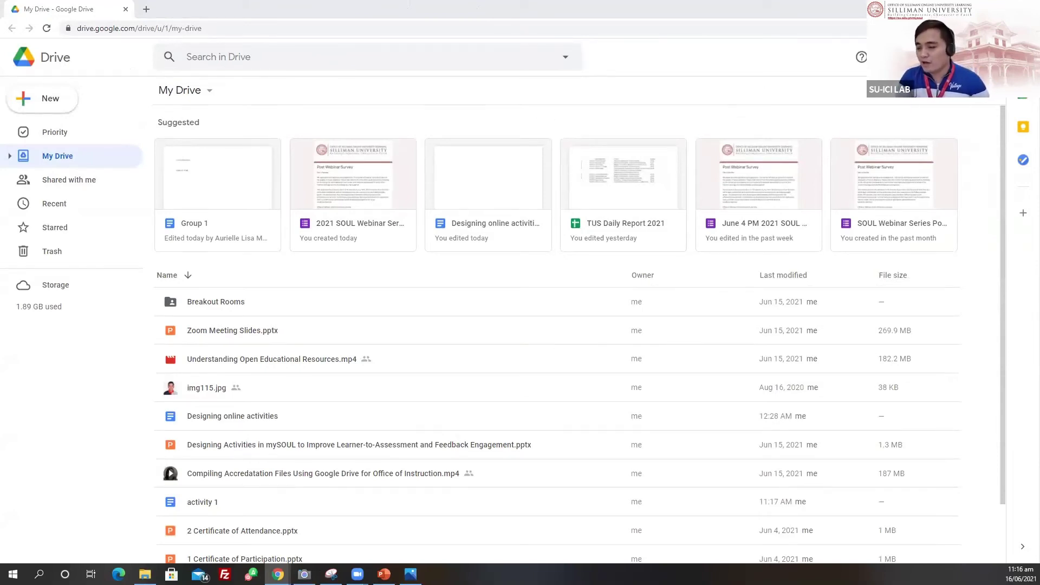
- Upload maxresdefault from Pictures to My Drive via New > File upload
click(40, 105)
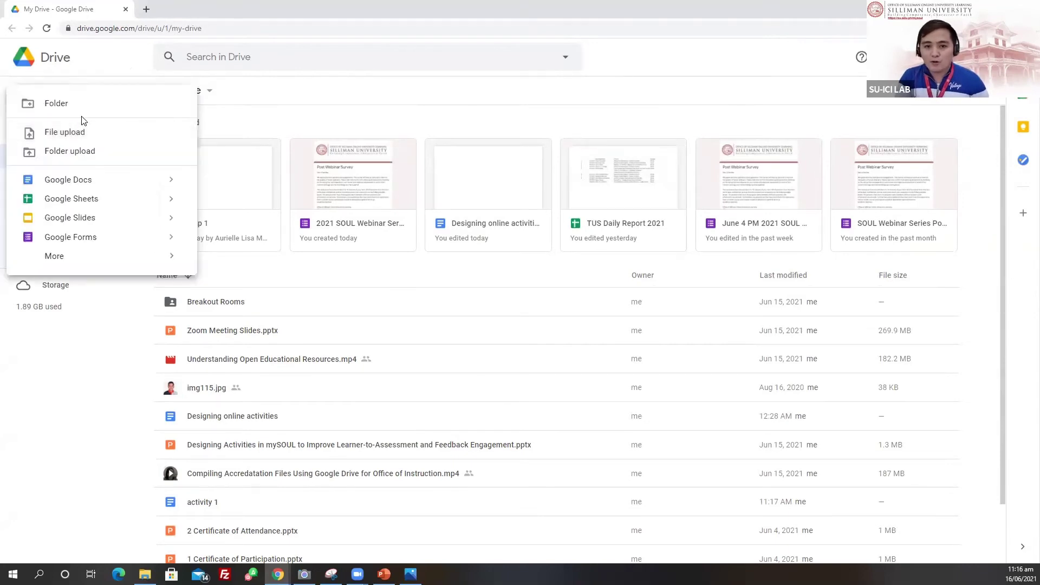
click(81, 134)
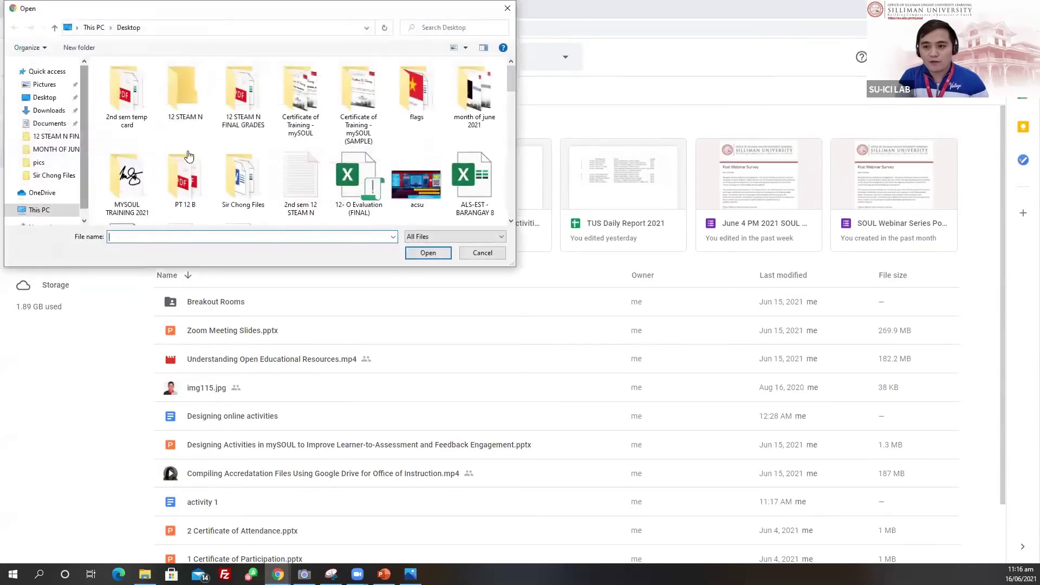
click(45, 85)
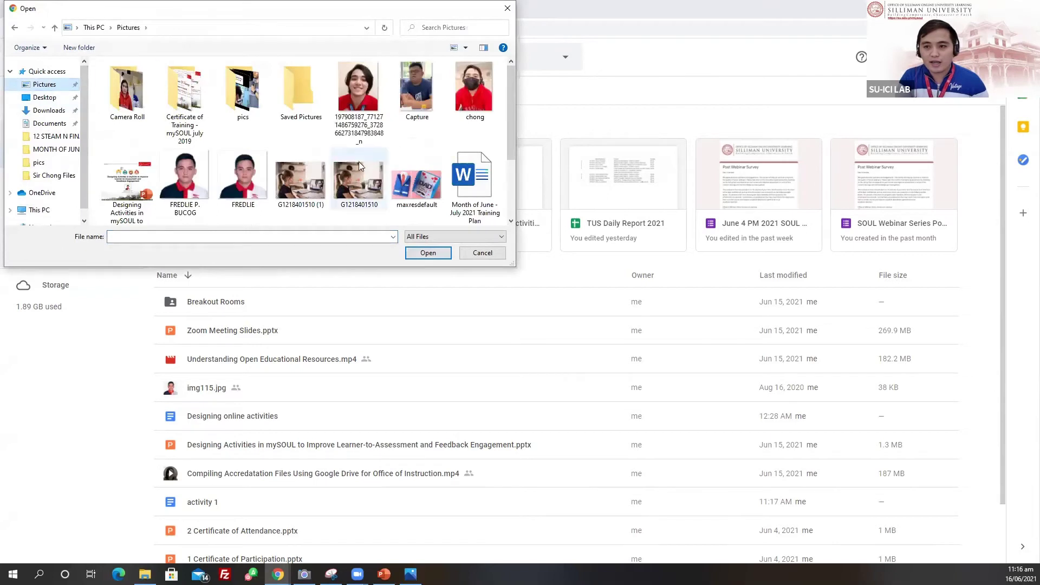
scroll(423, 181, down, 1)
click(419, 108)
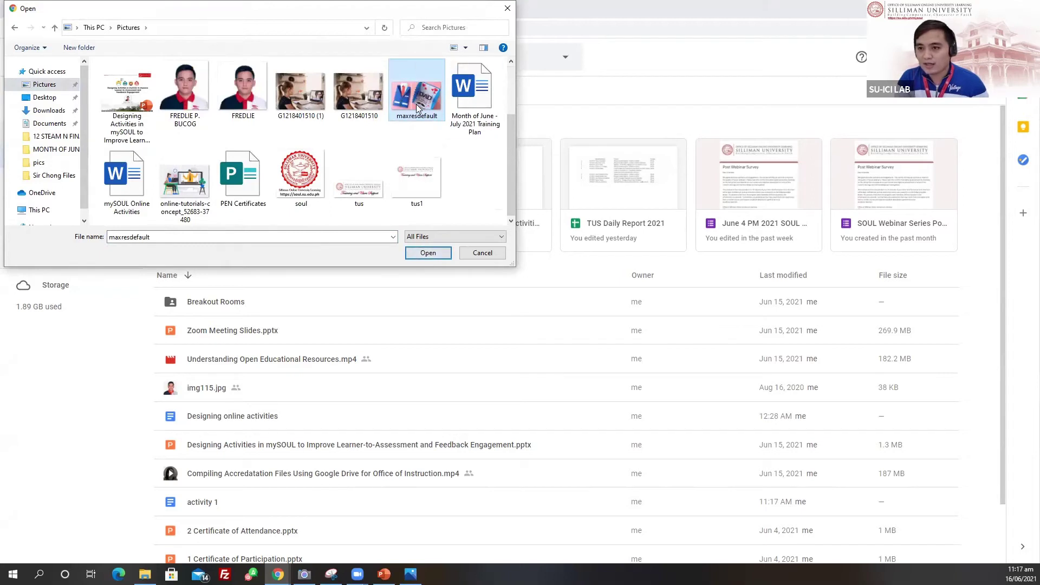
click(421, 257)
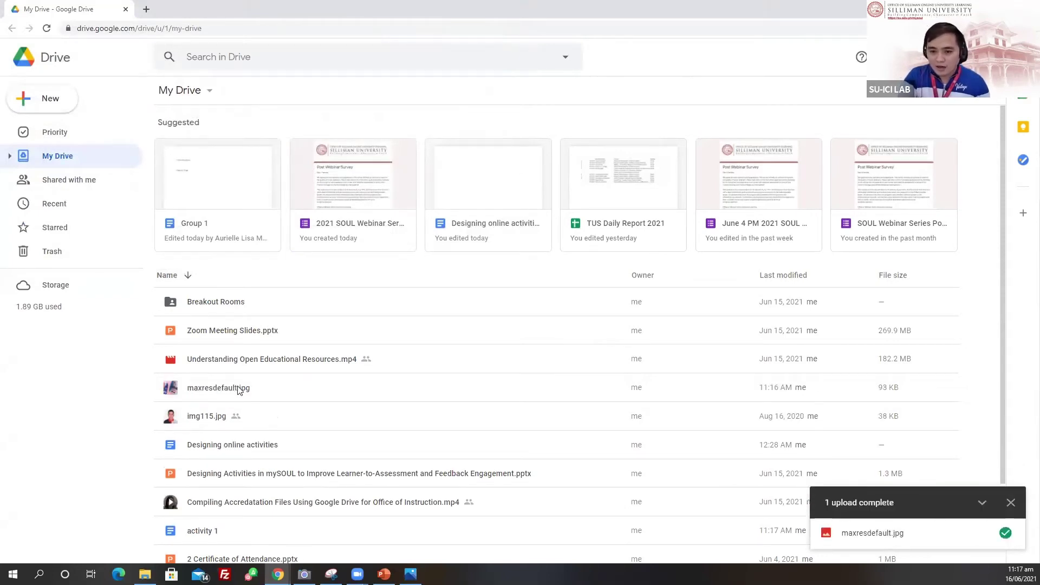
click(259, 389)
right_click(260, 390)
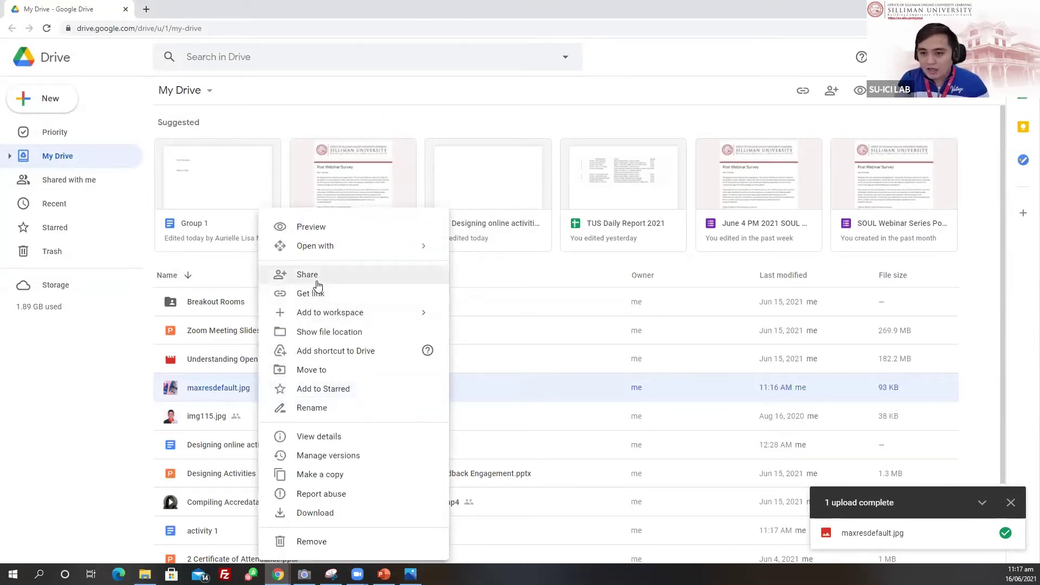
- Share maxresdefault.jpg with a university colleague as Editor and send the invitation
click(318, 282)
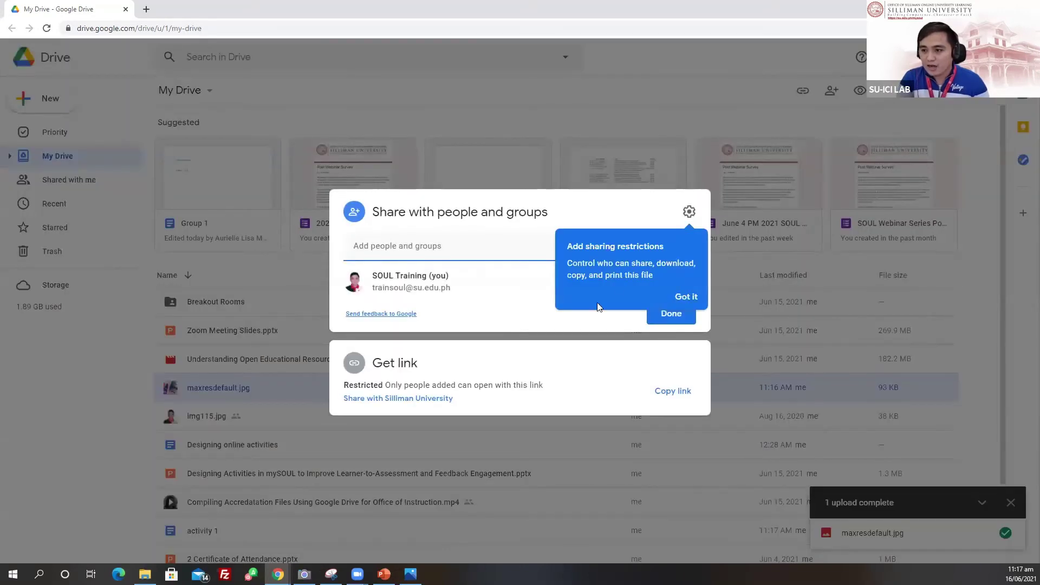
click(462, 243)
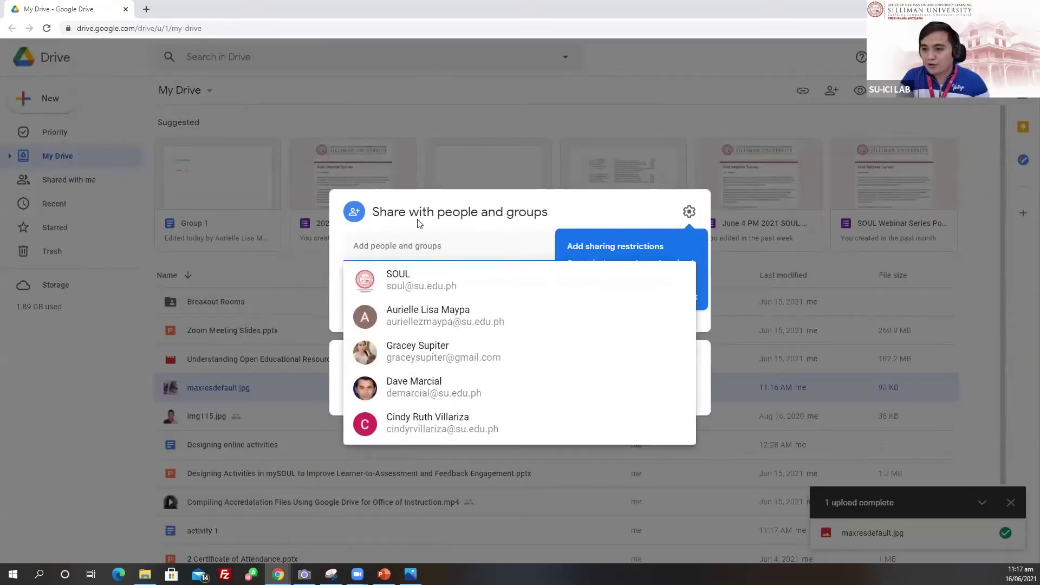
click(688, 211)
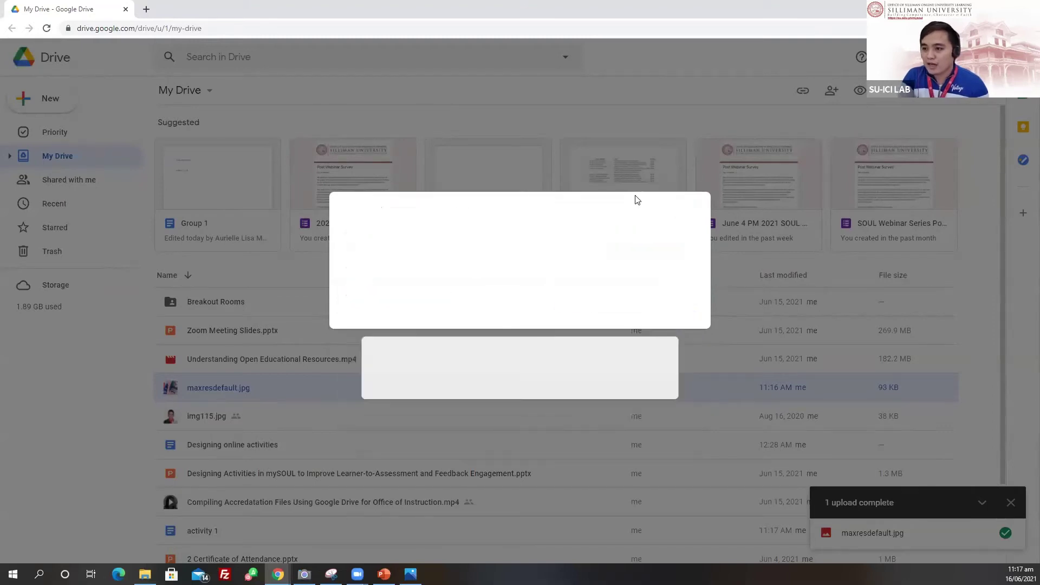
click(358, 262)
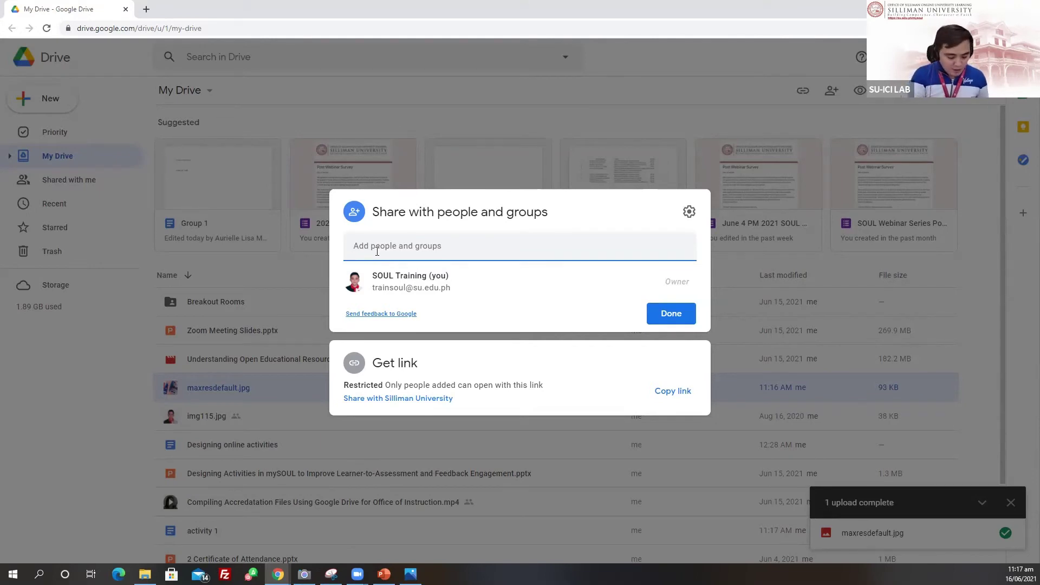
text(fredlie P. Bucog)
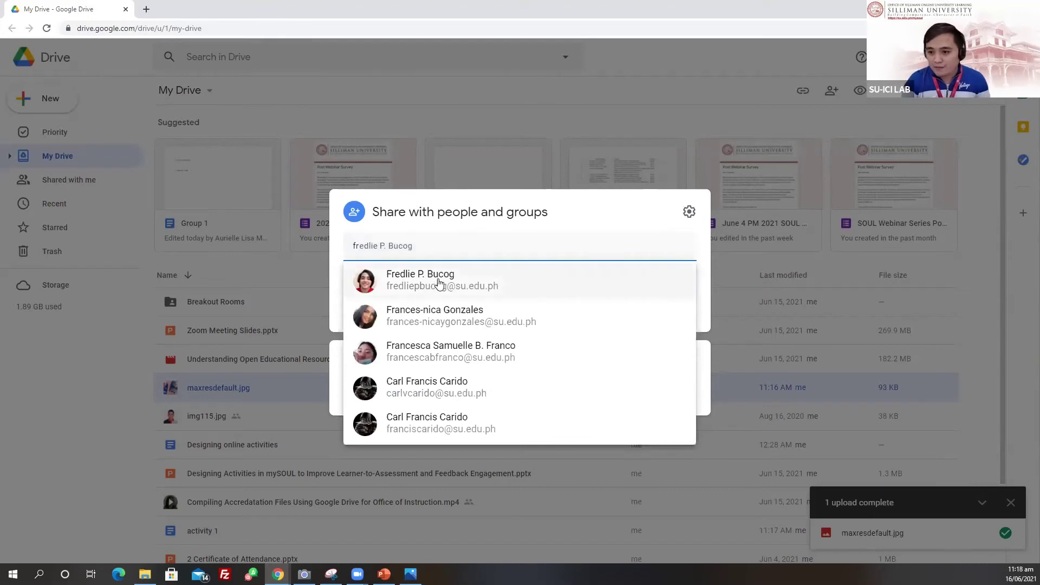
click(439, 284)
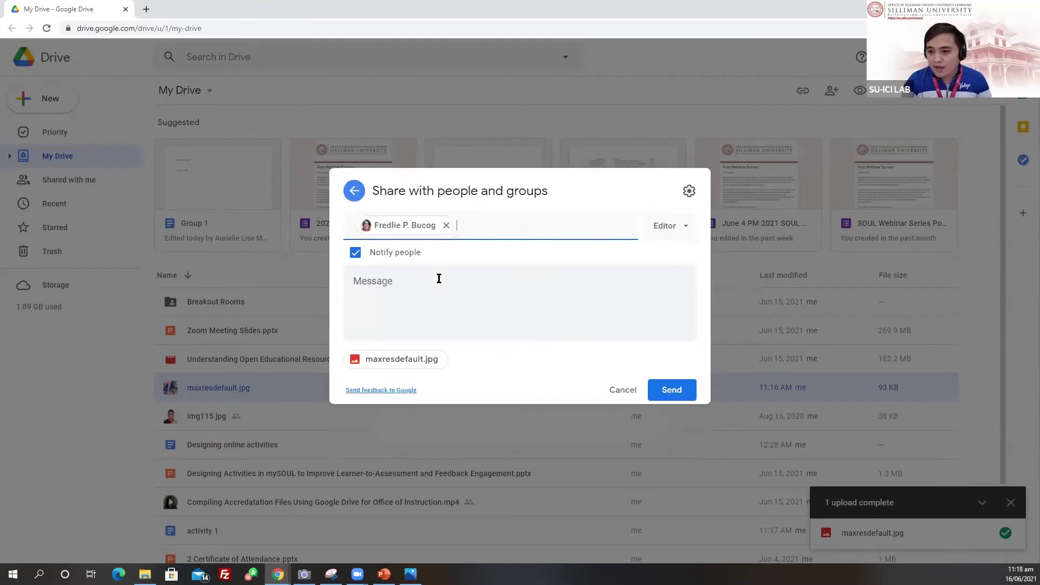
click(681, 240)
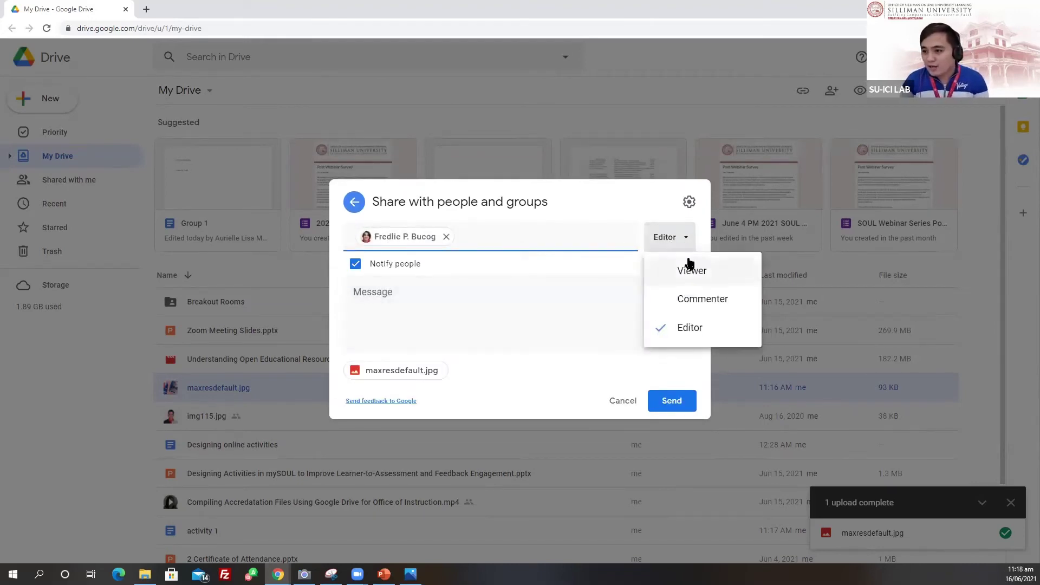
click(685, 330)
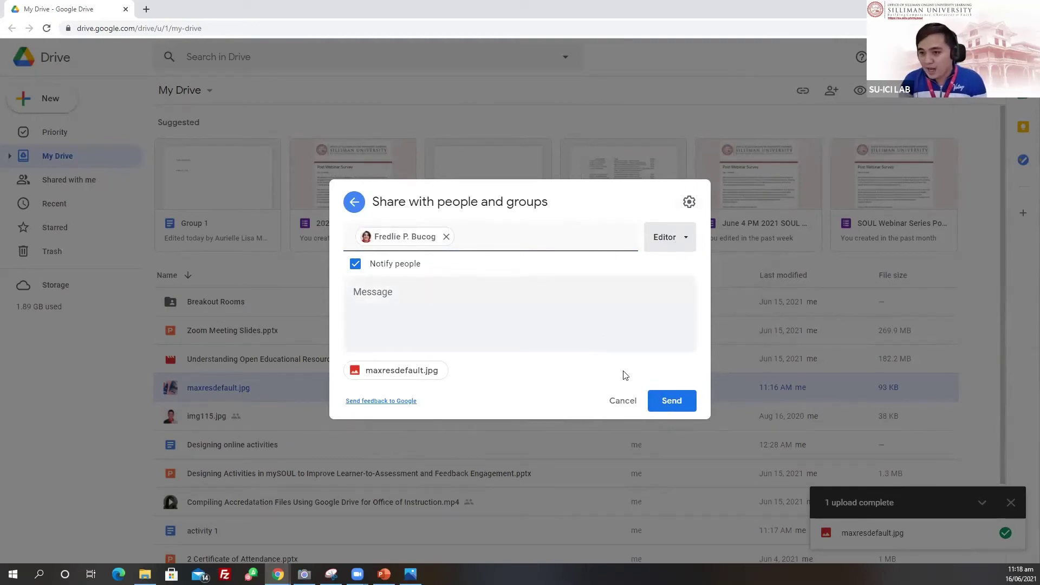
click(672, 402)
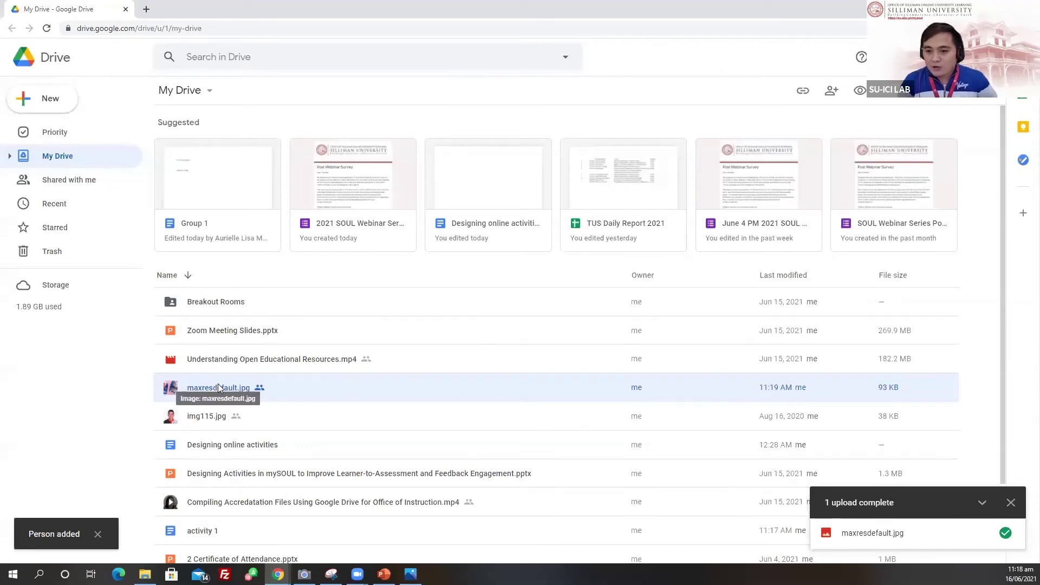
- Make maxresdefault.jpg's link viewable by Silliman University members and copy the link
right_click(298, 394)
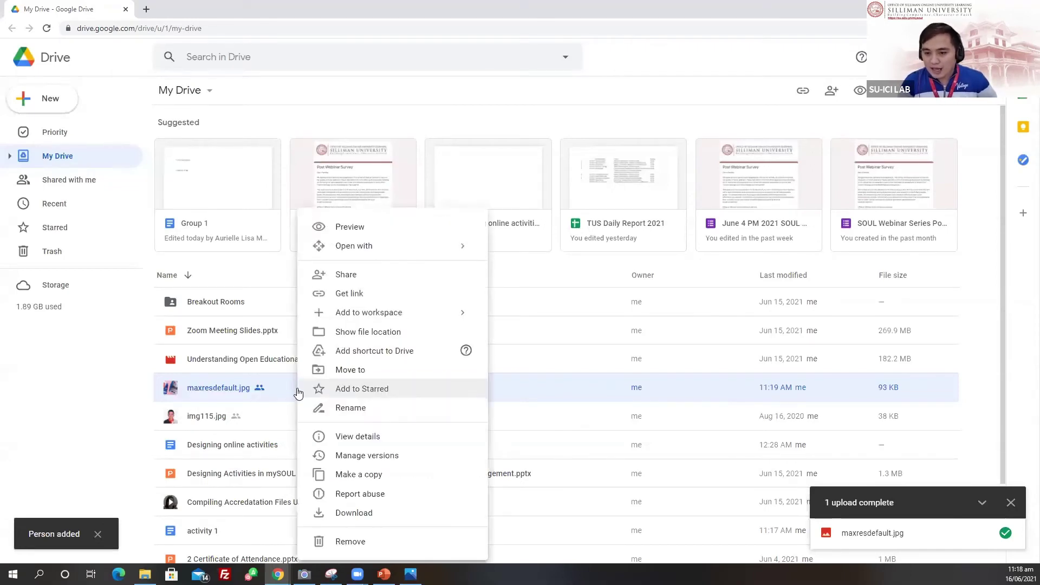
click(355, 293)
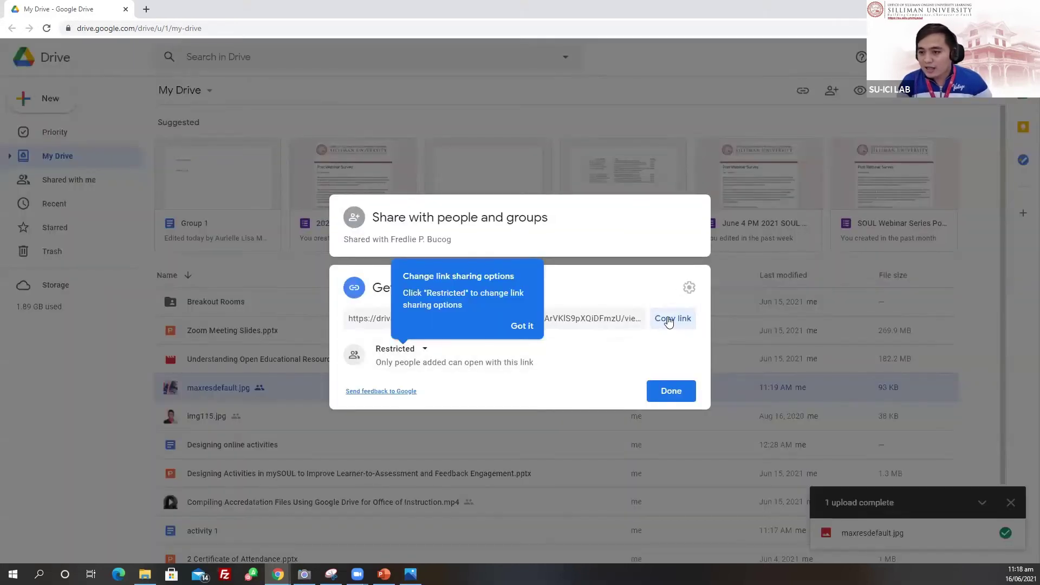
click(425, 351)
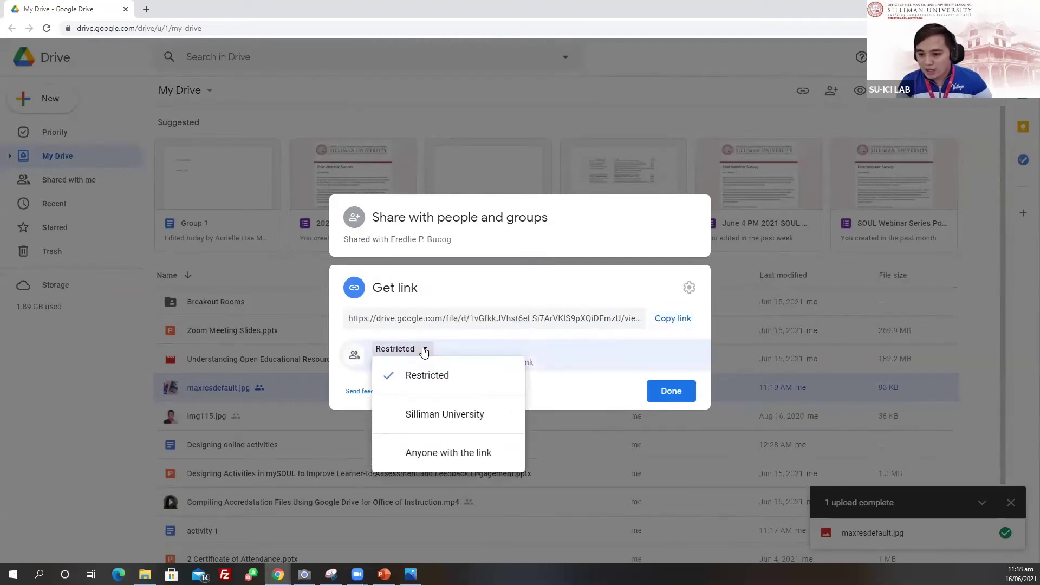
click(425, 418)
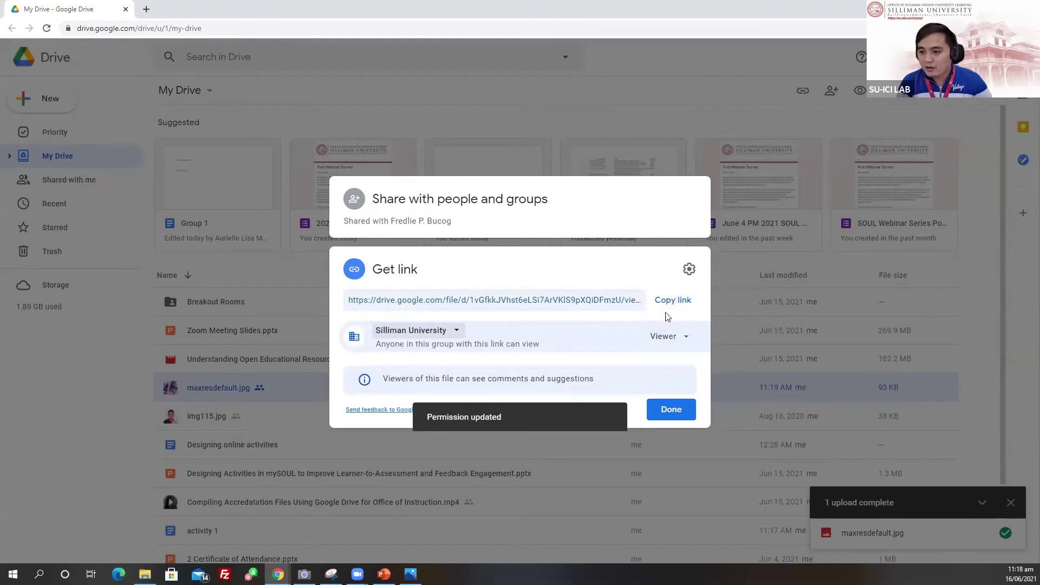
click(672, 301)
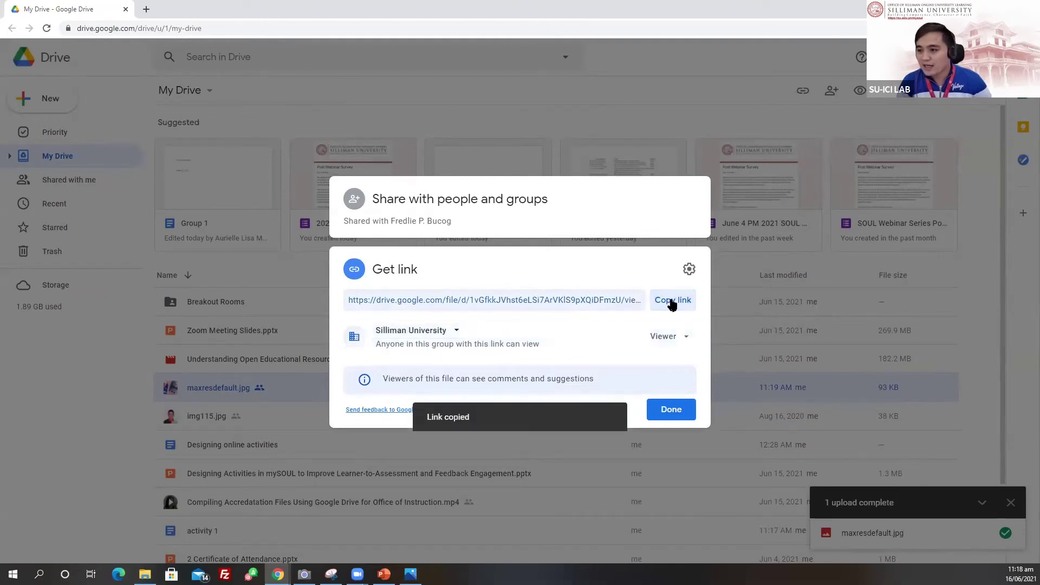
click(671, 410)
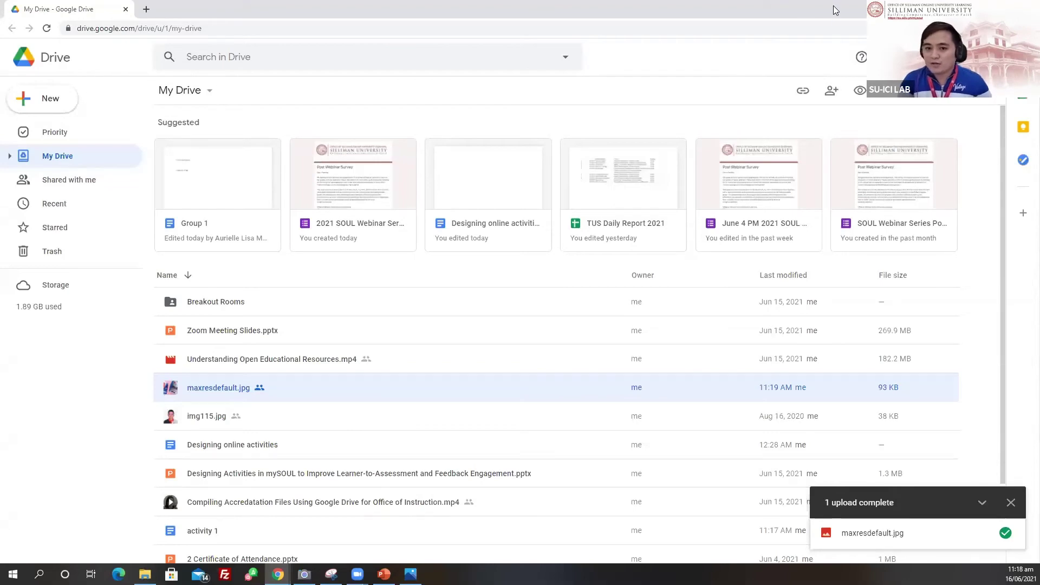
key(alt+Tab)
- Paste the Google Drive link into the Online text box and save changes
click(137, 371)
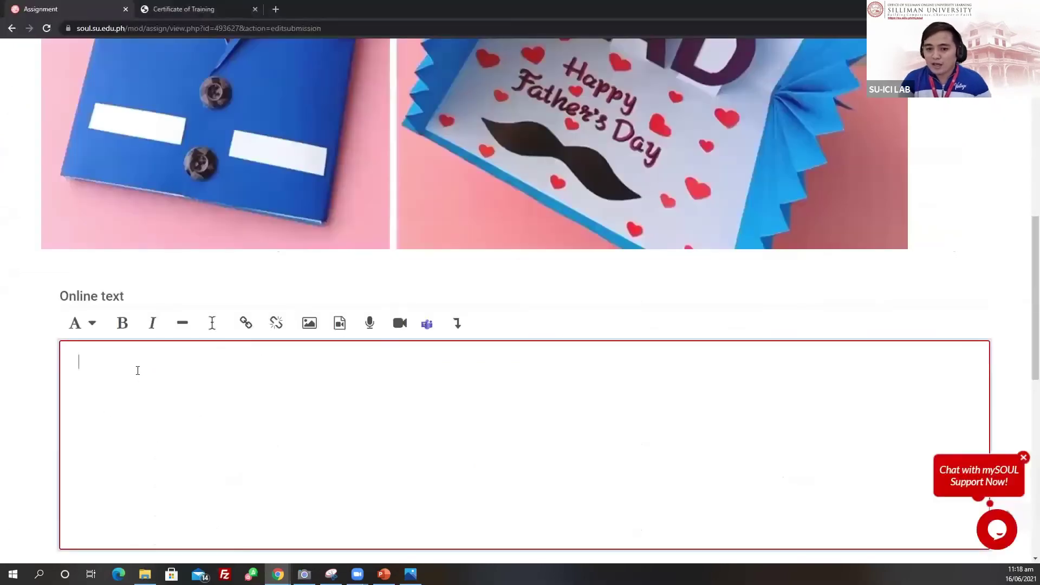
right_click(100, 365)
click(141, 450)
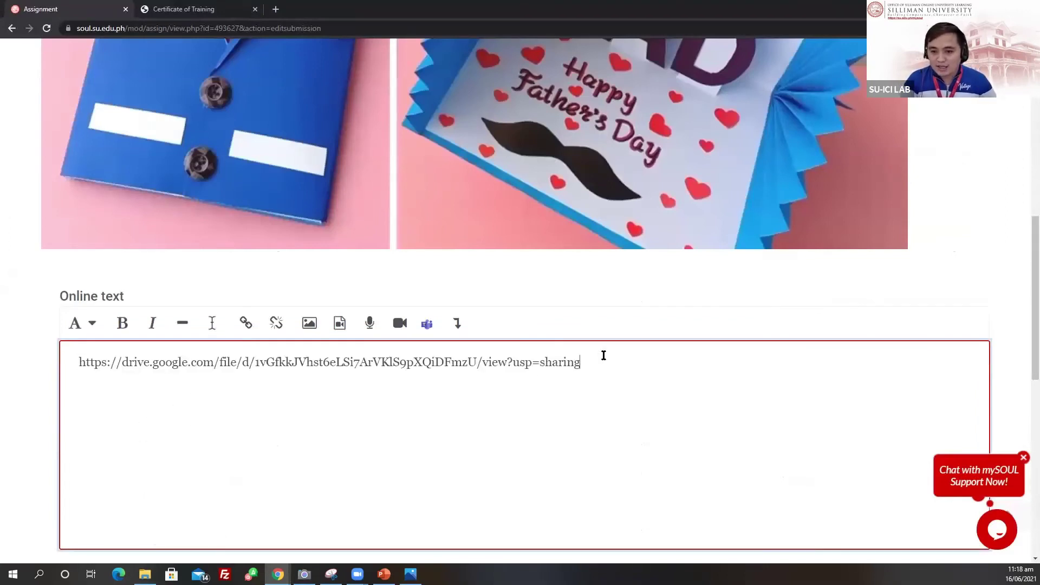
scroll(400, 421, down, 3)
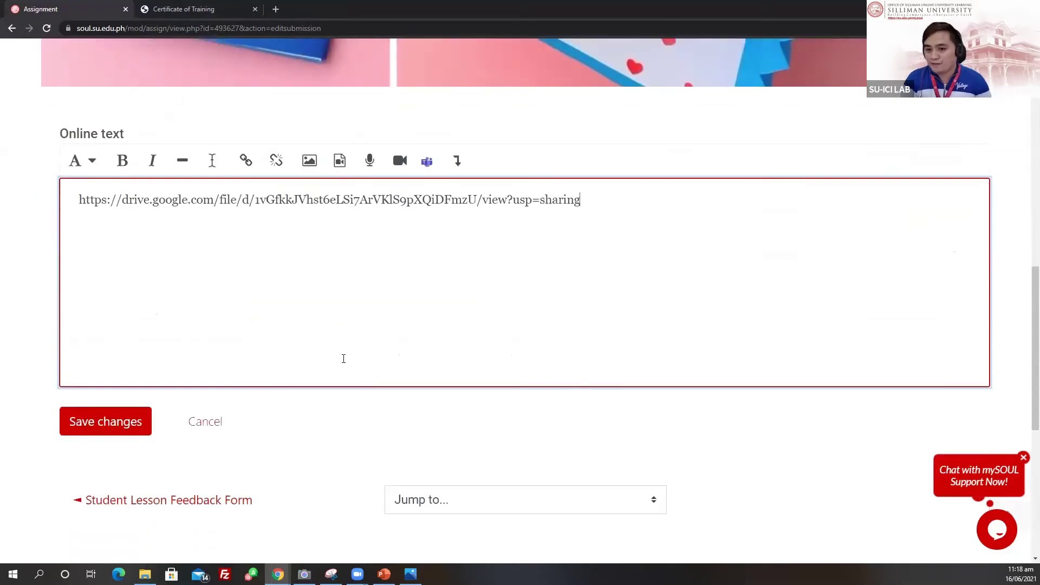
click(106, 422)
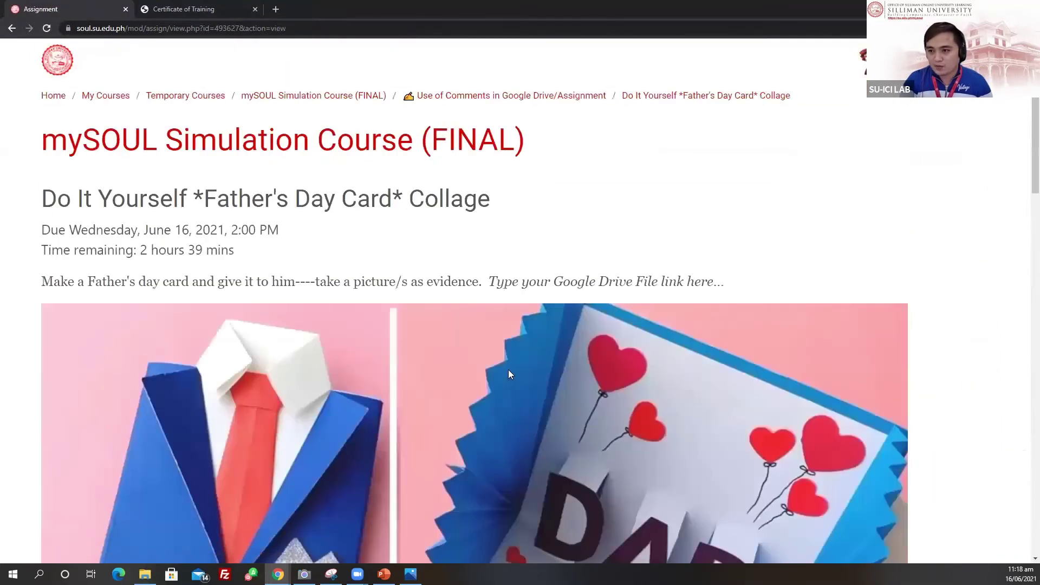
scroll(508, 374, down, 10)
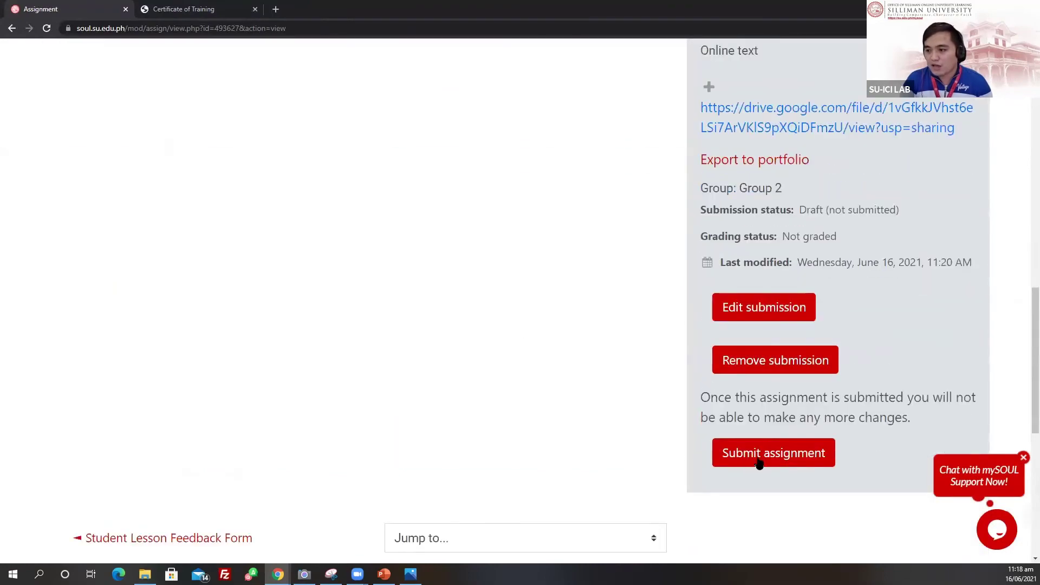
- Submit the assignment for grading and confirm the final submission
click(759, 461)
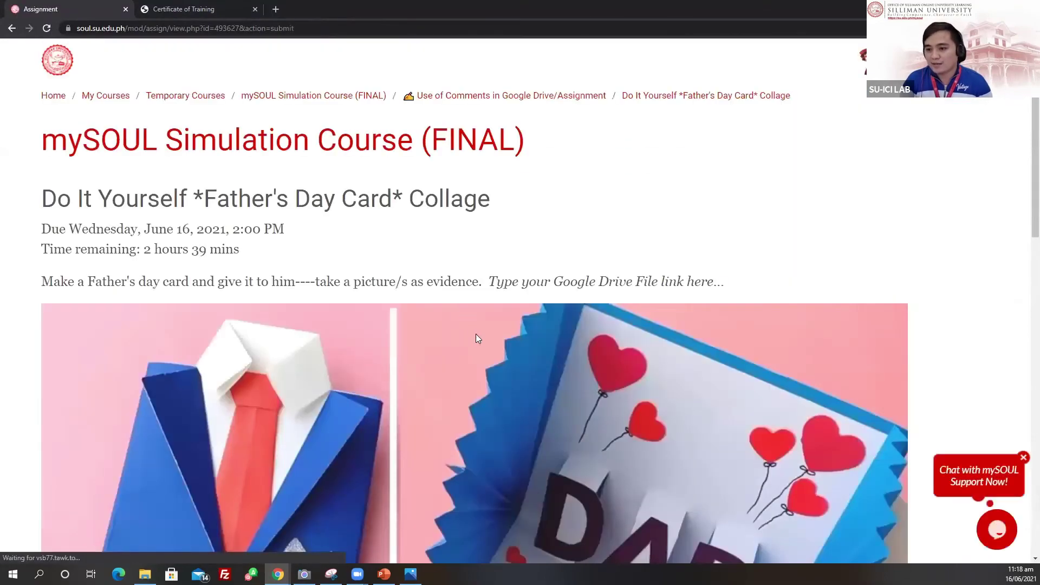
scroll(477, 336, down, 10)
click(94, 319)
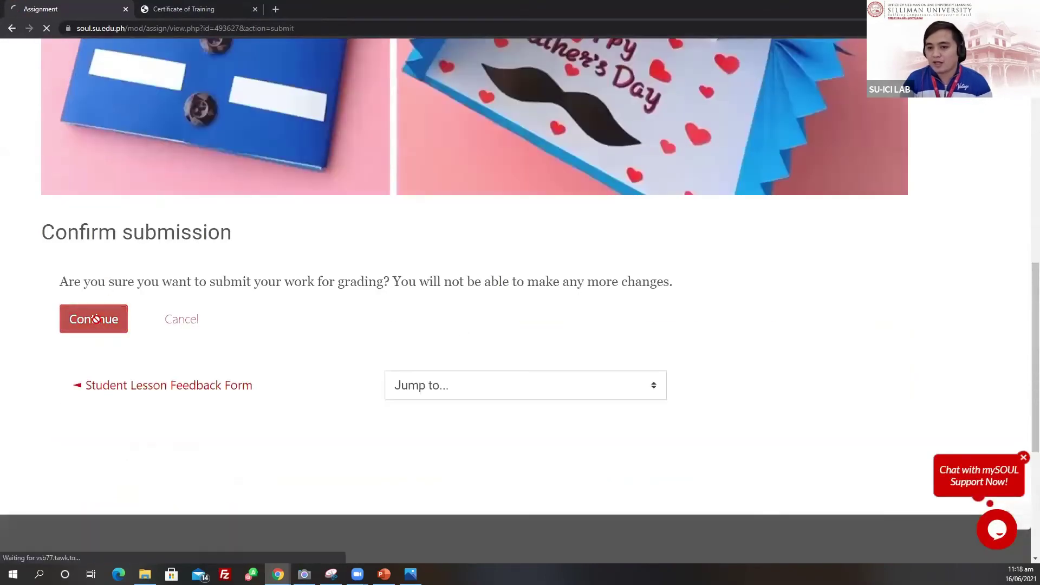
scroll(444, 341, down, 5)
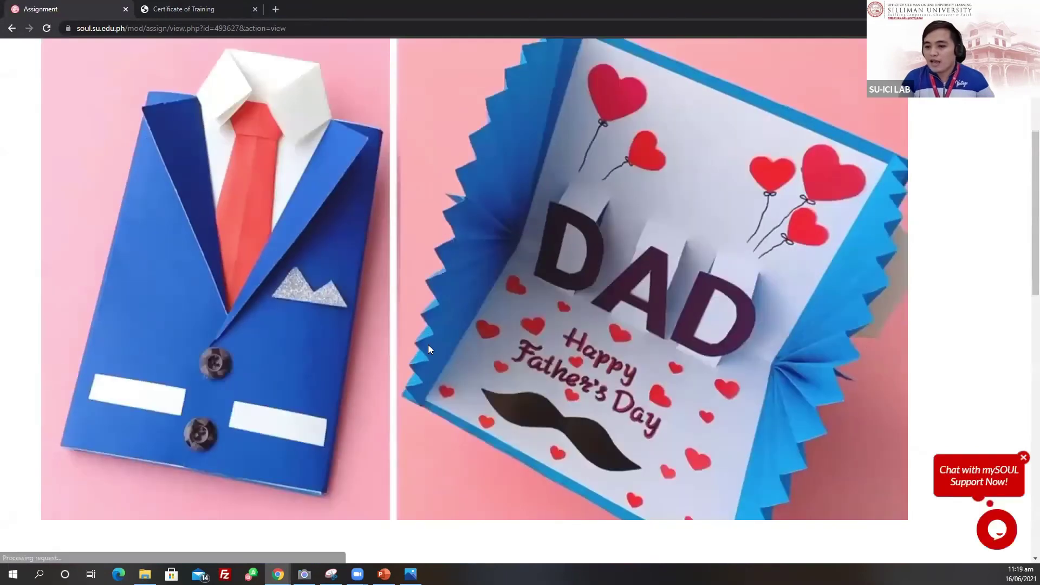
scroll(427, 344, down, 10)
scroll(424, 339, up, 10)
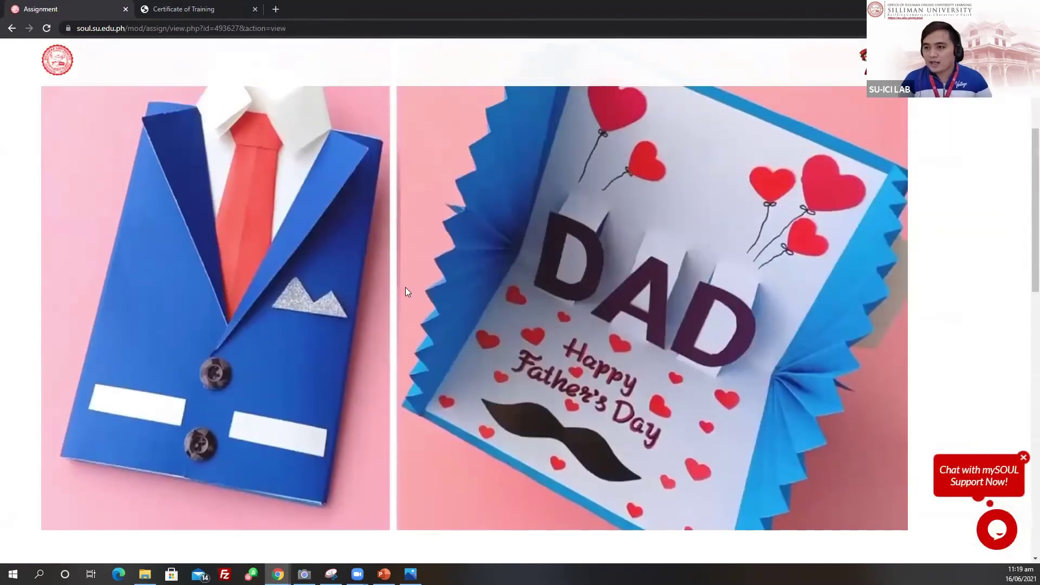
scroll(405, 287, up, 4)
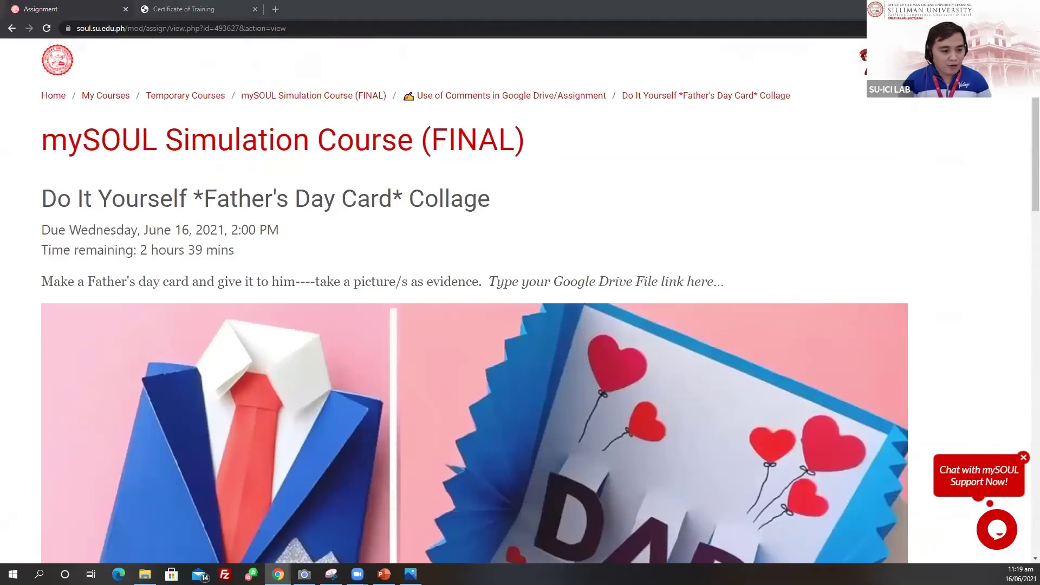
key(alt+Tab)
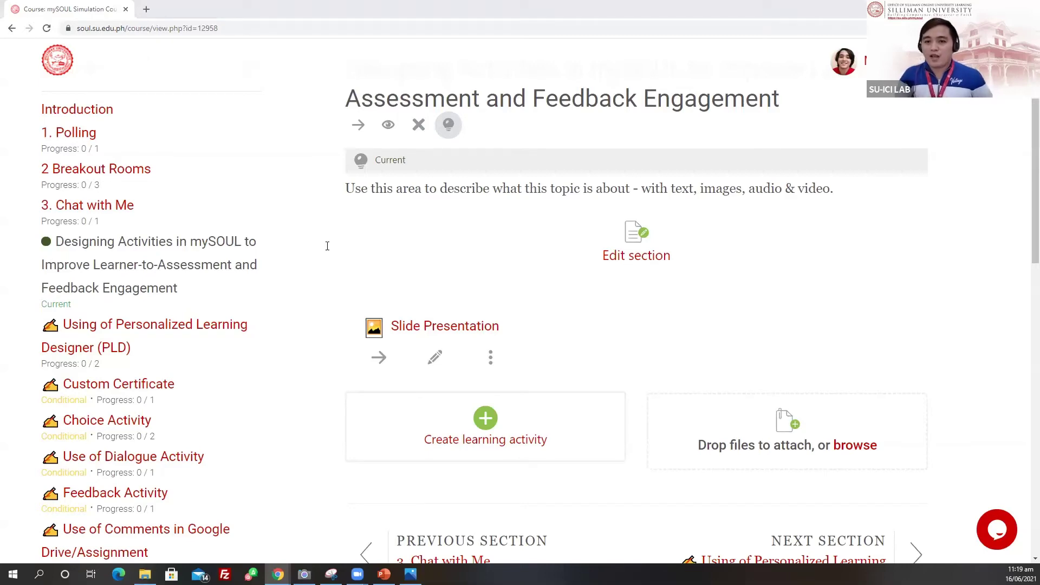
- Reload the course and open the '1 of 7 Submitted' grading table under Use of Comments in Google Drive/Assignment
click(233, 28)
key(Return)
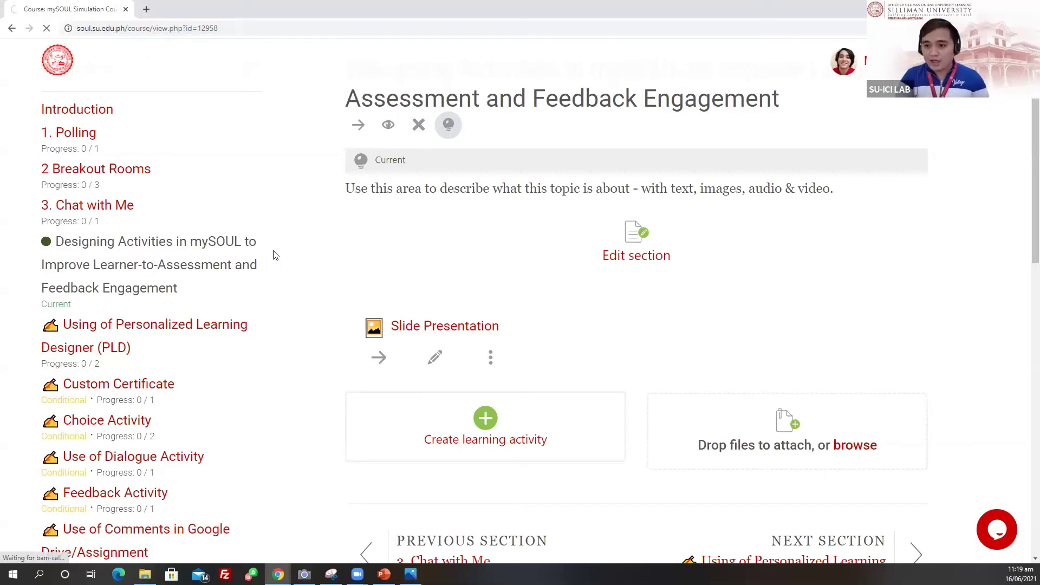
scroll(254, 304, down, 5)
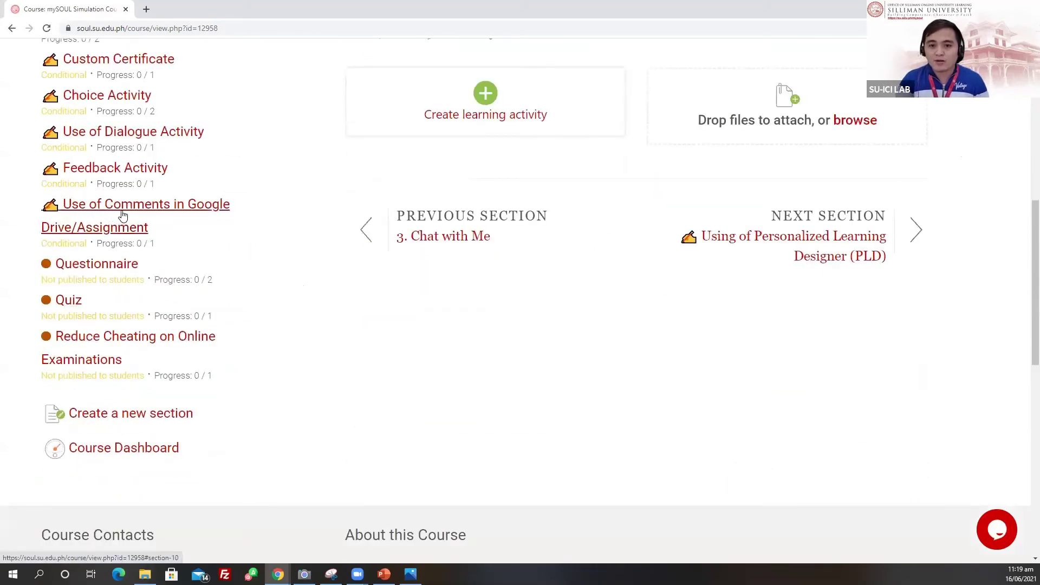
click(123, 215)
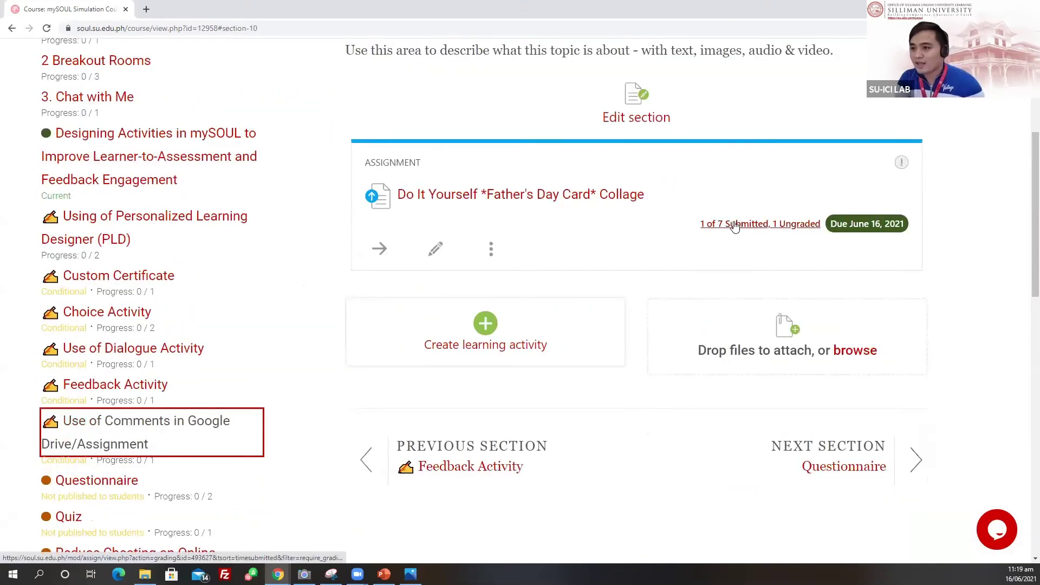
click(735, 227)
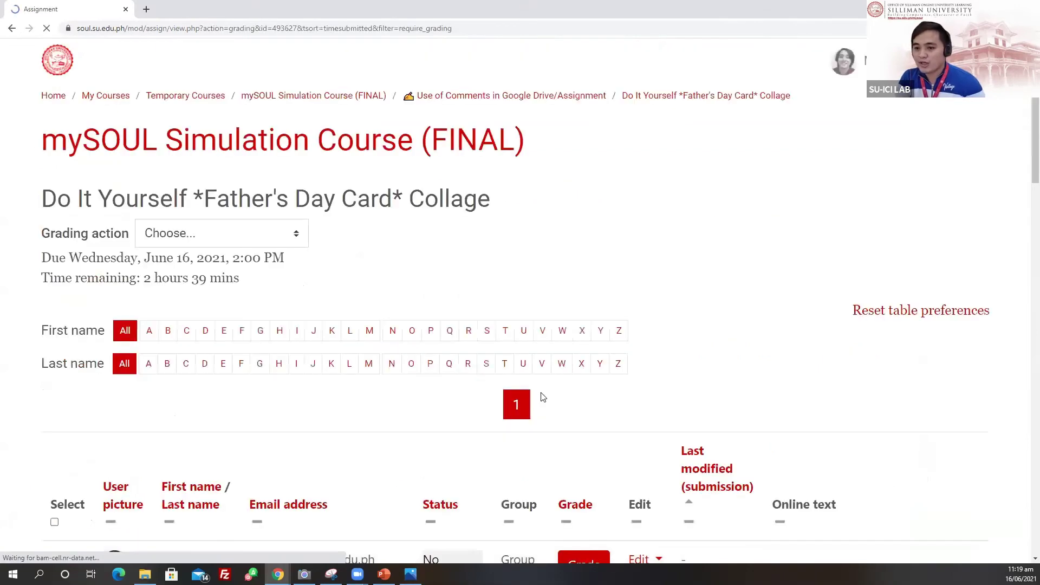
scroll(581, 347, down, 2)
scroll(580, 346, down, 8)
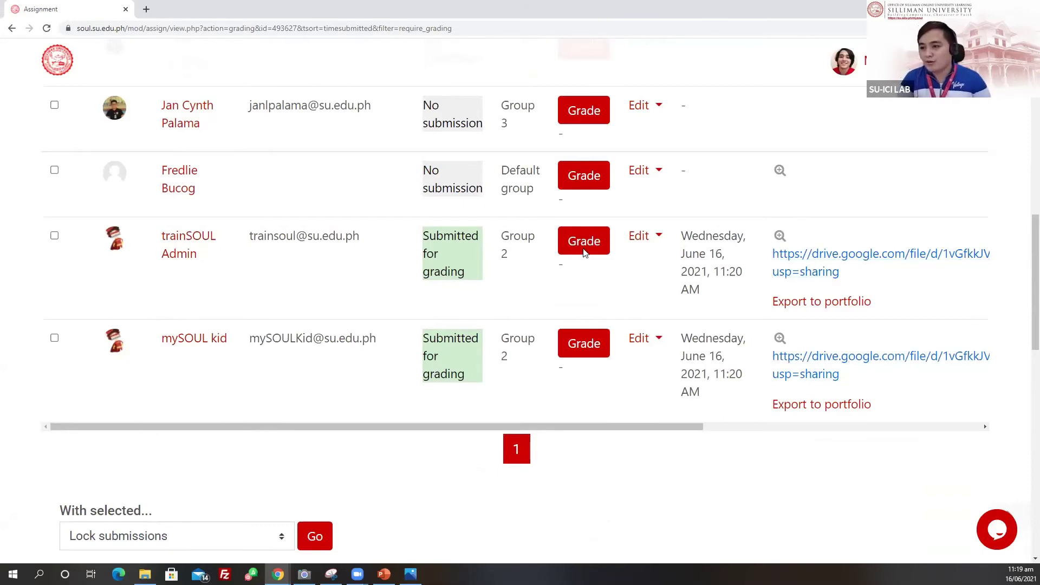
- Open the last submission's Google Drive link in a new tab to view the Father's Day card image
click(582, 345)
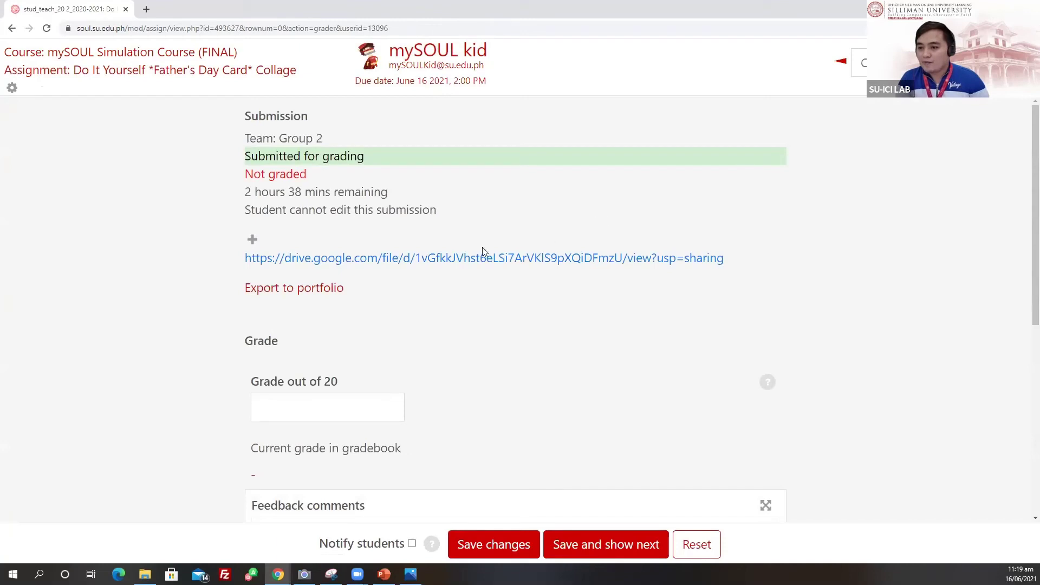
right_click(388, 259)
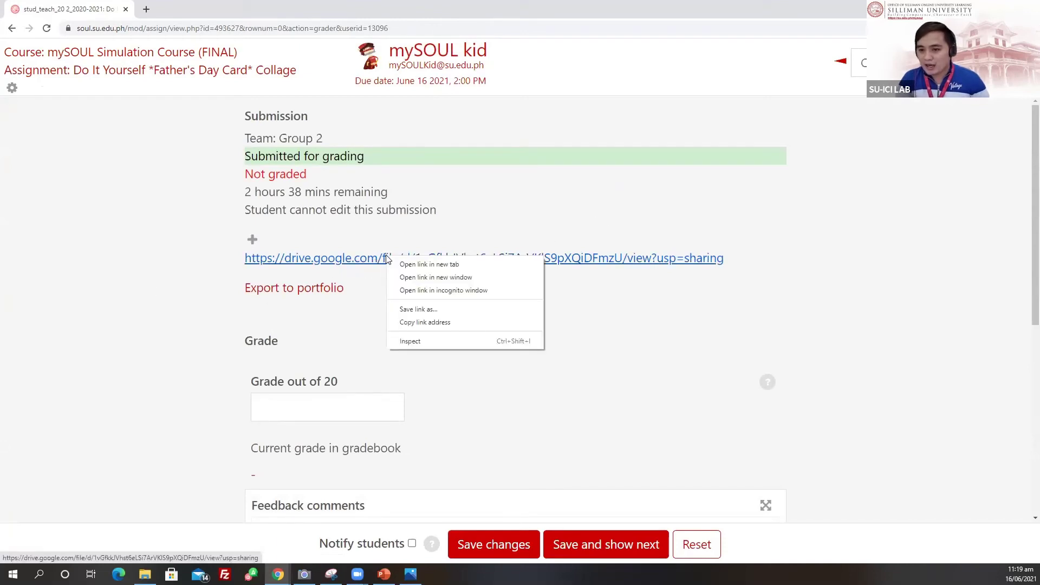
click(414, 265)
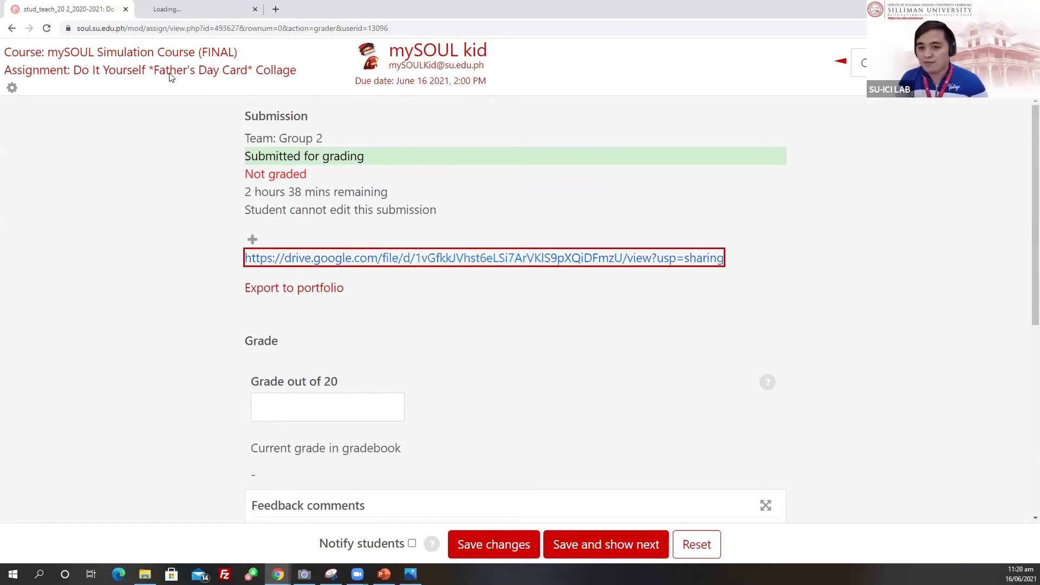
click(195, 11)
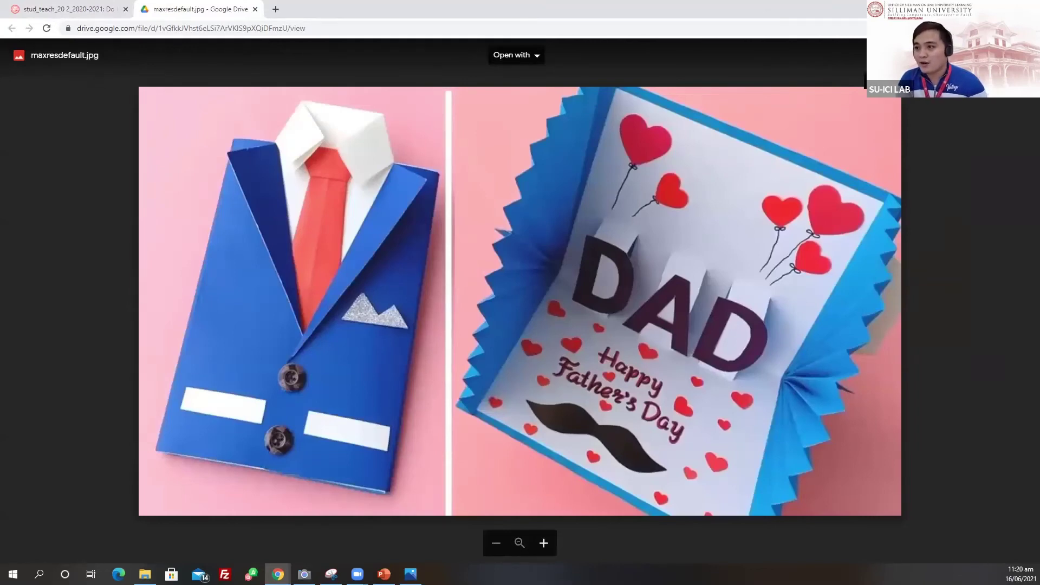
- Add the area comment 'Nice' on the region between the suit and the card
click(915, 54)
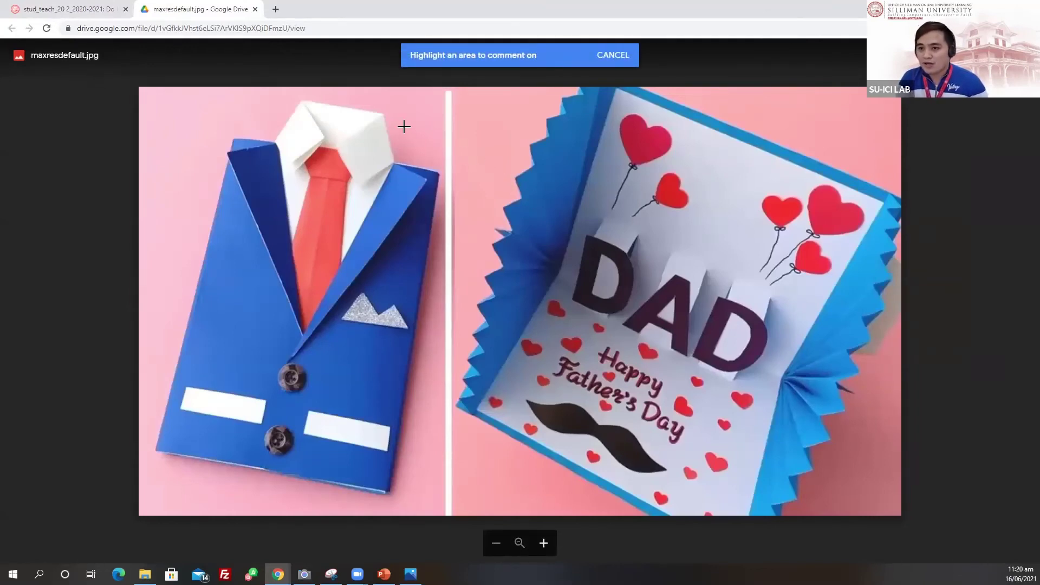
drag(401, 123, 621, 211)
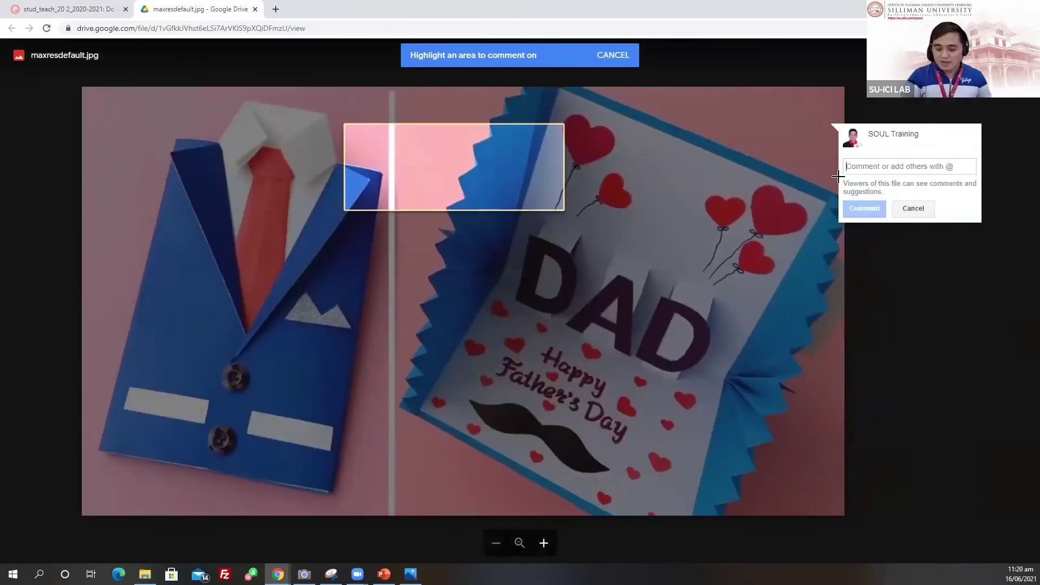
text(Nice)
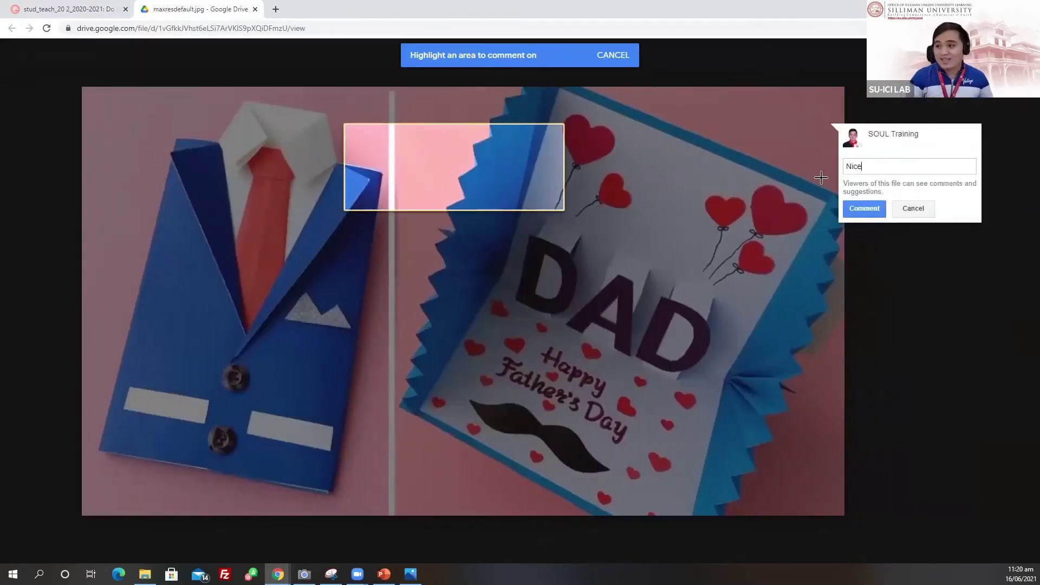
click(861, 211)
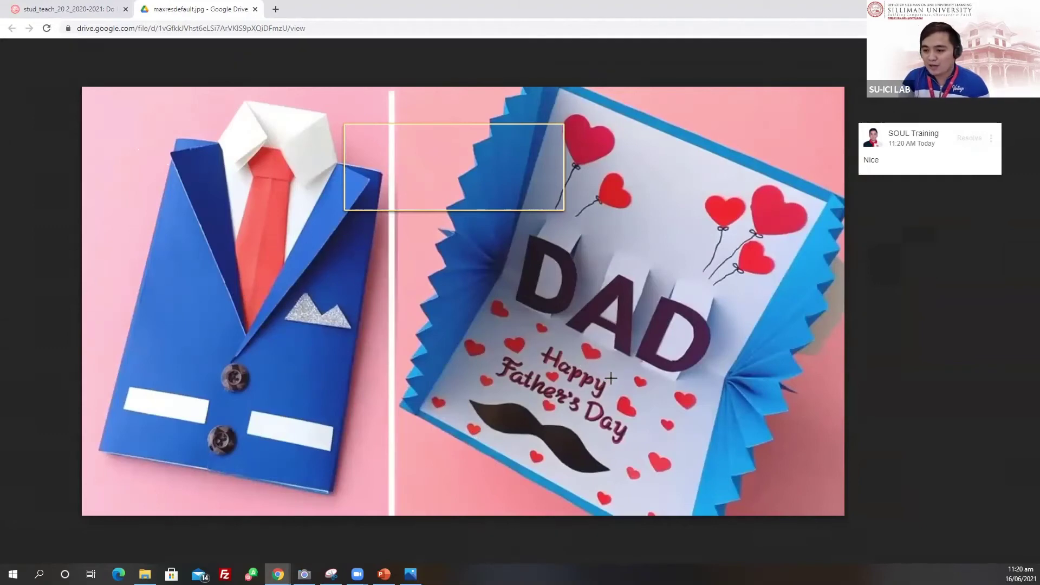
- Add a second area comment 'comment here' near Happy Father's Day, then return to mySOUL
drag(605, 376, 751, 425)
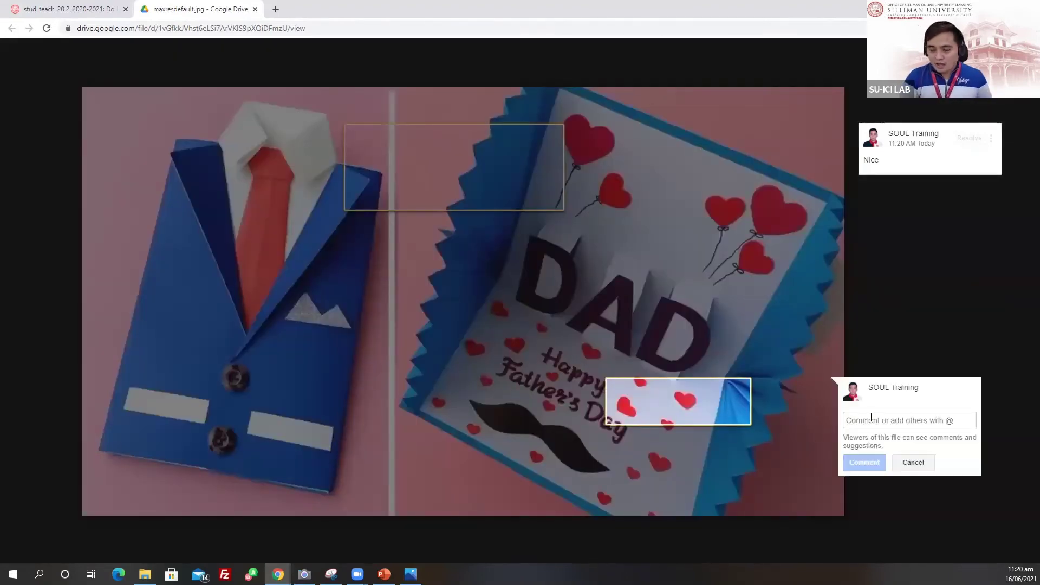
text(N)
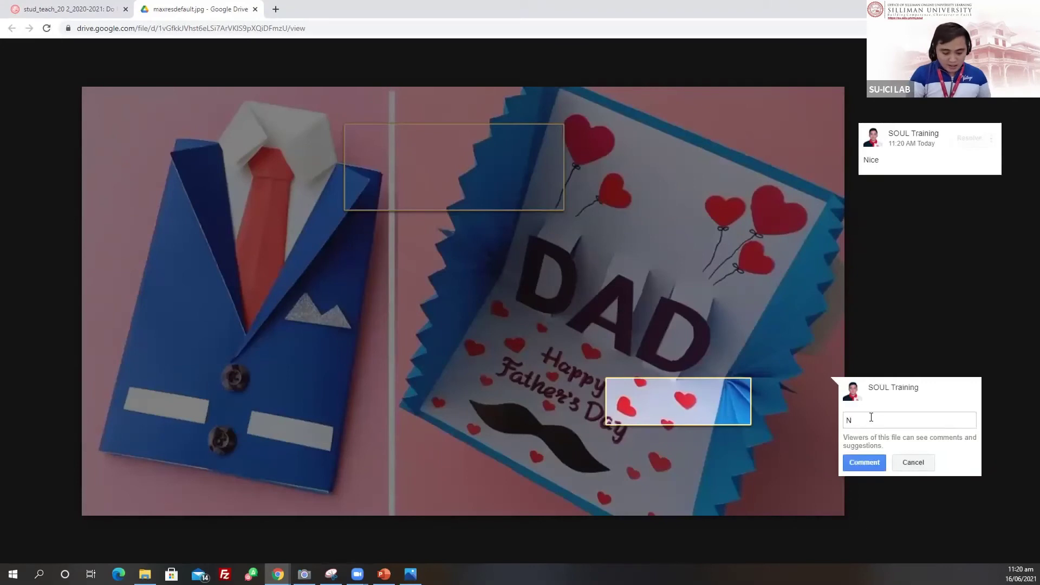
key(BackSpace)
text(co)
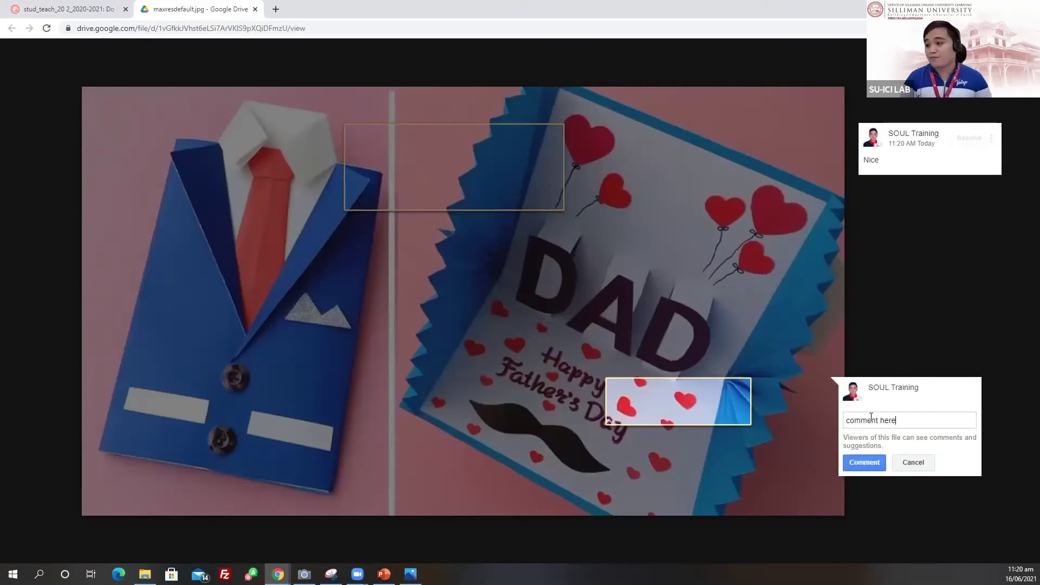
text(mment here)
click(862, 462)
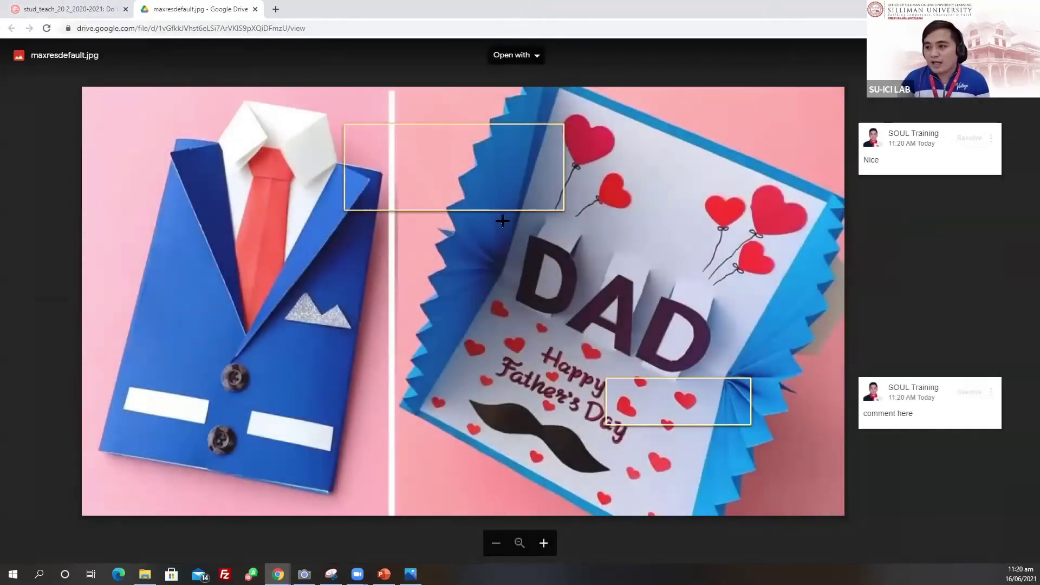
click(64, 9)
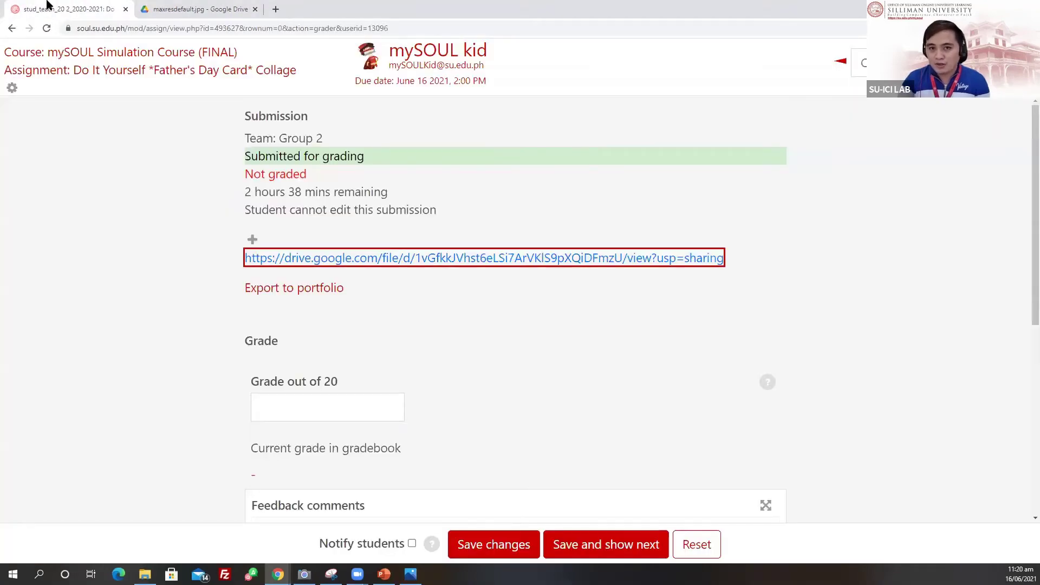
- Enter a grade of 15 out of 20 for the submission
scroll(300, 368, down, 1)
click(301, 362)
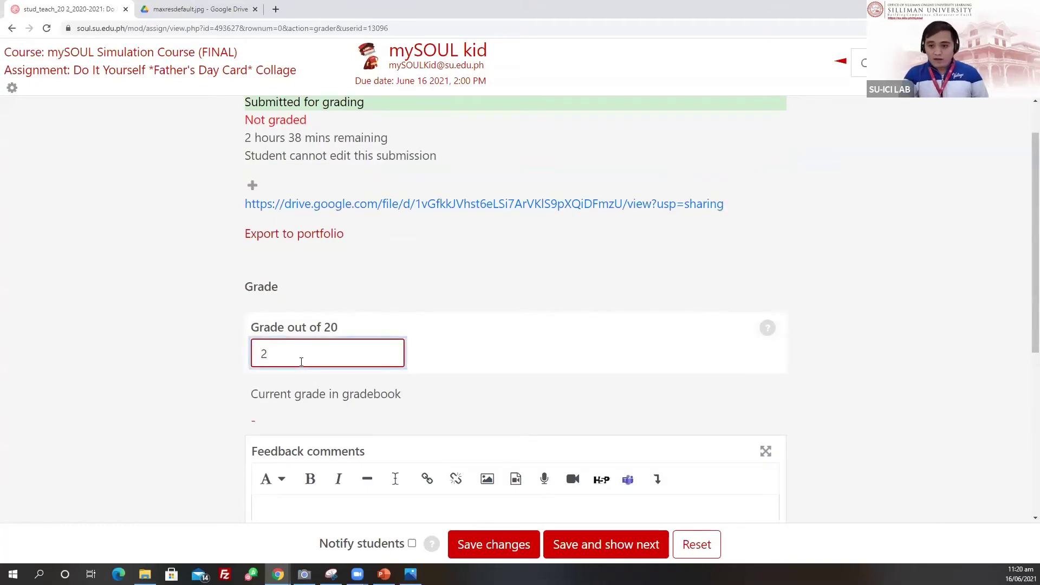
scroll(319, 346, down, 1)
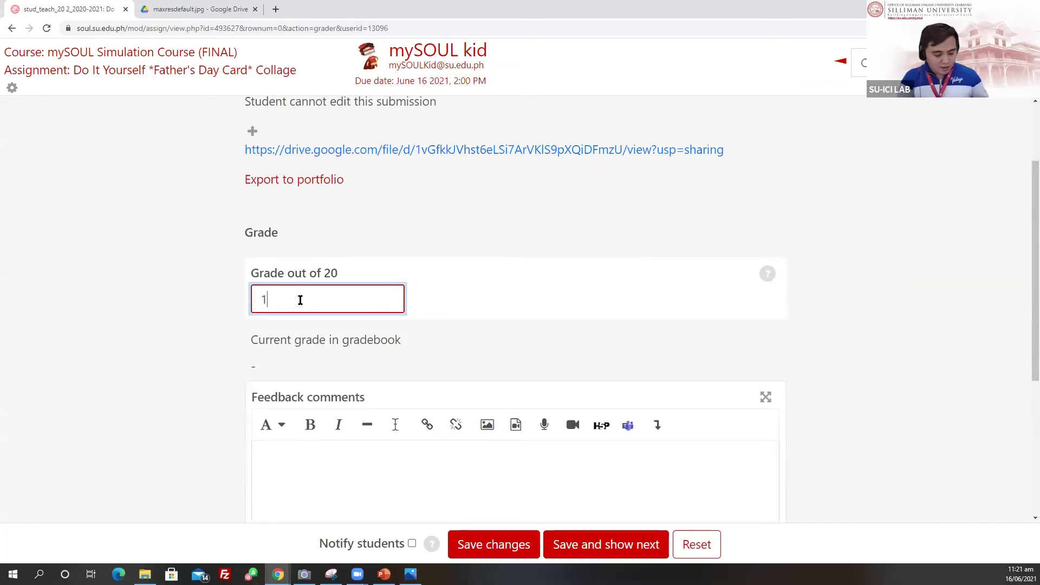
scroll(331, 307, down, 1)
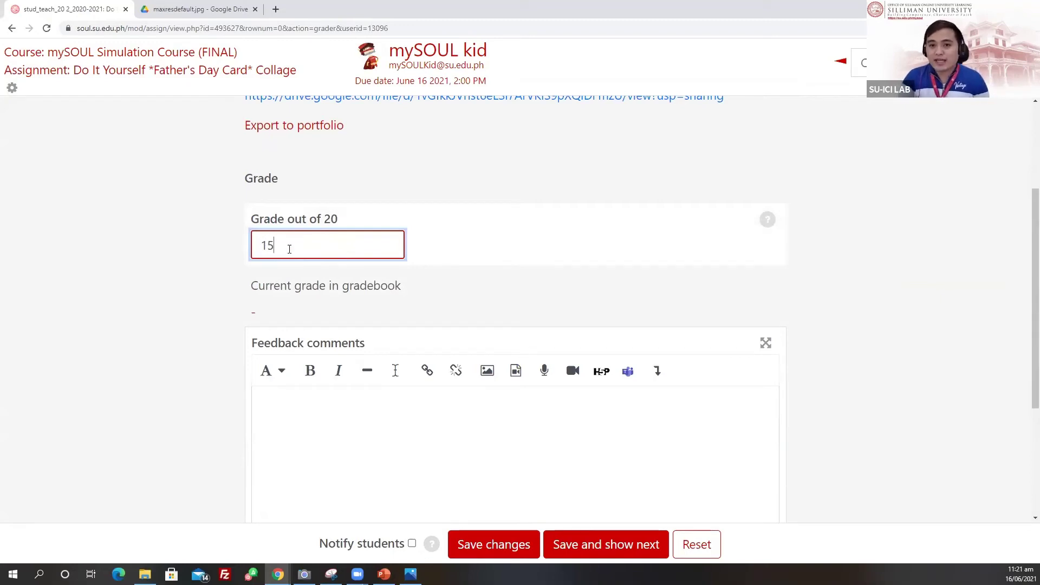
scroll(311, 295, down, 2)
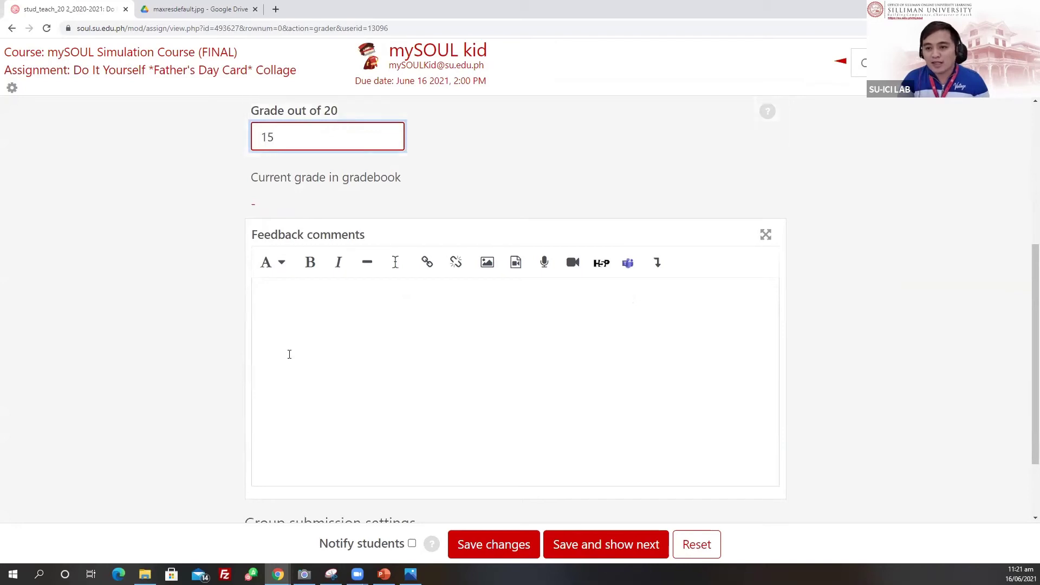
- Write the feedback comment 'General feedback..', fixing the 'feedbook' misspelling
click(328, 308)
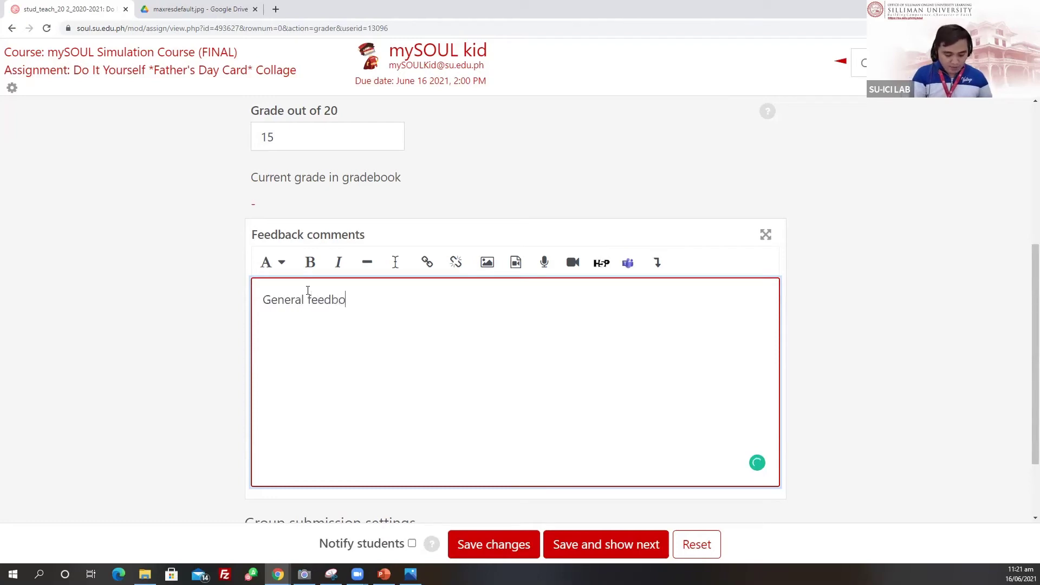
text(ok)
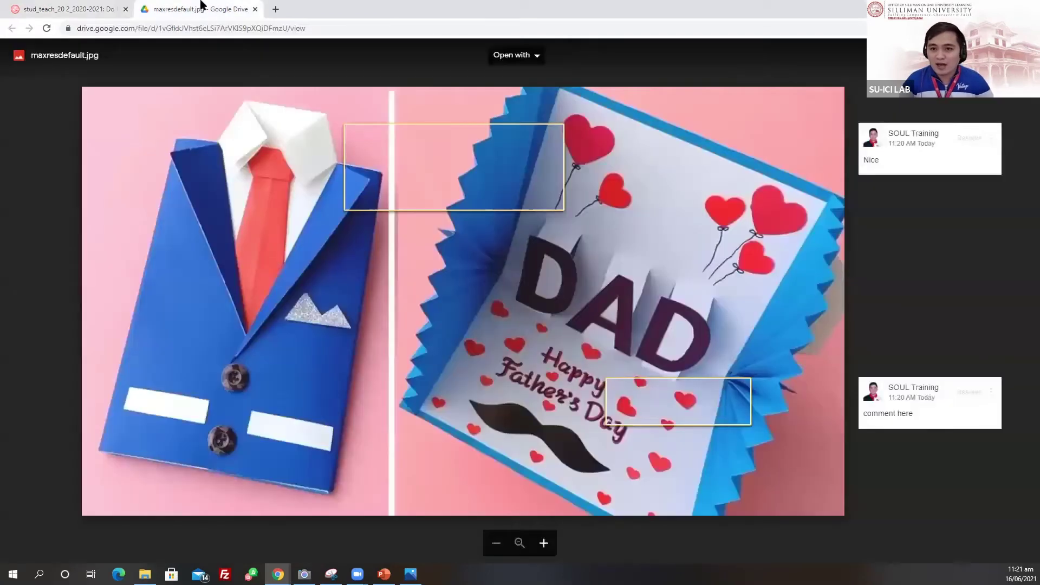
key(ctrl+Tab)
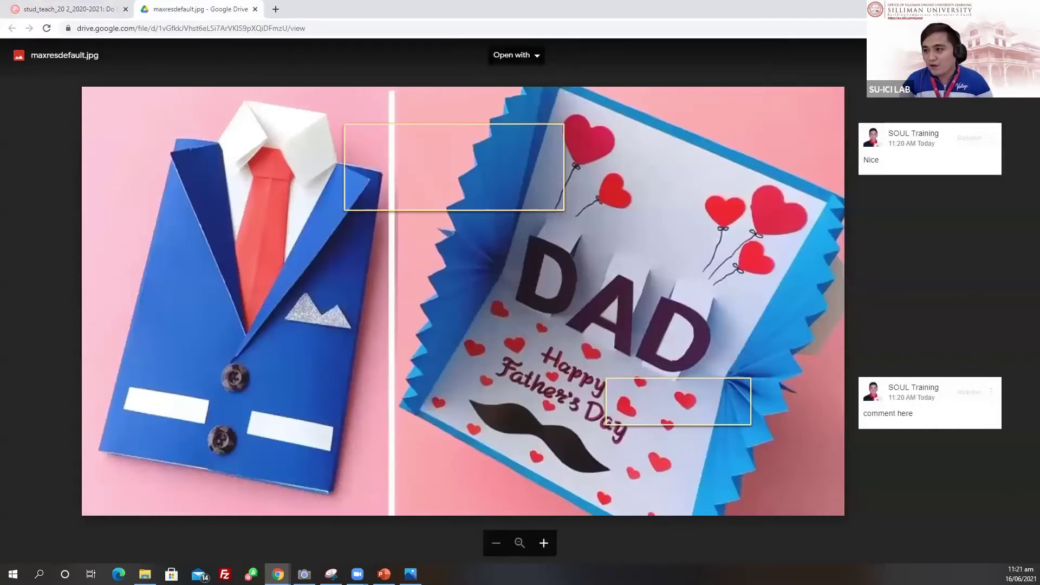
click(64, 7)
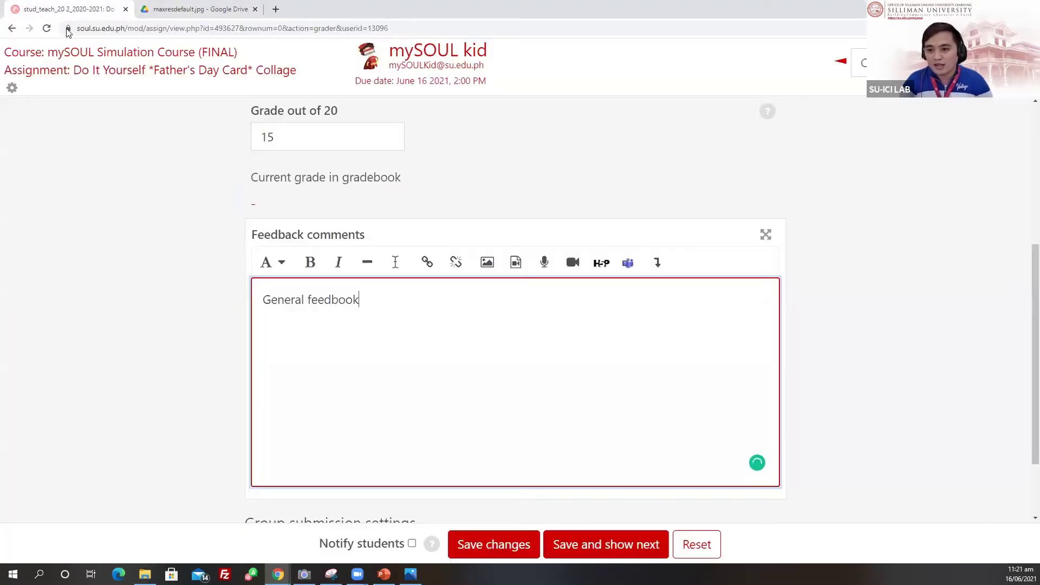
mouse_move(353, 296)
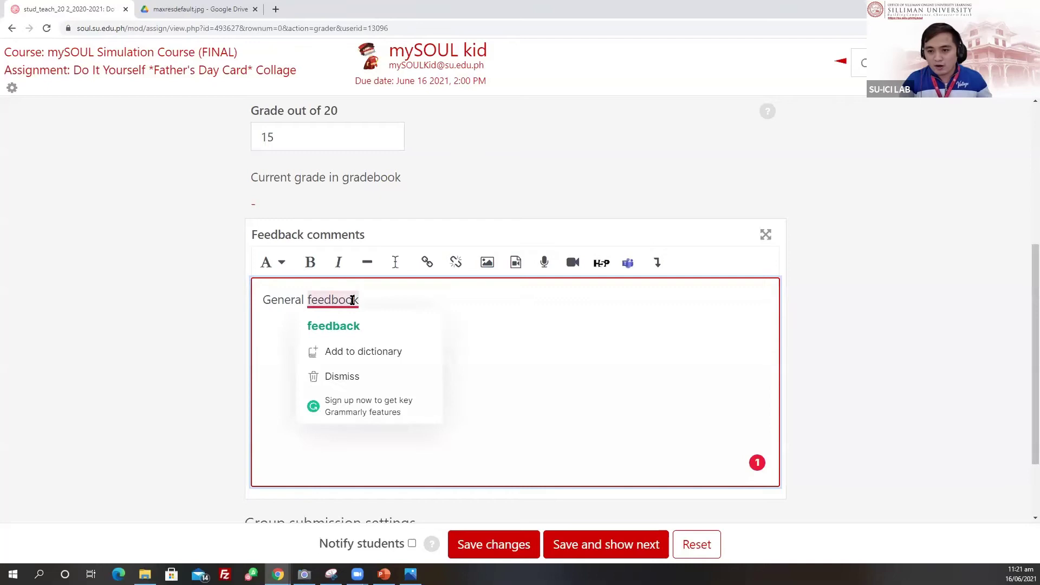
click(339, 326)
text(...)
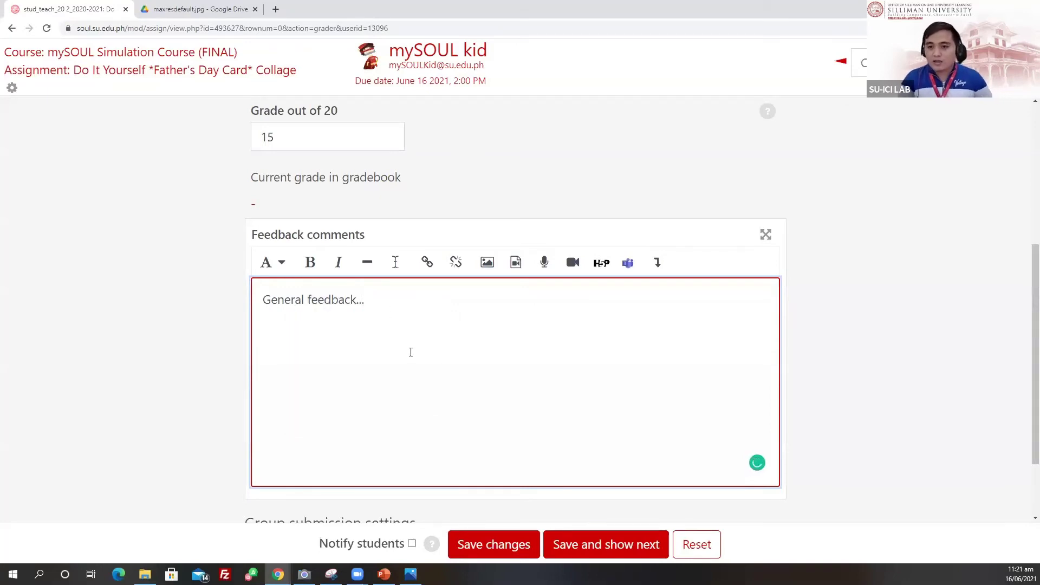
- Save the grade and feedback, then dismiss the saved confirmation
scroll(410, 352, up, 1)
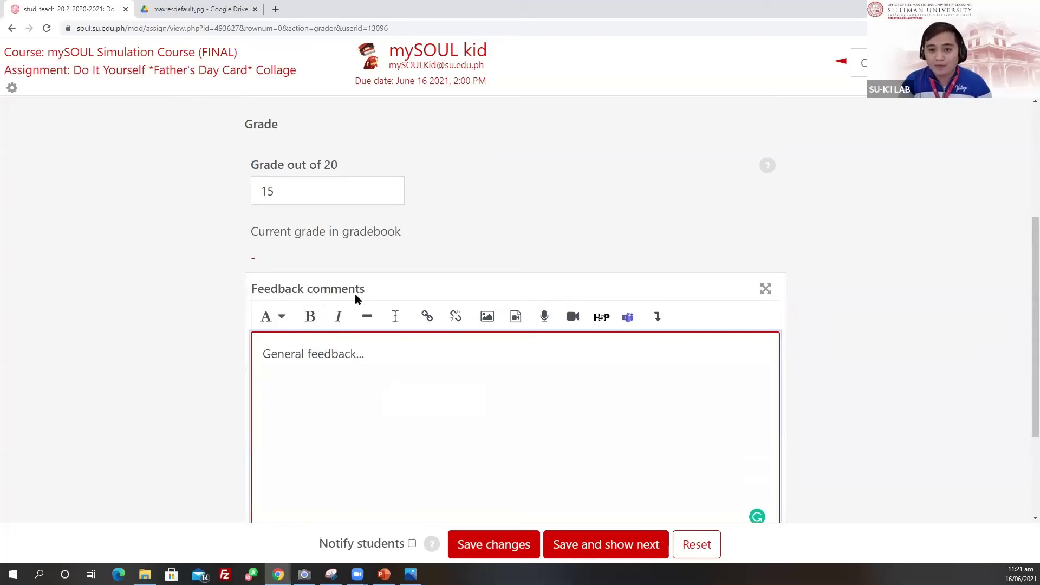
scroll(395, 288, down, 3)
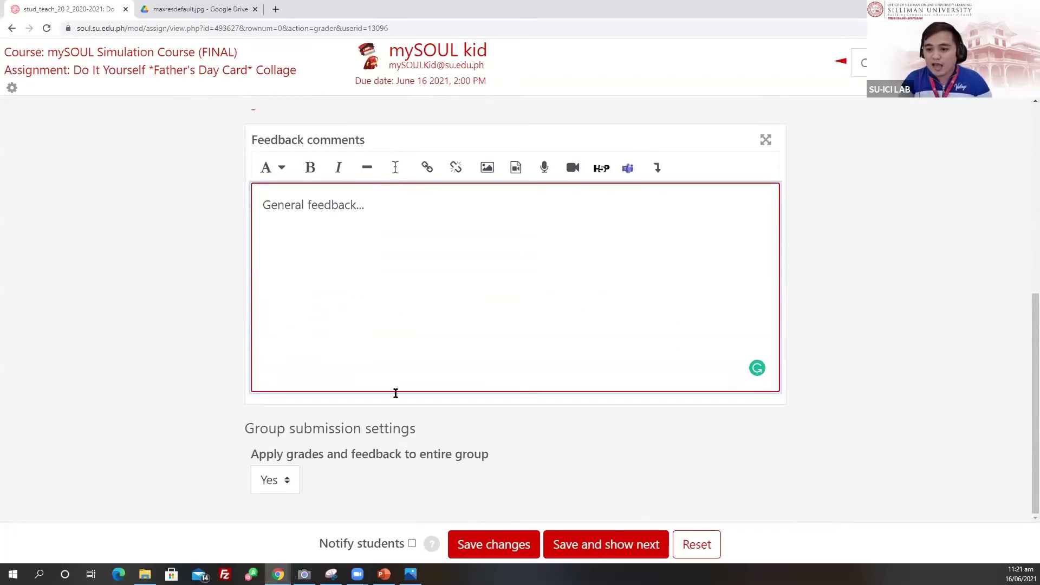
click(486, 551)
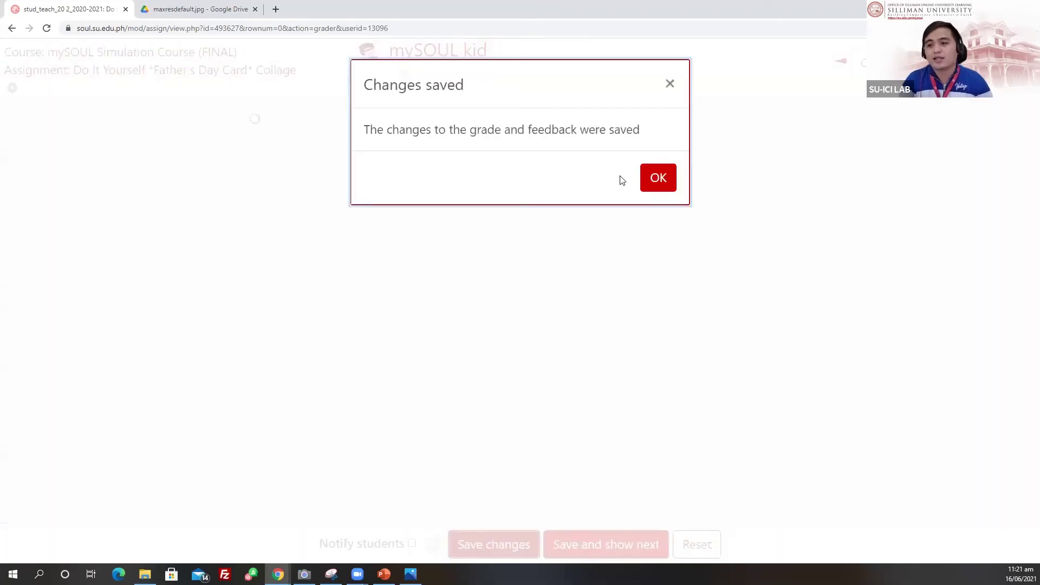
click(654, 187)
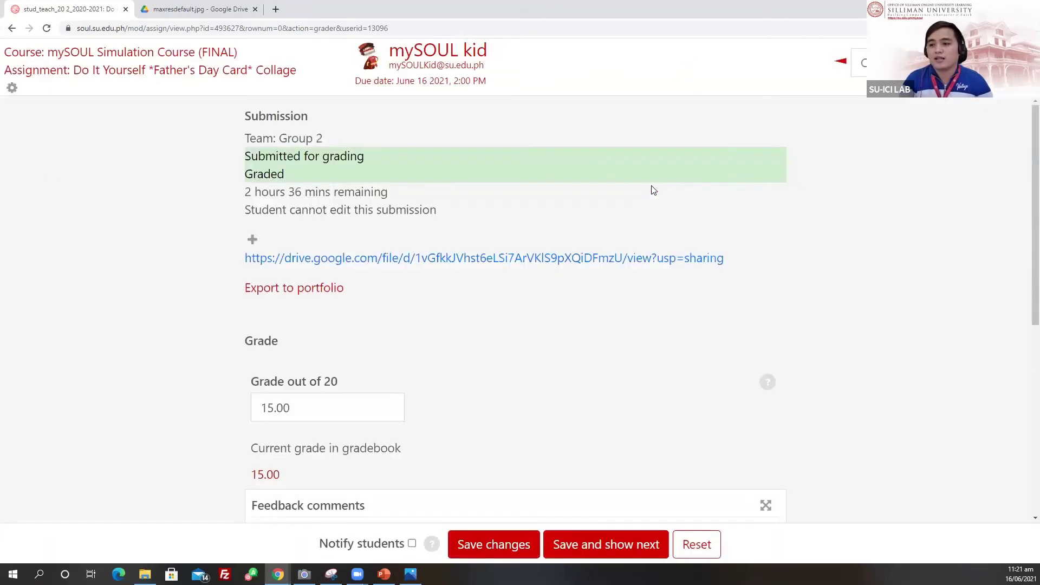
- View all submissions and confirm both Group 2 members show 15.00 / 20.00
click(206, 71)
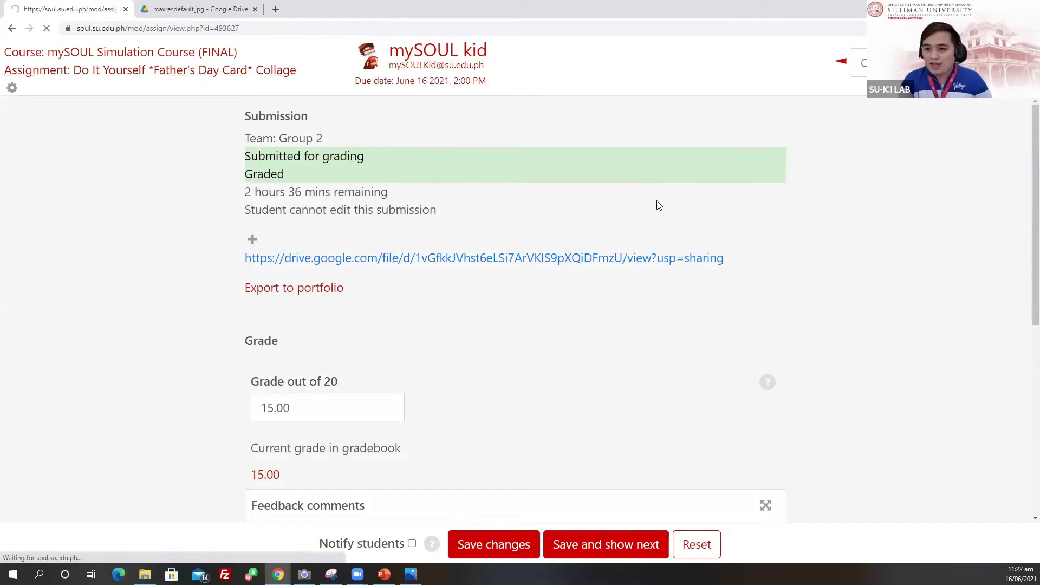
scroll(723, 272, down, 9)
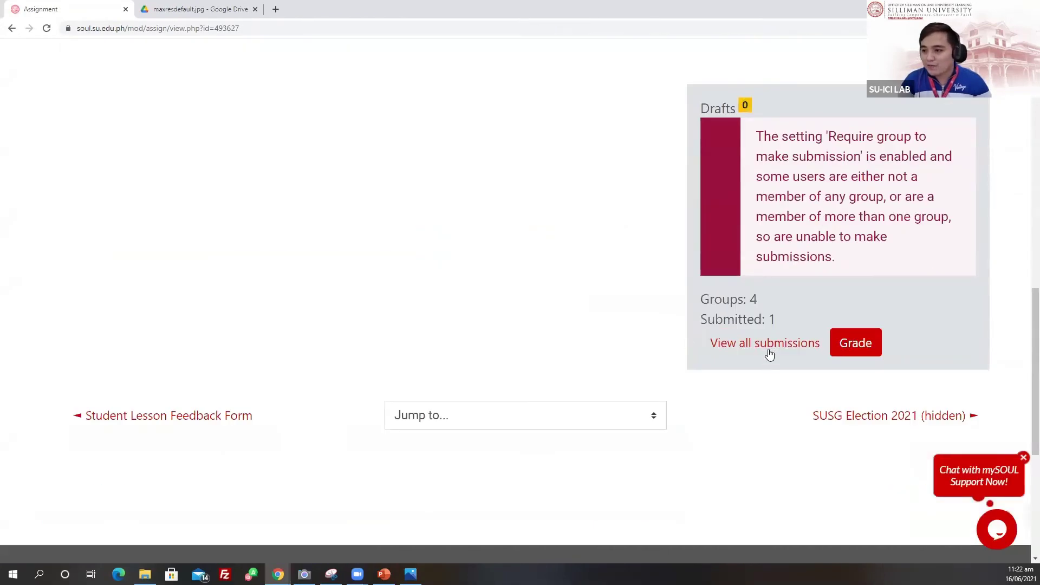
click(767, 351)
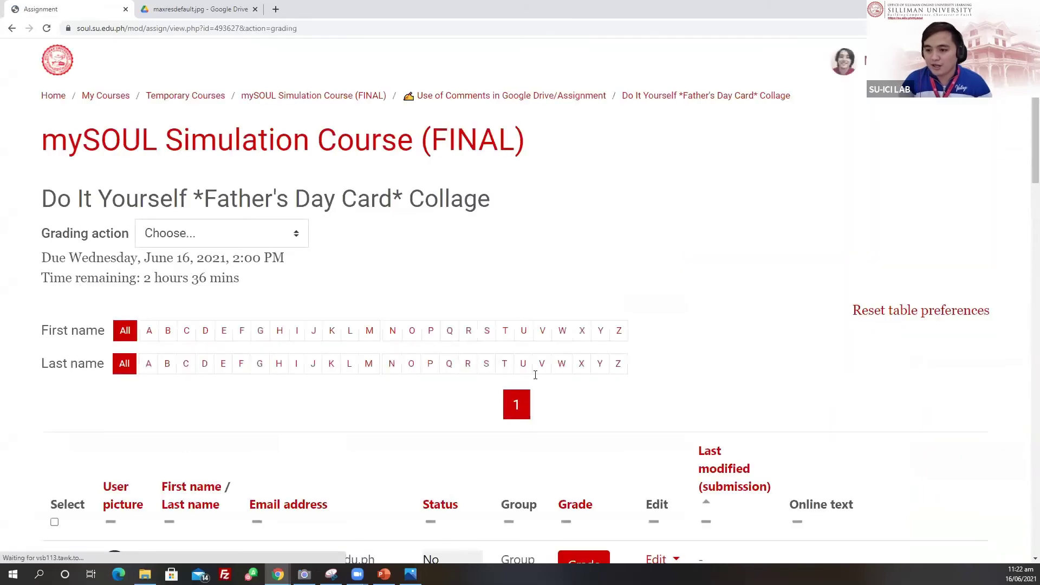
scroll(535, 375, down, 10)
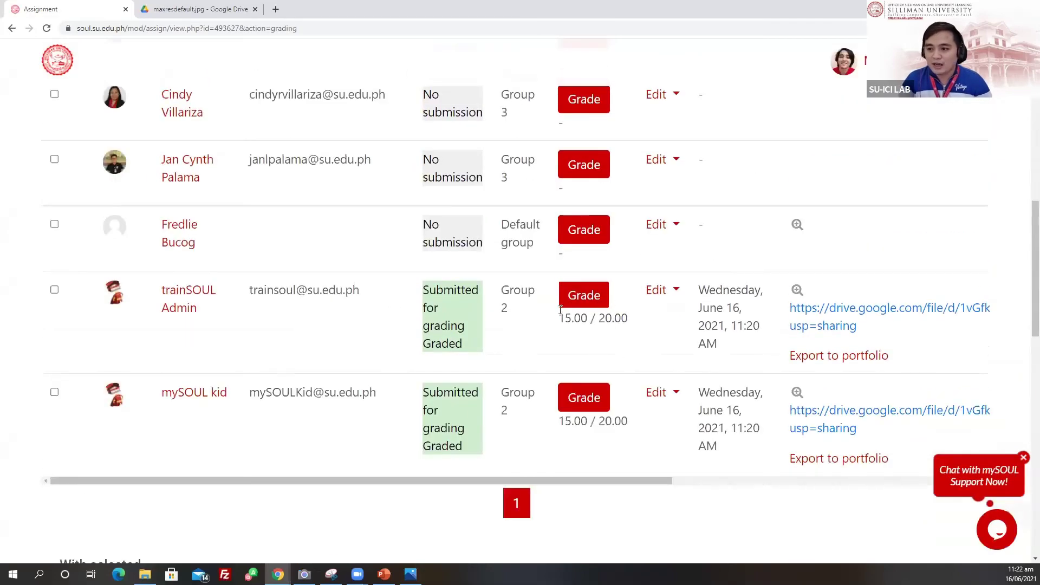
drag(560, 318, 632, 340)
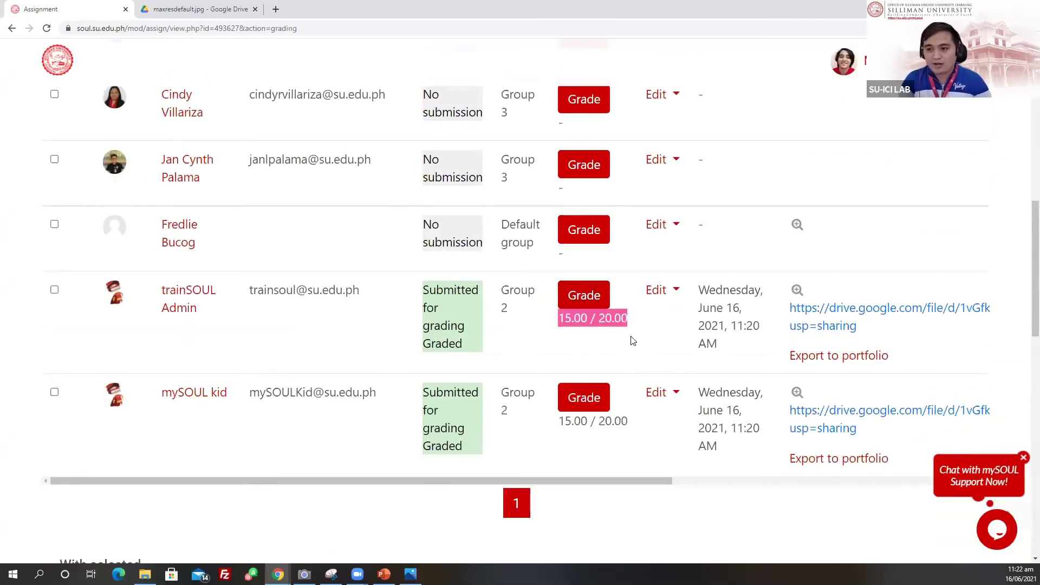
drag(564, 425, 642, 435)
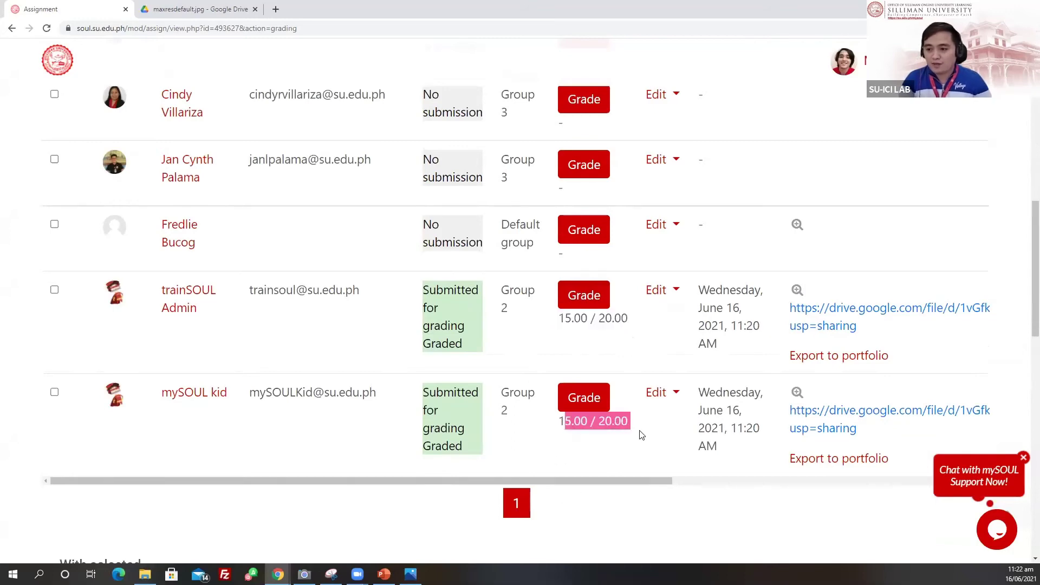
scroll(245, 272, up, 10)
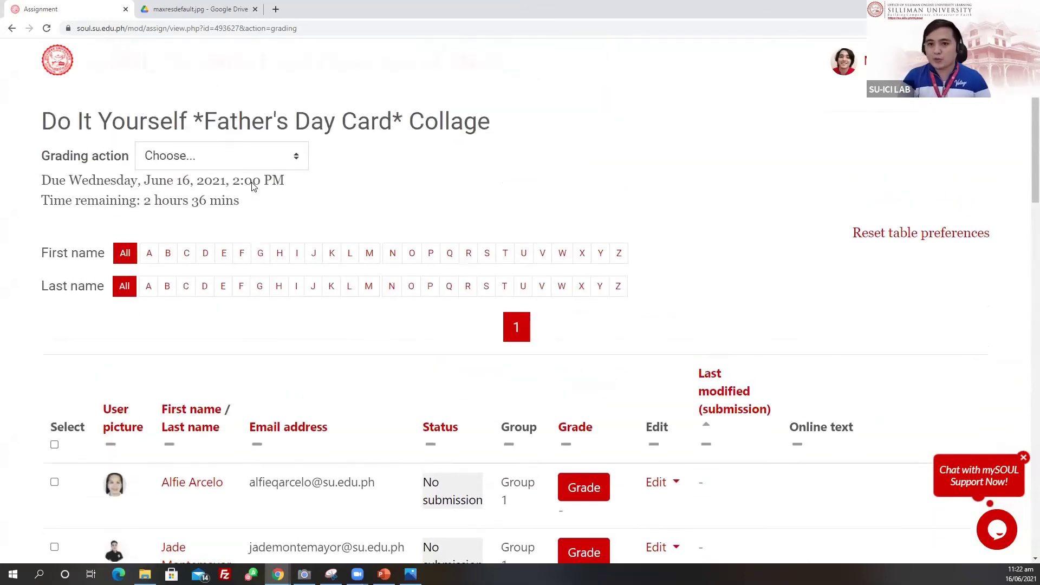
- Return to the course page and jump to the PLD section containing the Unit Exam quiz
click(266, 149)
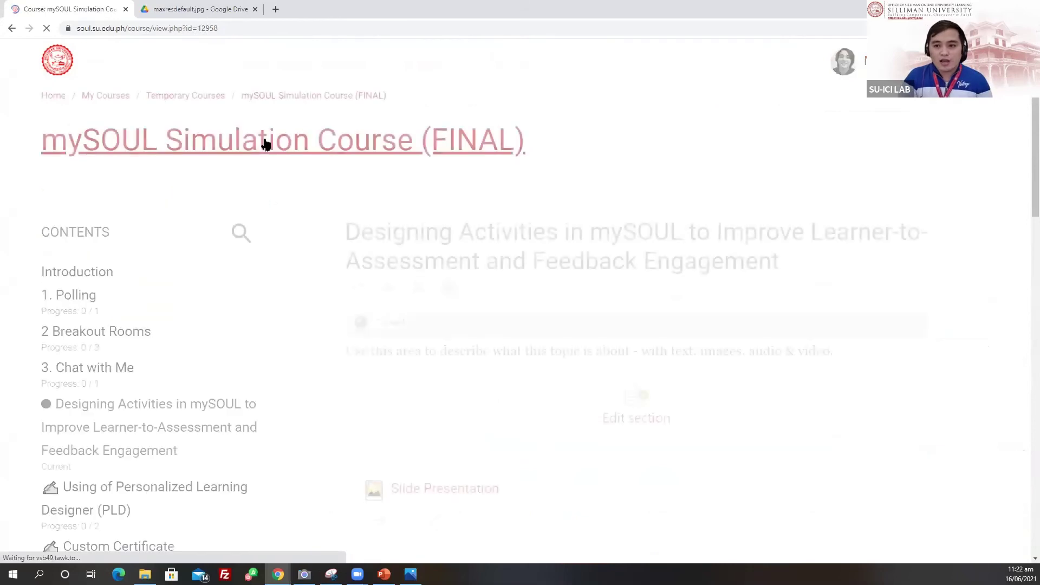
scroll(221, 375, down, 7)
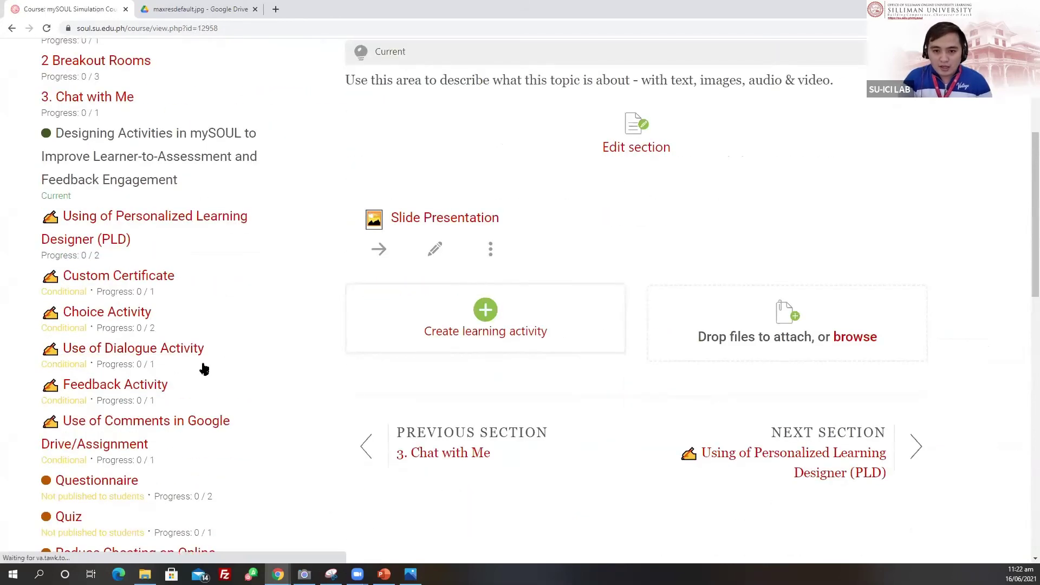
scroll(140, 390, up, 2)
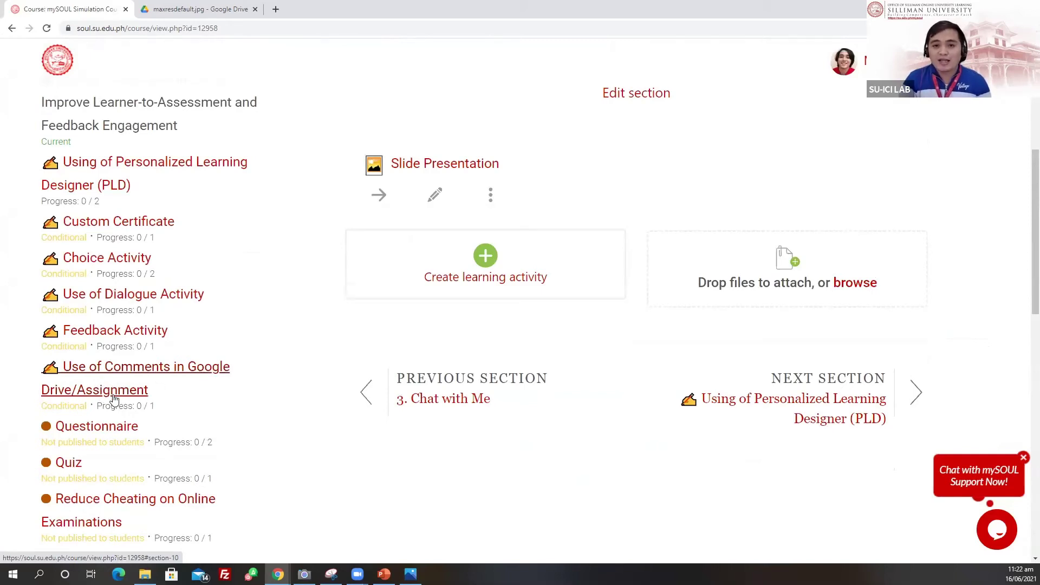
scroll(146, 417, up, 3)
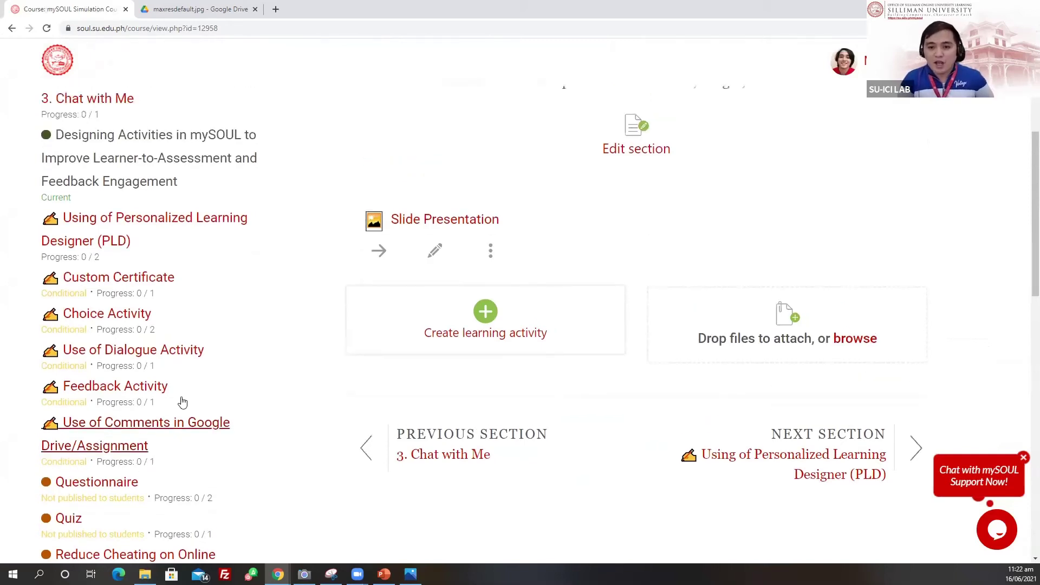
scroll(157, 458, down, 5)
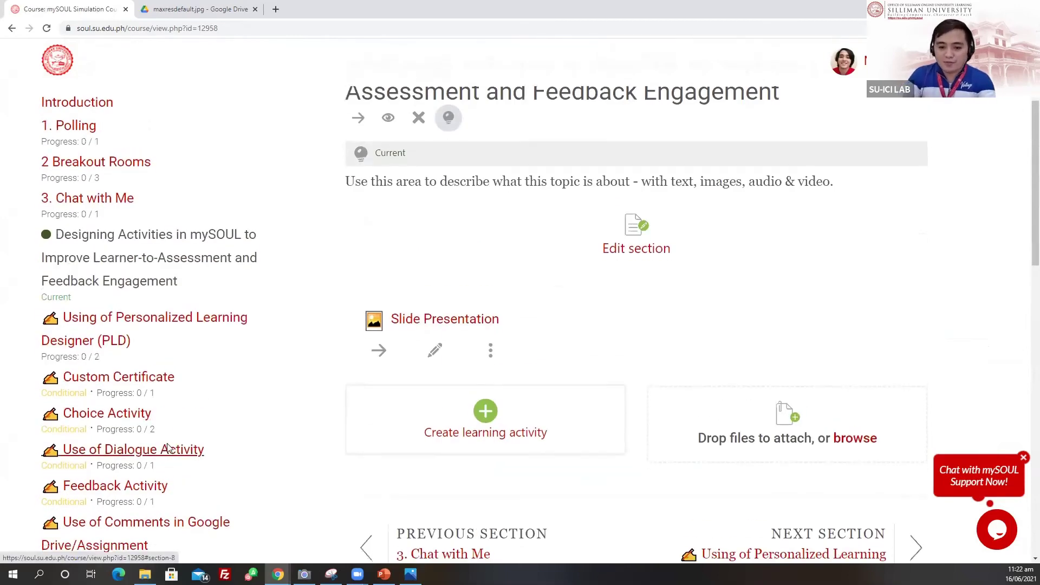
scroll(225, 388, up, 4)
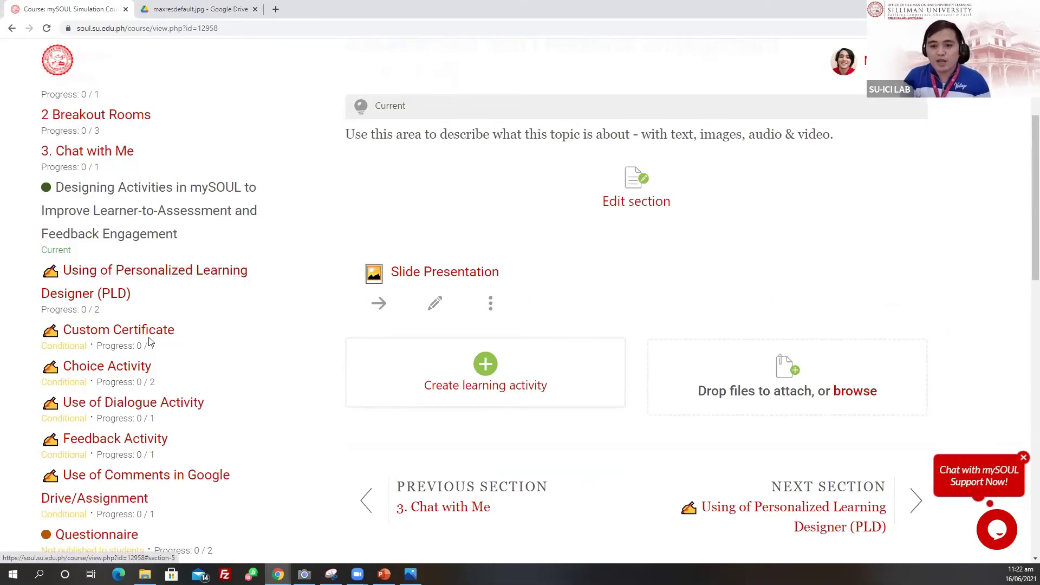
scroll(173, 328, down, 3)
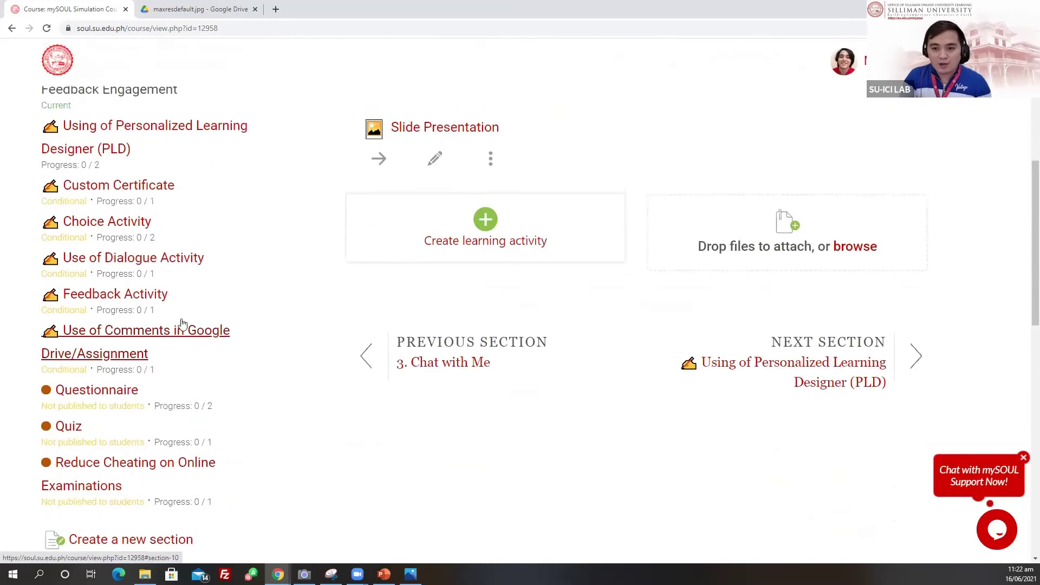
scroll(165, 332, up, 4)
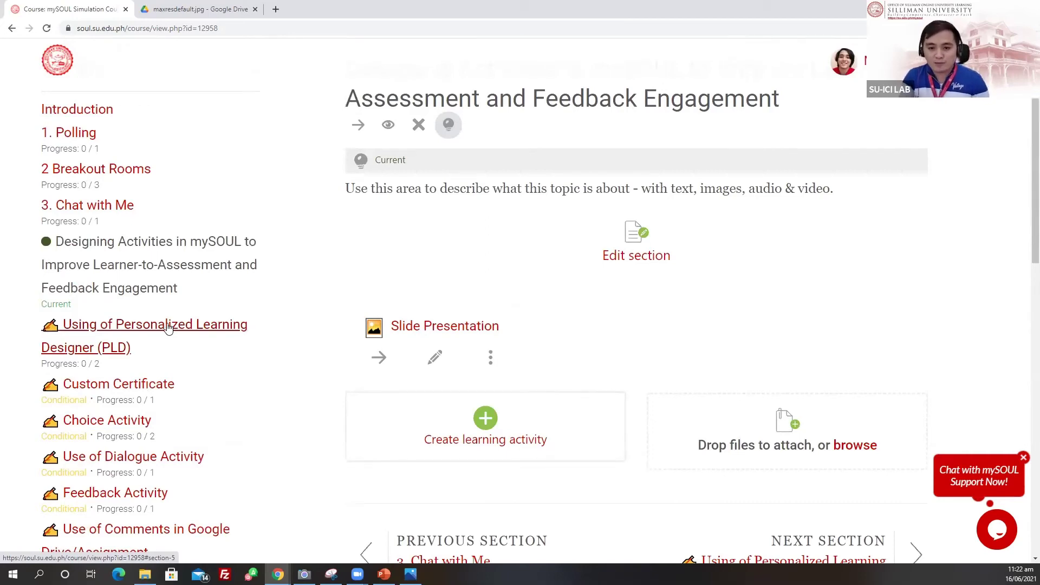
click(168, 327)
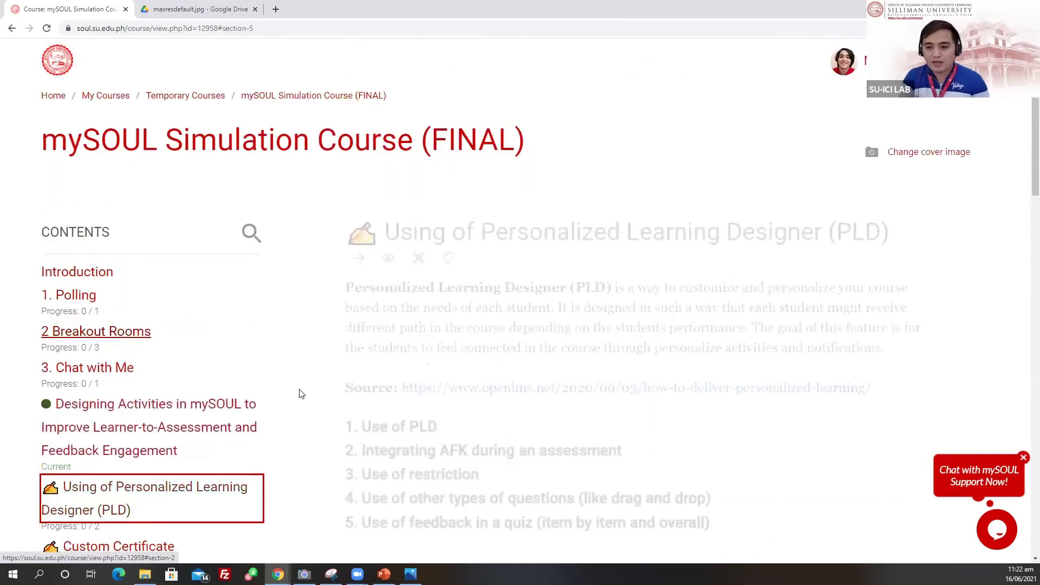
scroll(334, 348, down, 6)
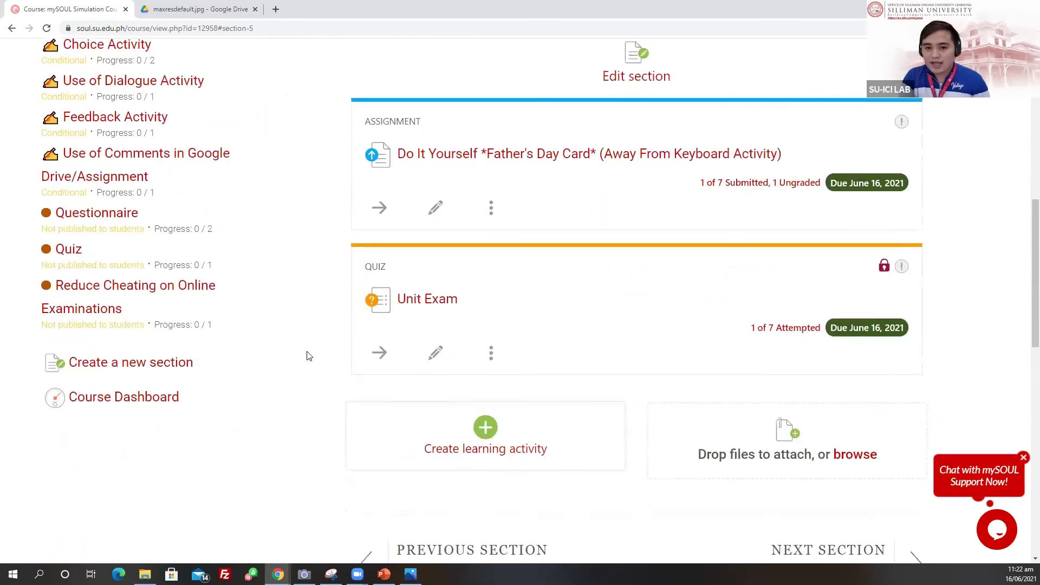
scroll(309, 352, up, 2)
scroll(307, 341, down, 7)
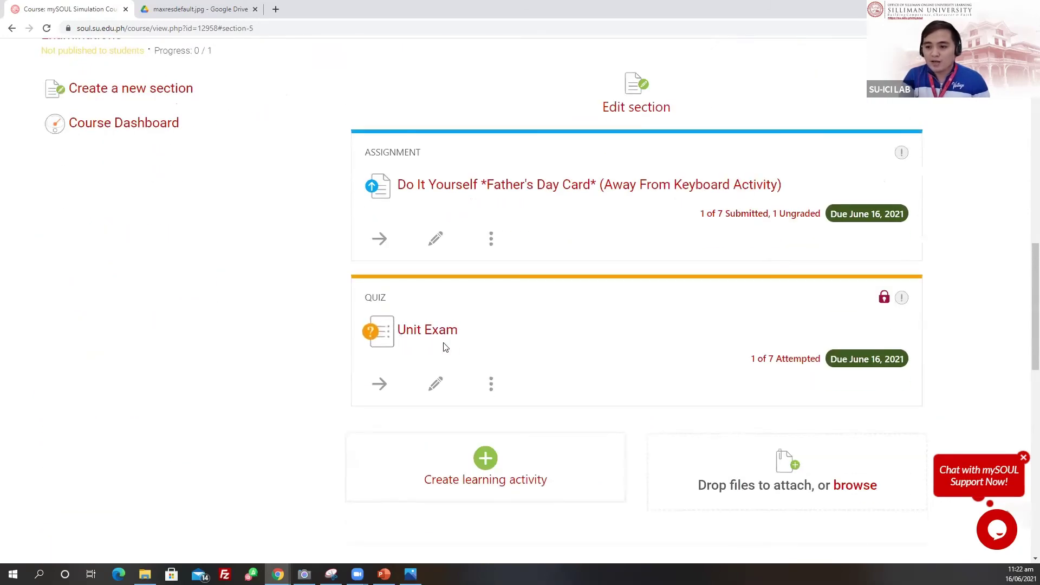
- Open the Unit Exam quiz settings for editing
click(436, 386)
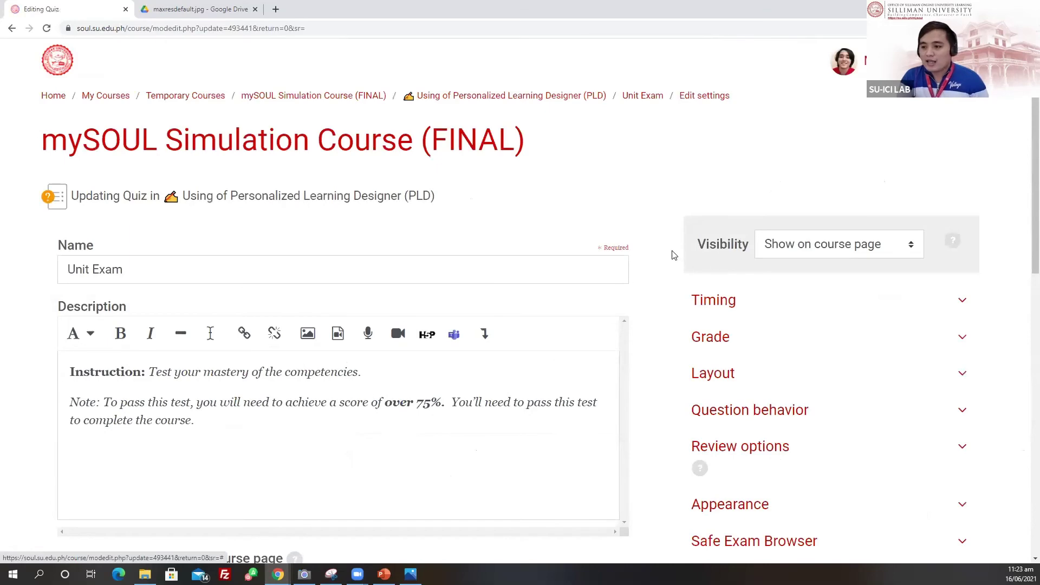
scroll(672, 287, down, 7)
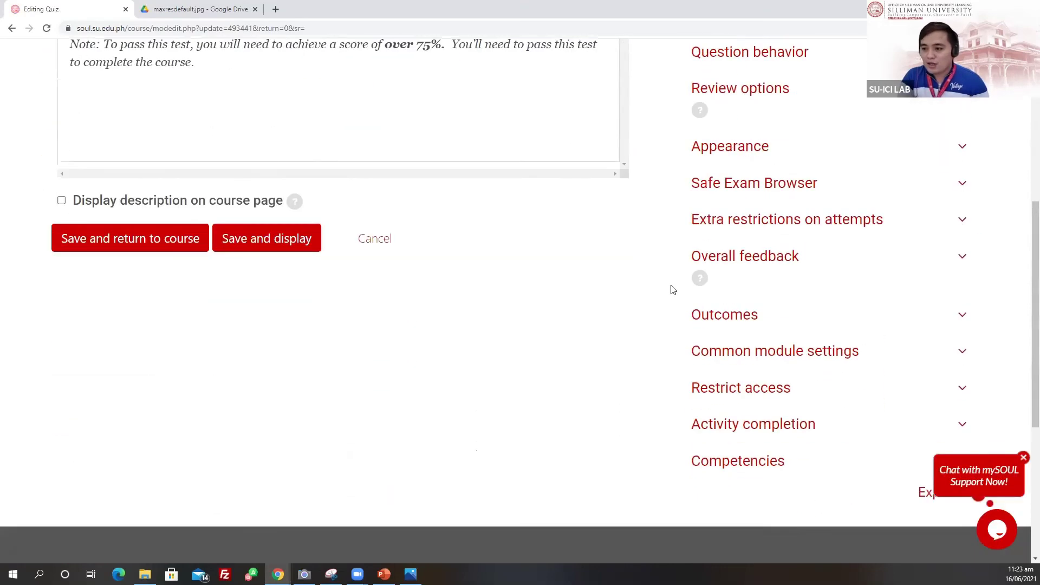
scroll(671, 288, down, 1)
scroll(667, 329, up, 3)
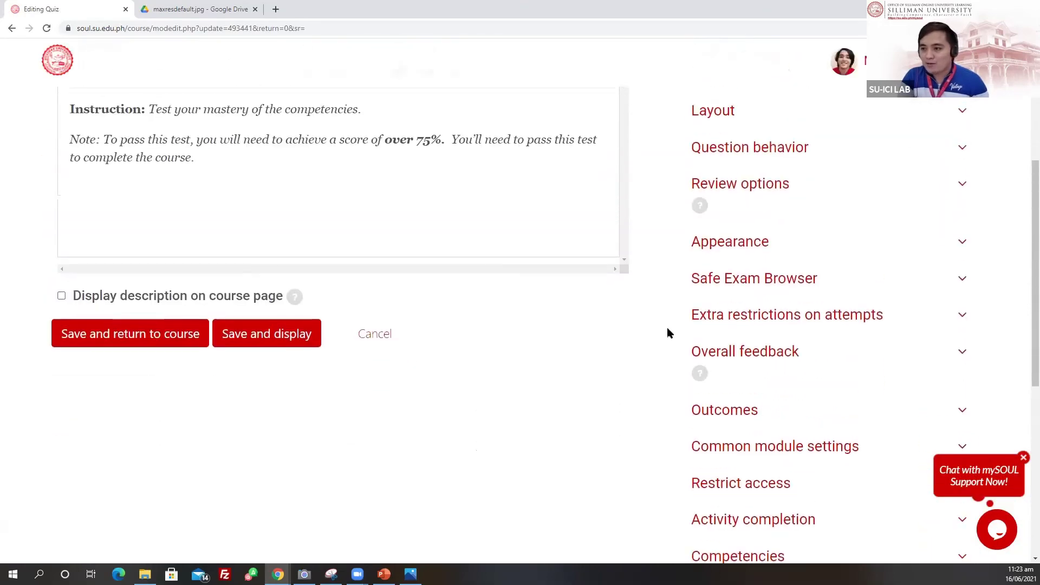
scroll(672, 352, up, 1)
scroll(688, 408, down, 2)
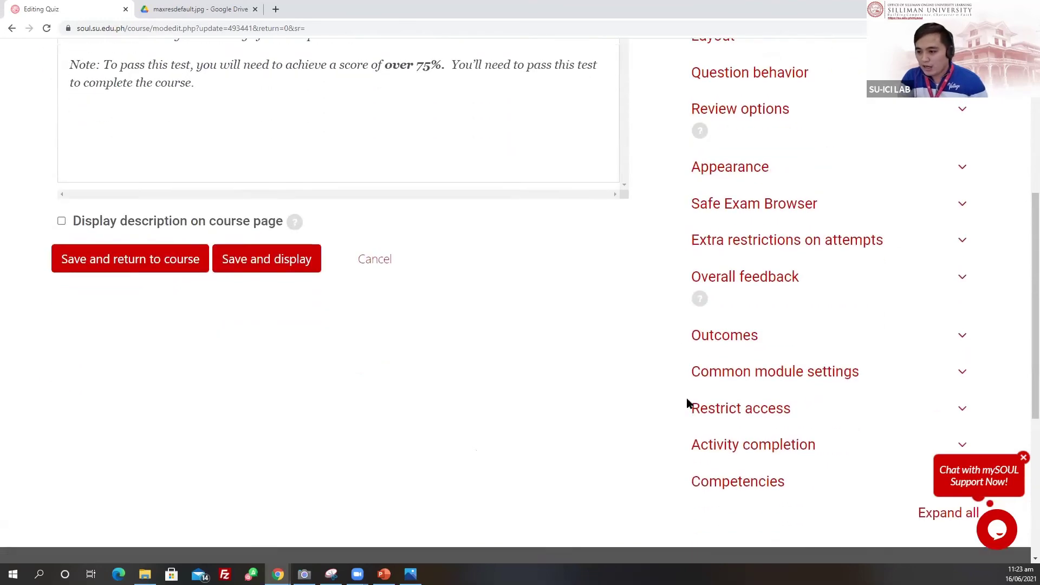
scroll(686, 325, up, 4)
scroll(694, 352, down, 2)
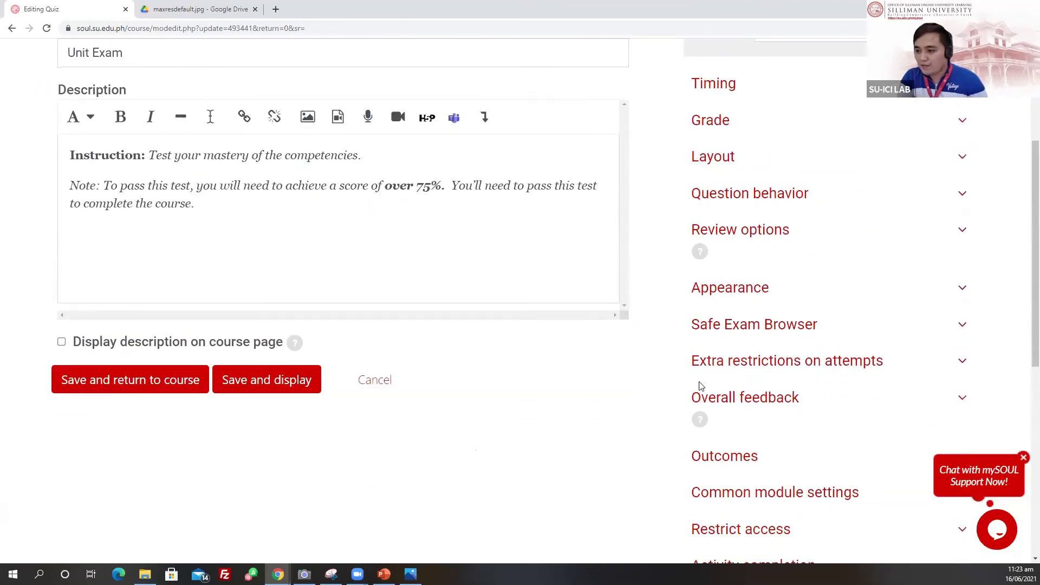
scroll(740, 404, down, 2)
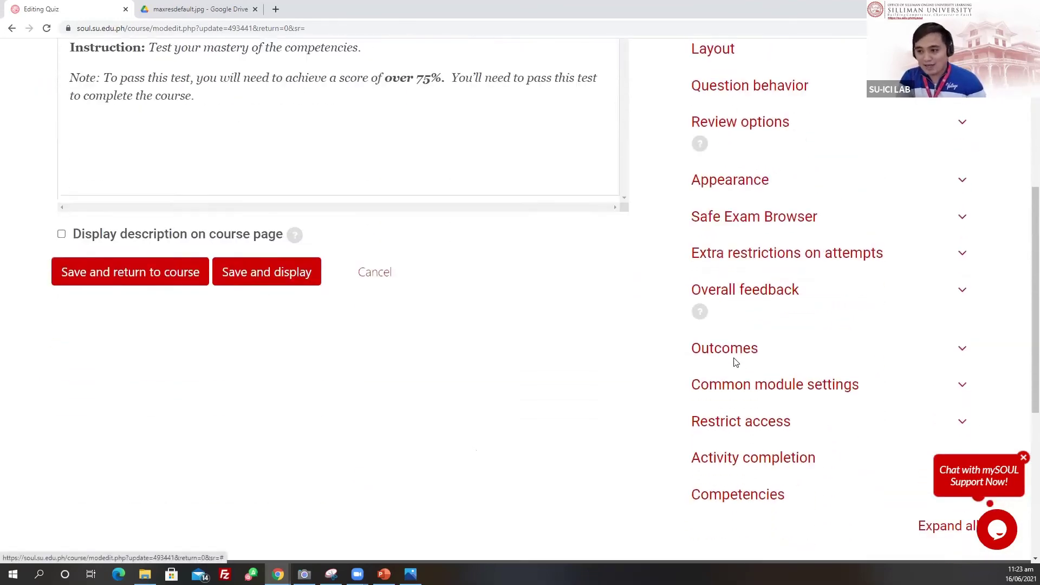
- Review the Overall feedback images for the 100%, 50% and 0% boundaries and add three more fields
click(741, 293)
scroll(797, 373, down, 2)
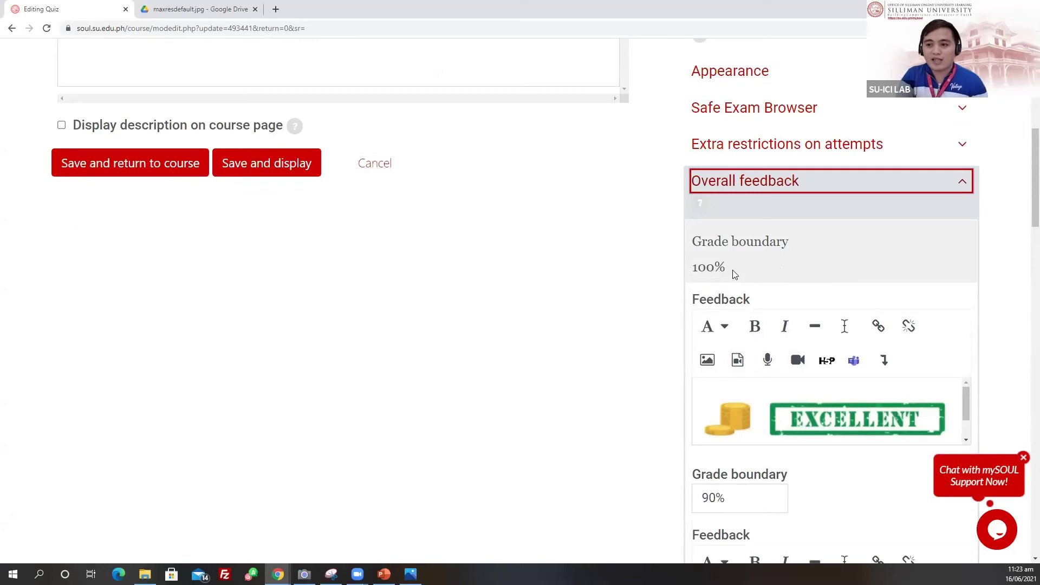
scroll(759, 359, down, 2)
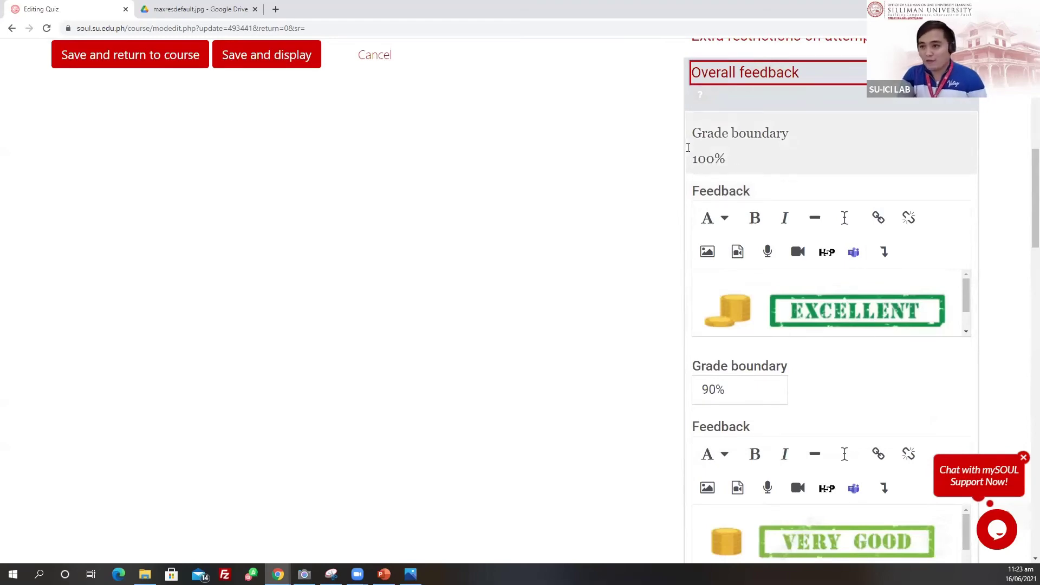
scroll(688, 148, up, 2)
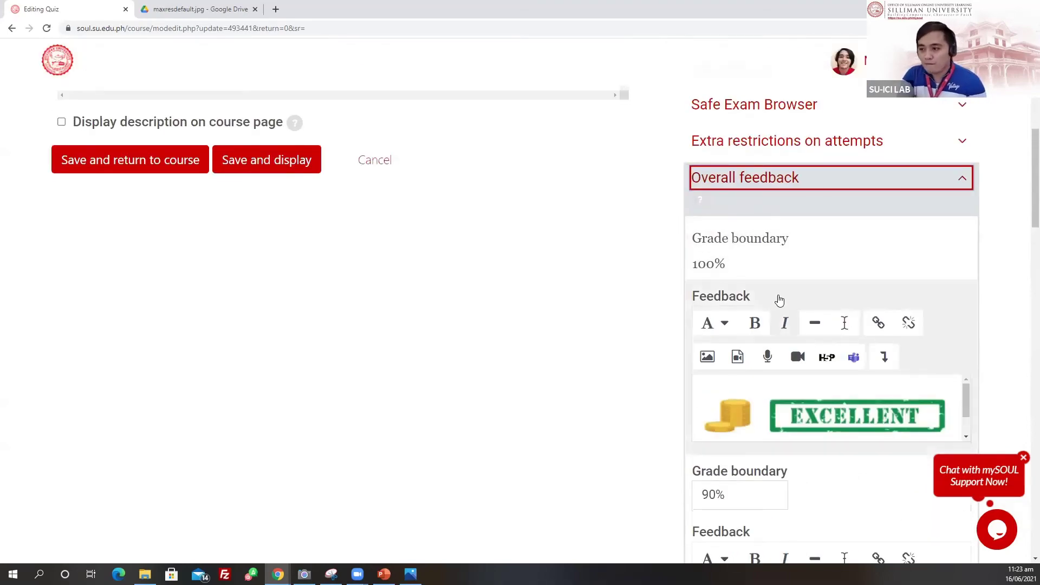
scroll(705, 179, down, 2)
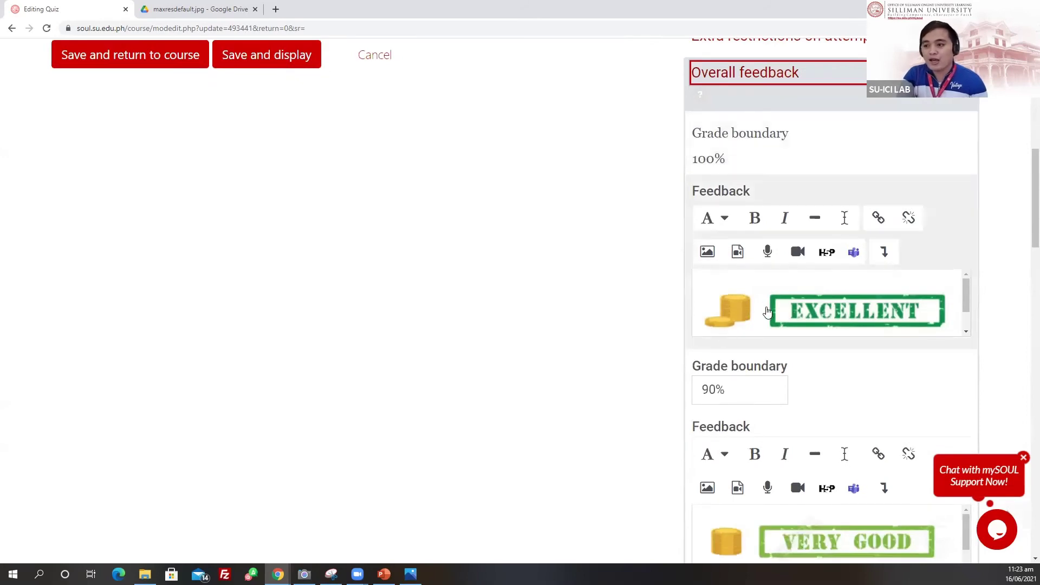
scroll(731, 304, down, 1)
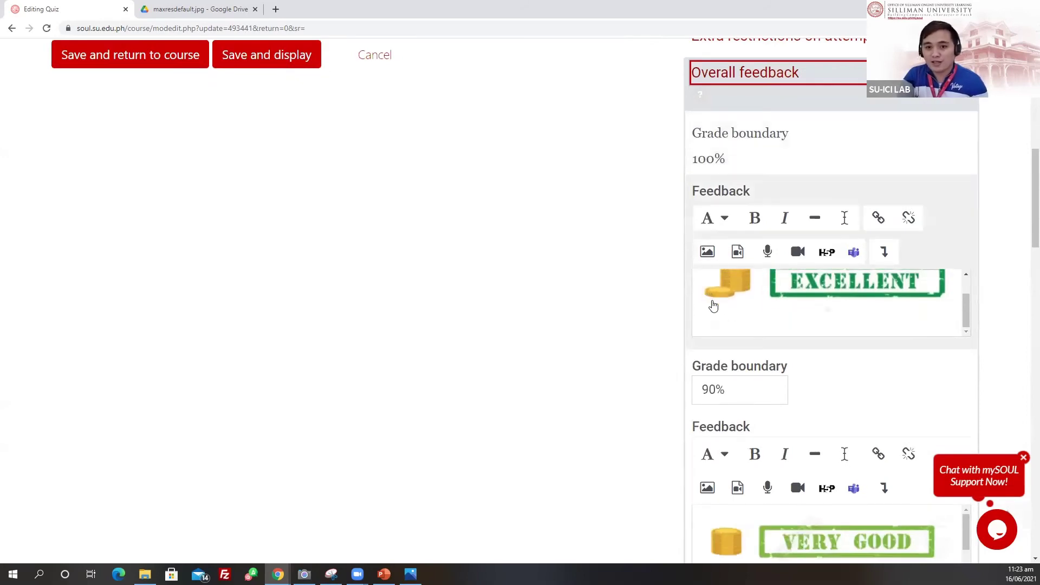
scroll(753, 325, down, 2)
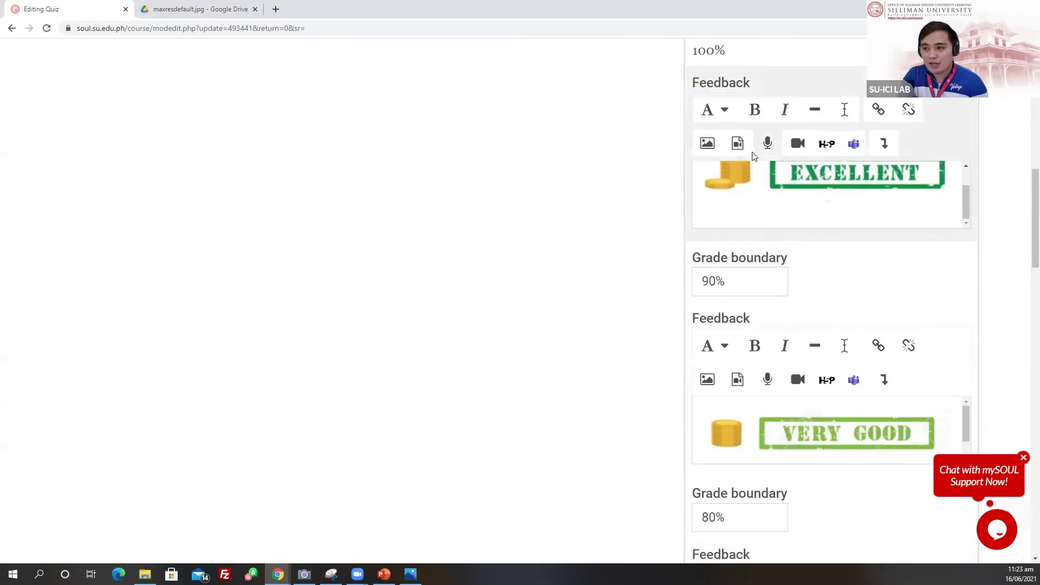
scroll(720, 212, up, 2)
scroll(727, 302, down, 2)
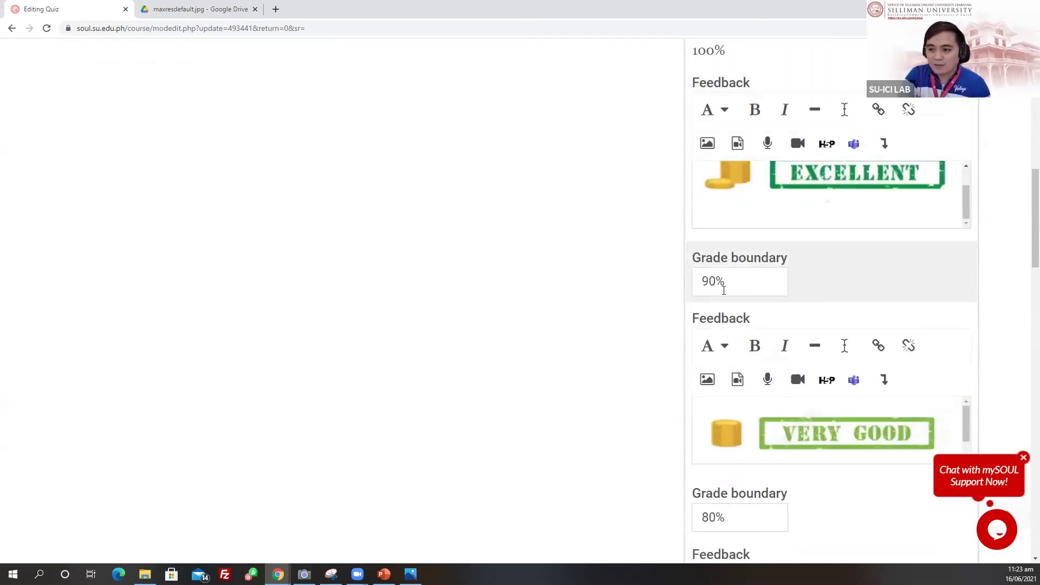
scroll(722, 283, down, 2)
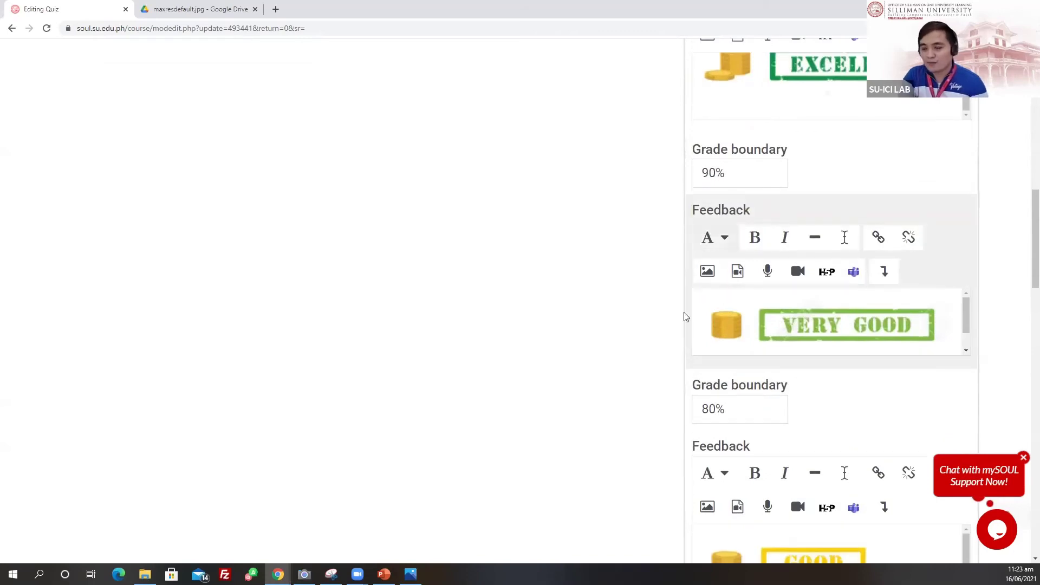
scroll(758, 349, down, 5)
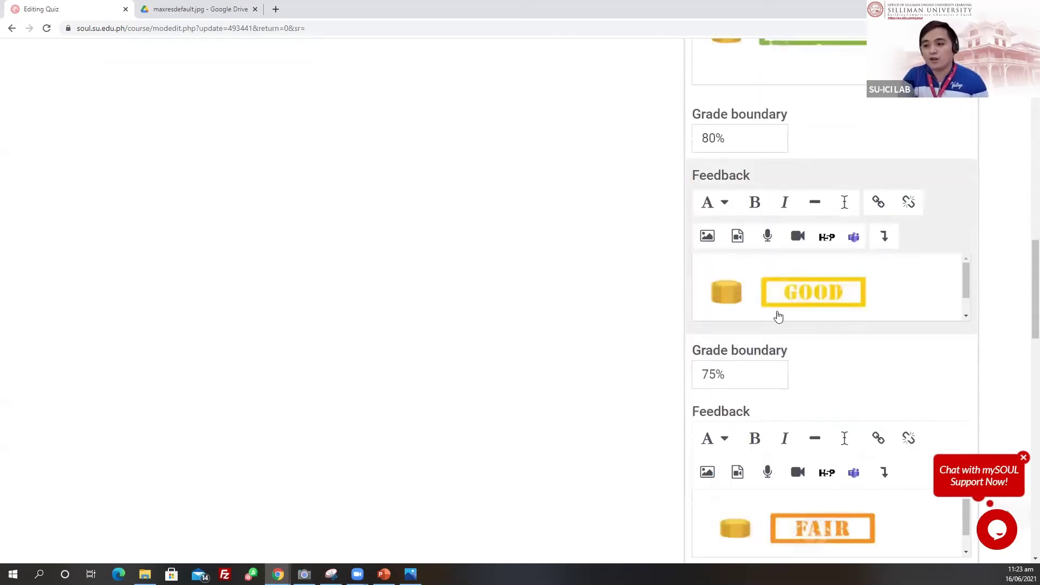
scroll(779, 317, down, 14)
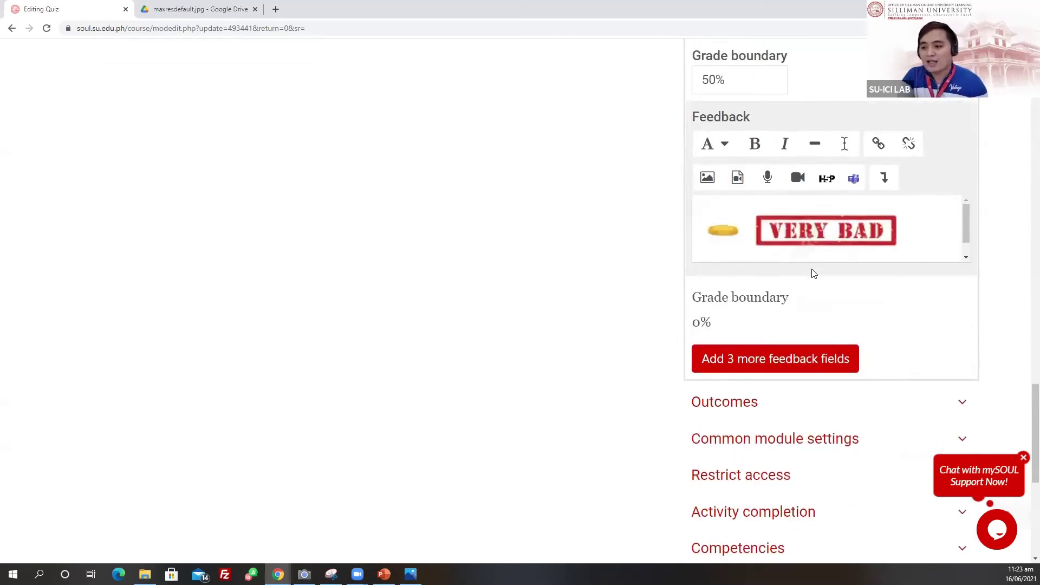
scroll(813, 273, down, 2)
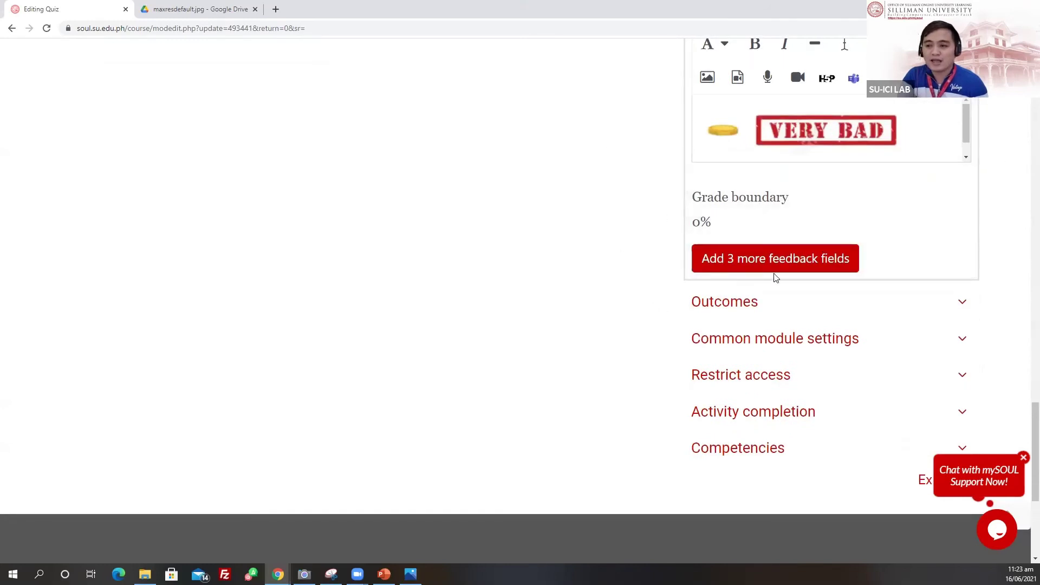
click(735, 269)
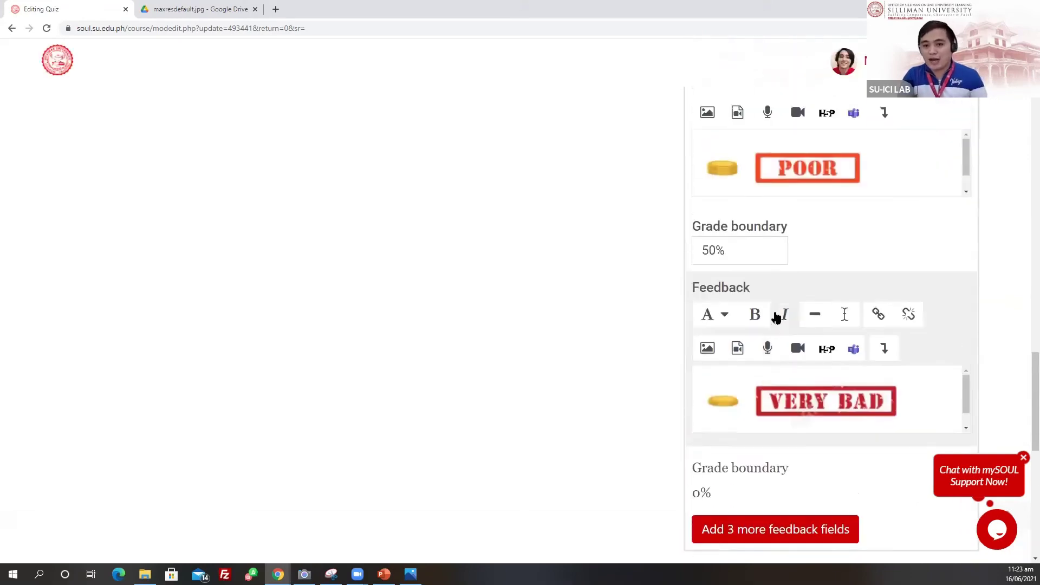
scroll(555, 283, up, 20)
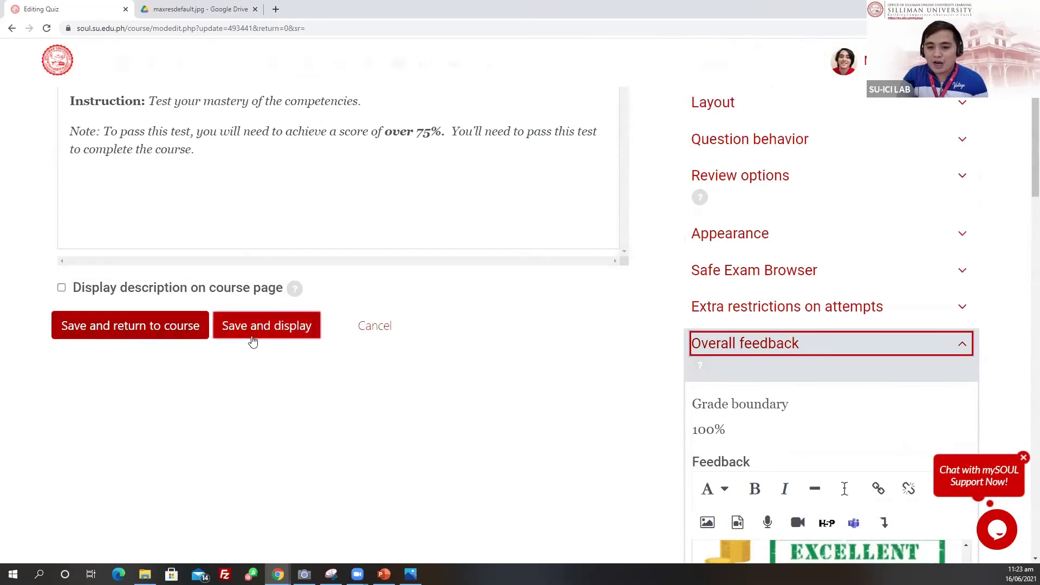
- Save the quiz settings and go to the course's PLD section
click(135, 335)
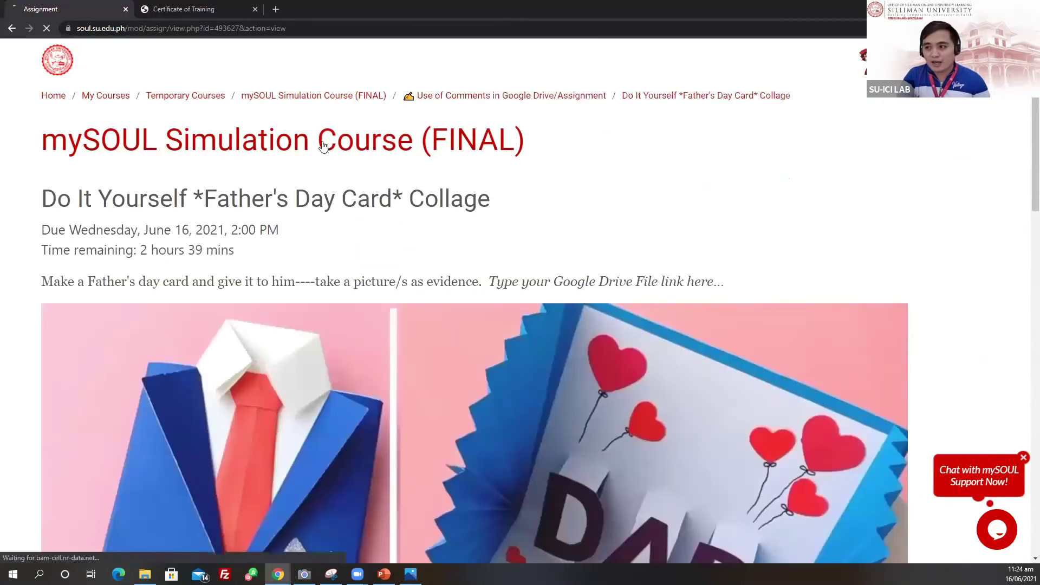
click(323, 146)
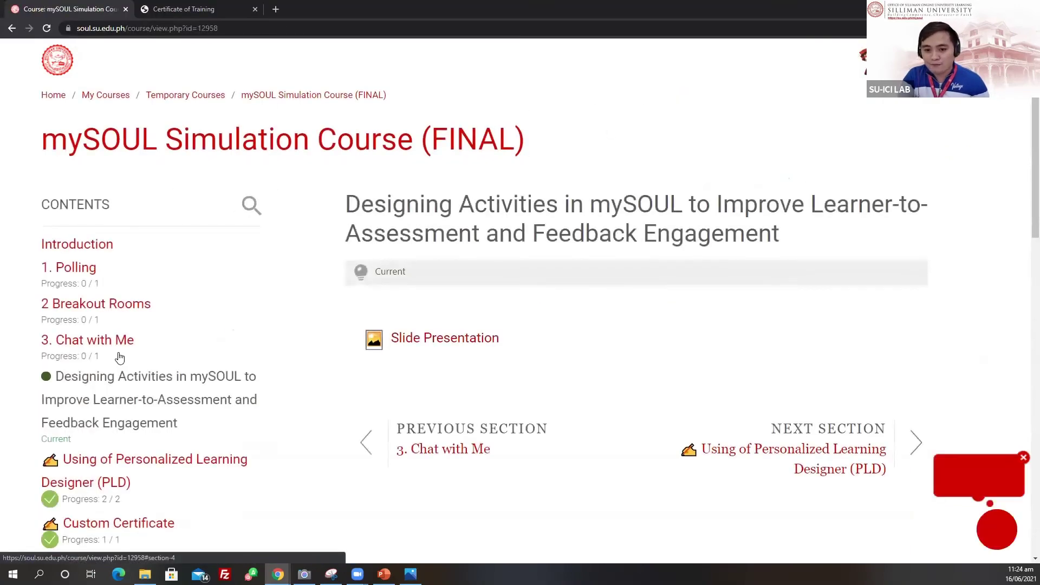
scroll(116, 355, down, 2)
click(105, 373)
scroll(454, 361, down, 8)
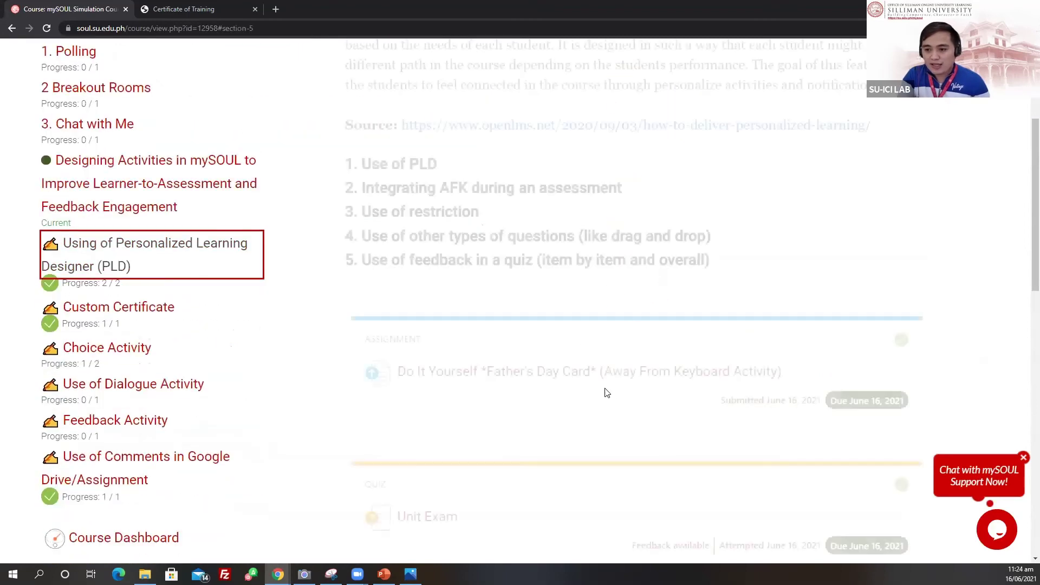
scroll(548, 362, down, 7)
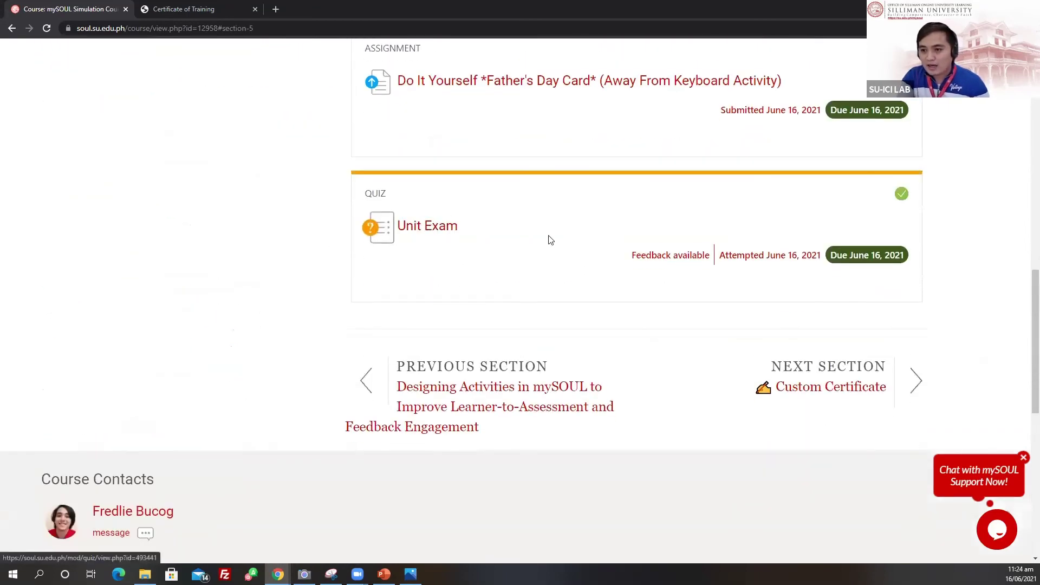
- Check the Unit Exam's 34.00 / 38.00 grade and Very Good feedback image, then return to the course
click(432, 228)
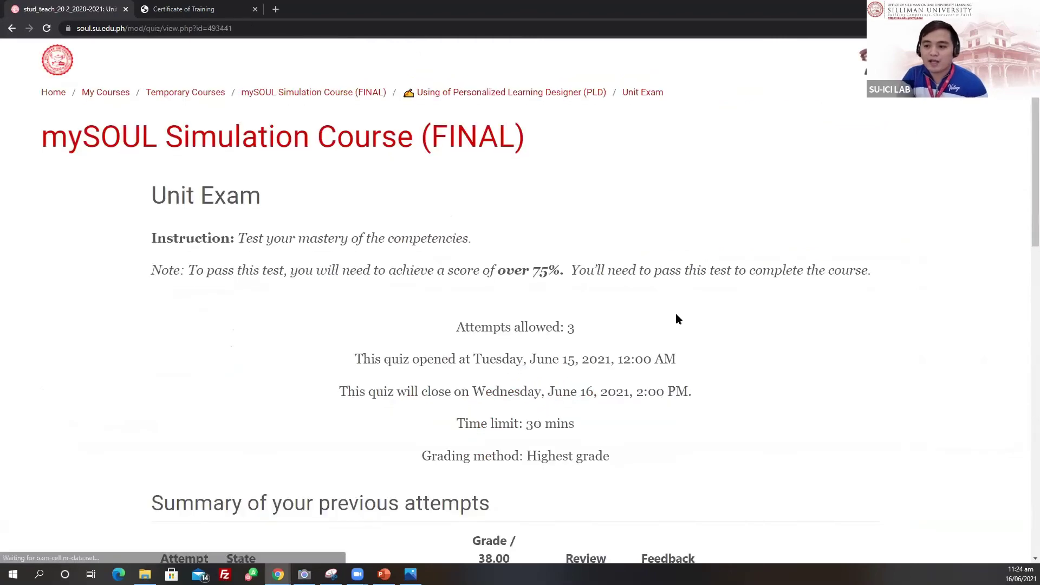
scroll(704, 309, down, 5)
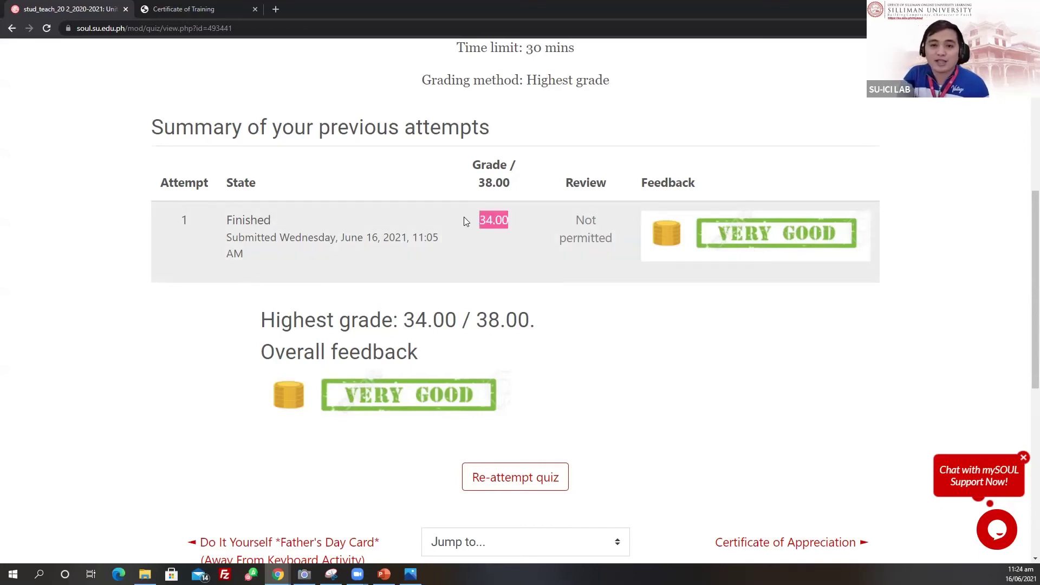
scroll(545, 264, up, 7)
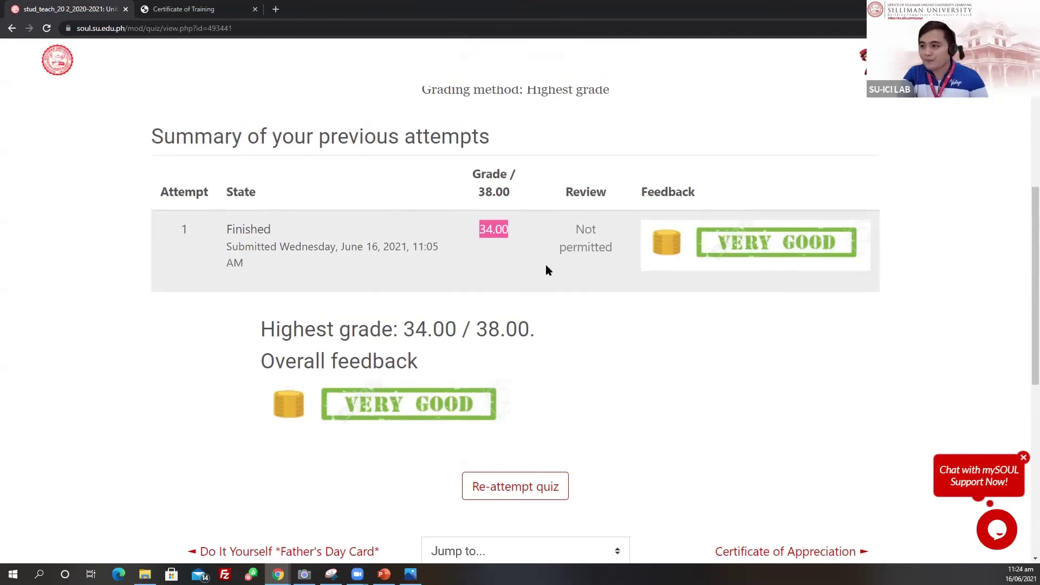
click(290, 142)
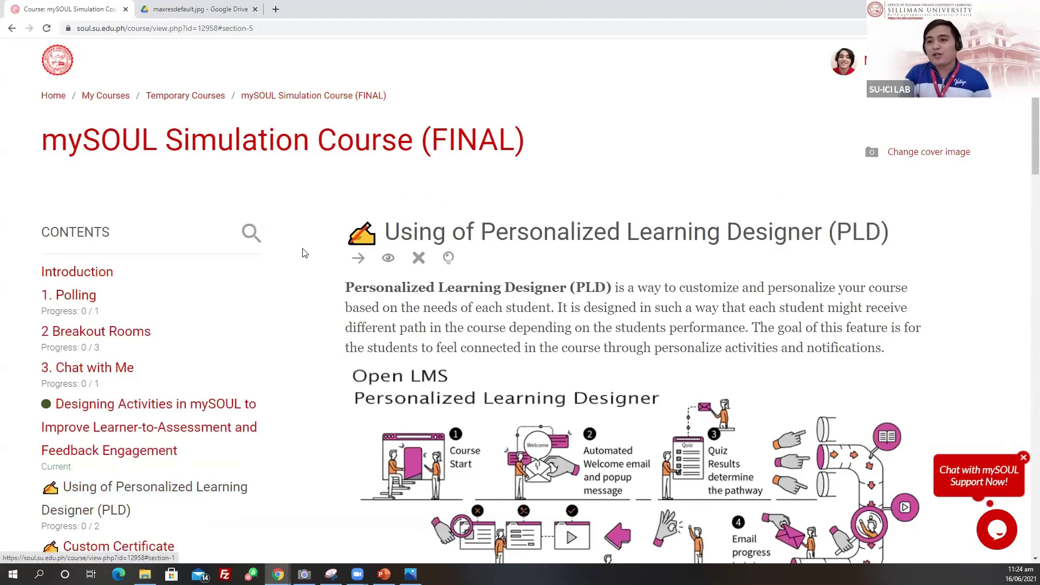
scroll(303, 227, down, 3)
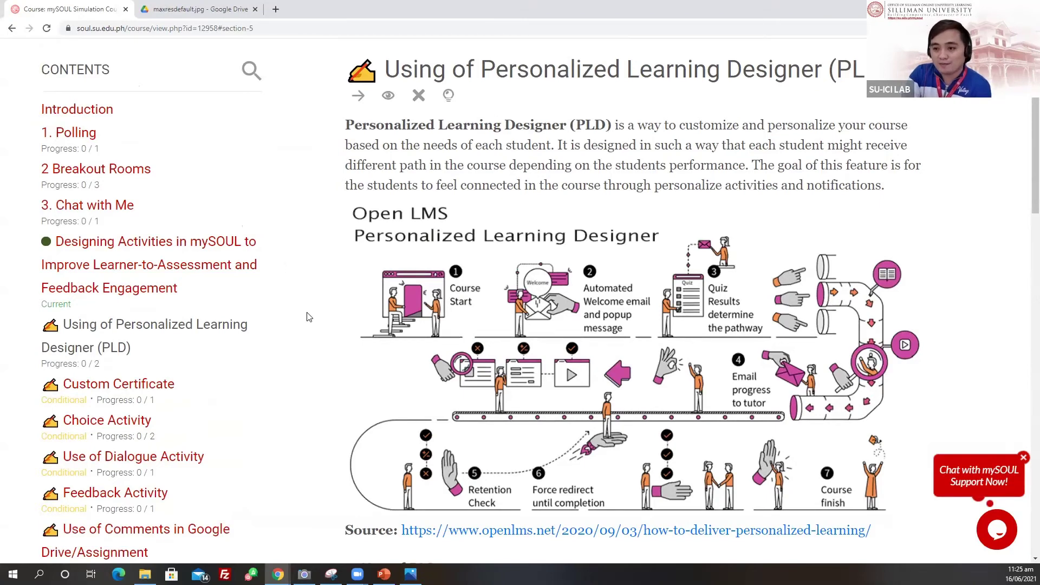
scroll(285, 306, down, 6)
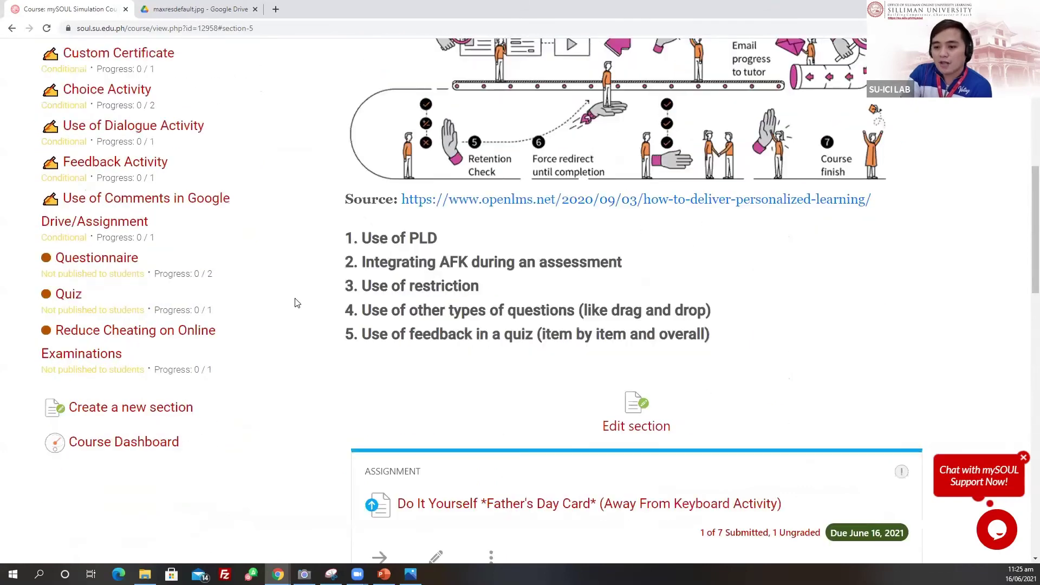
scroll(296, 303, down, 5)
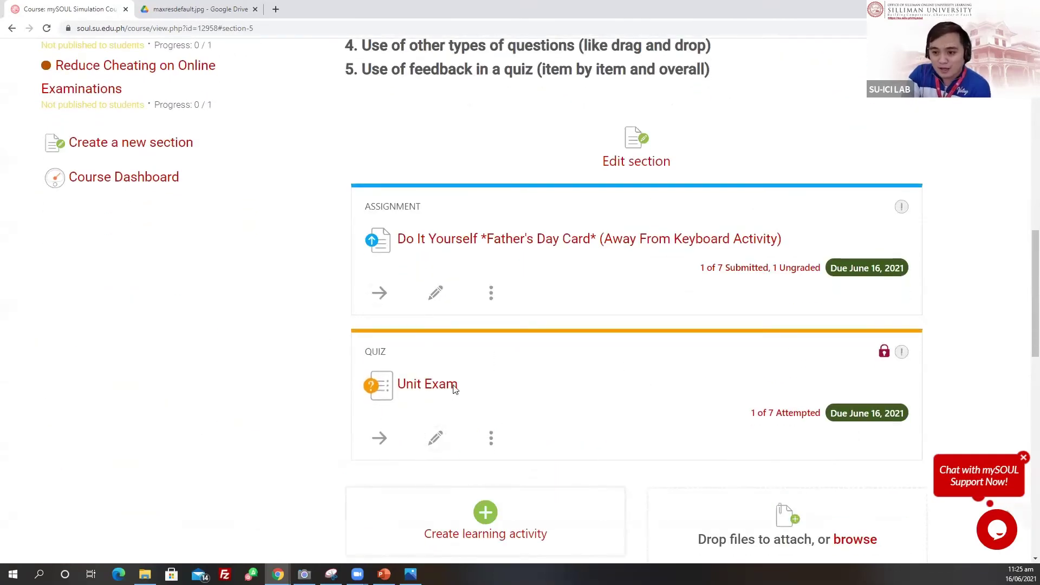
scroll(454, 389, down, 1)
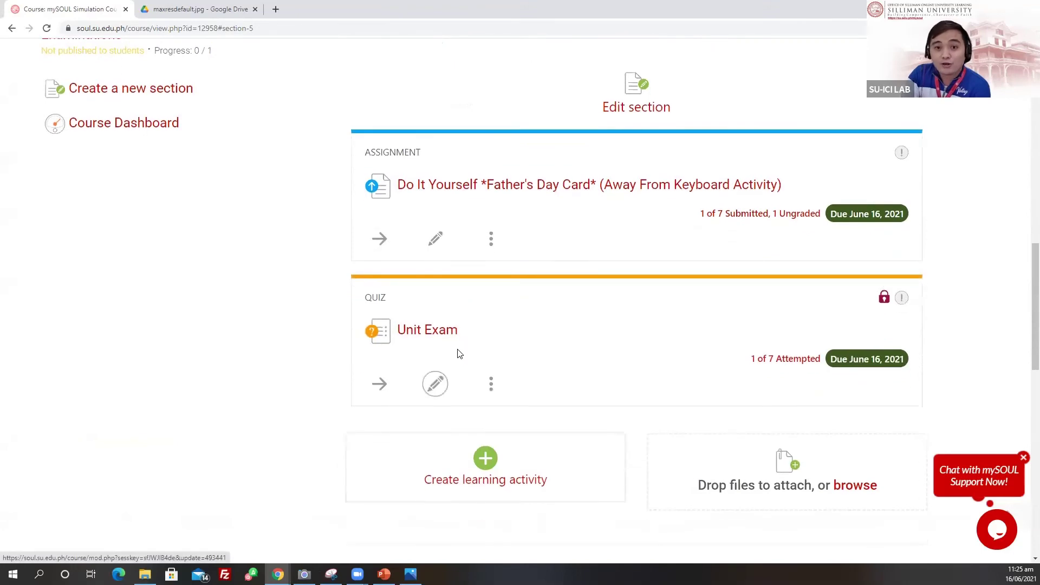
- Reopen Unit Exam settings, select the over-75% pass Note in the description, and save and display
click(435, 385)
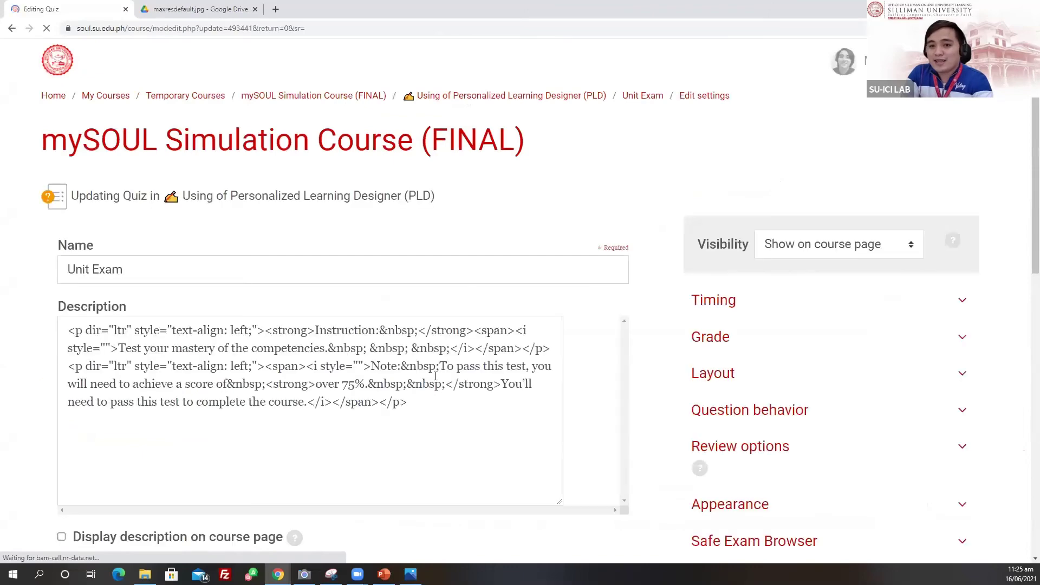
scroll(712, 362, down, 3)
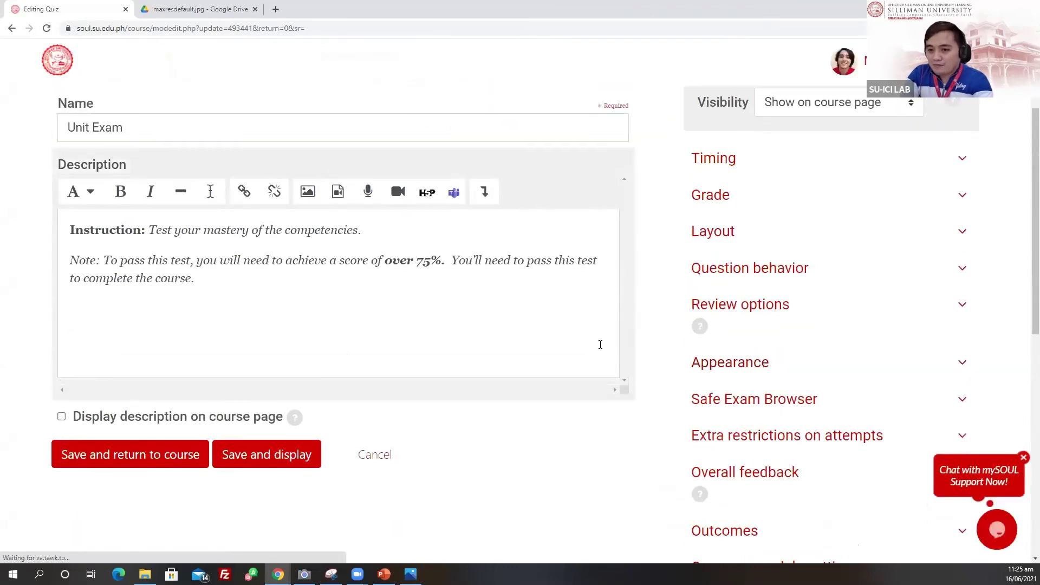
scroll(115, 284, down, 3)
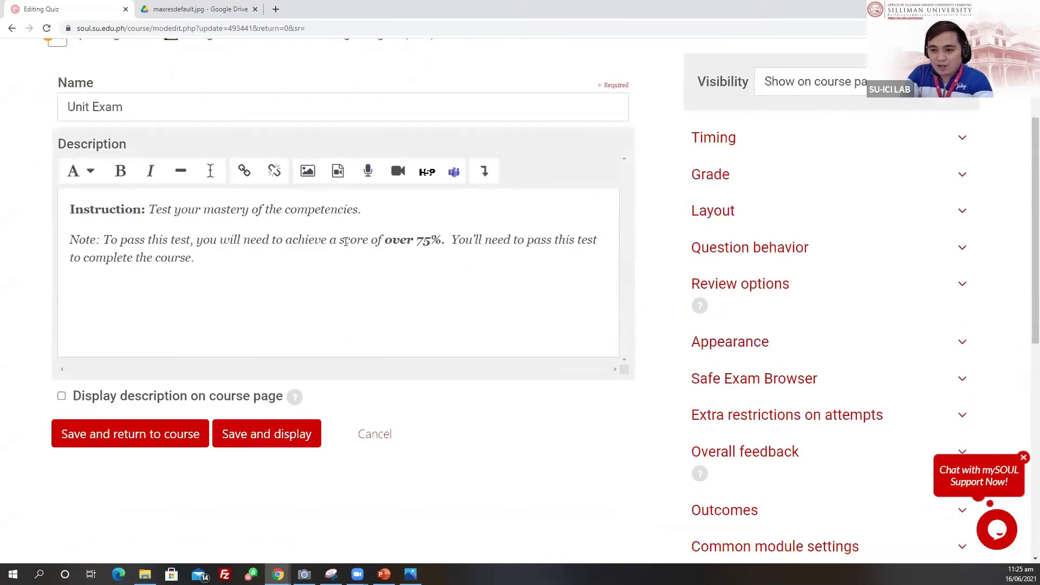
drag(69, 239, 262, 272)
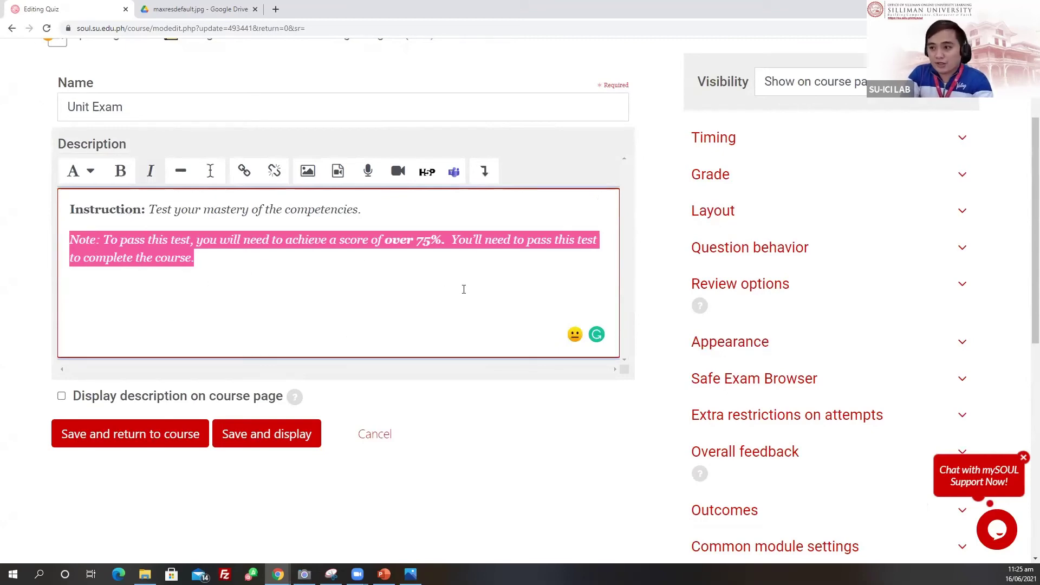
scroll(493, 282, up, 3)
scroll(271, 395, down, 4)
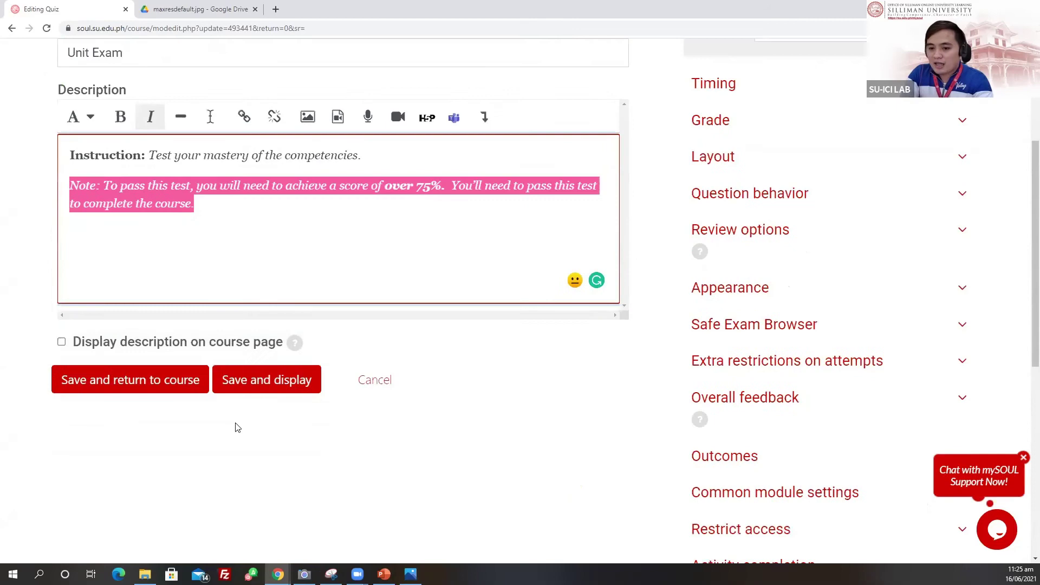
click(257, 386)
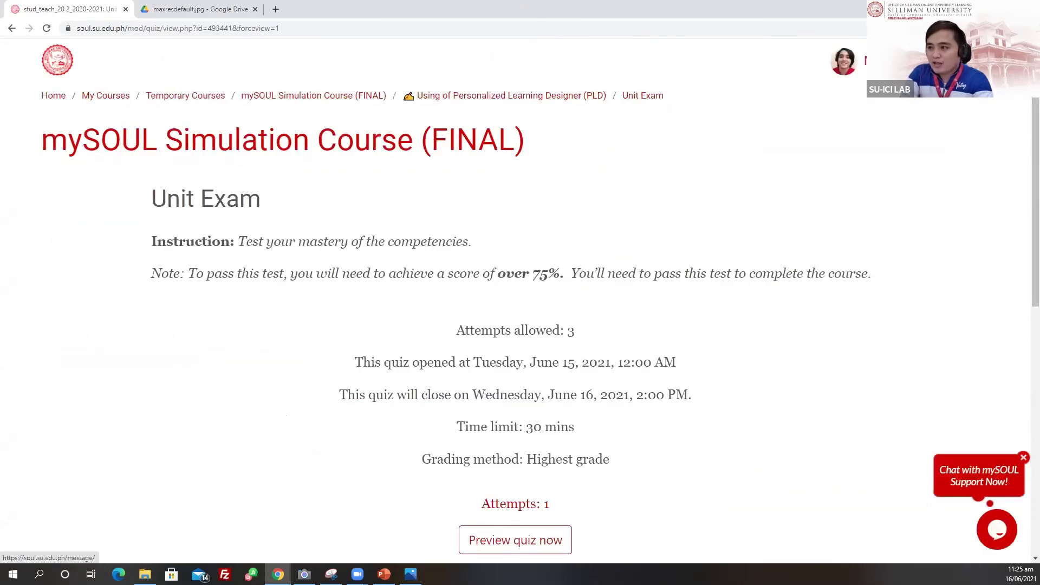
- Open Edit quiz from Quiz administration and review the 9 questions totalling 38.00 marks
click(932, 145)
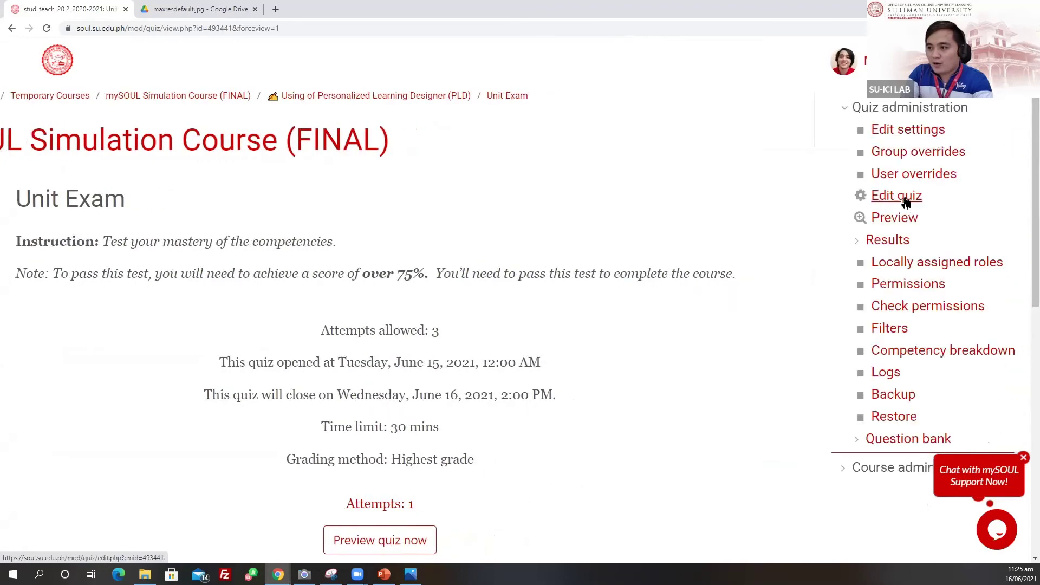
click(905, 200)
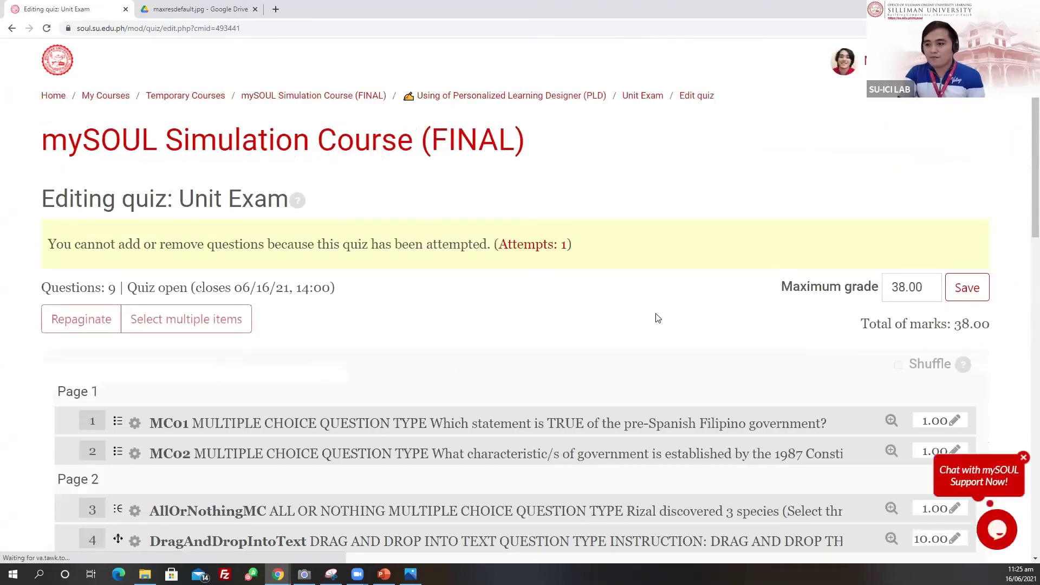
scroll(623, 314, down, 2)
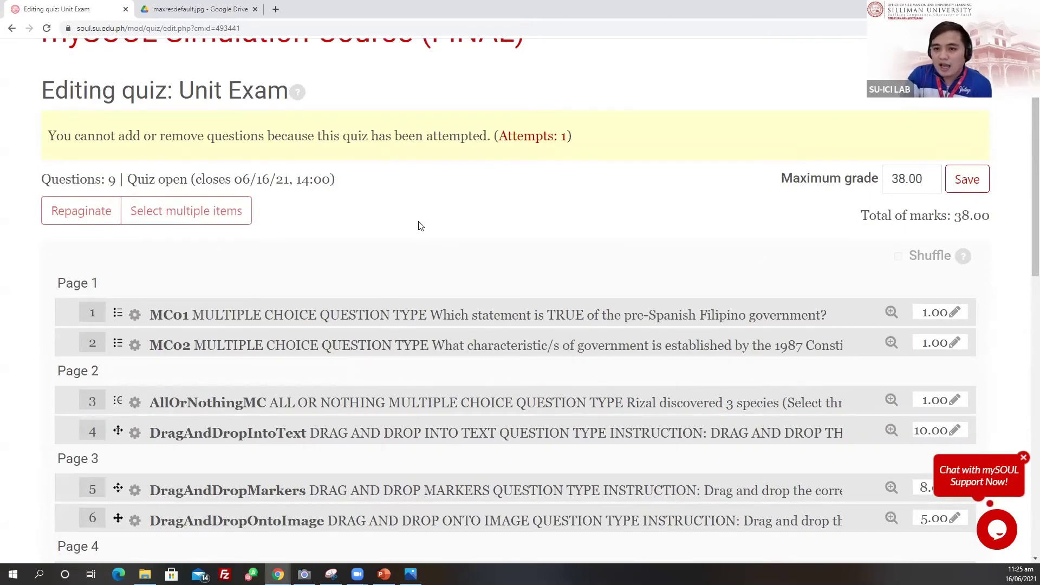
scroll(387, 214, up, 2)
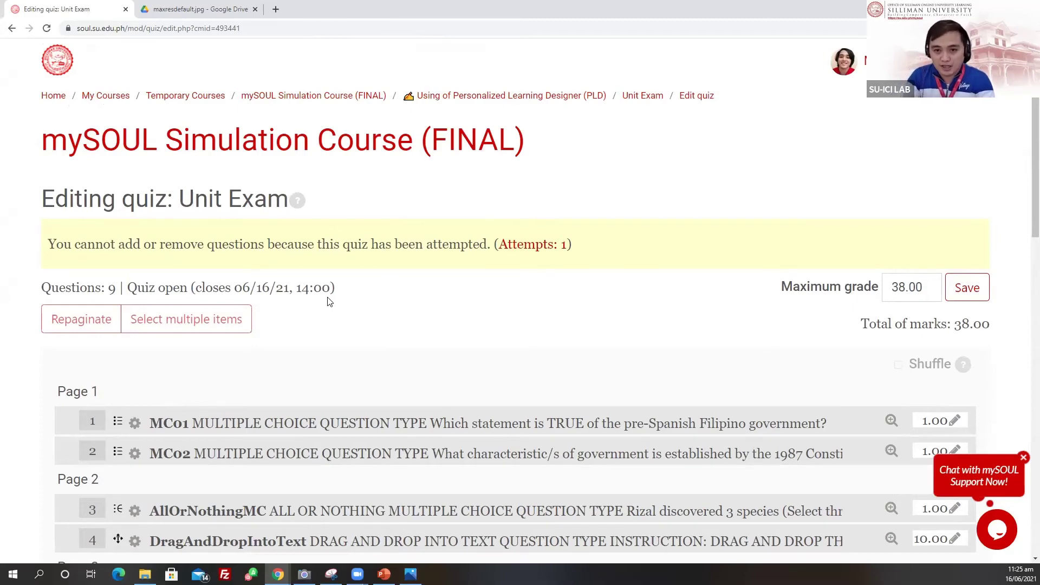
scroll(329, 302, down, 3)
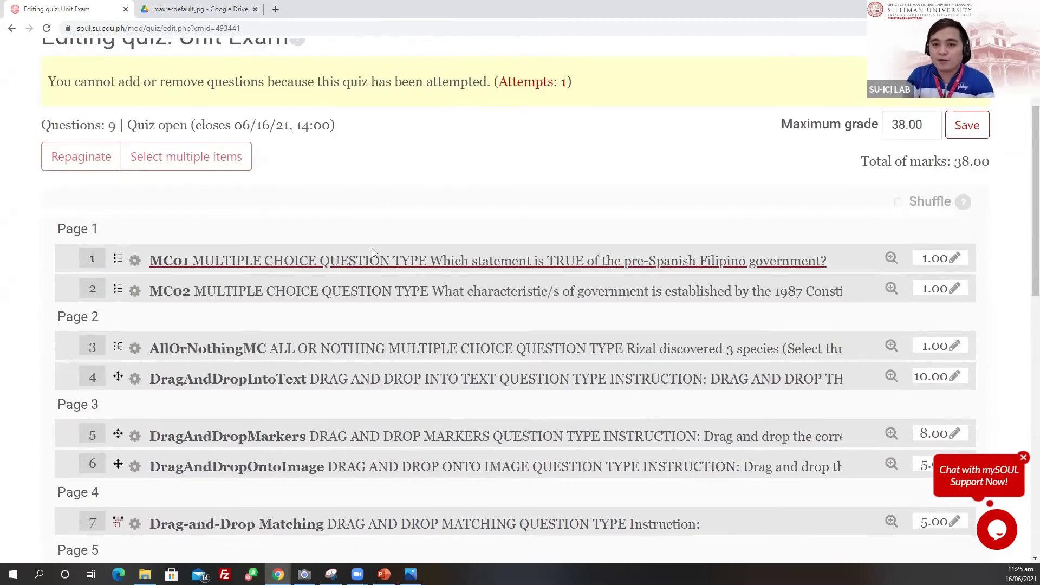
scroll(379, 250, up, 3)
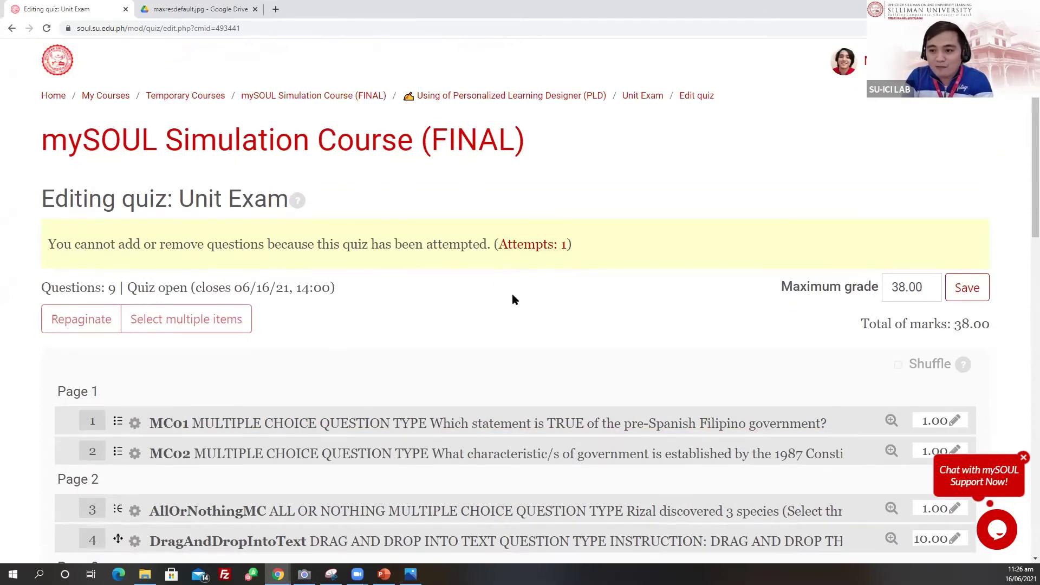
scroll(525, 230, down, 2)
scroll(492, 235, up, 3)
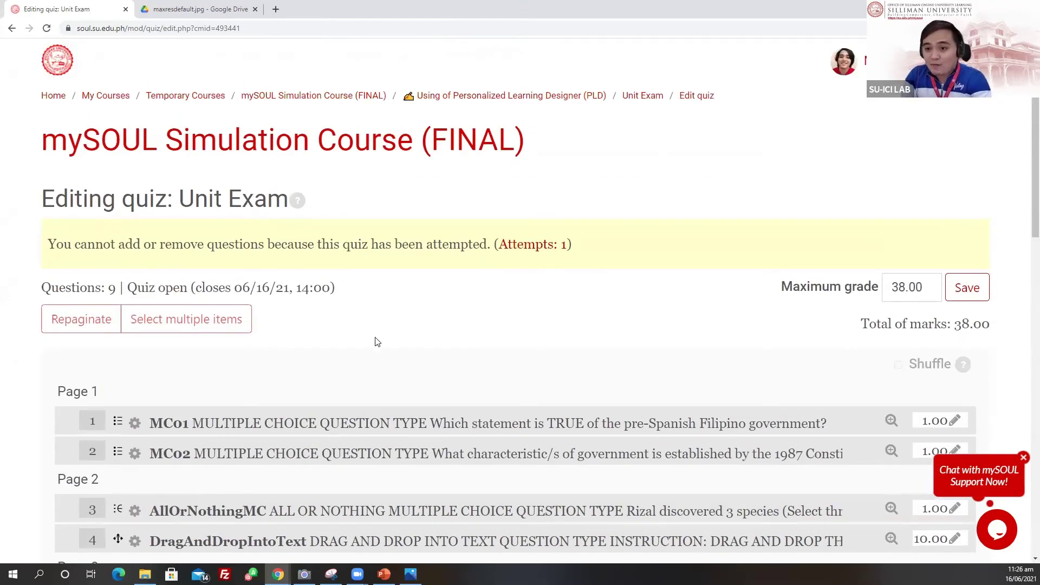
scroll(368, 333, down, 2)
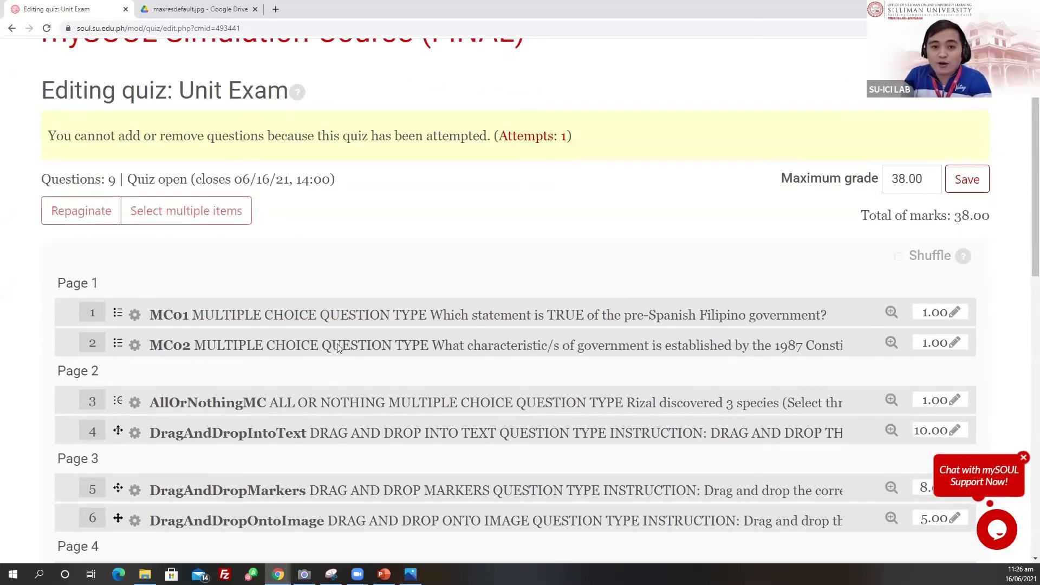
scroll(483, 294, up, 2)
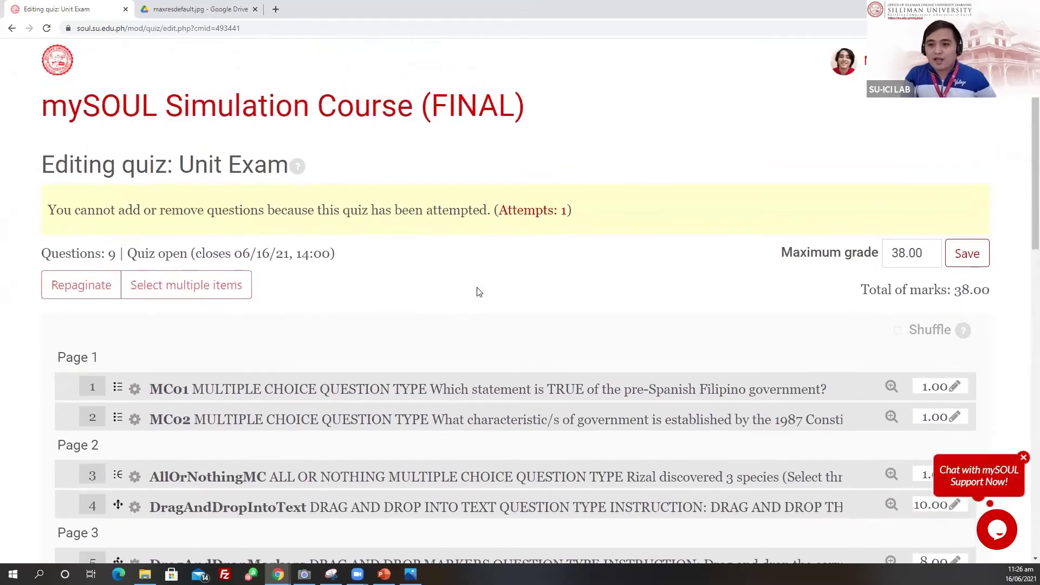
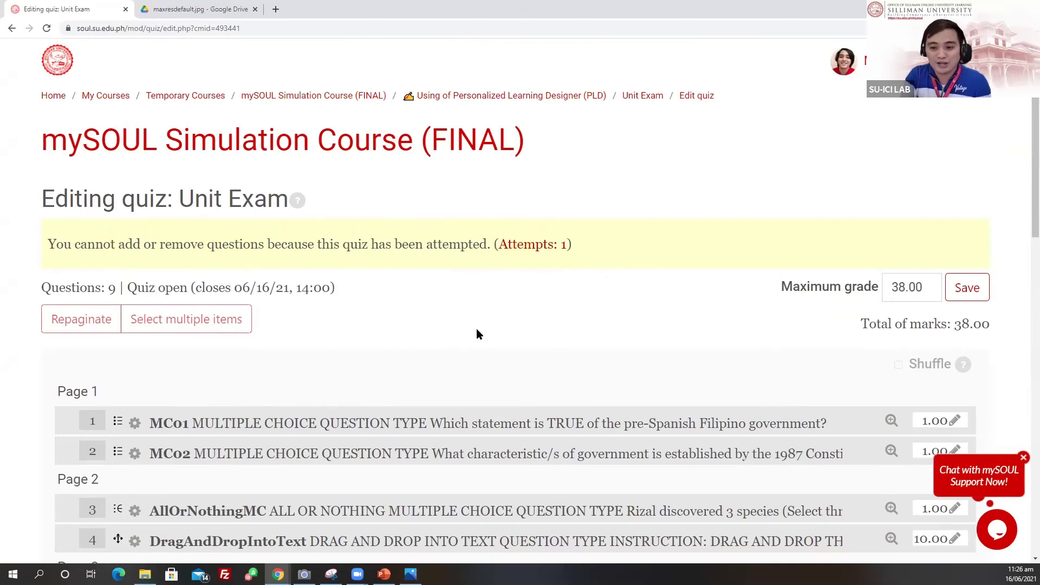
- Review the Unit Exam quiz questions page and its maximum grade value
scroll(460, 325, down, 2)
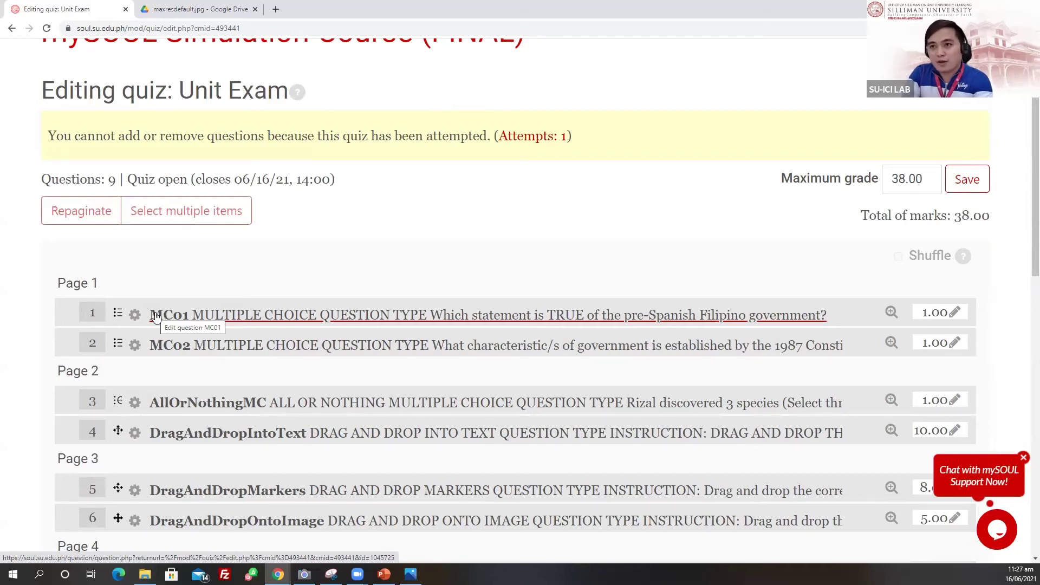
click(911, 179)
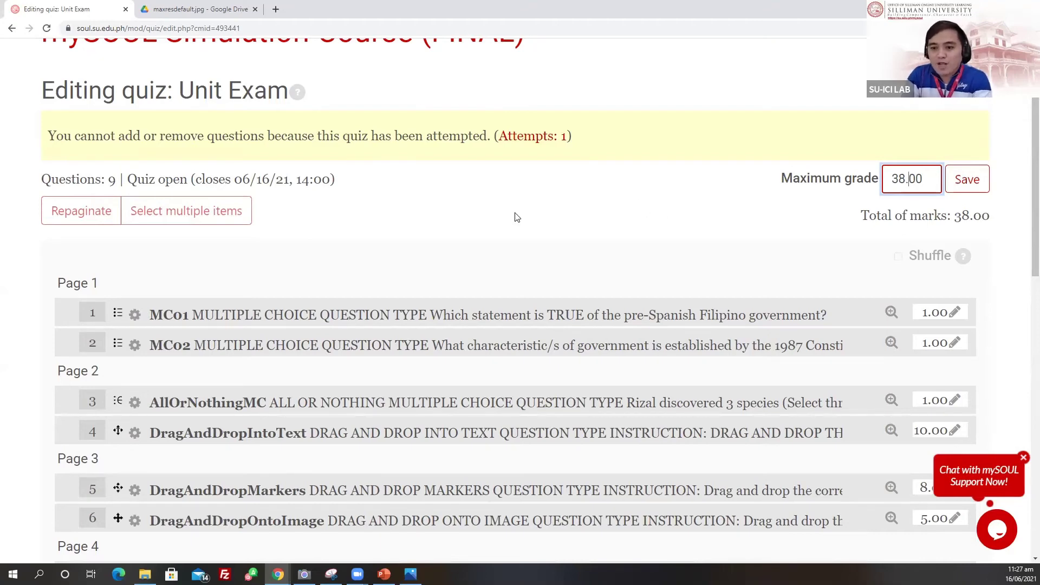
scroll(542, 206, down, 2)
scroll(623, 211, up, 1)
scroll(681, 227, up, 1)
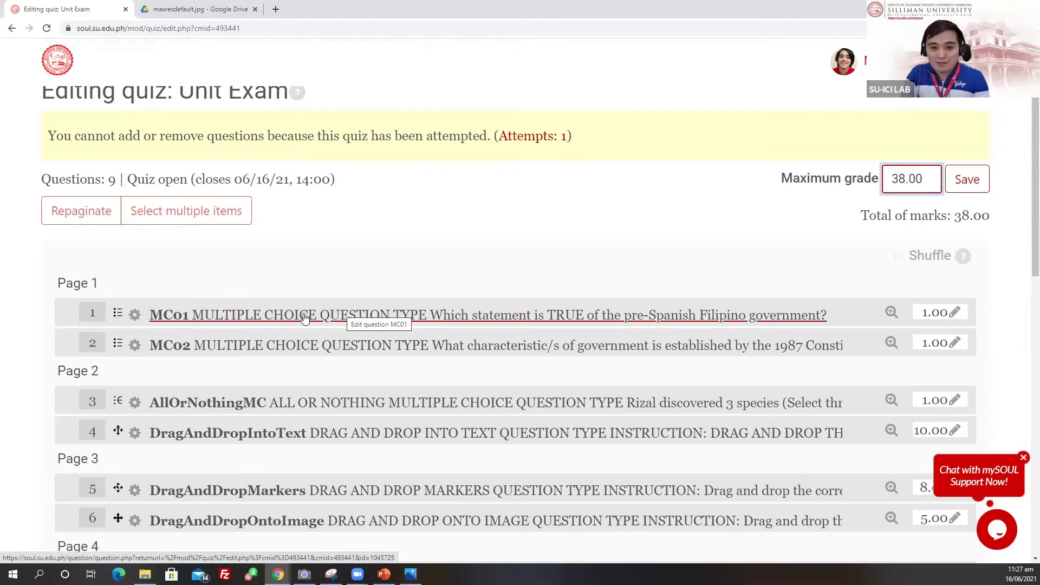
scroll(340, 239, down, 2)
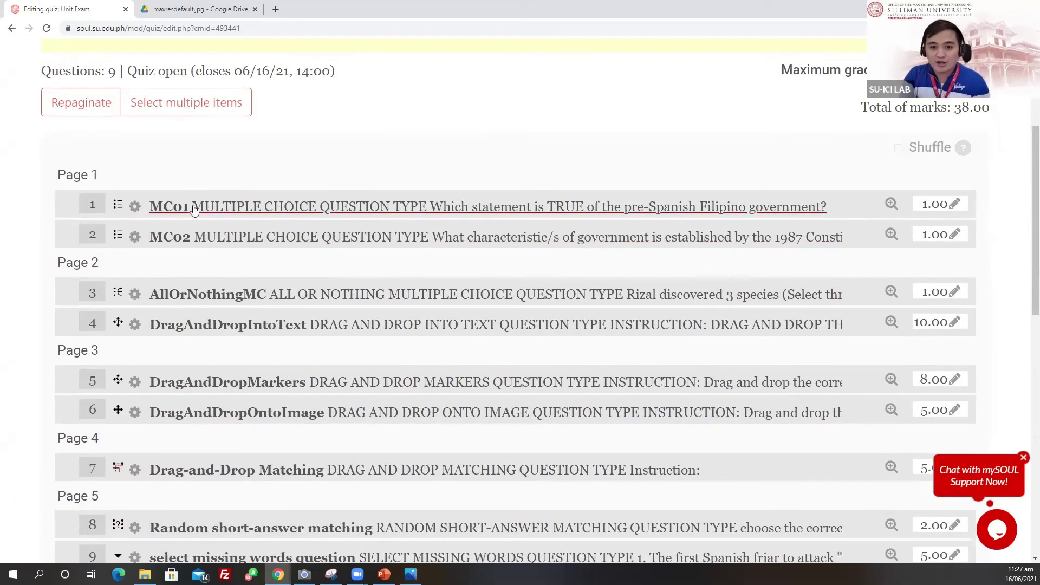
- Open question MC01 for editing and look over its question text
click(135, 209)
scroll(250, 273, down, 7)
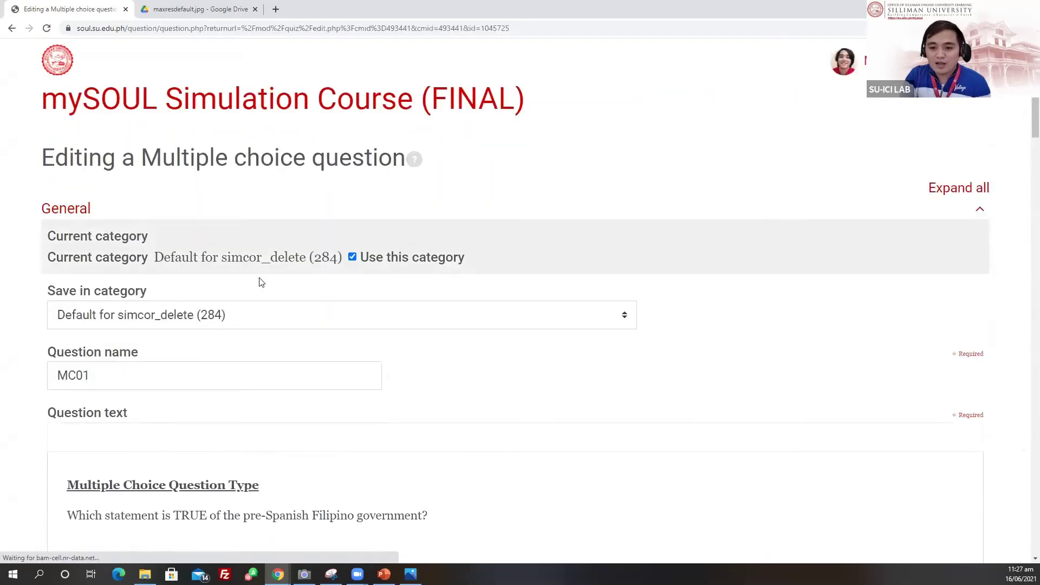
scroll(263, 323, up, 2)
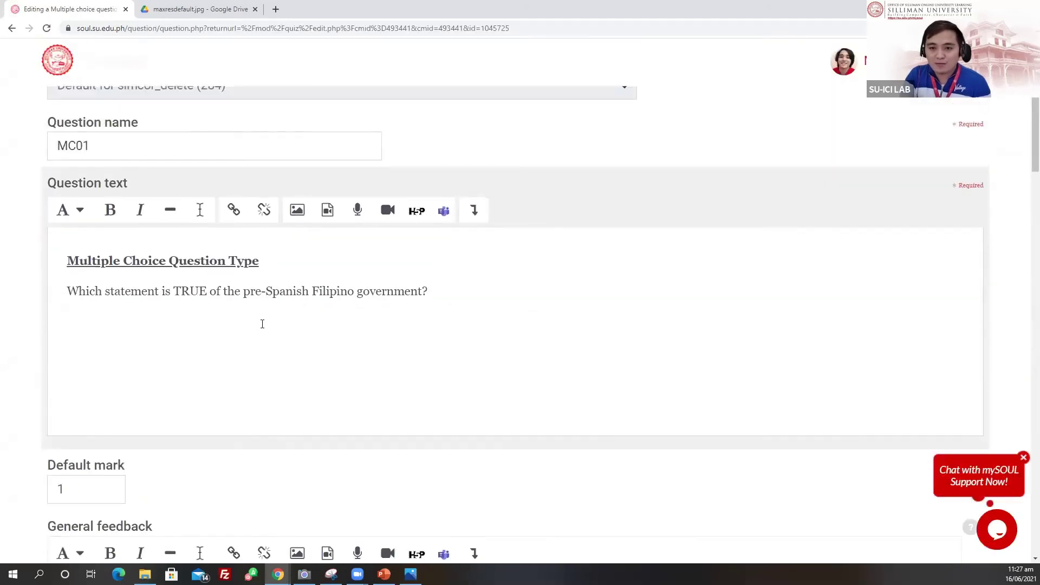
scroll(256, 332, down, 6)
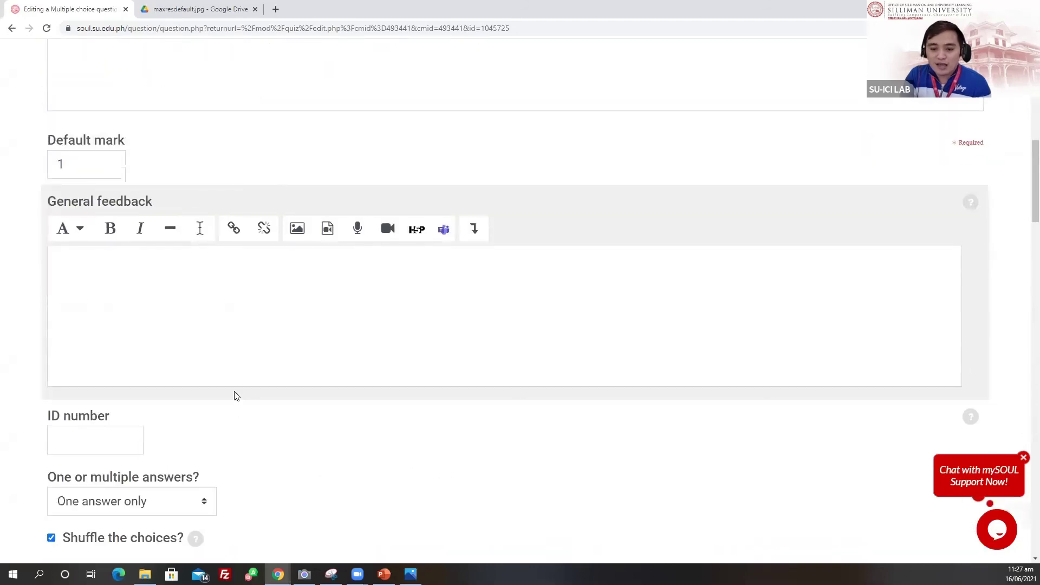
scroll(232, 395, down, 9)
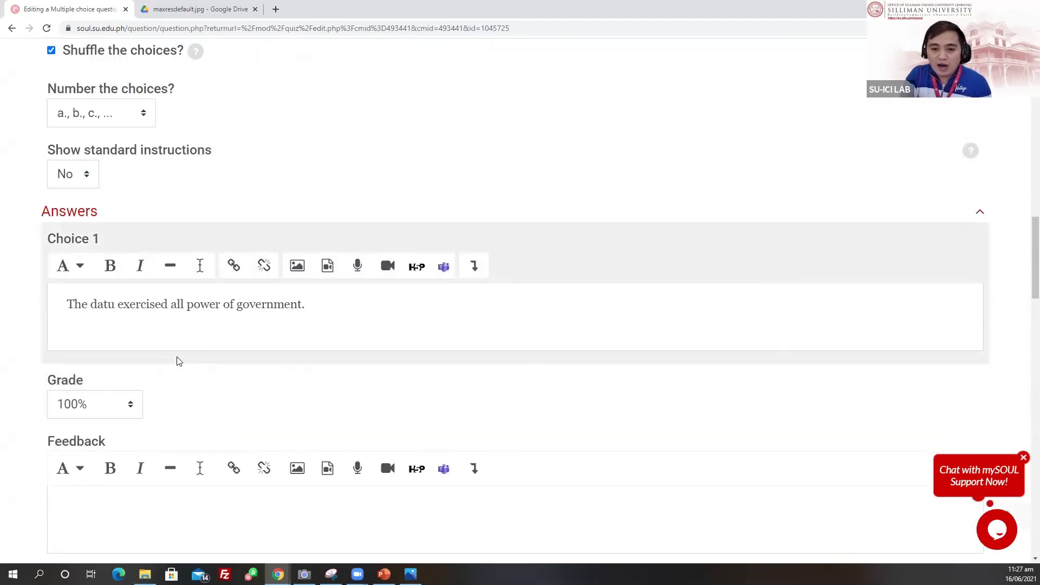
scroll(179, 361, down, 2)
scroll(162, 325, up, 3)
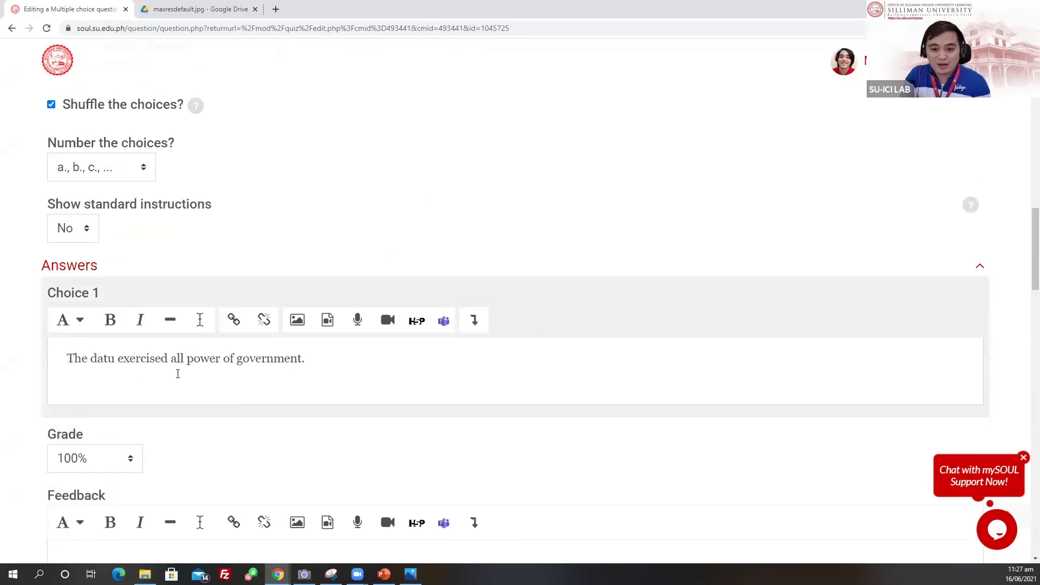
- Inspect MC01's Choice 1 answer text and its feedback editor
click(359, 370)
scroll(119, 374, down, 4)
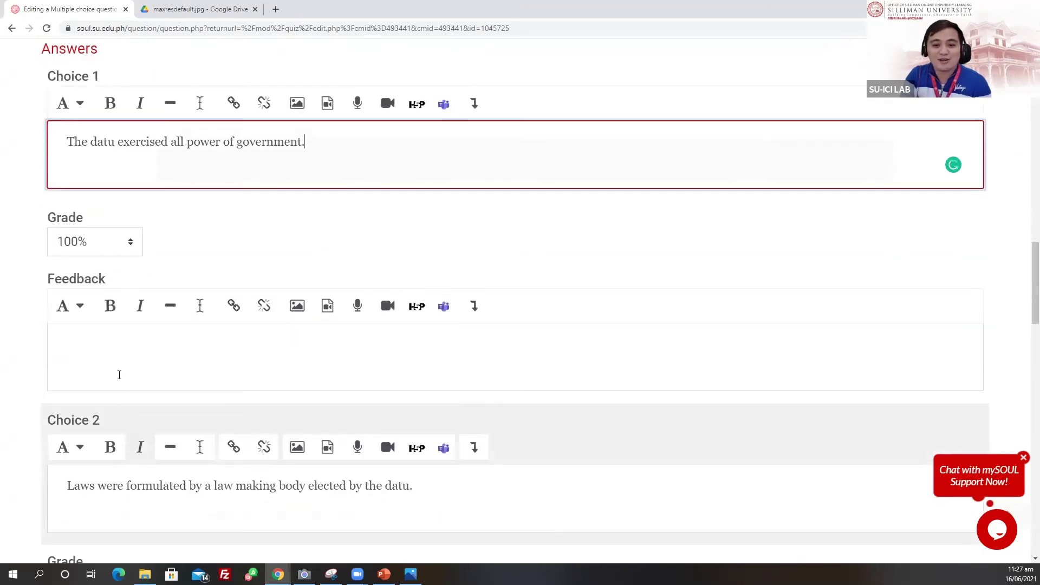
click(123, 344)
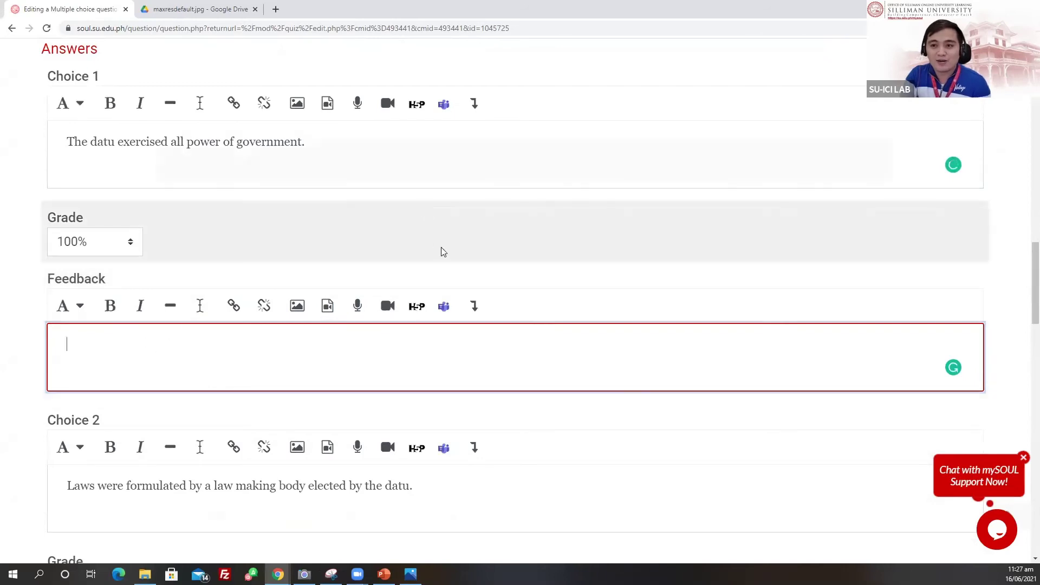
scroll(441, 251, up, 2)
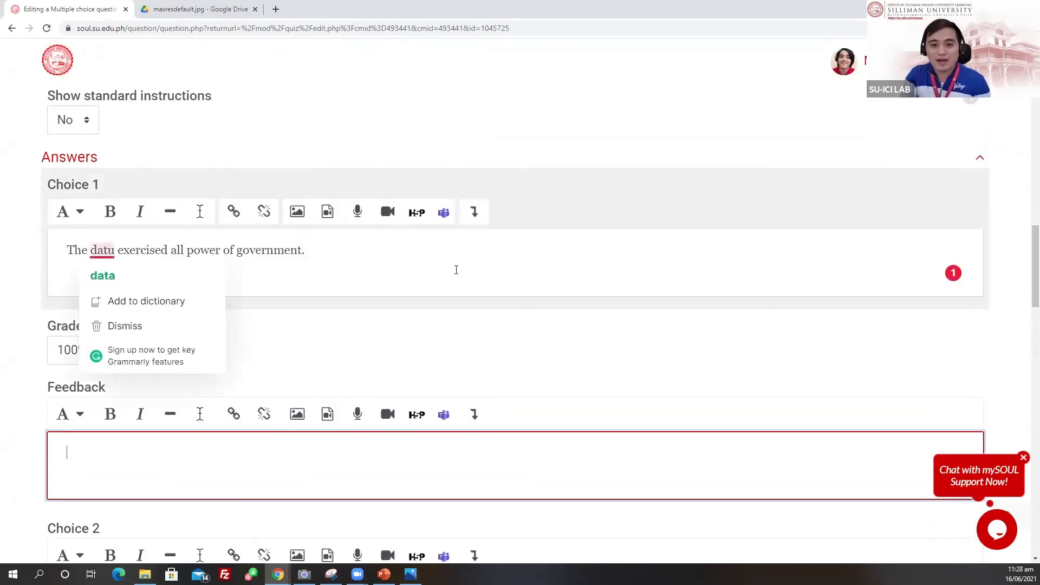
scroll(321, 306, up, 3)
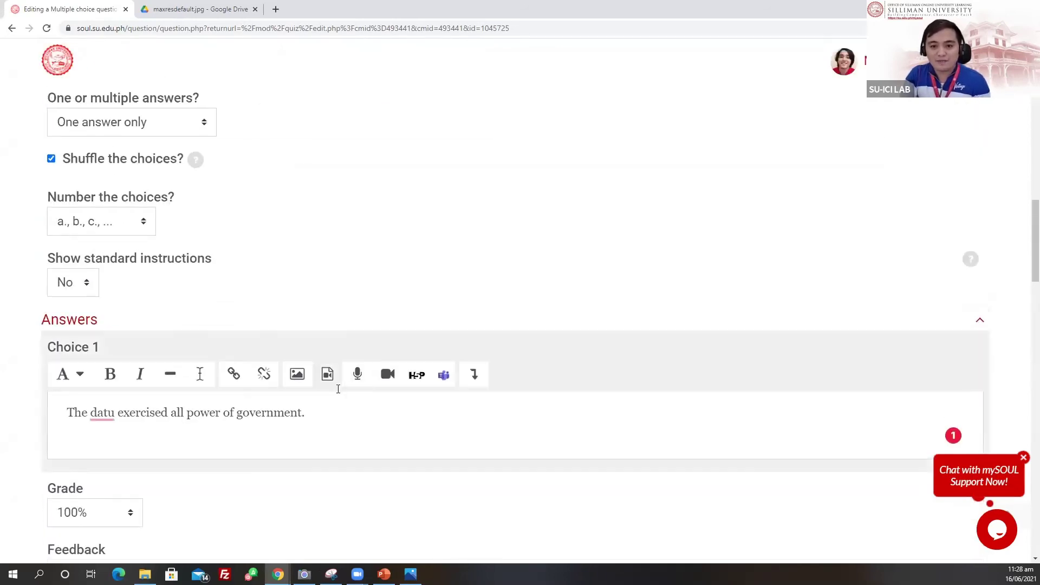
scroll(162, 269, down, 9)
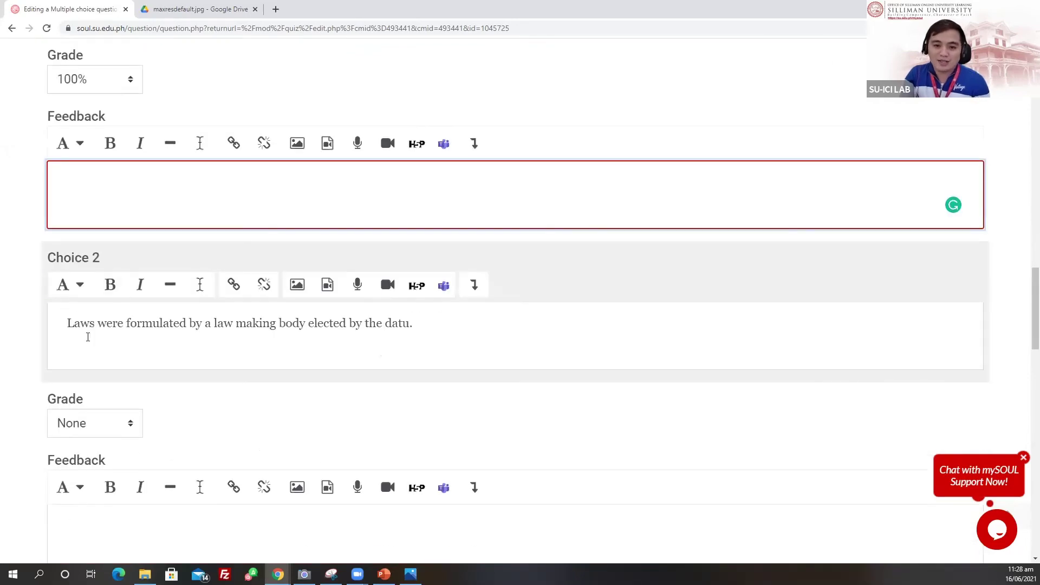
scroll(95, 379, down, 3)
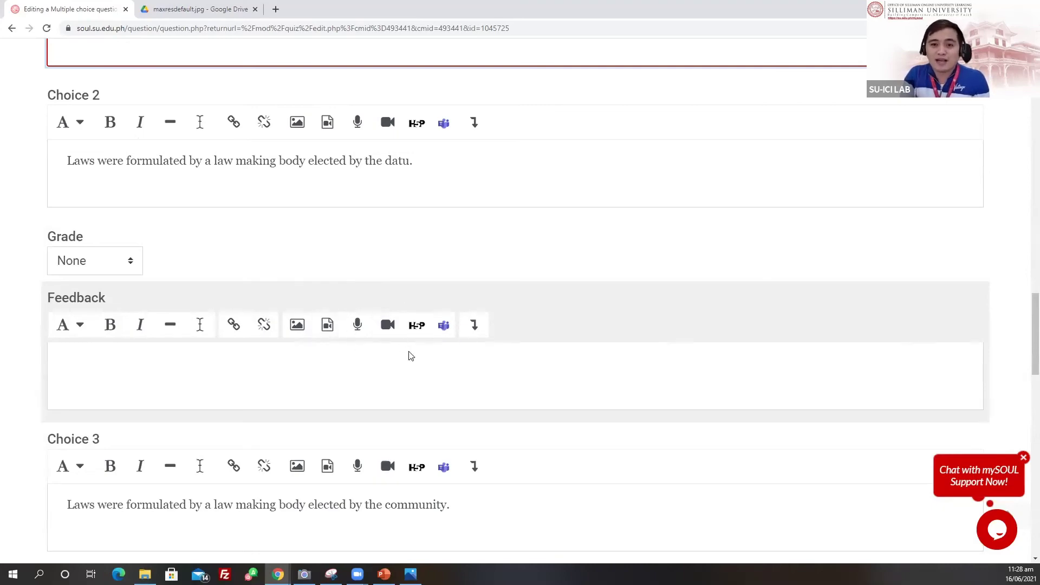
scroll(412, 355, up, 15)
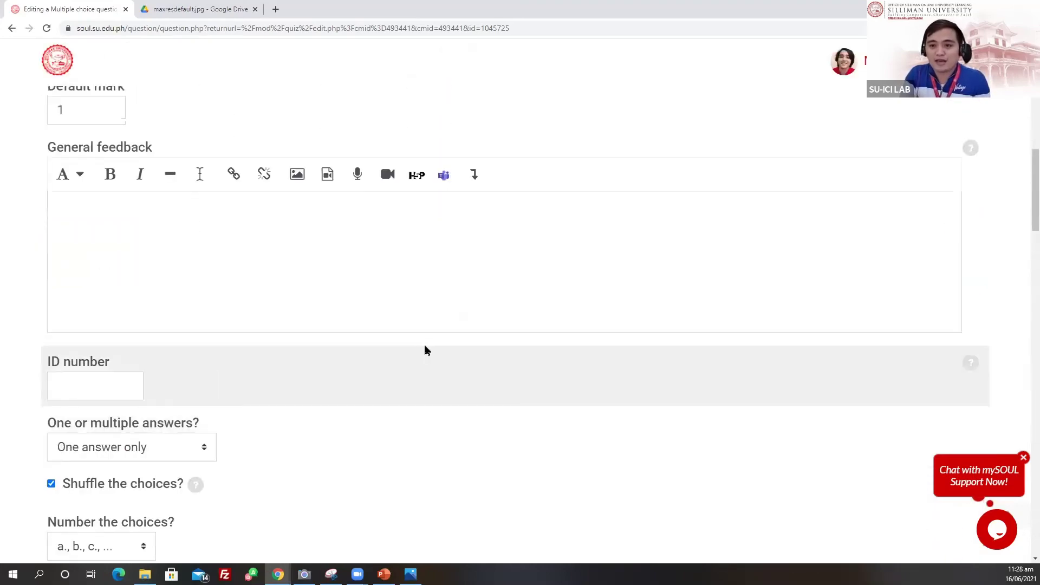
scroll(425, 346, up, 10)
- Return to the mySOUL Simulation Course (FINAL) main page via the breadcrumb and browse its sections
click(362, 146)
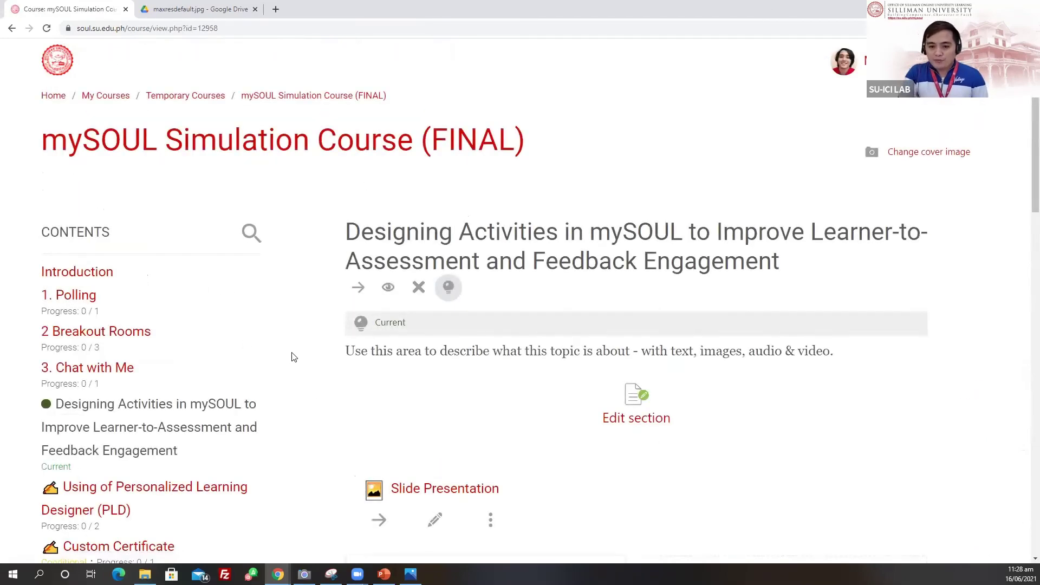
scroll(270, 347, down, 2)
scroll(248, 339, down, 4)
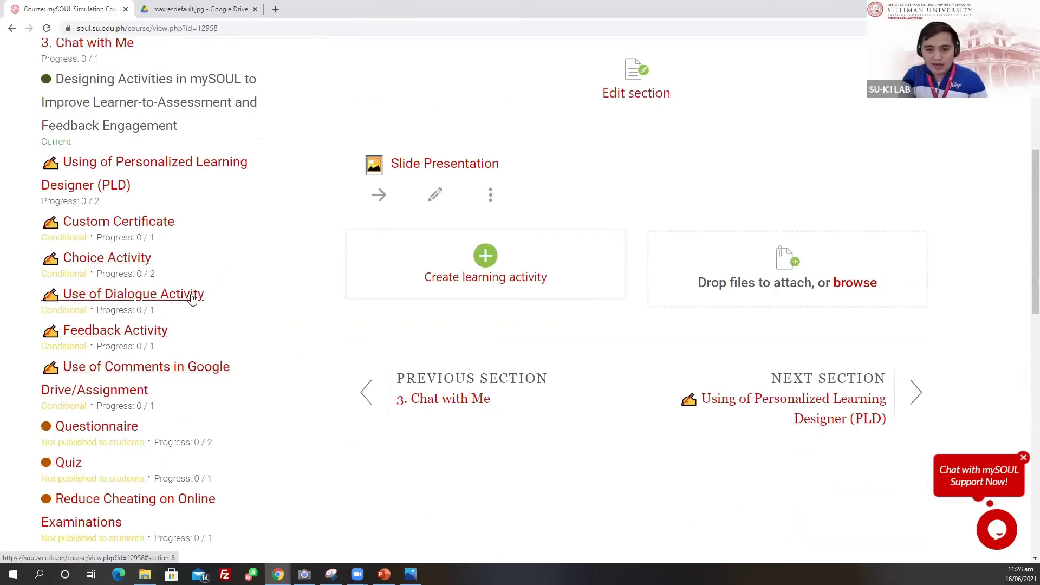
scroll(192, 299, up, 6)
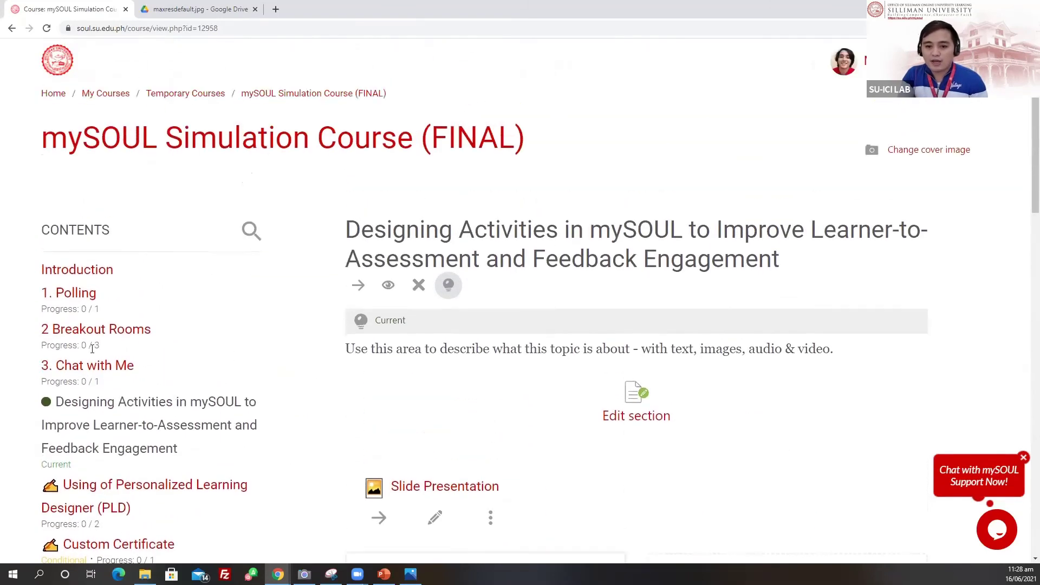
scroll(140, 495, down, 2)
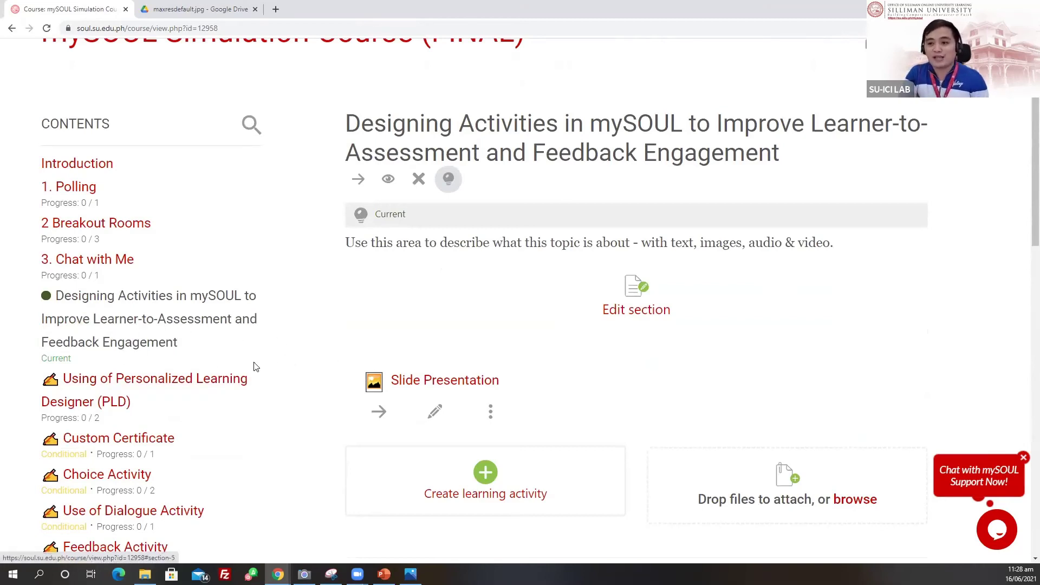
- Jump to the Using of Personalized Learning Designer (PLD) section and scroll past its illustration
click(149, 390)
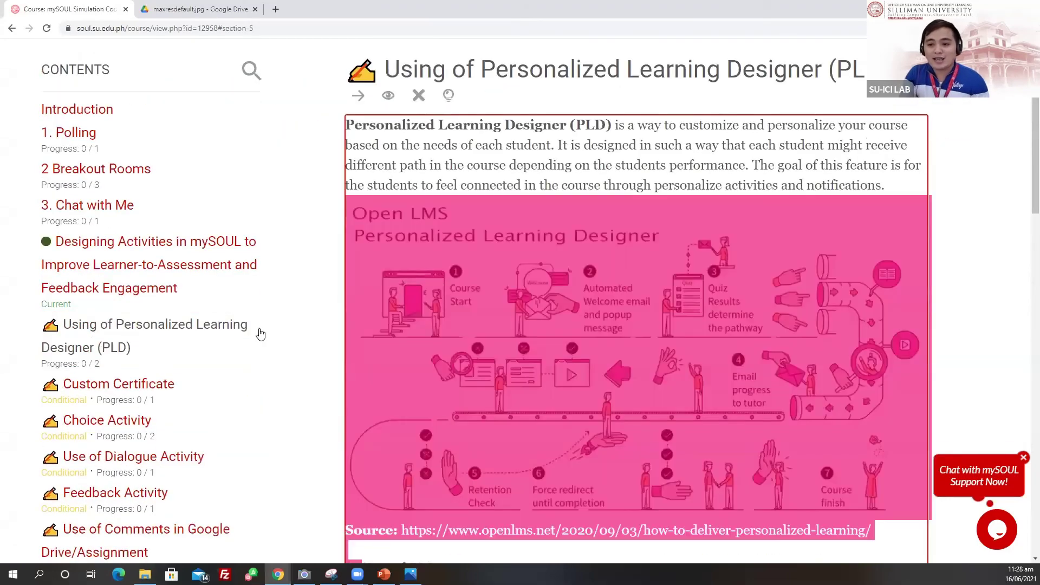
scroll(260, 335, down, 4)
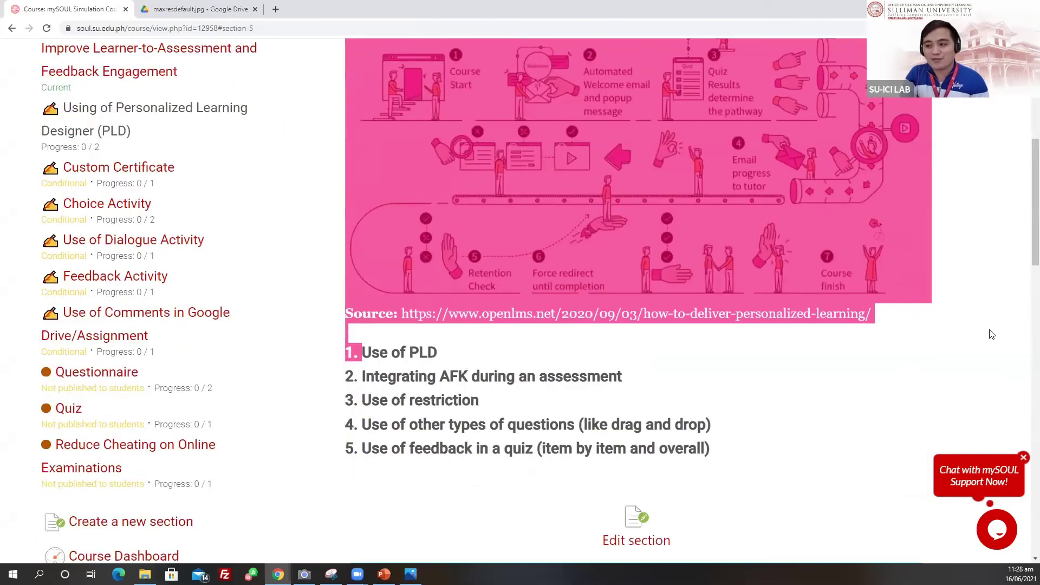
click(766, 406)
scroll(372, 184, down, 3)
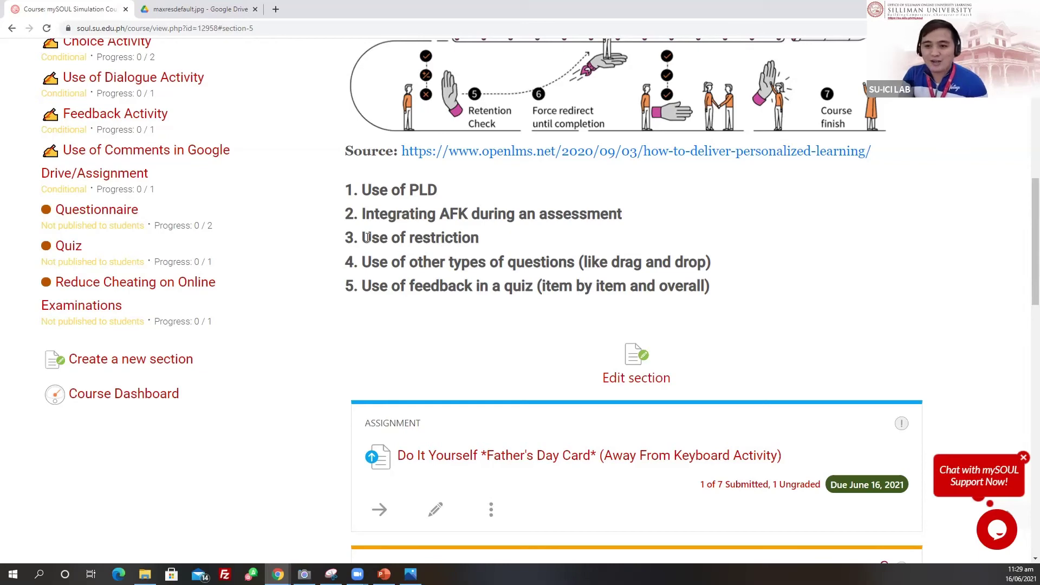
drag(362, 237, 486, 245)
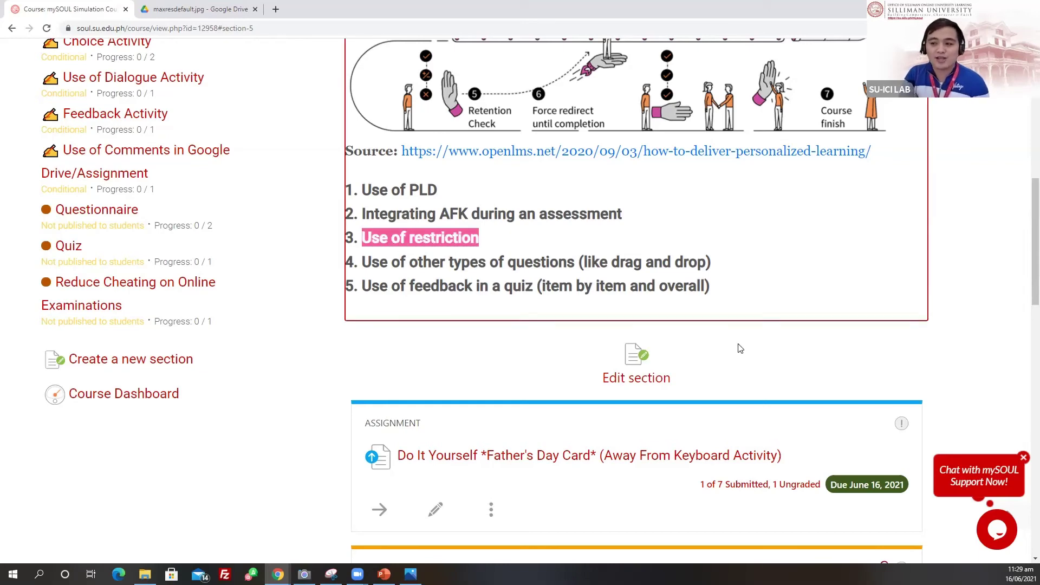
scroll(740, 349, down, 4)
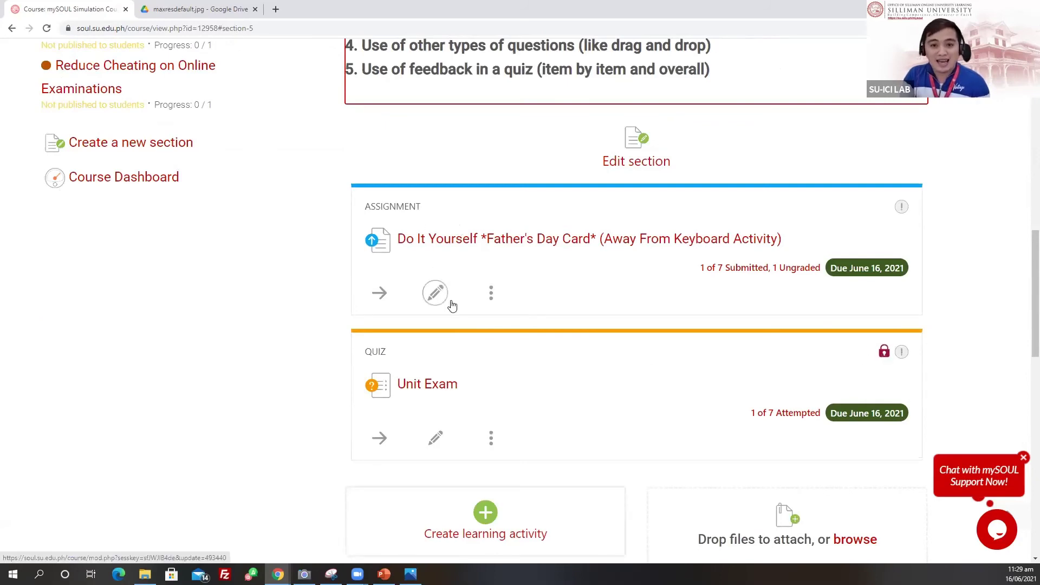
scroll(413, 314, up, 4)
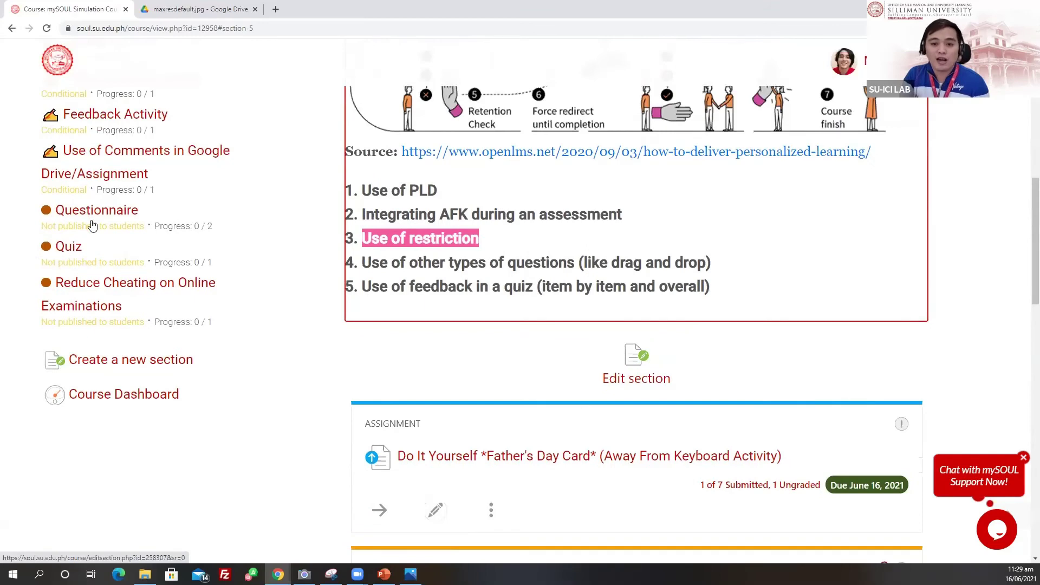
scroll(93, 226, up, 2)
scroll(124, 319, up, 2)
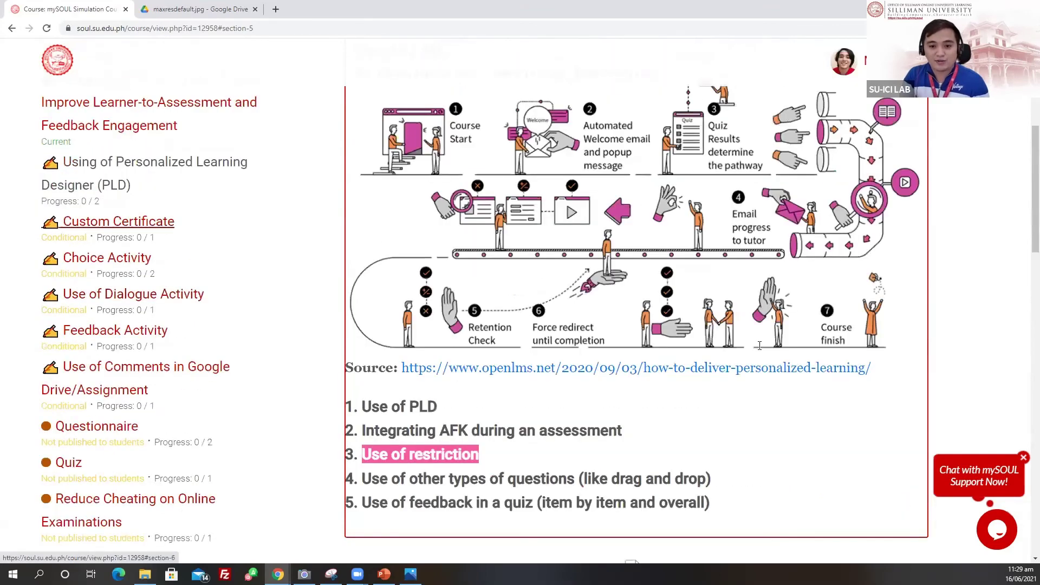
click(128, 218)
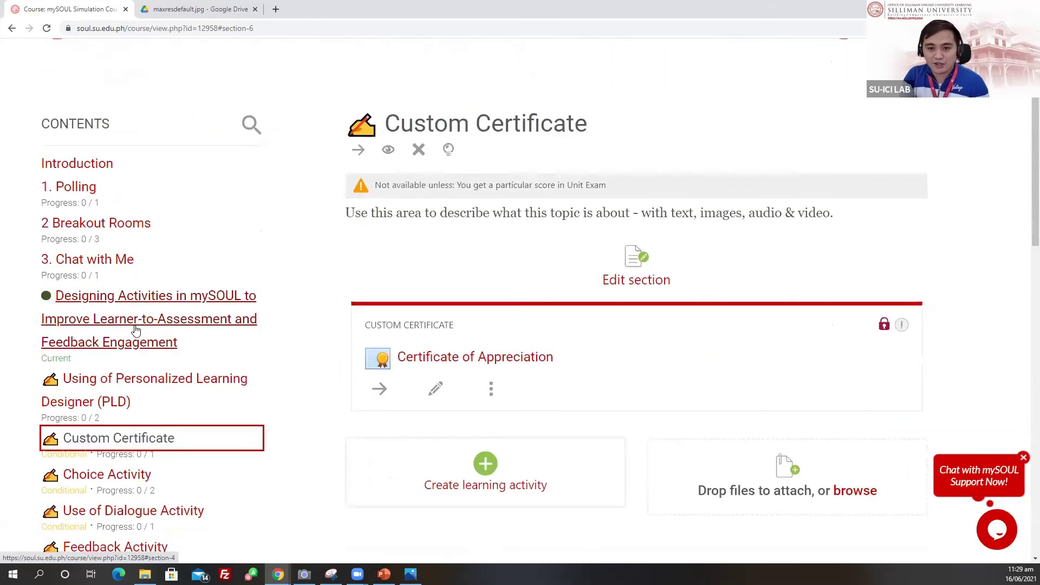
click(135, 327)
scroll(577, 362, down, 5)
scroll(327, 299, up, 4)
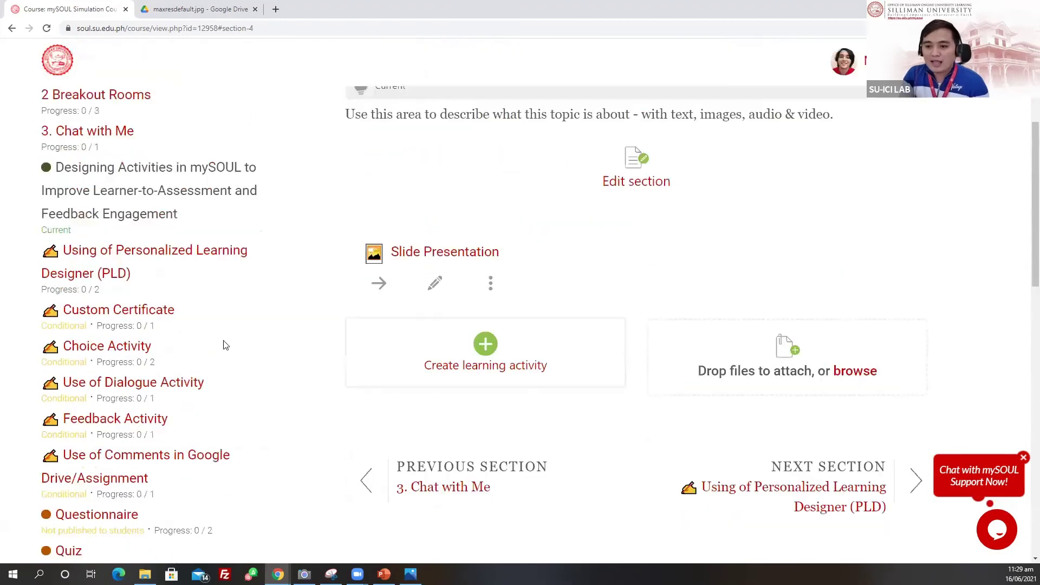
click(195, 321)
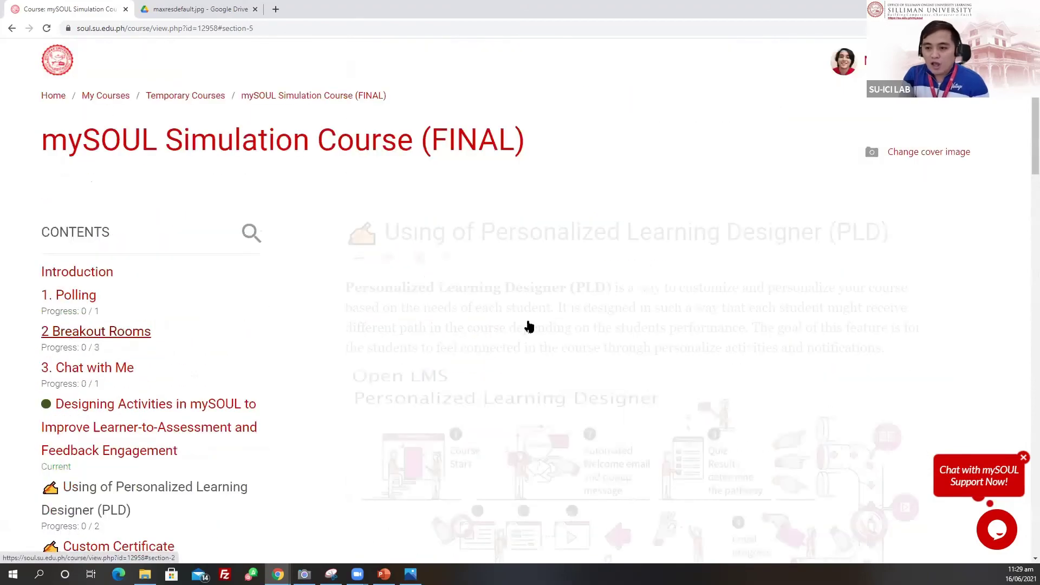
scroll(365, 211, down, 2)
scroll(406, 211, down, 2)
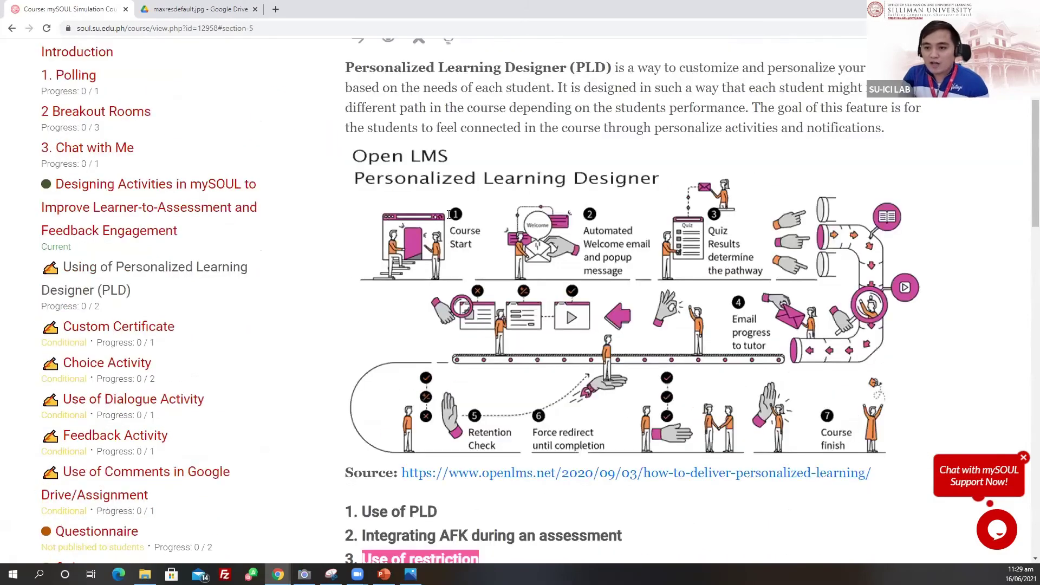
scroll(505, 213, down, 7)
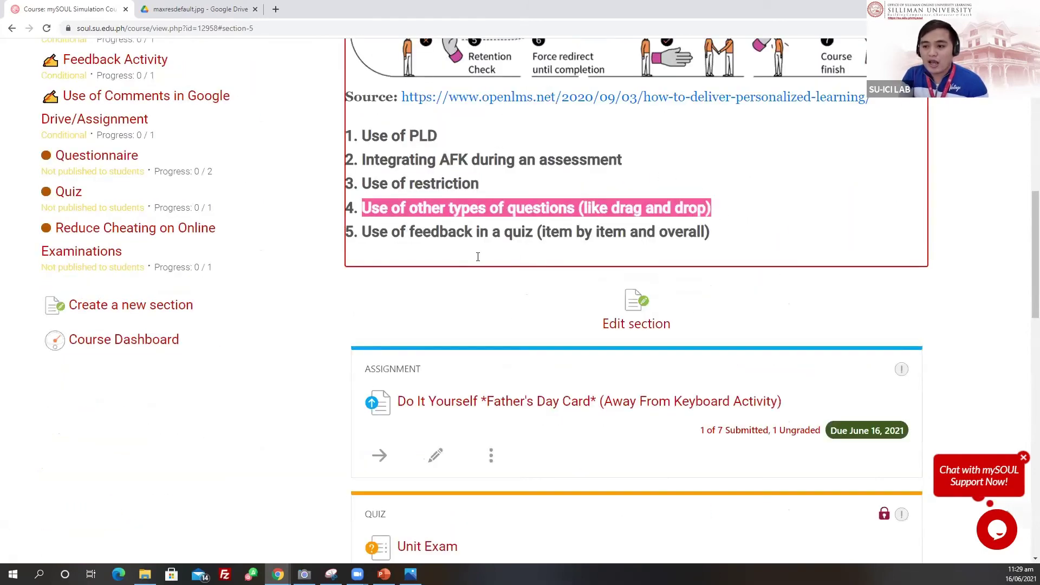
- Highlight the 'Use of feedback in a quiz' item in the PLD topic list
scroll(478, 257, up, 1)
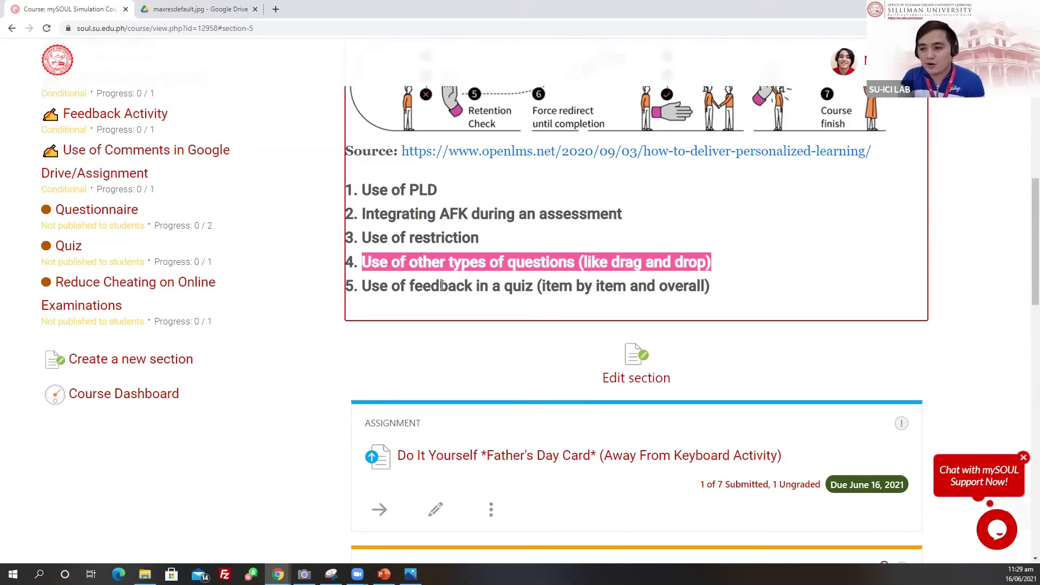
drag(369, 285, 720, 294)
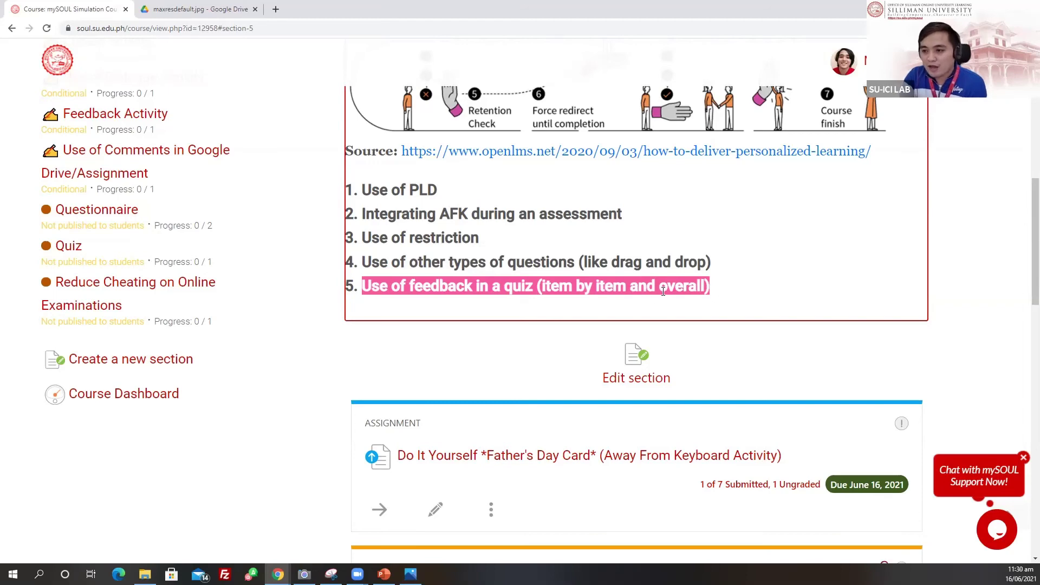
scroll(628, 247, down, 1)
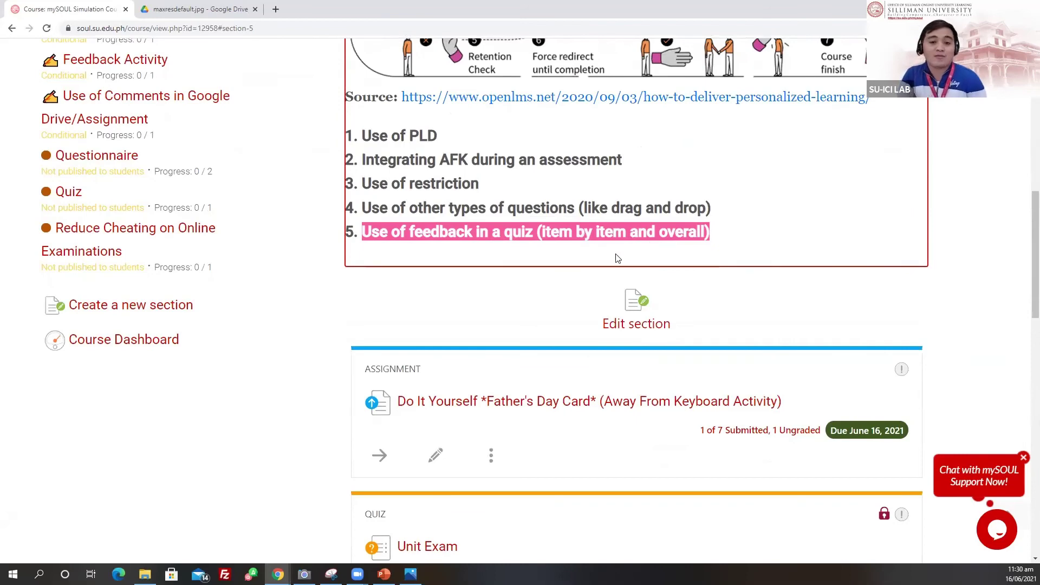
scroll(630, 249, down, 3)
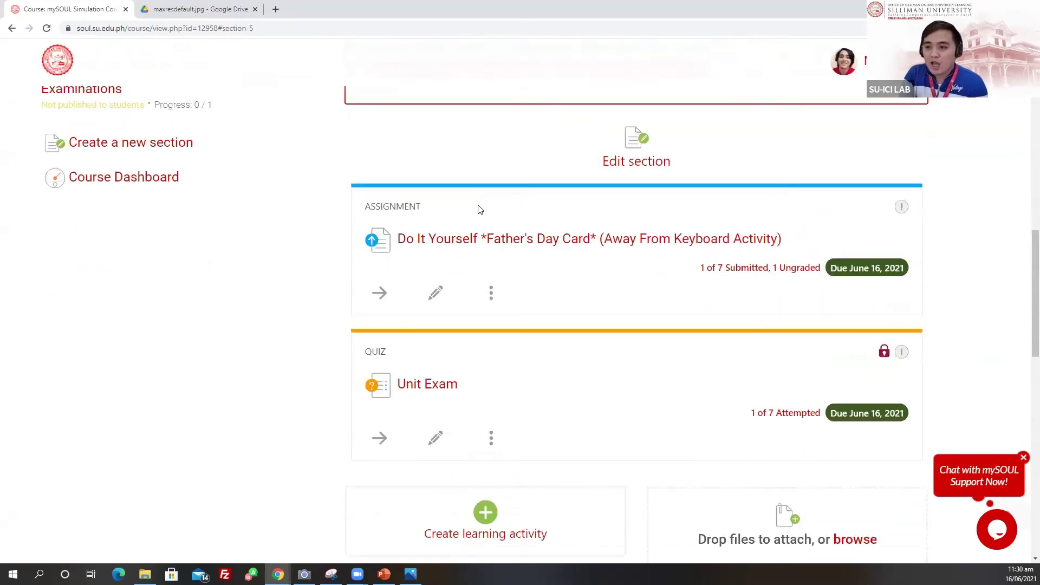
scroll(479, 209, up, 2)
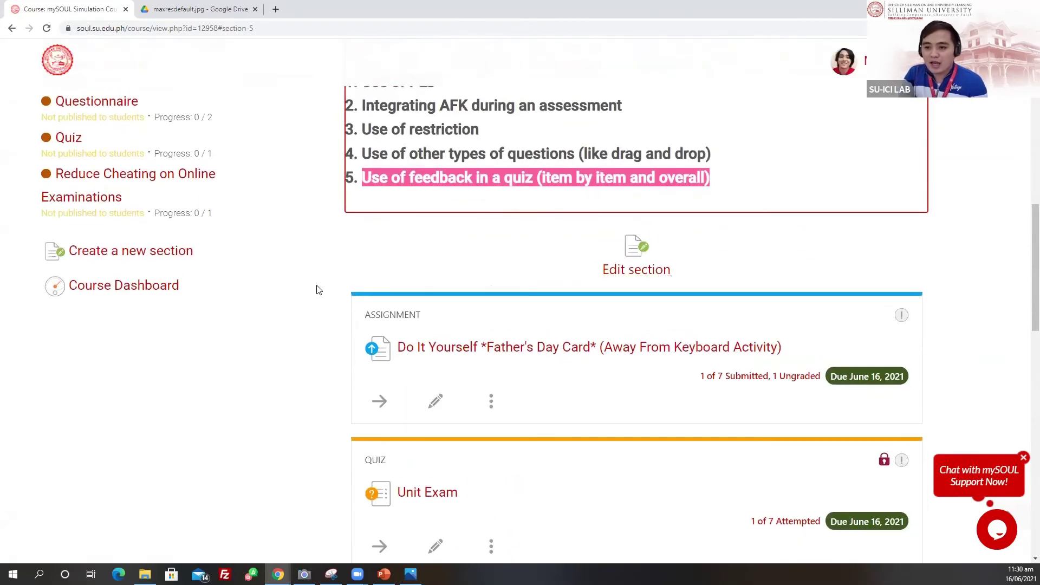
scroll(318, 287, up, 2)
scroll(325, 347, up, 1)
scroll(313, 336, down, 2)
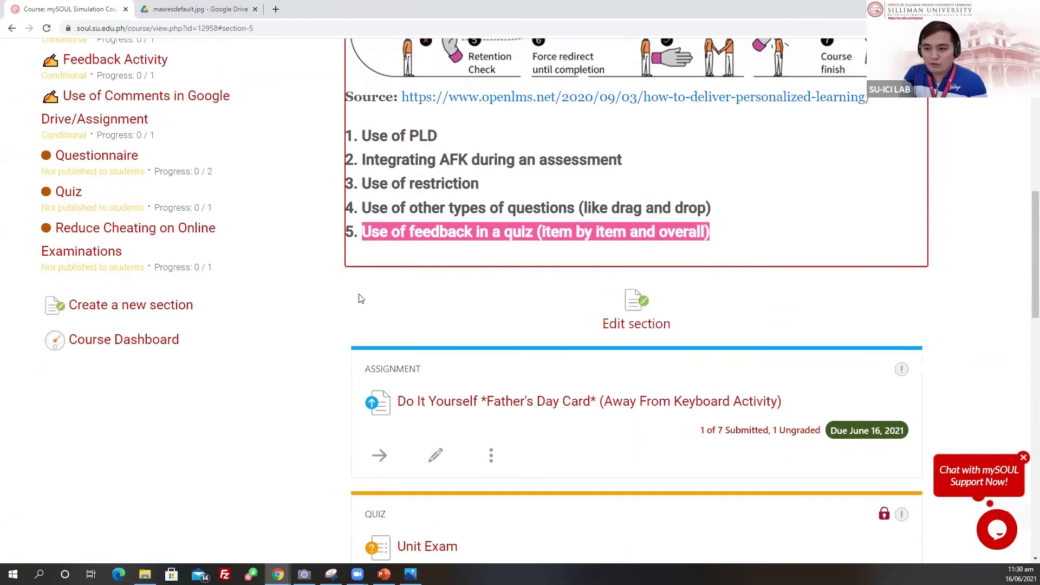
- Highlight the 'Use of restriction' item, then clear the selection
drag(361, 185, 497, 185)
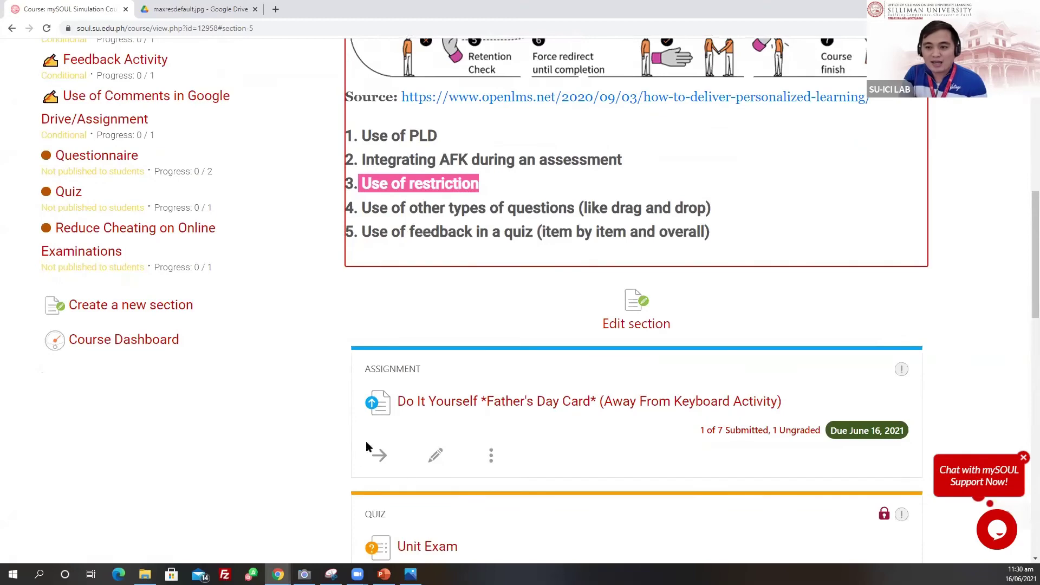
scroll(367, 447, down, 4)
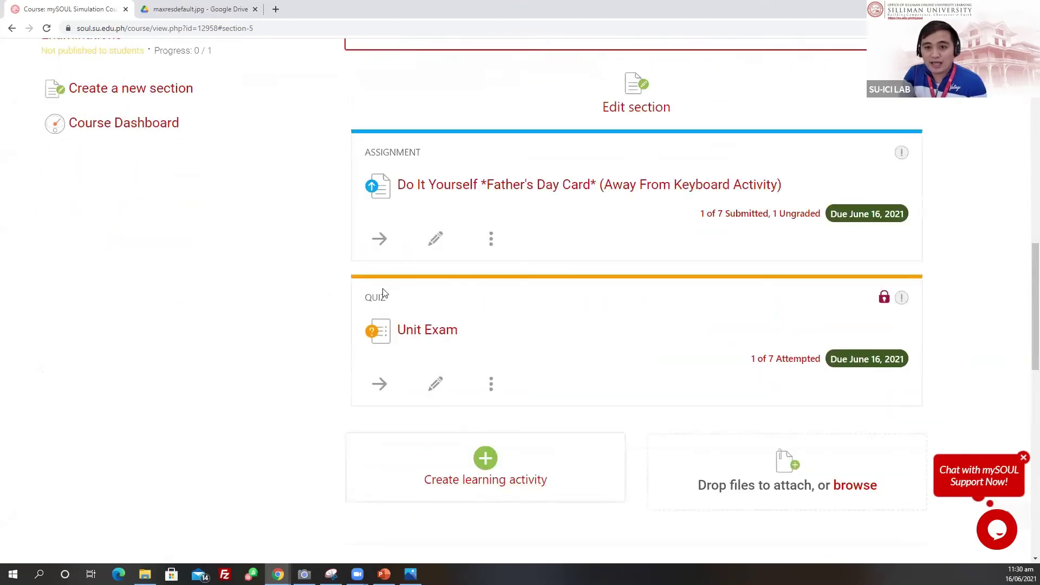
scroll(428, 280, up, 4)
click(316, 304)
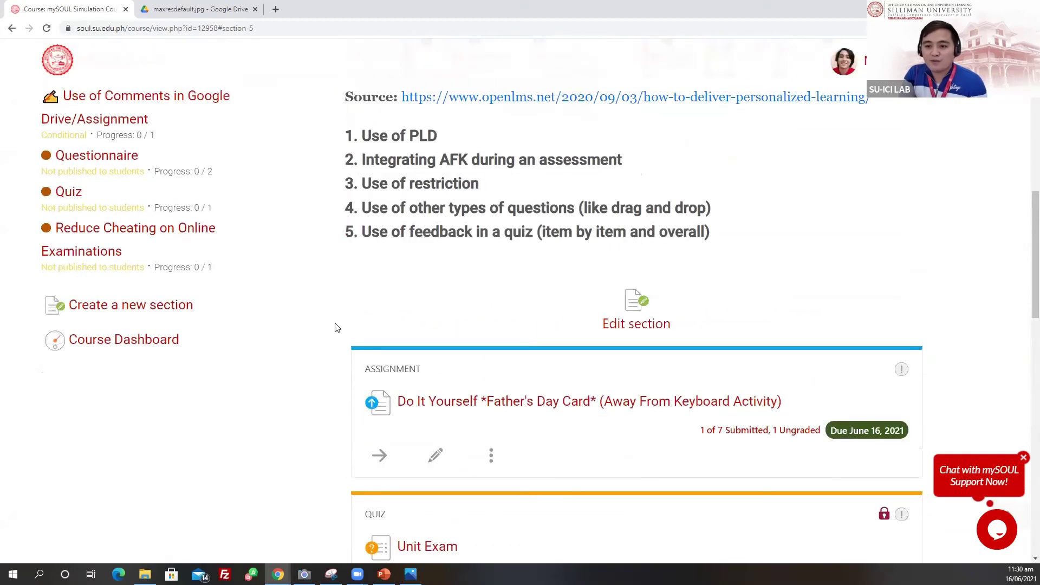
scroll(336, 314, down, 2)
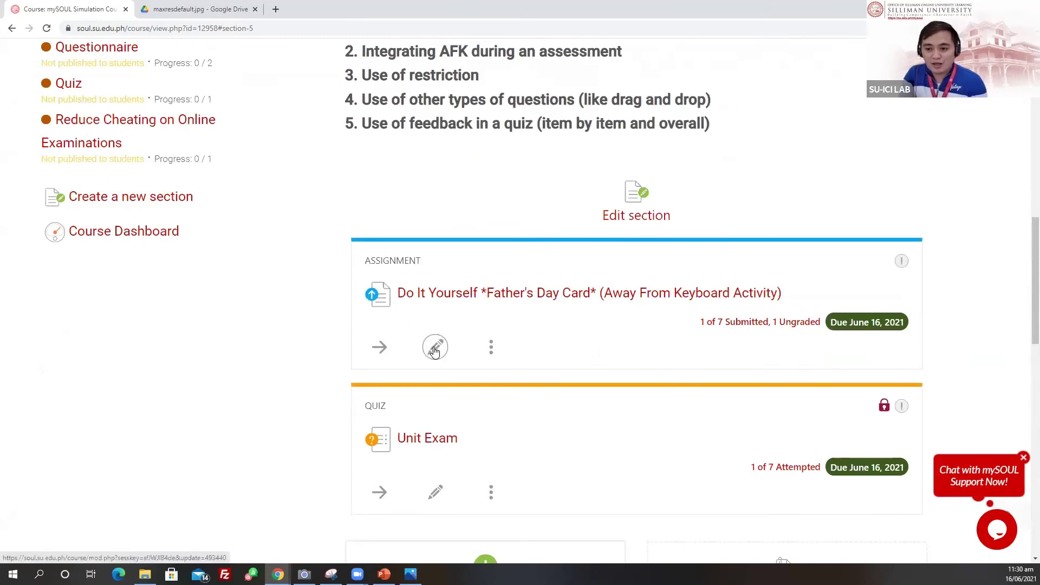
scroll(430, 336, up, 3)
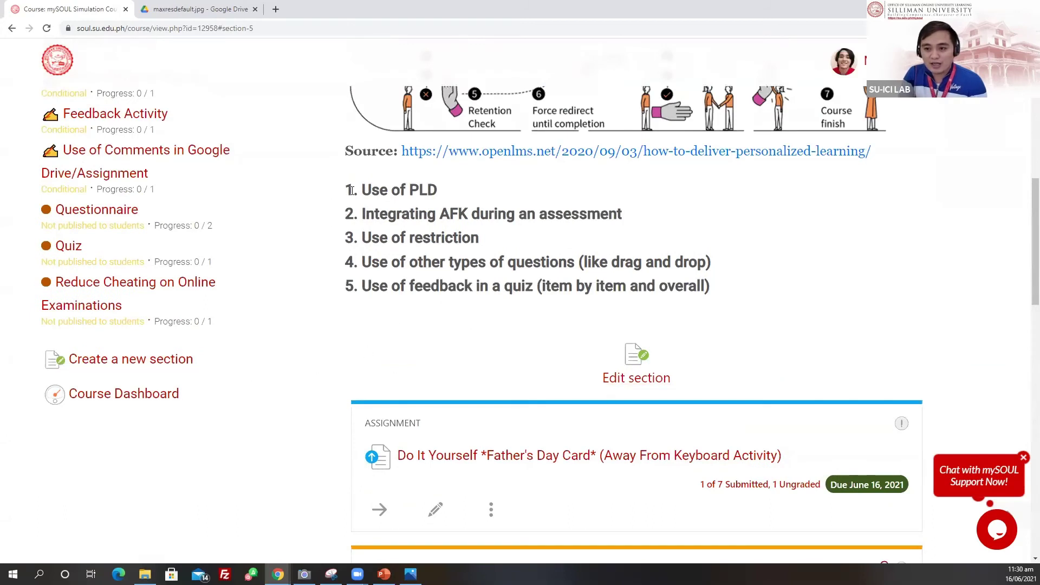
- Highlight the 'Use of PLD' item and scroll down to the Father's Day Card assignment and Unit Exam quiz
drag(357, 190, 448, 194)
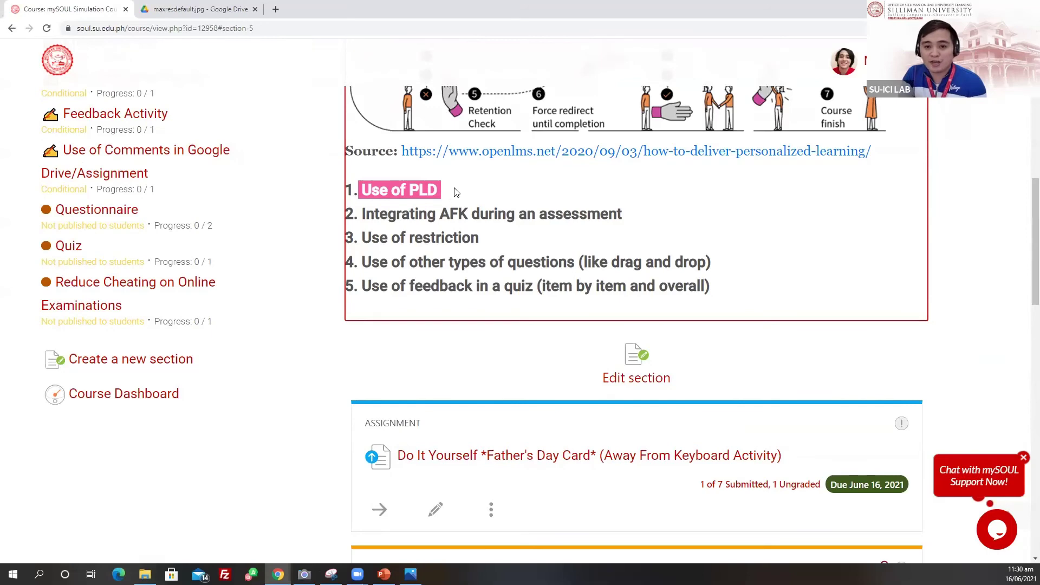
scroll(470, 318, down, 2)
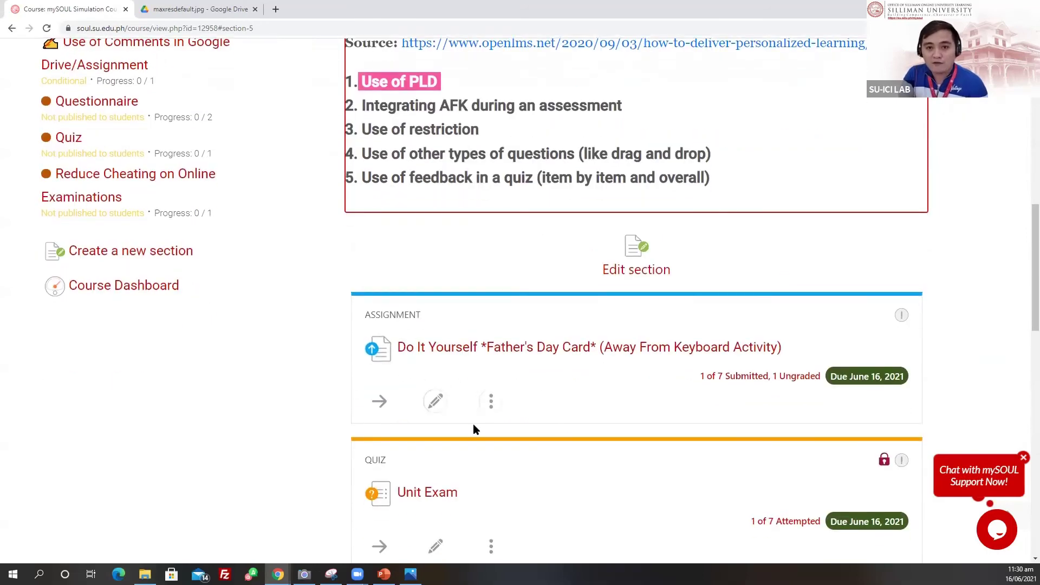
scroll(432, 400, down, 2)
scroll(426, 405, down, 1)
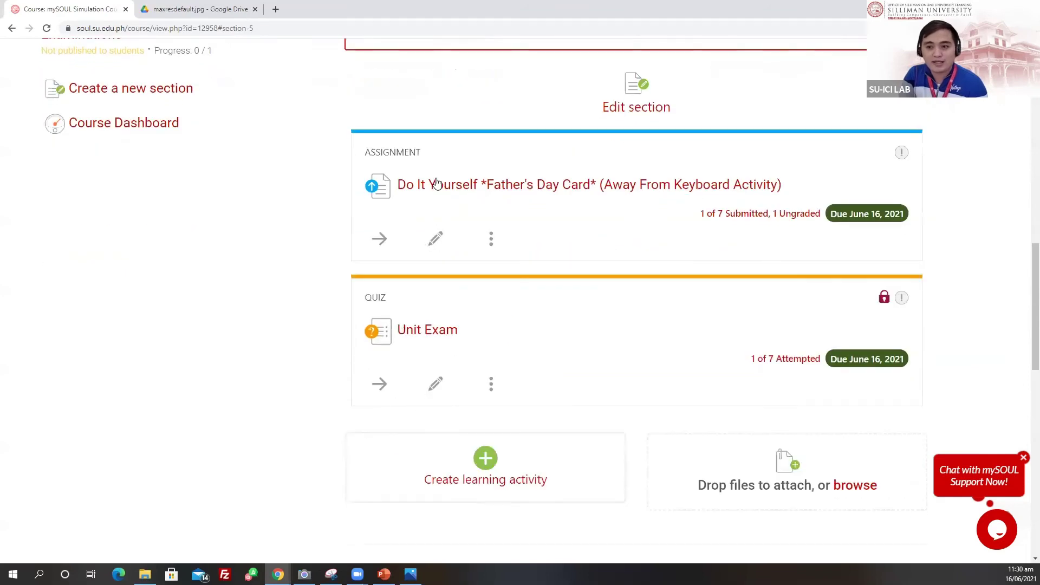
- Open the Father's Day Card assignment settings and unlock its activity completion options
click(434, 242)
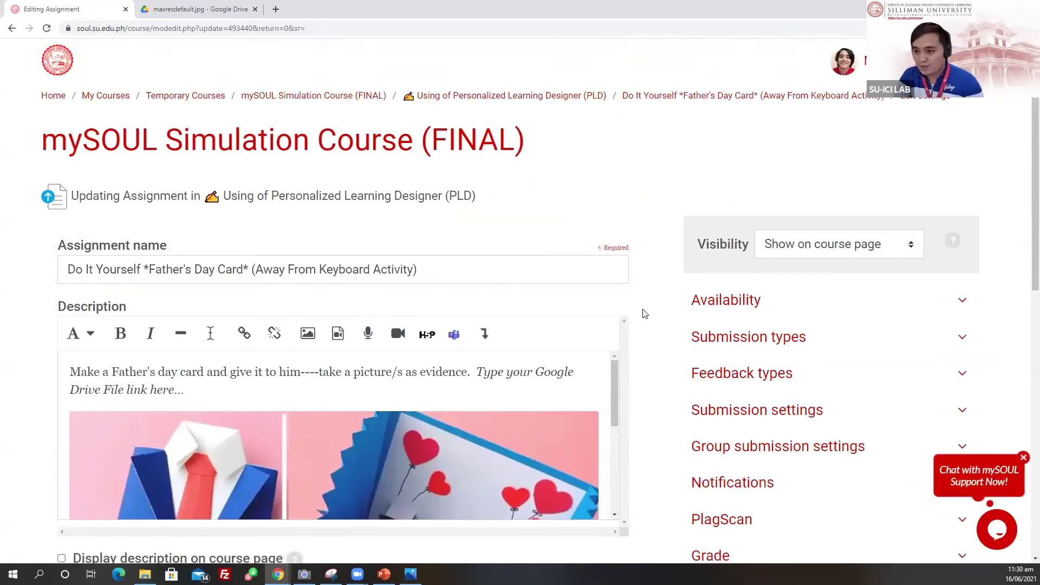
scroll(665, 323, down, 7)
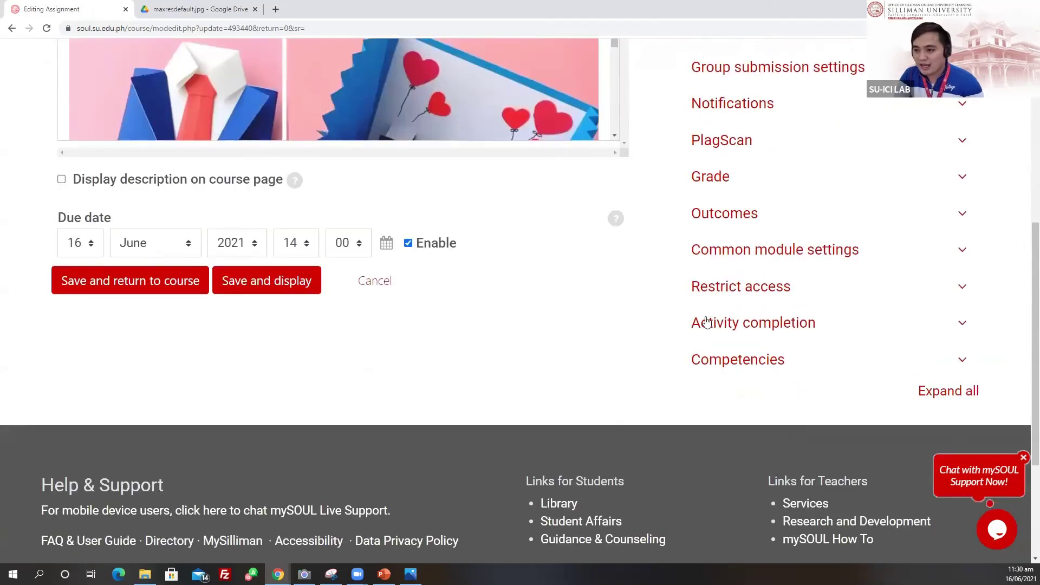
click(730, 332)
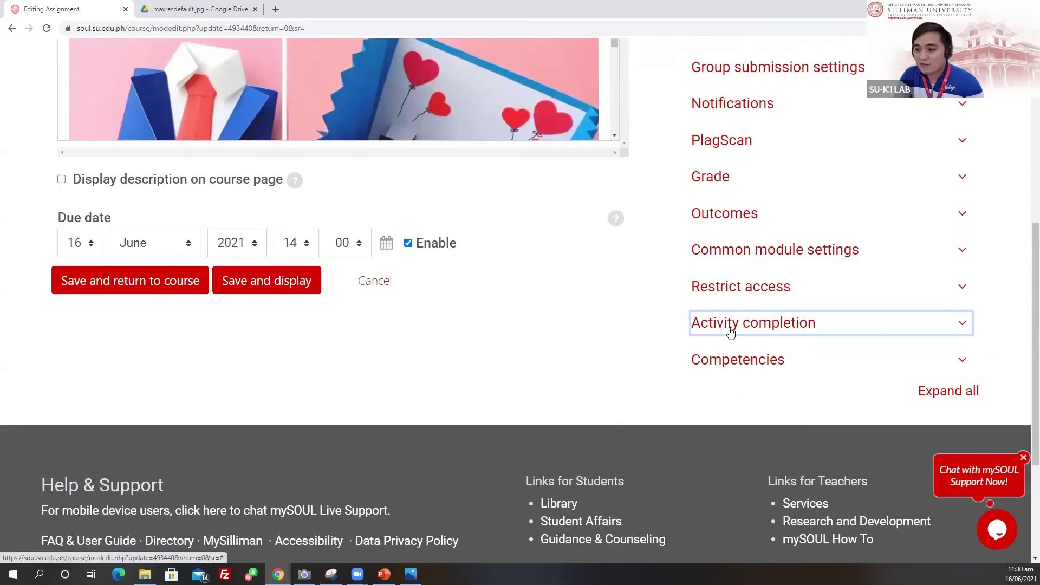
scroll(758, 379, down, 3)
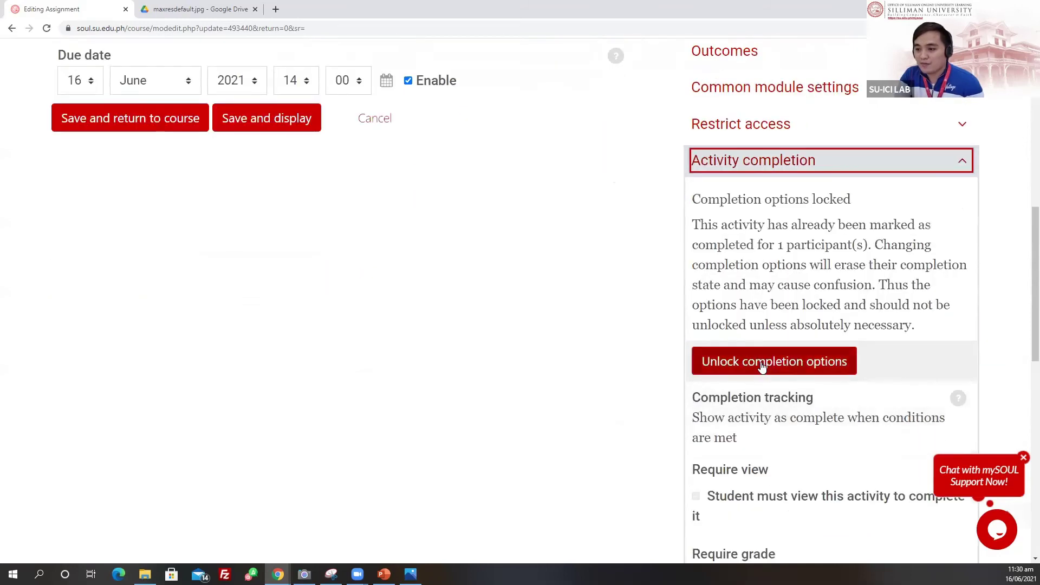
click(760, 363)
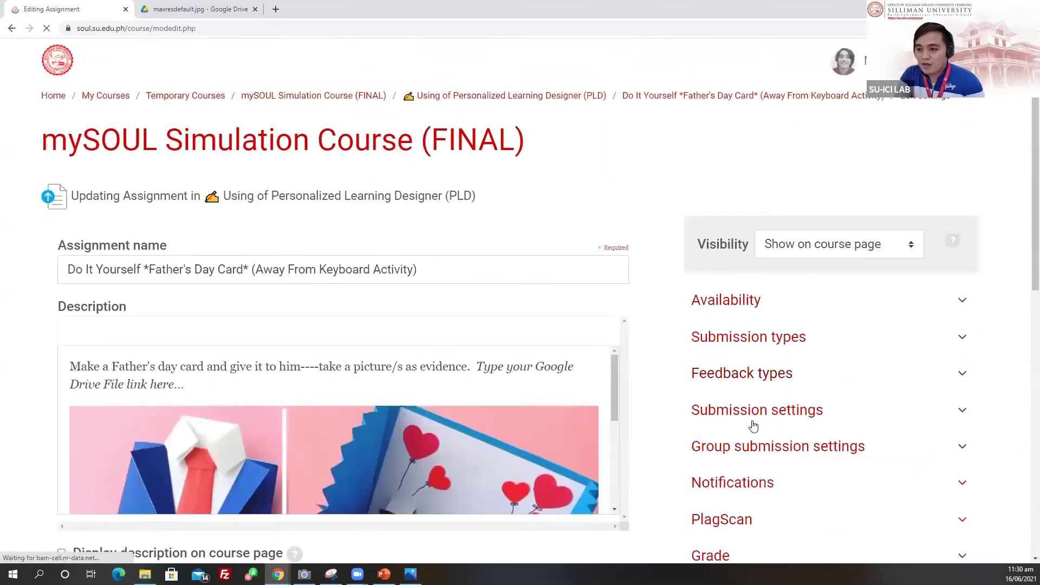
scroll(752, 425, down, 5)
- Set completion tracking to 'Show activity as complete when conditions are met', requiring view and submission
click(747, 378)
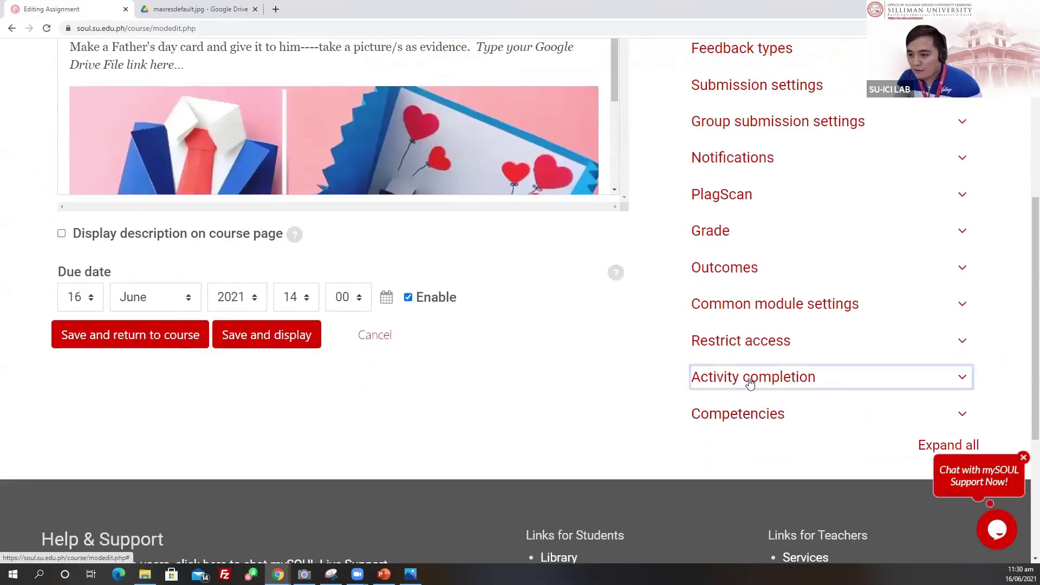
scroll(829, 330, down, 4)
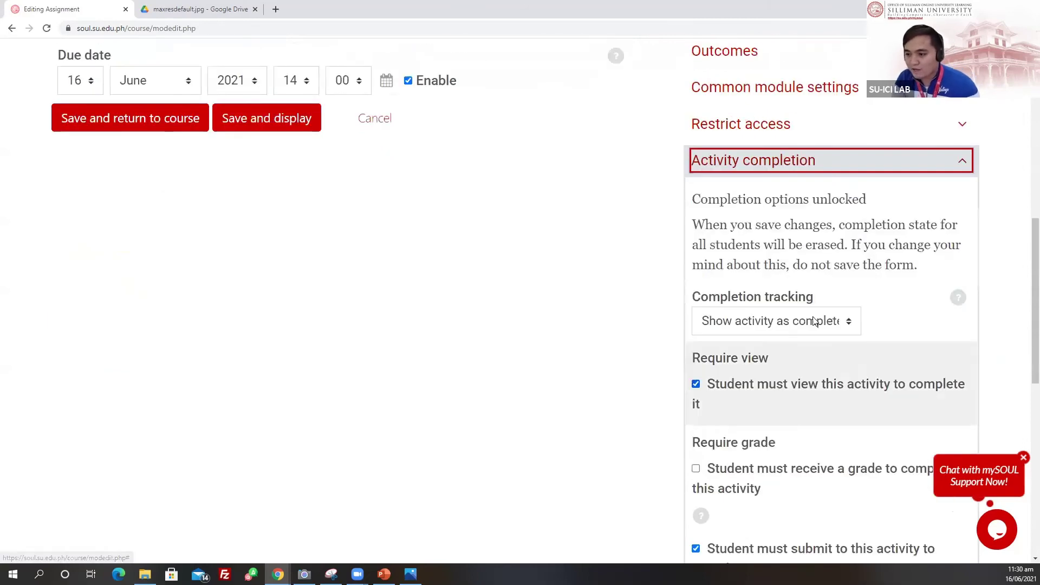
click(846, 323)
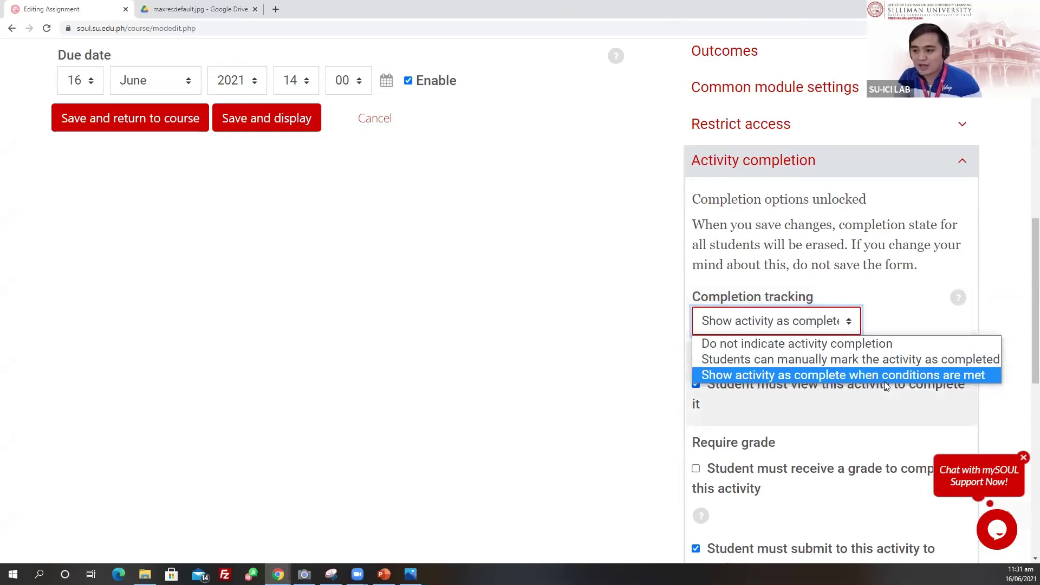
click(769, 376)
scroll(678, 363, up, 2)
scroll(739, 326, down, 4)
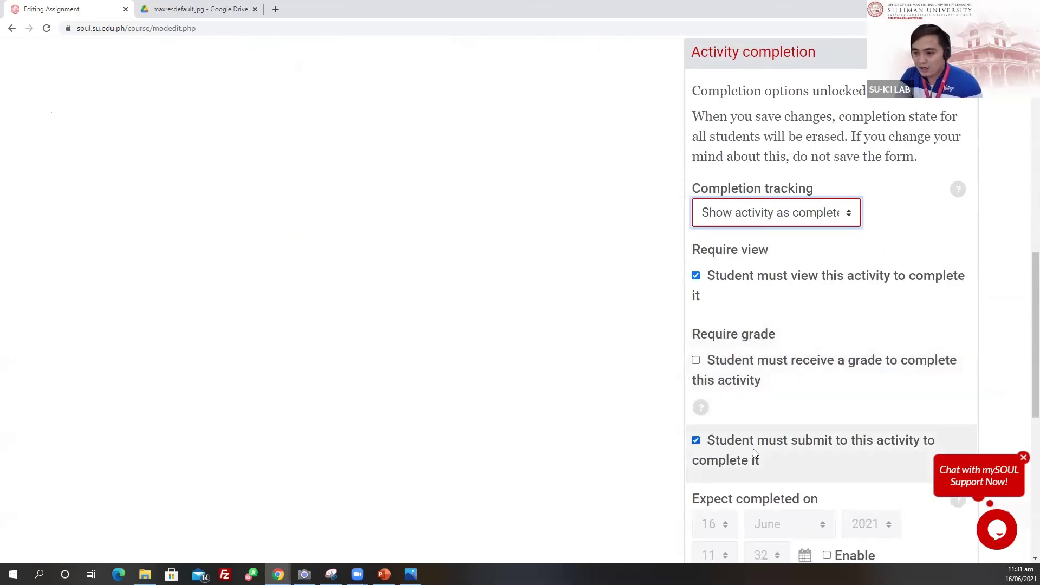
scroll(753, 448, down, 2)
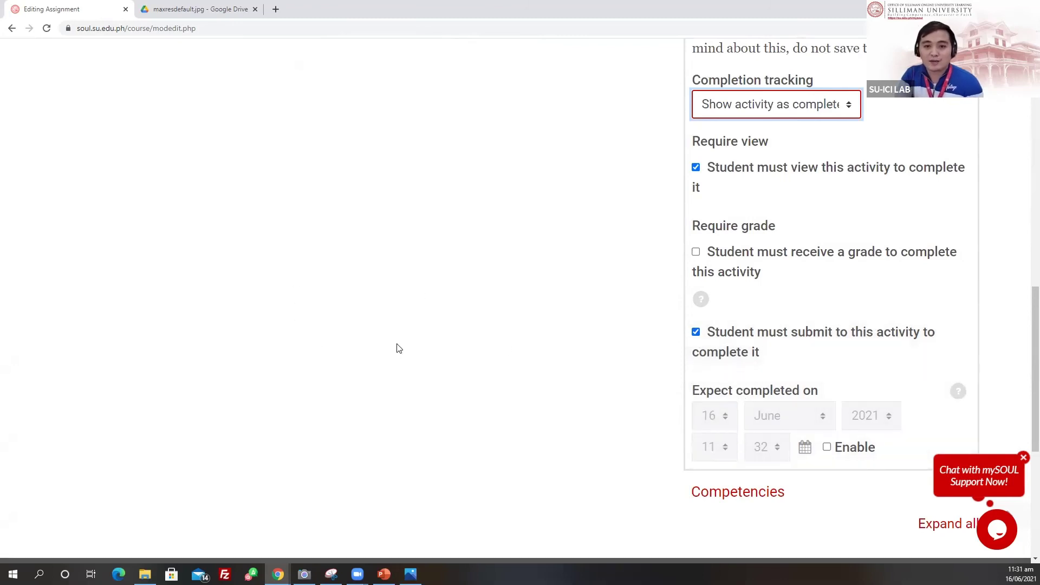
scroll(401, 338, up, 3)
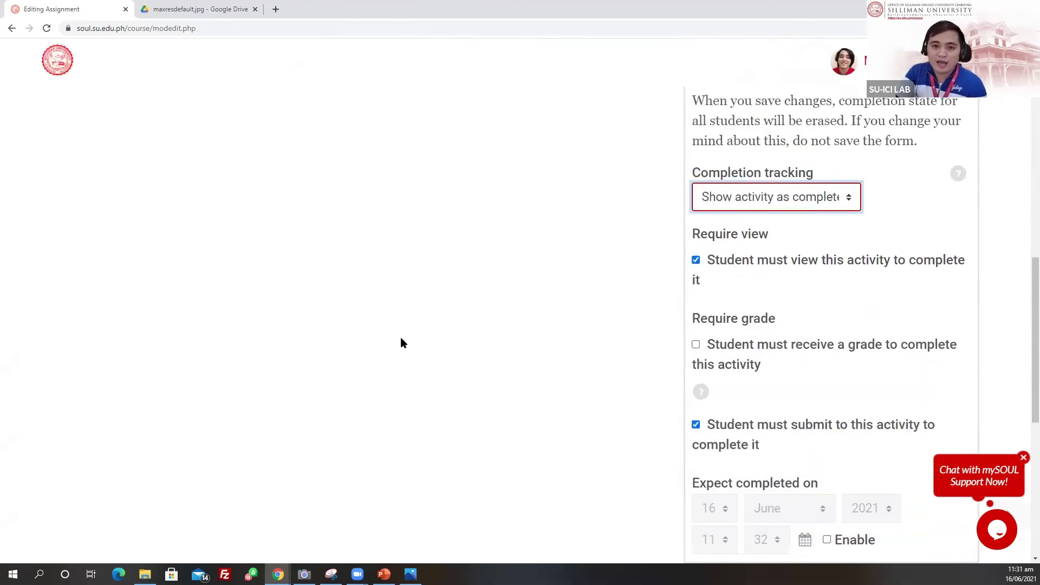
scroll(459, 416, up, 2)
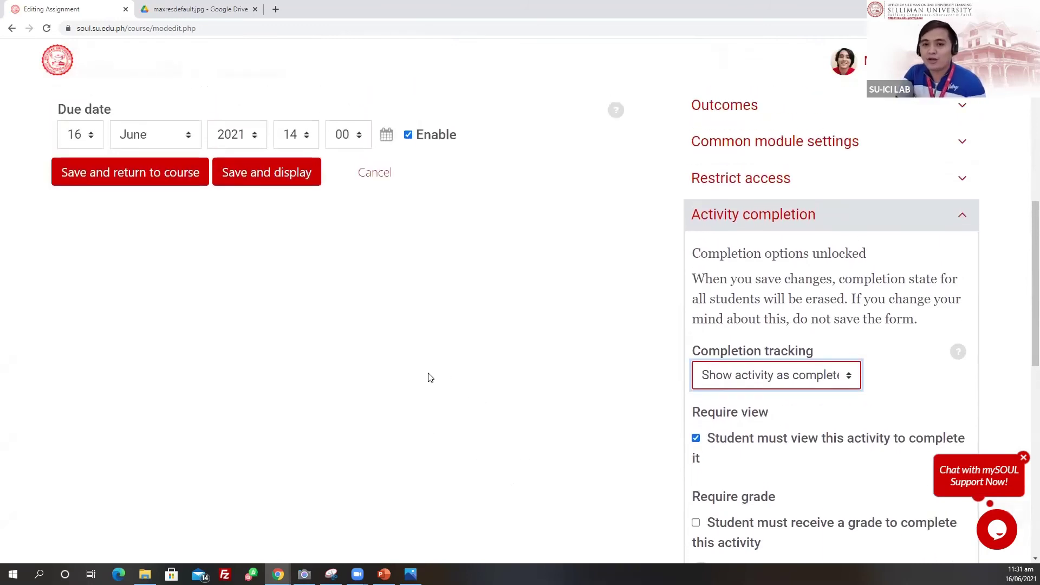
scroll(438, 400, up, 1)
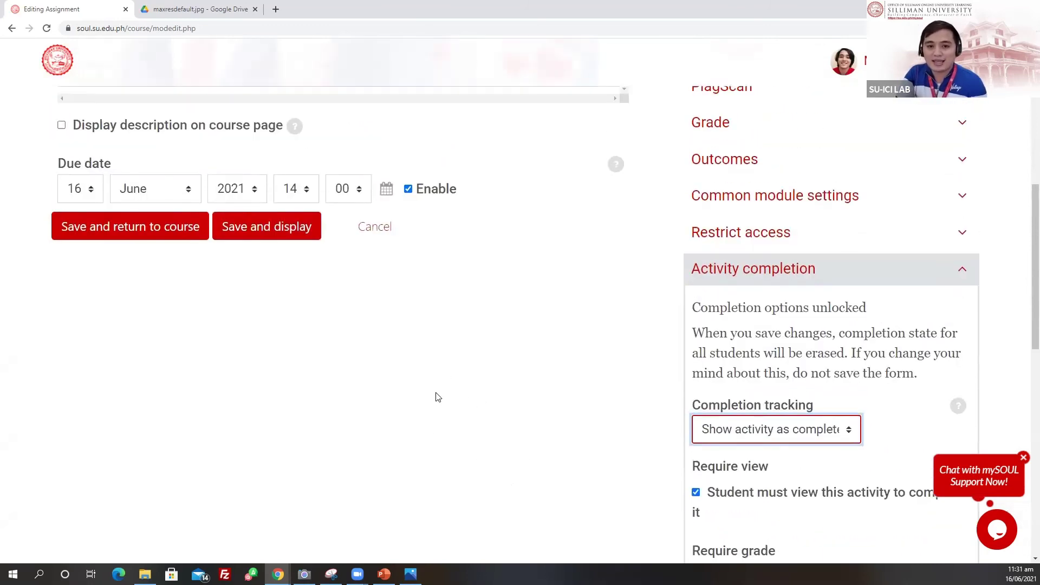
- Save the Father's Day Card assignment settings and return to the course
click(136, 230)
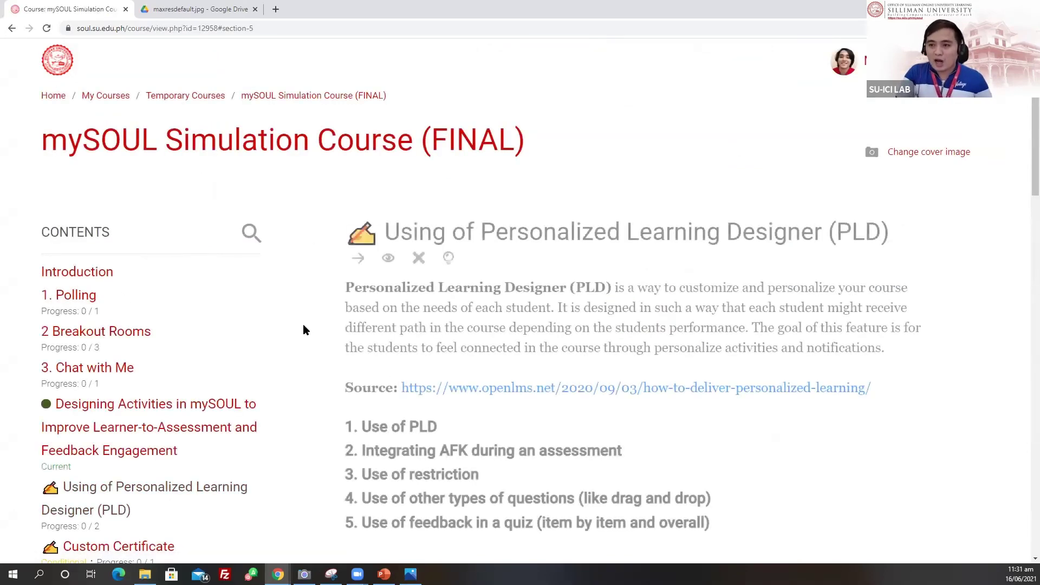
scroll(178, 433, down, 4)
scroll(160, 422, up, 4)
- View the Designing Activities section, then switch to PowerPoint's Post Webinar Survey slide
click(160, 421)
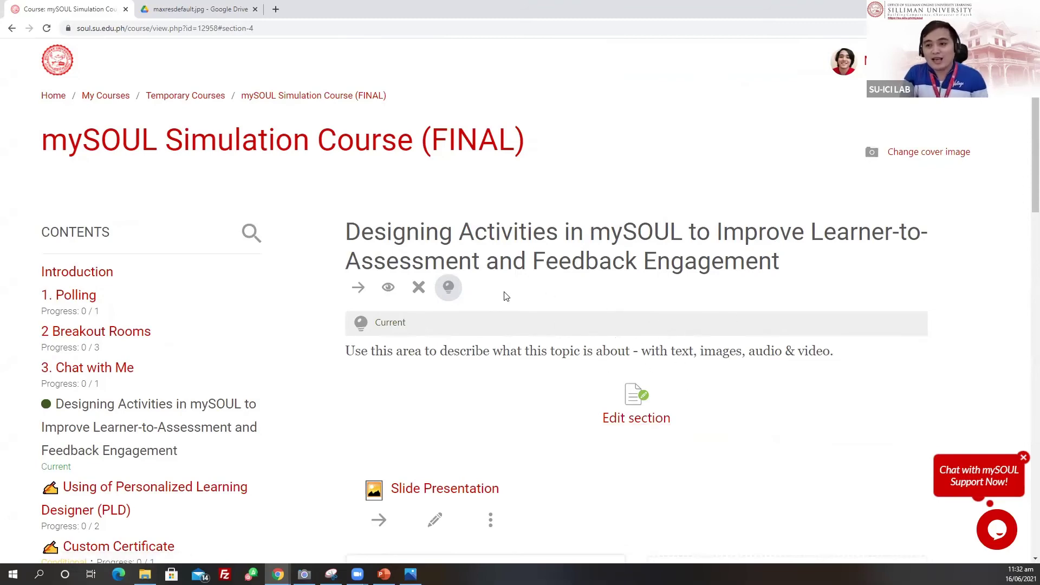
scroll(504, 296, down, 3)
scroll(508, 322, up, 2)
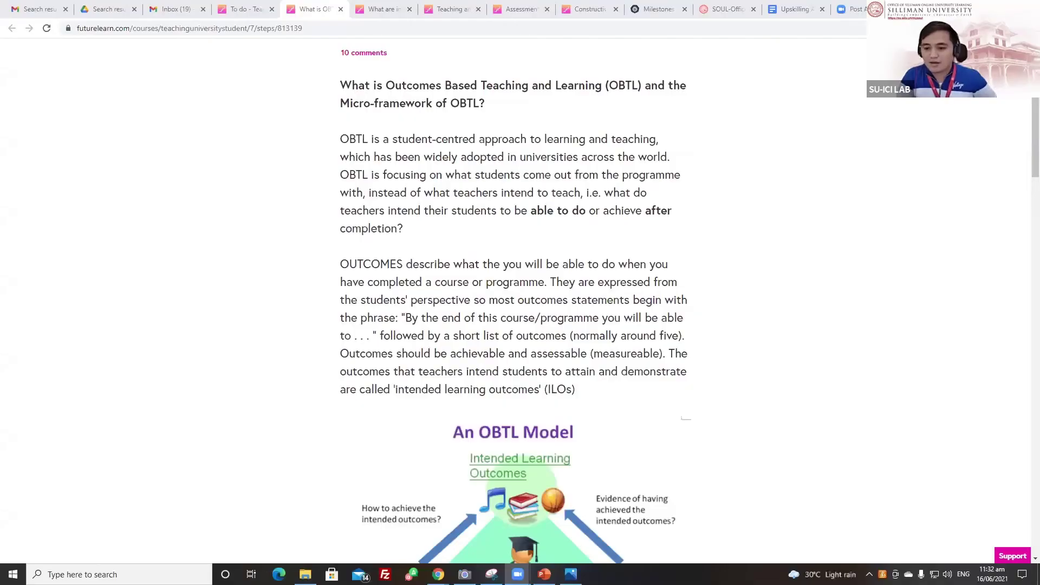
key(alt+Tab)
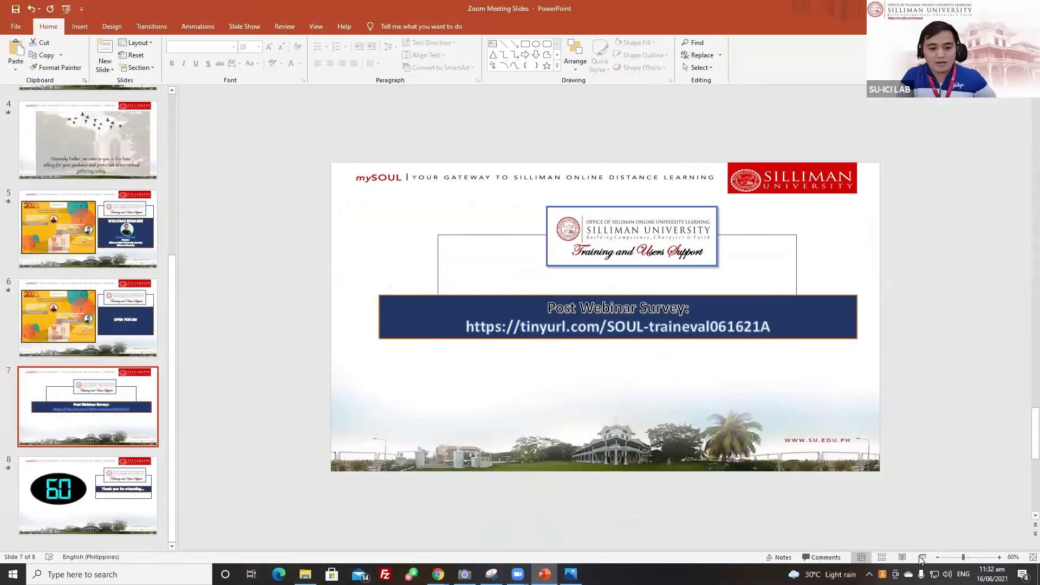
click(922, 557)
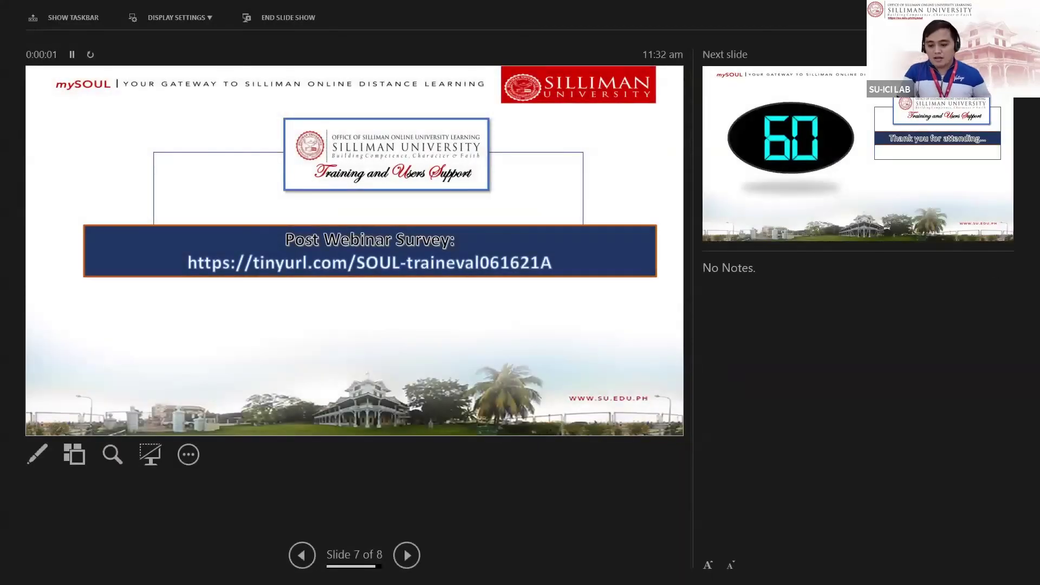
key(Left)
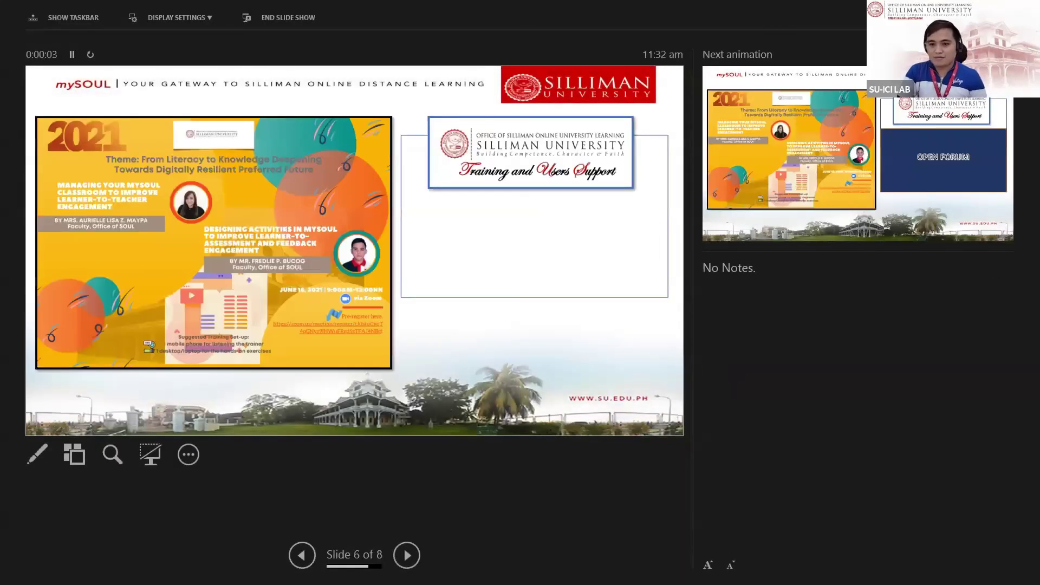
key(Right)
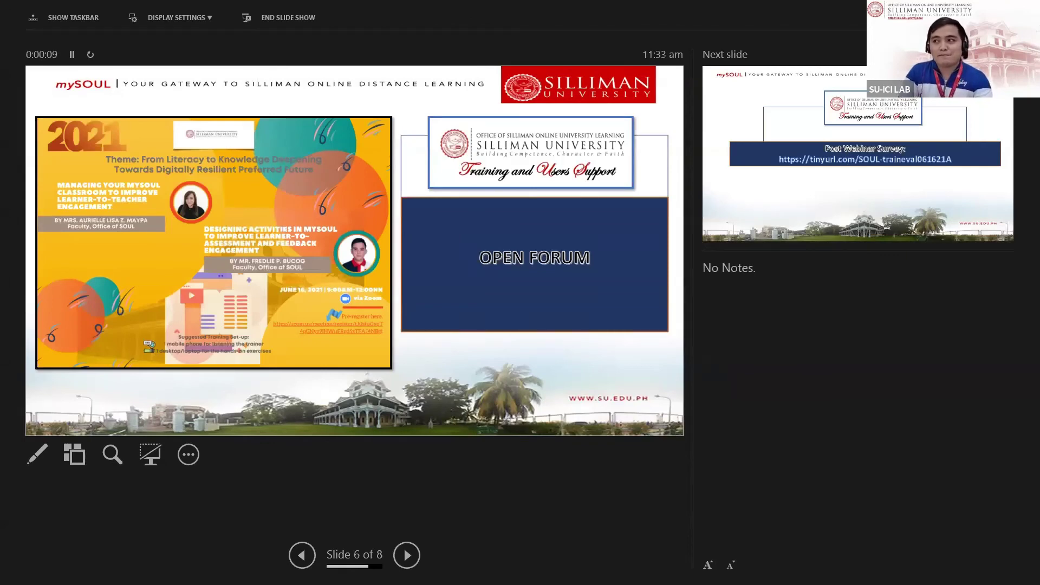
key(Escape)
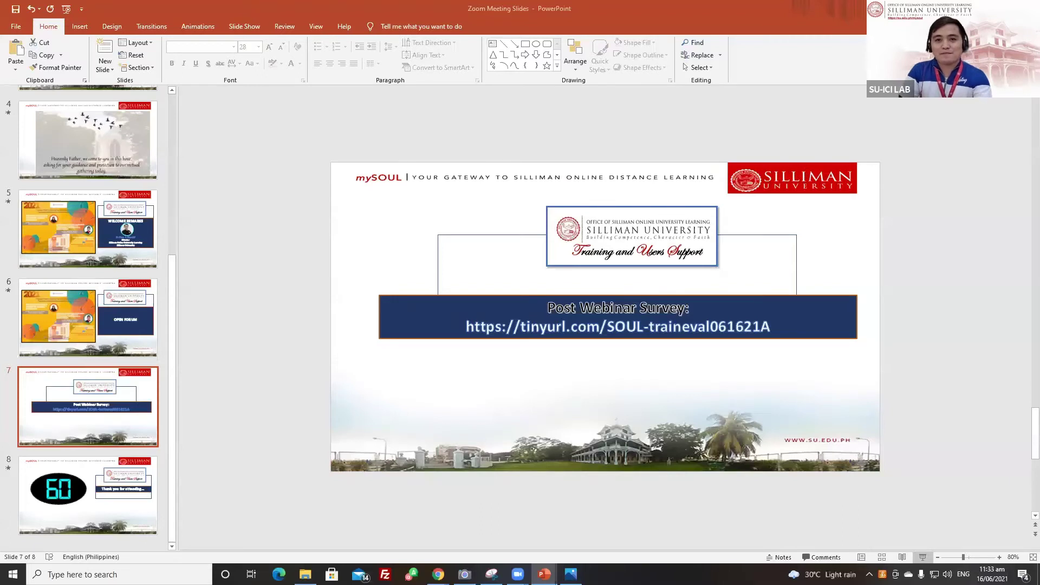